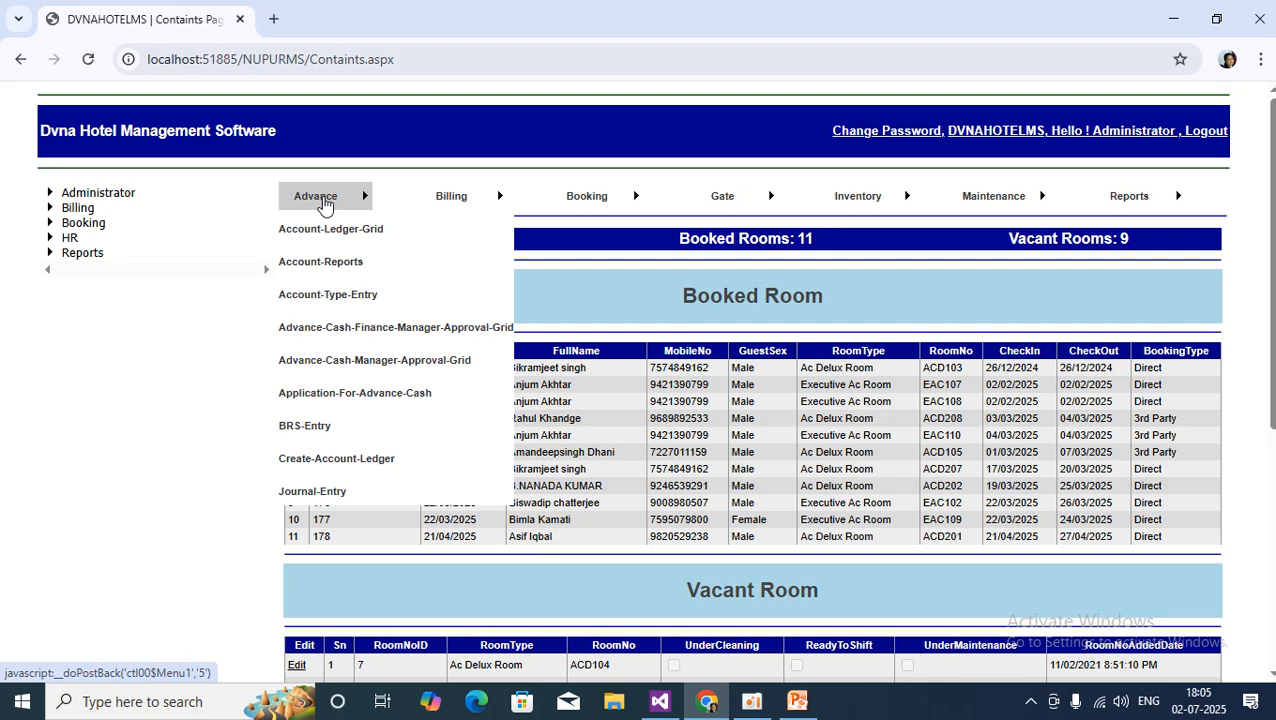
Switch to PowerPoint, highlight Accounts Ledger Grid in the slide's feature list, and return to the hotel software in the browser.
click(797, 701)
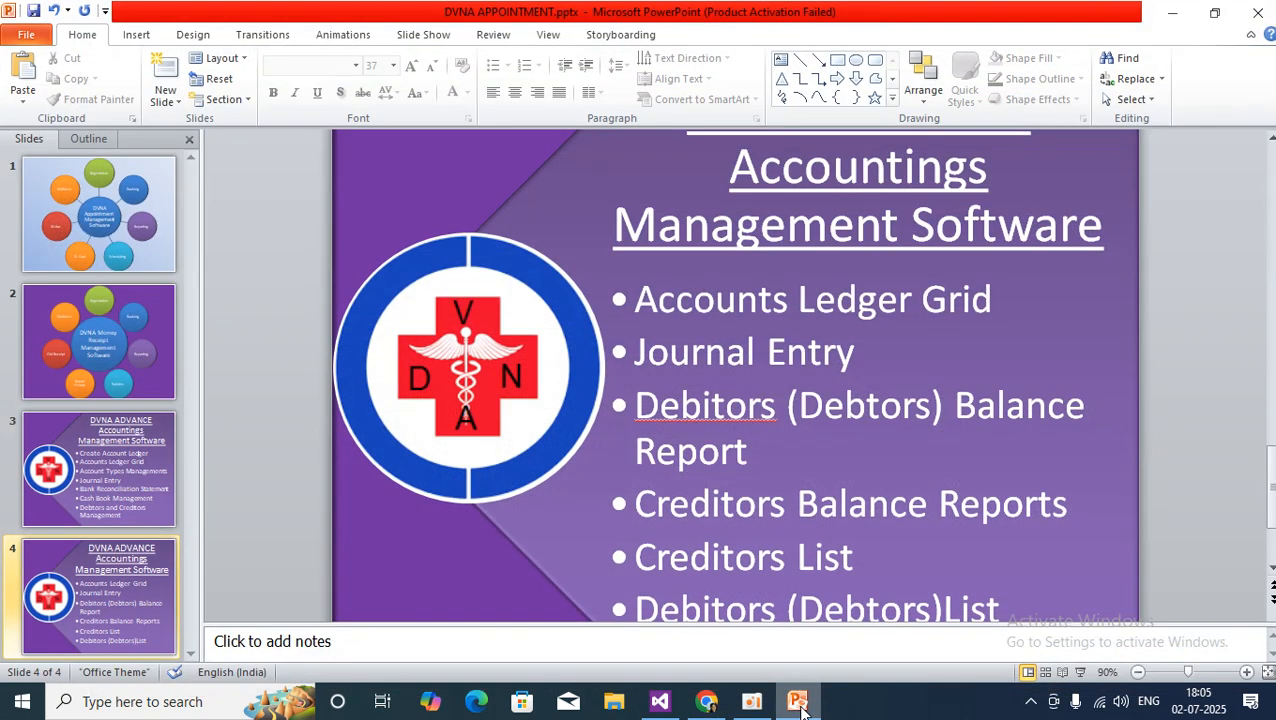
drag(634, 302, 949, 300)
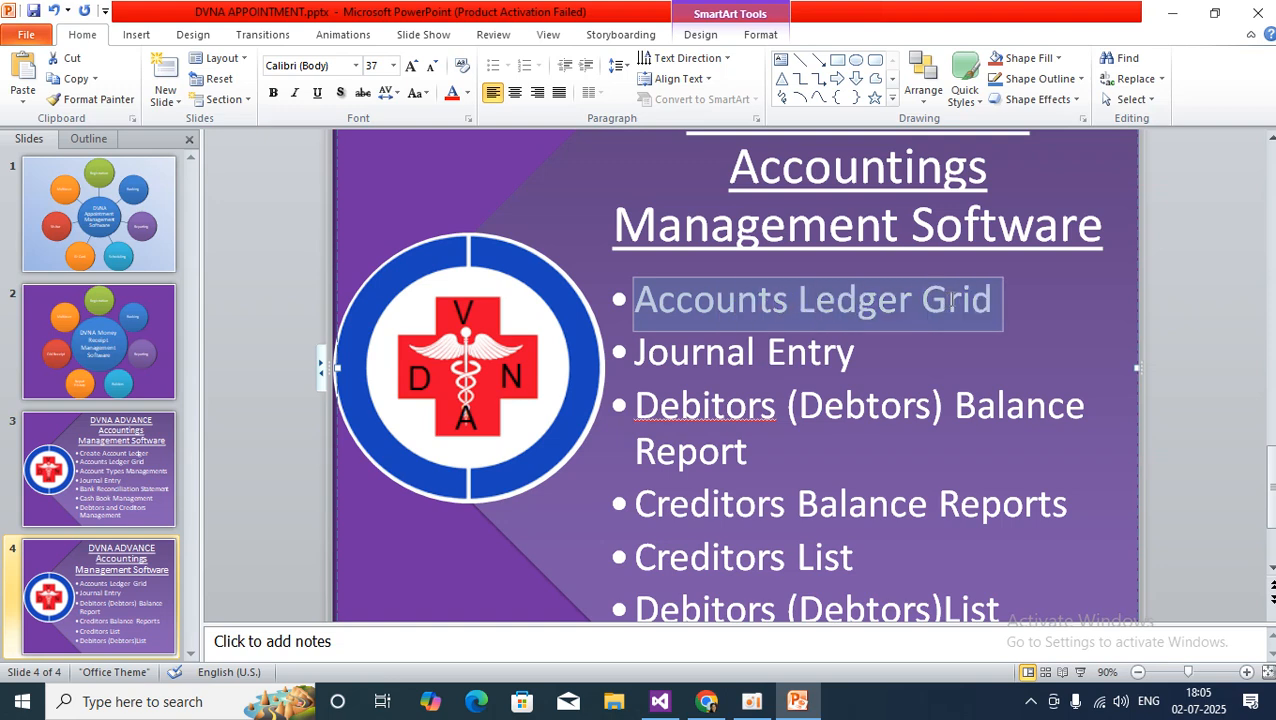
click(818, 703)
Open the Account-Ledger-Grid page of the Advance module and highlight its column headings from AccountID to CompnayName.
mouse_move(322, 194)
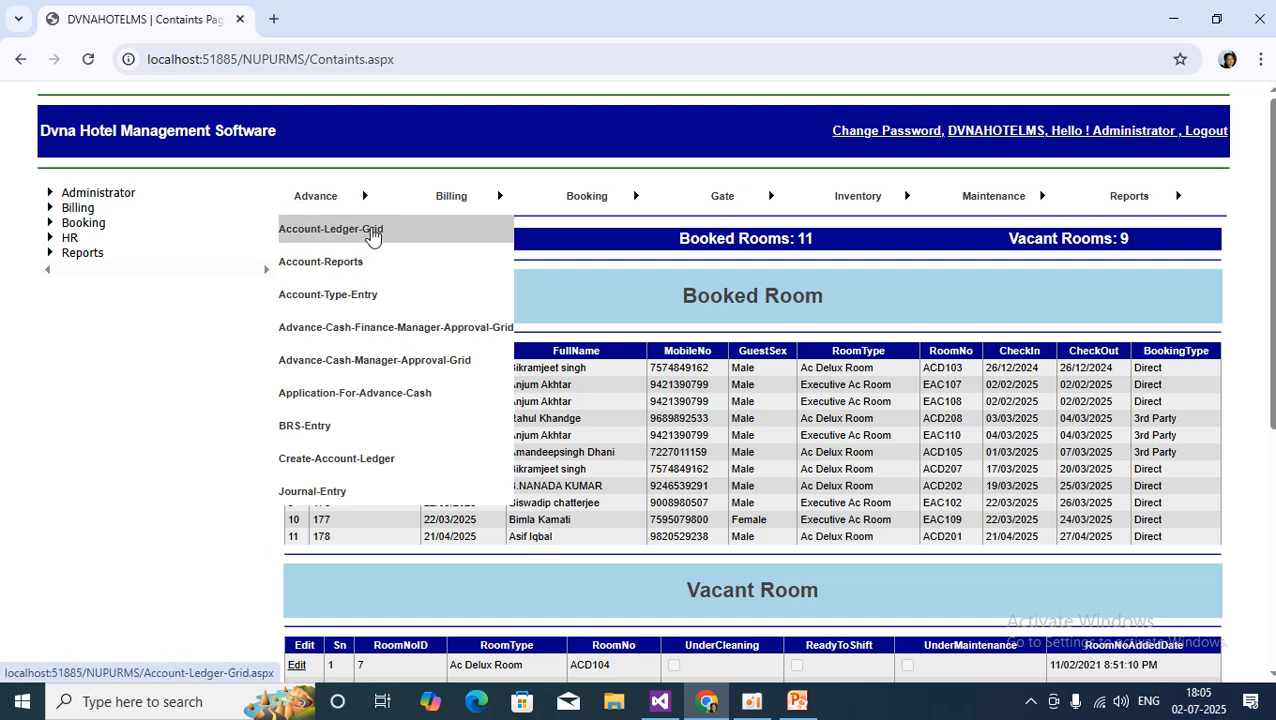
click(318, 236)
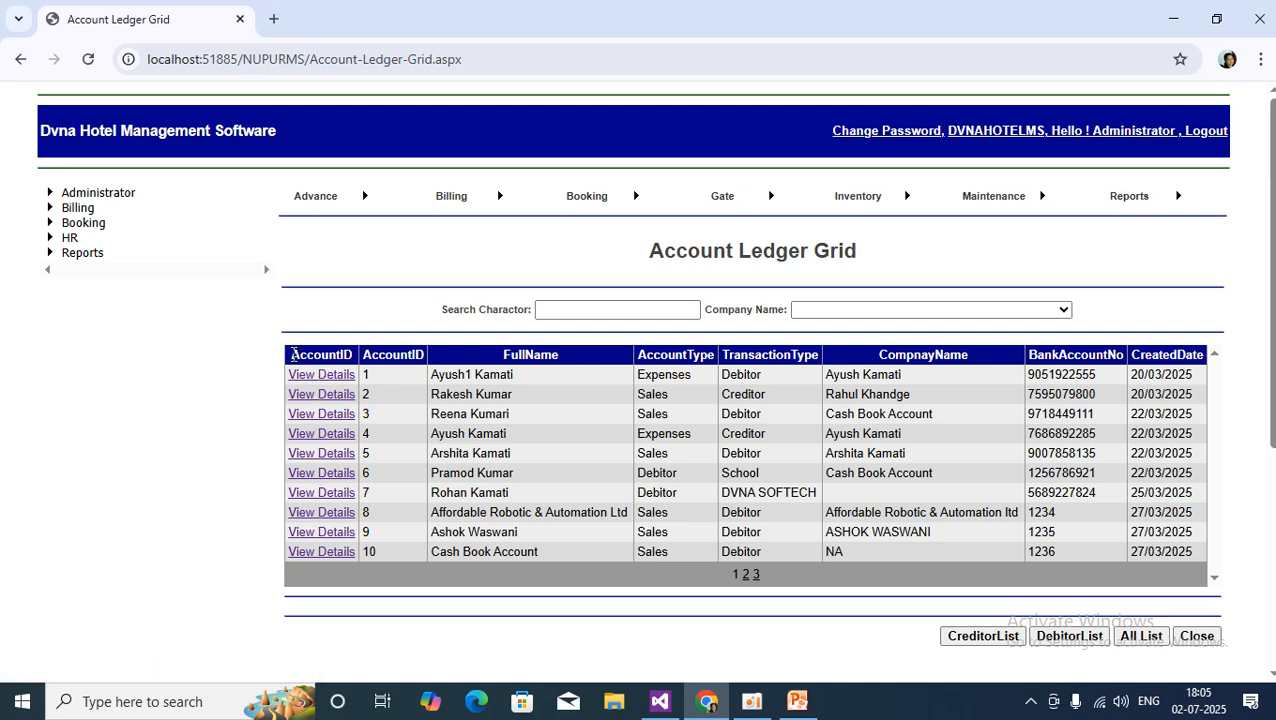
drag(293, 355, 424, 358)
click(505, 355)
drag(877, 352, 1002, 357)
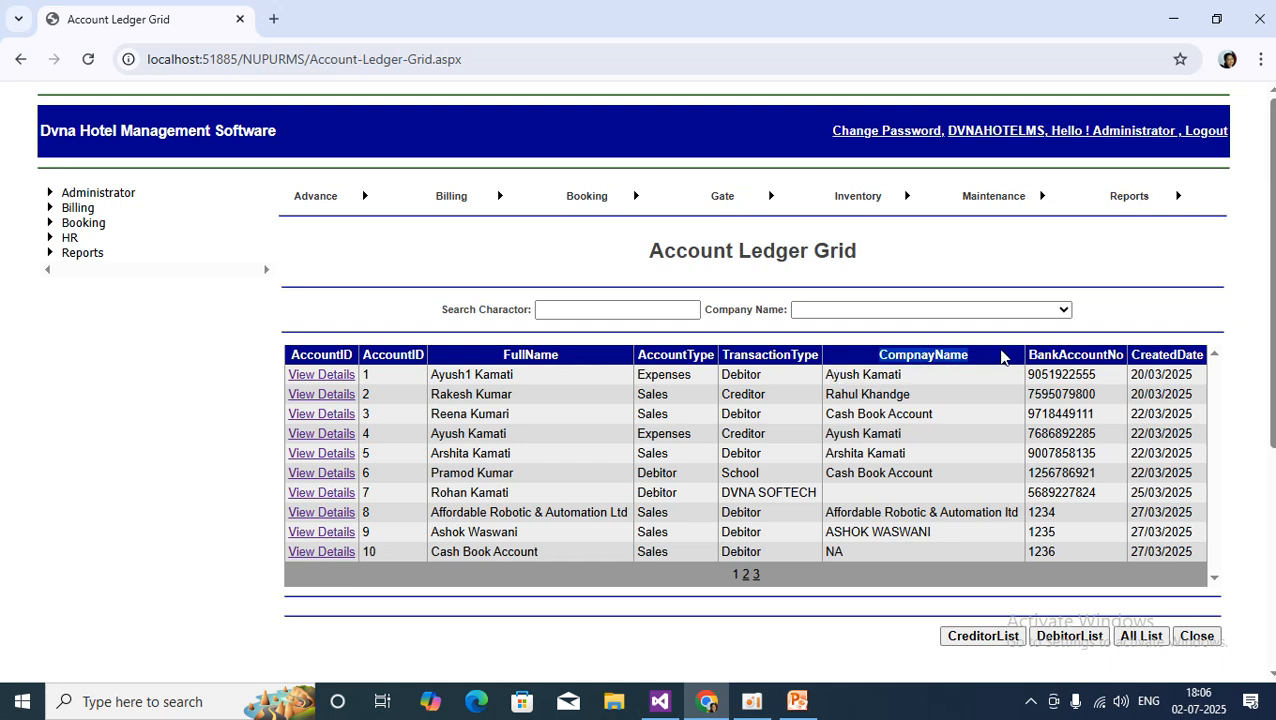
click(936, 447)
Examine the bank account number and created date of the first record in the Account Ledger Grid.
scroll(920, 480, down, 3)
scroll(918, 481, up, 3)
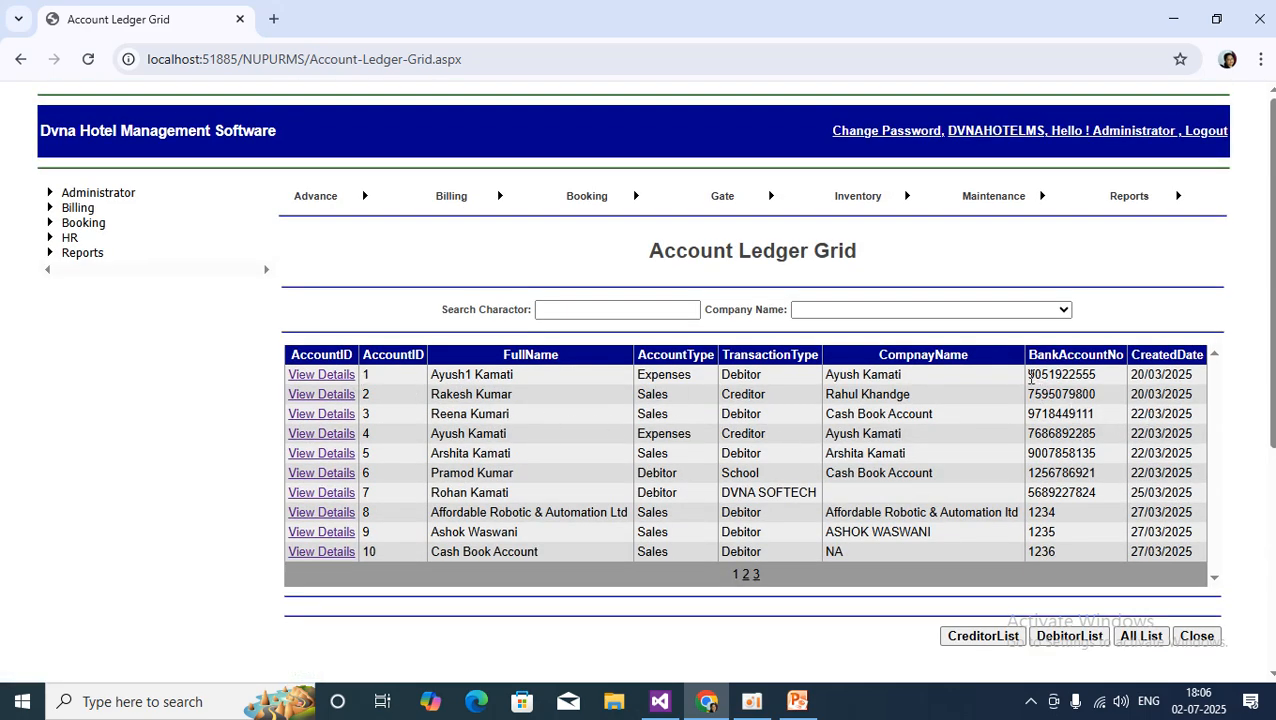
drag(1030, 377, 1187, 374)
click(1208, 380)
drag(1136, 376, 1195, 380)
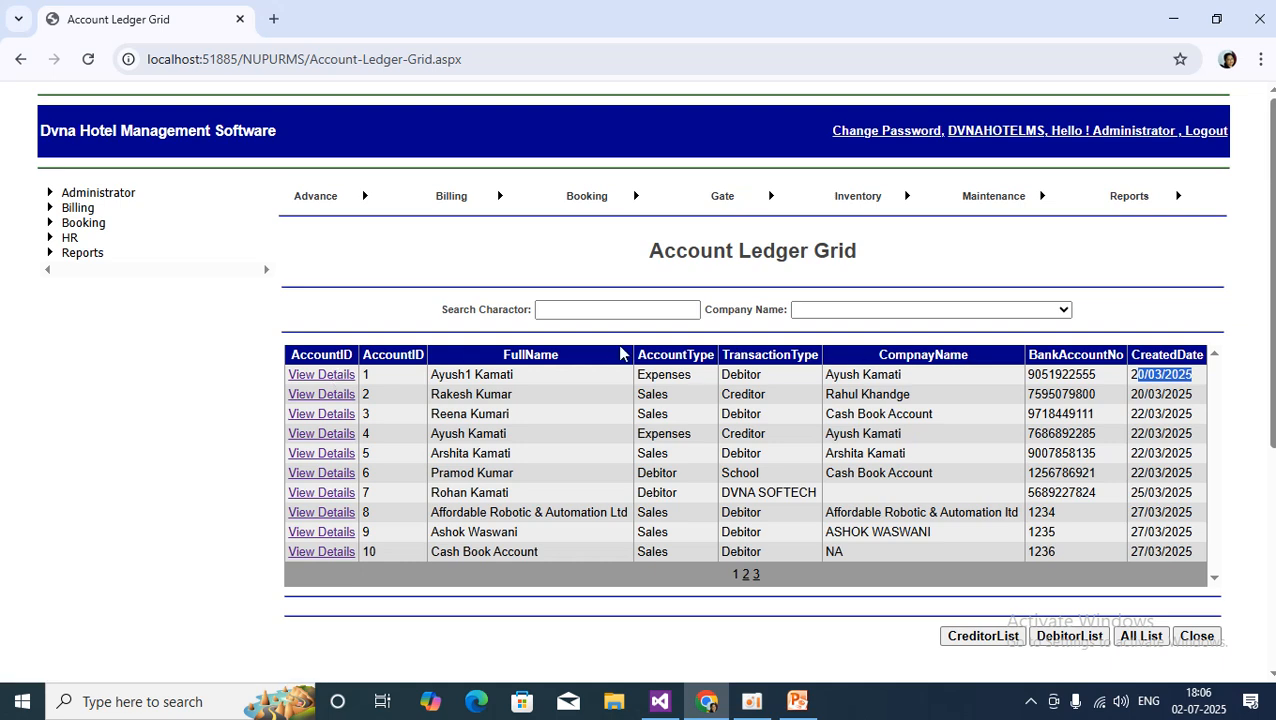
scroll(752, 450, down, 1)
scroll(755, 447, up, 1)
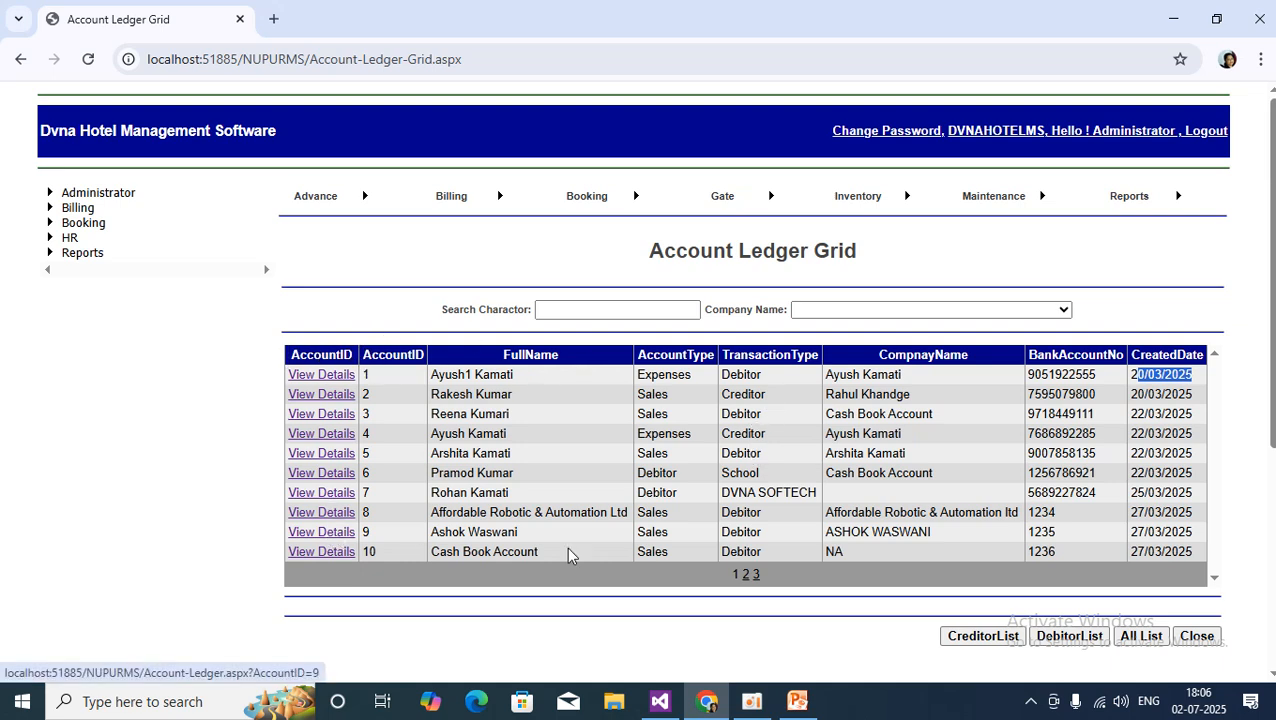
scroll(742, 578, down, 1)
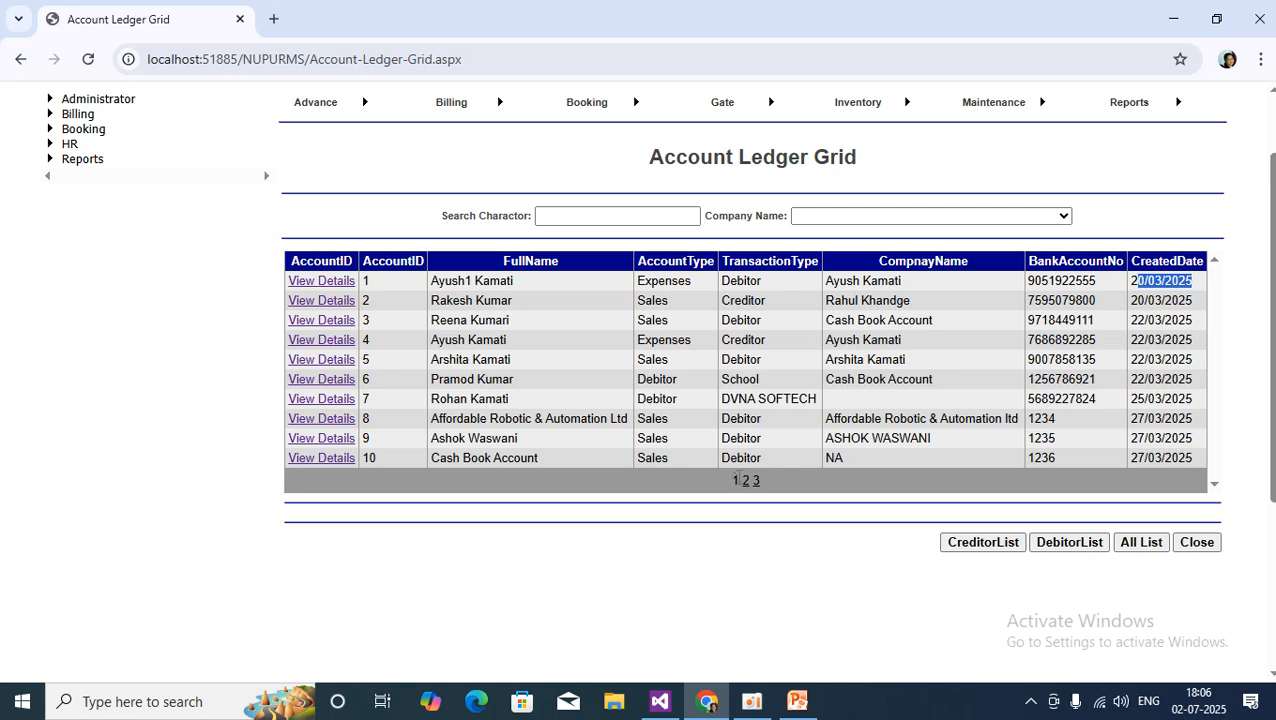
Browse the account records on pages 2 and 3 of the Account Ledger Grid and return to page 1.
drag(739, 479, 728, 478)
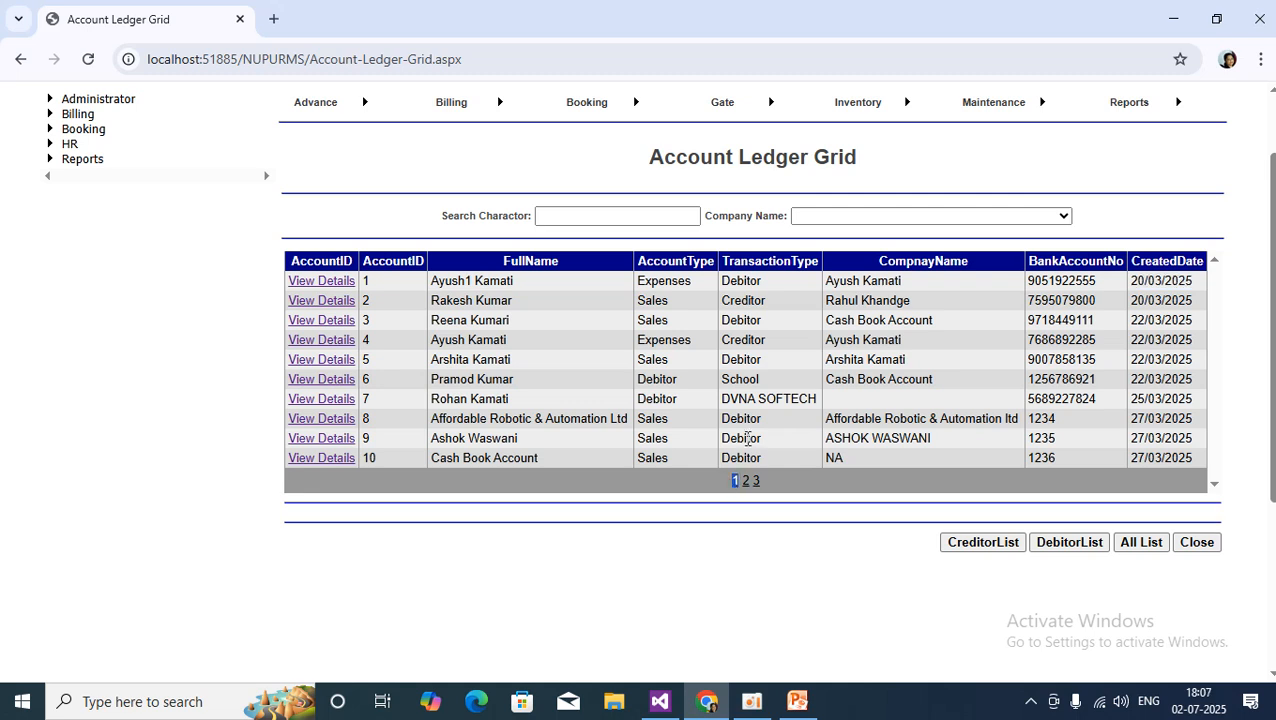
click(751, 548)
click(747, 481)
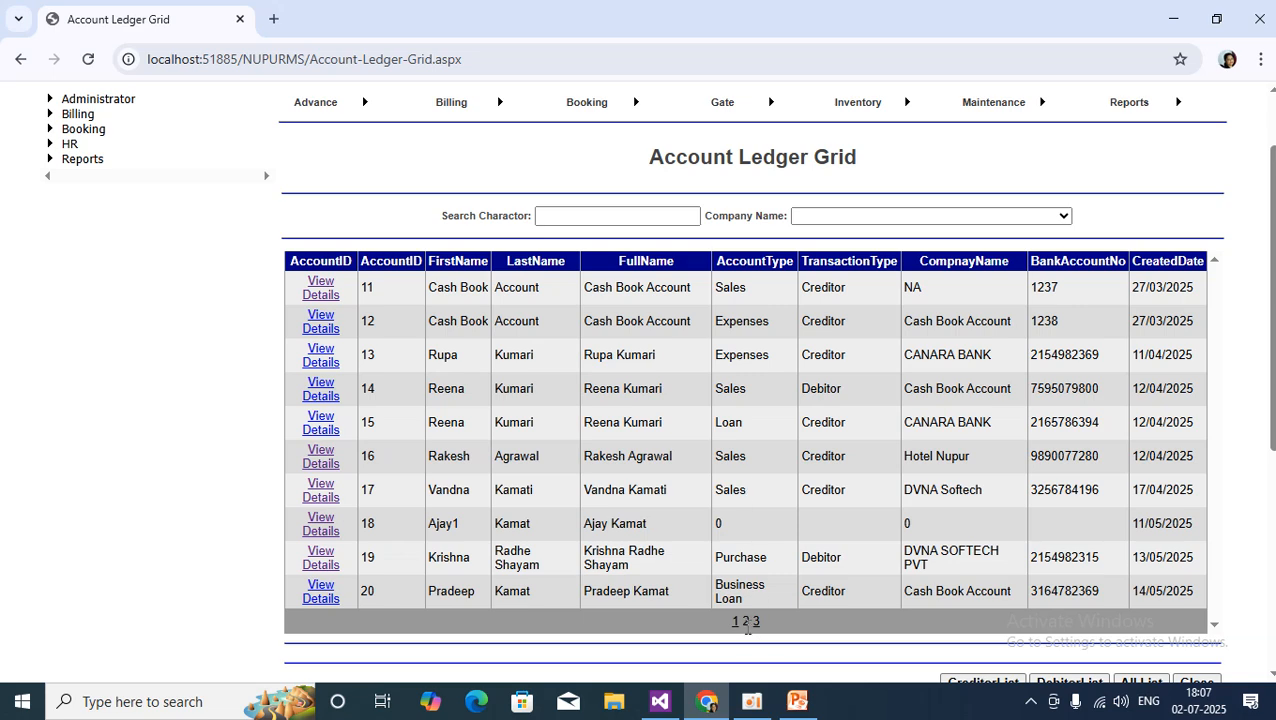
scroll(752, 620, down, 1)
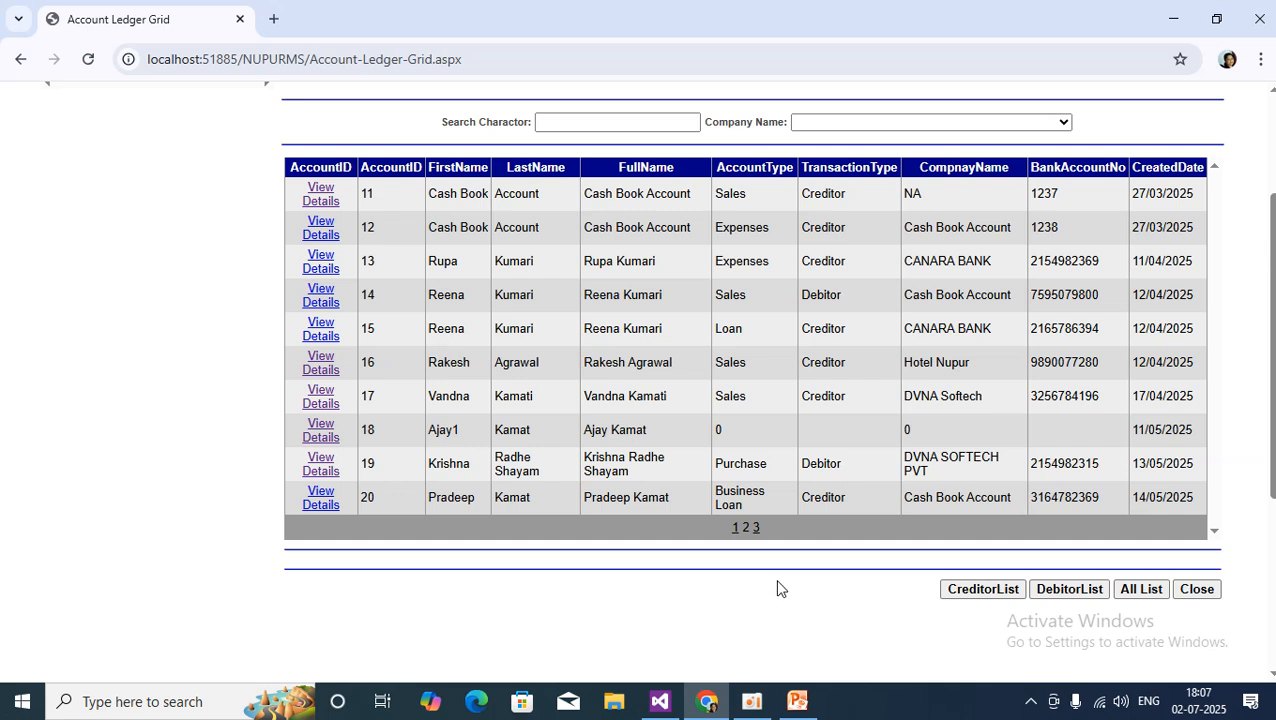
click(756, 528)
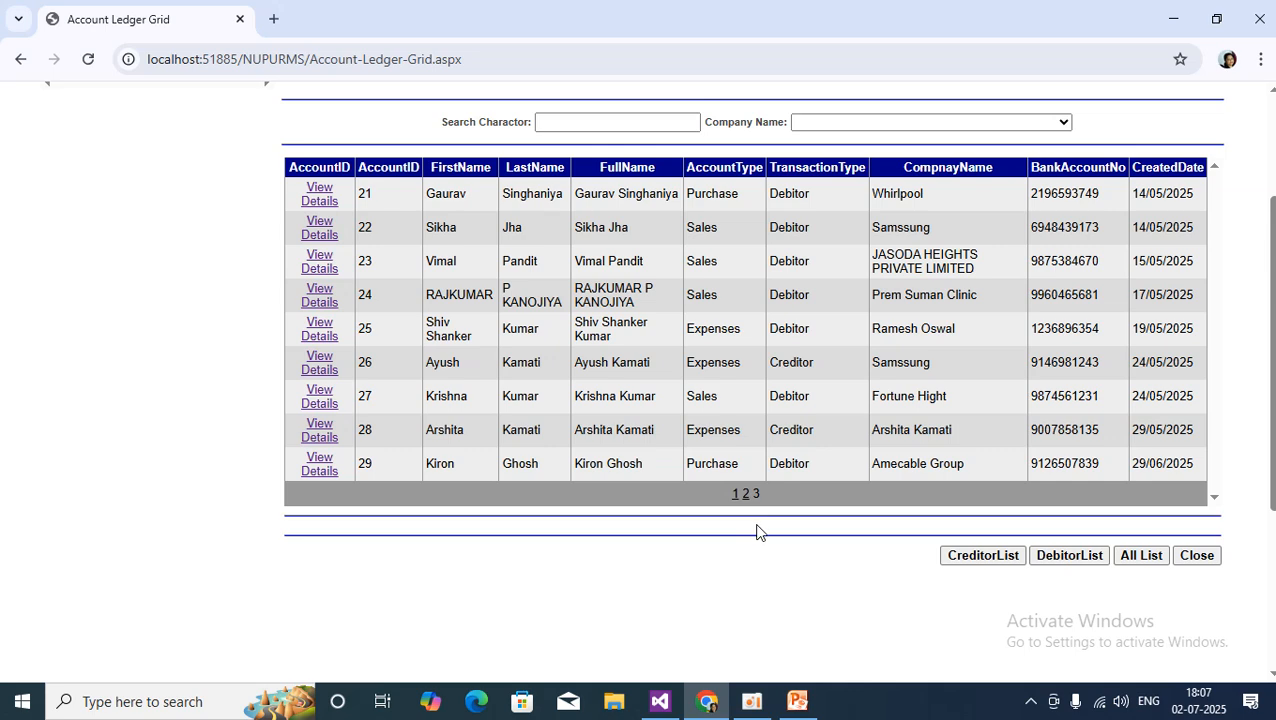
scroll(756, 532, up, 2)
scroll(756, 532, down, 2)
click(744, 494)
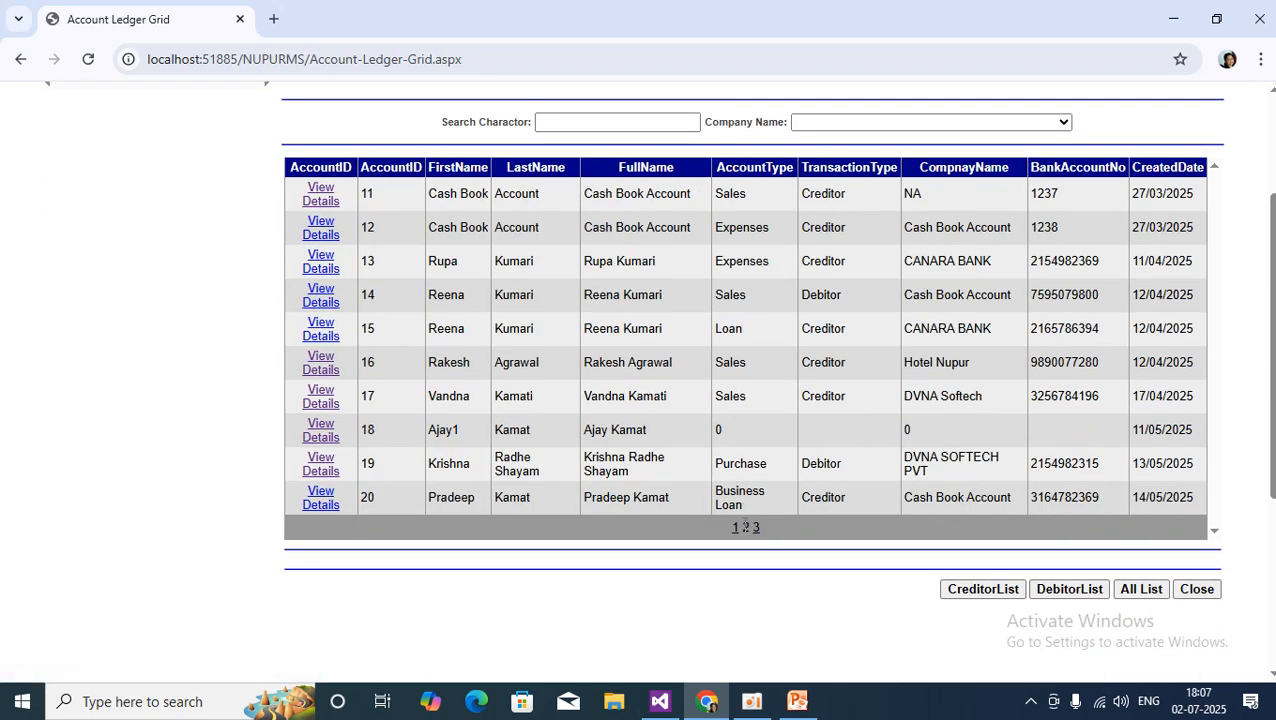
click(735, 530)
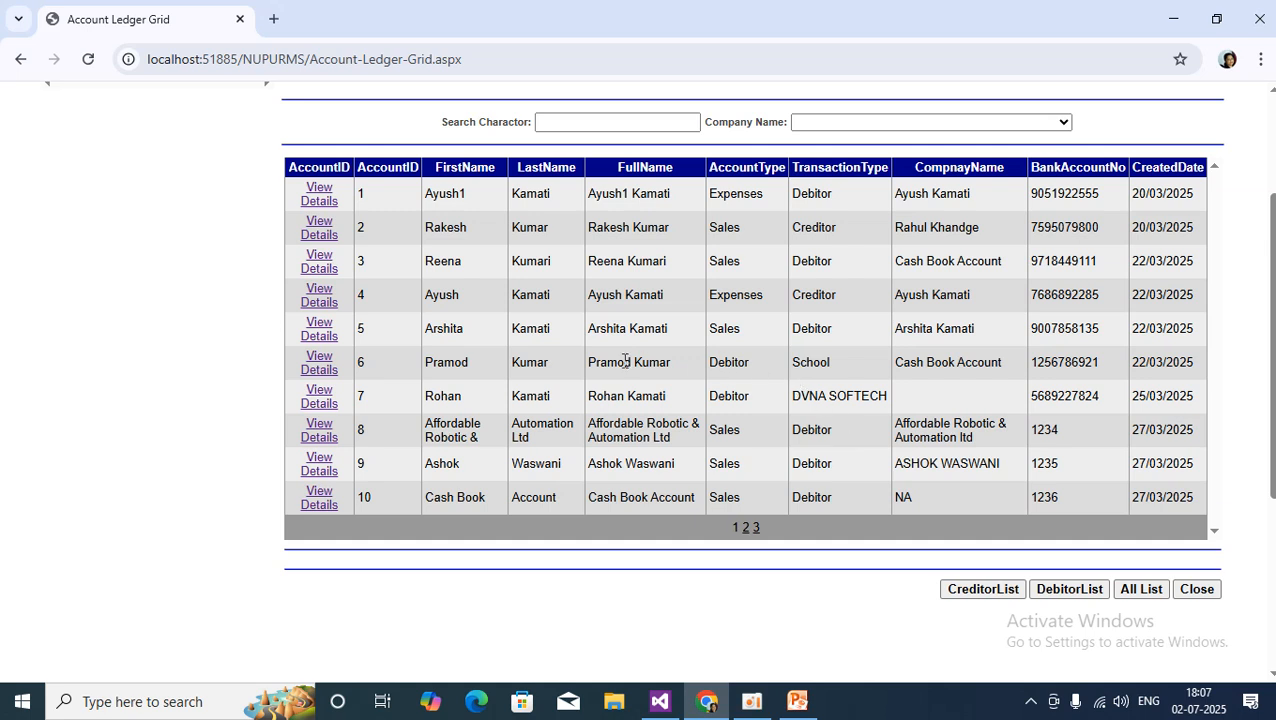
click(756, 528)
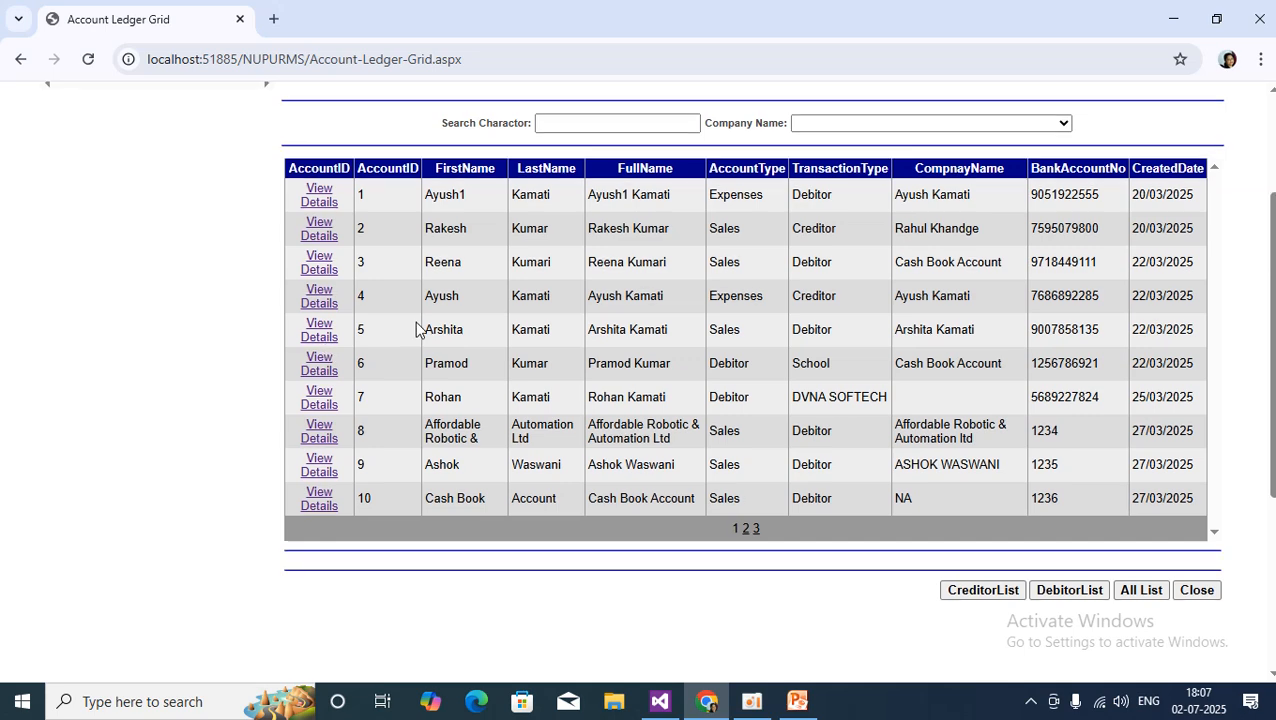
View the ledger details of the first account, highlight its identification fields and the page heading, and close the record.
scroll(415, 328, up, 1)
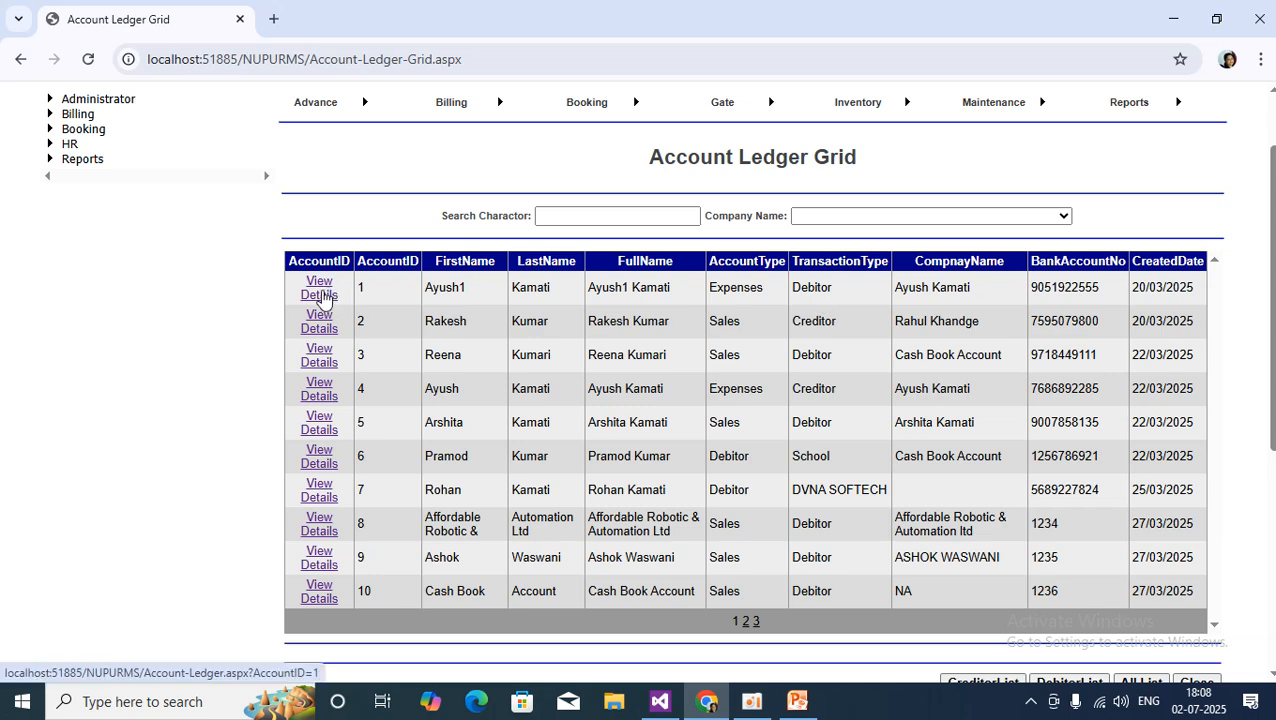
click(320, 294)
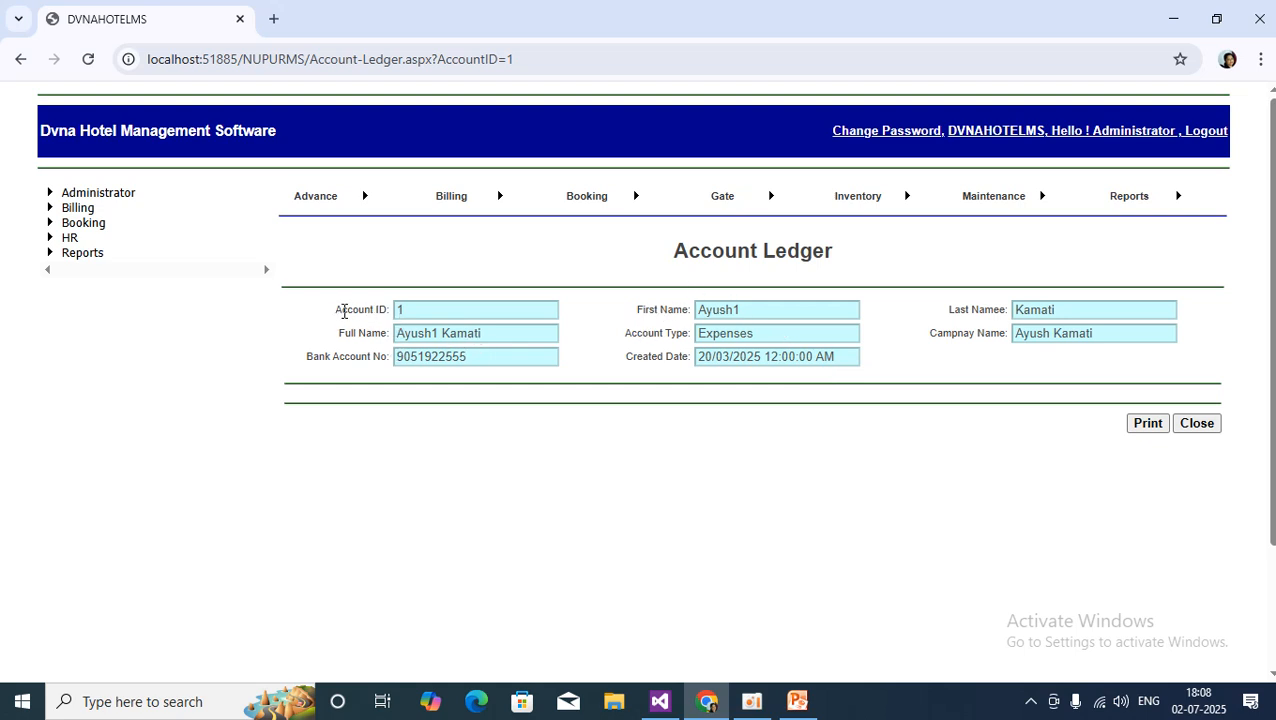
drag(333, 318, 398, 314)
drag(697, 312, 783, 312)
drag(1016, 312, 1075, 305)
click(698, 333)
drag(676, 252, 871, 254)
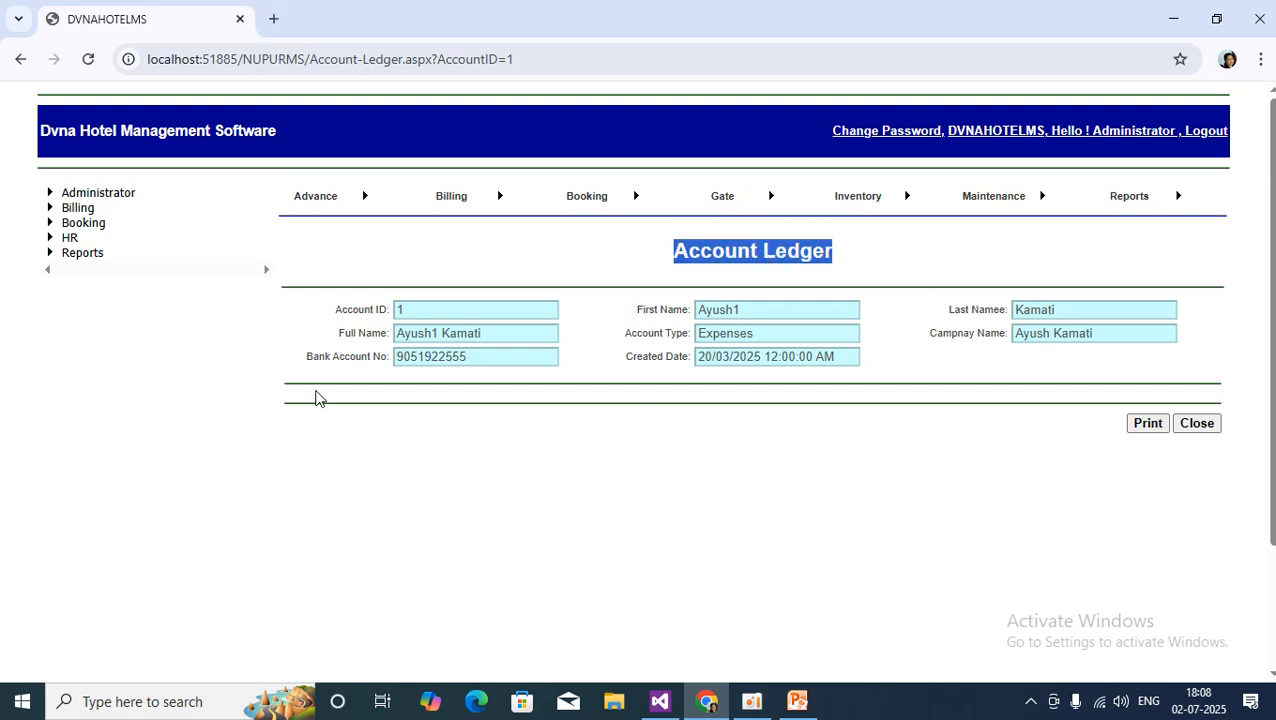
click(1197, 424)
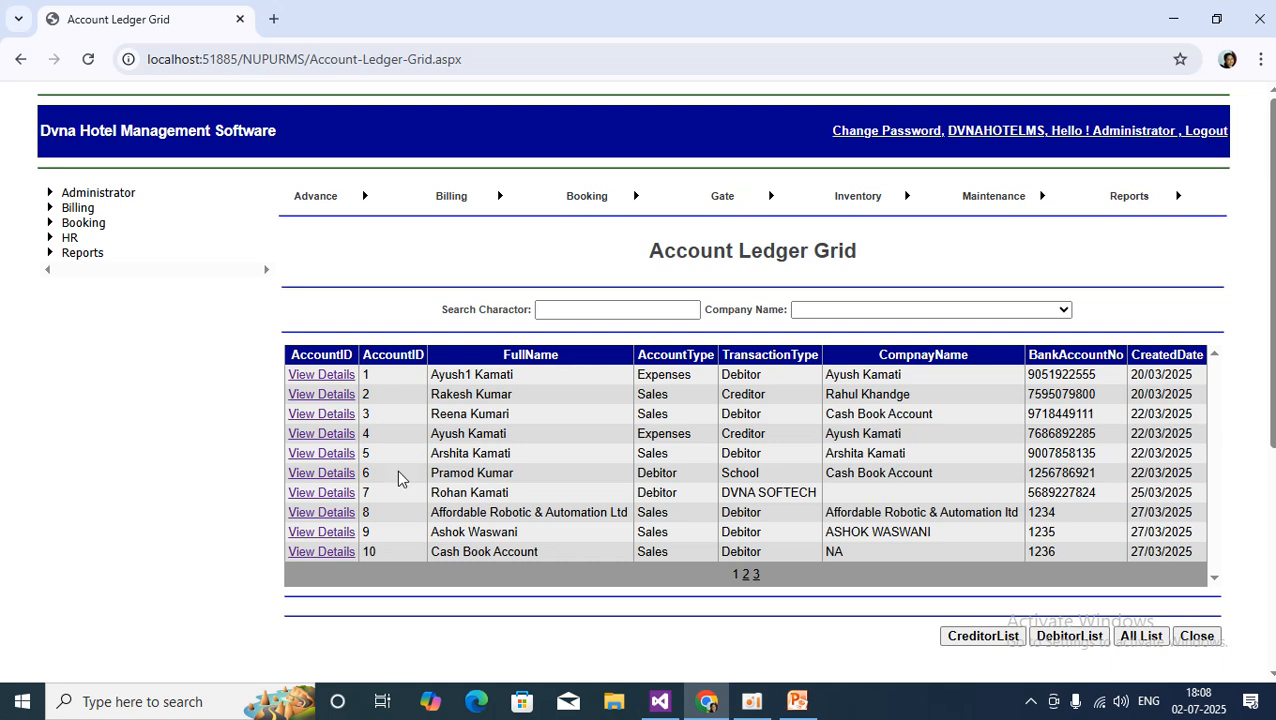
View the ledger details of the second account in the grid and close the record.
scroll(325, 421, down, 1)
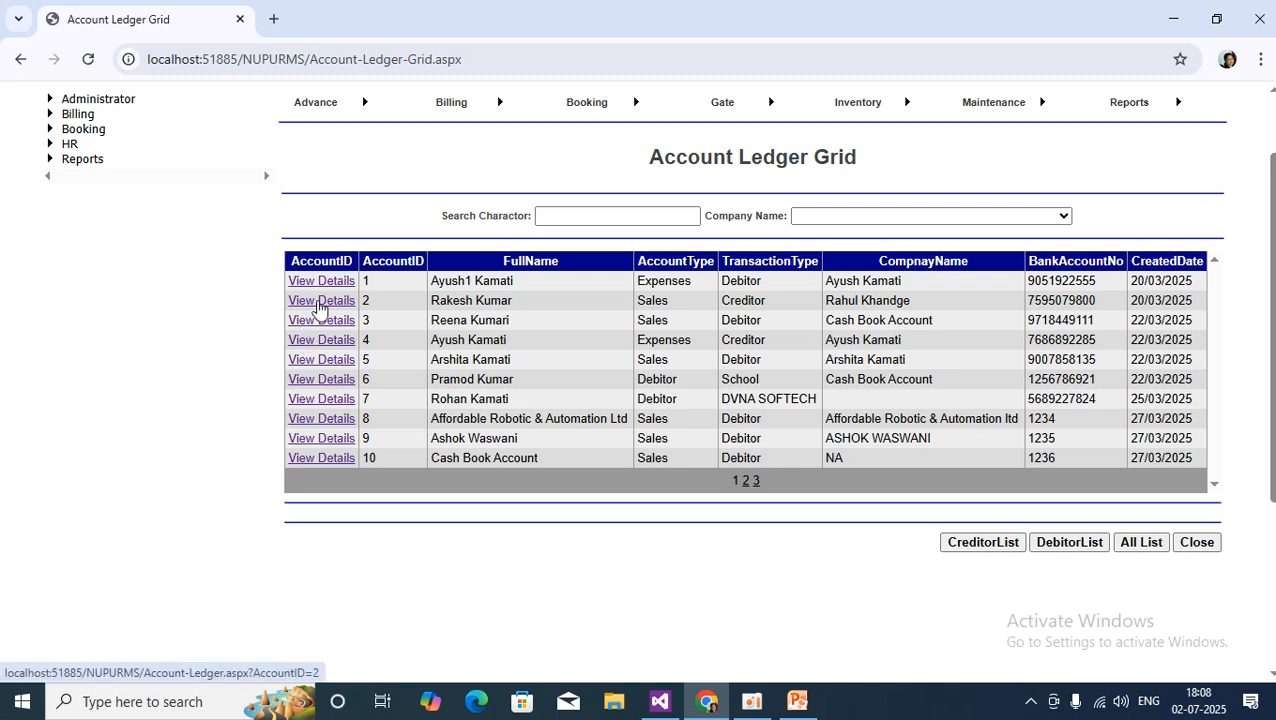
click(318, 302)
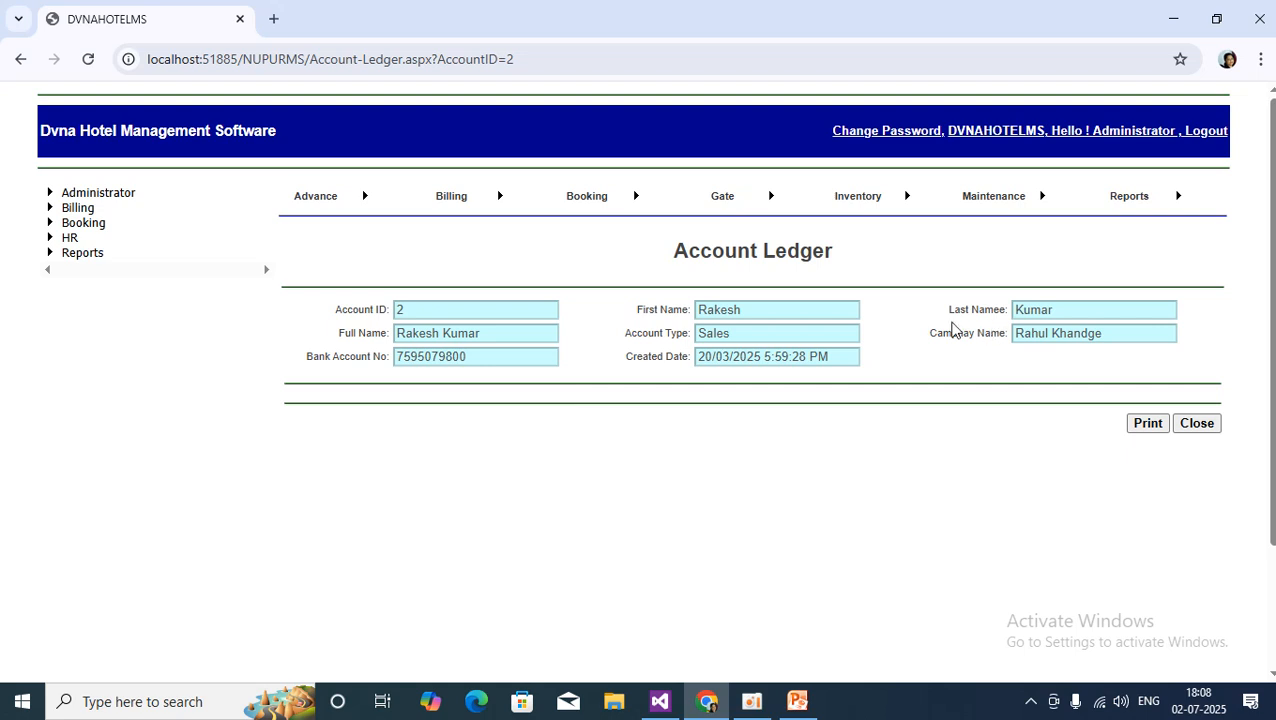
click(1198, 423)
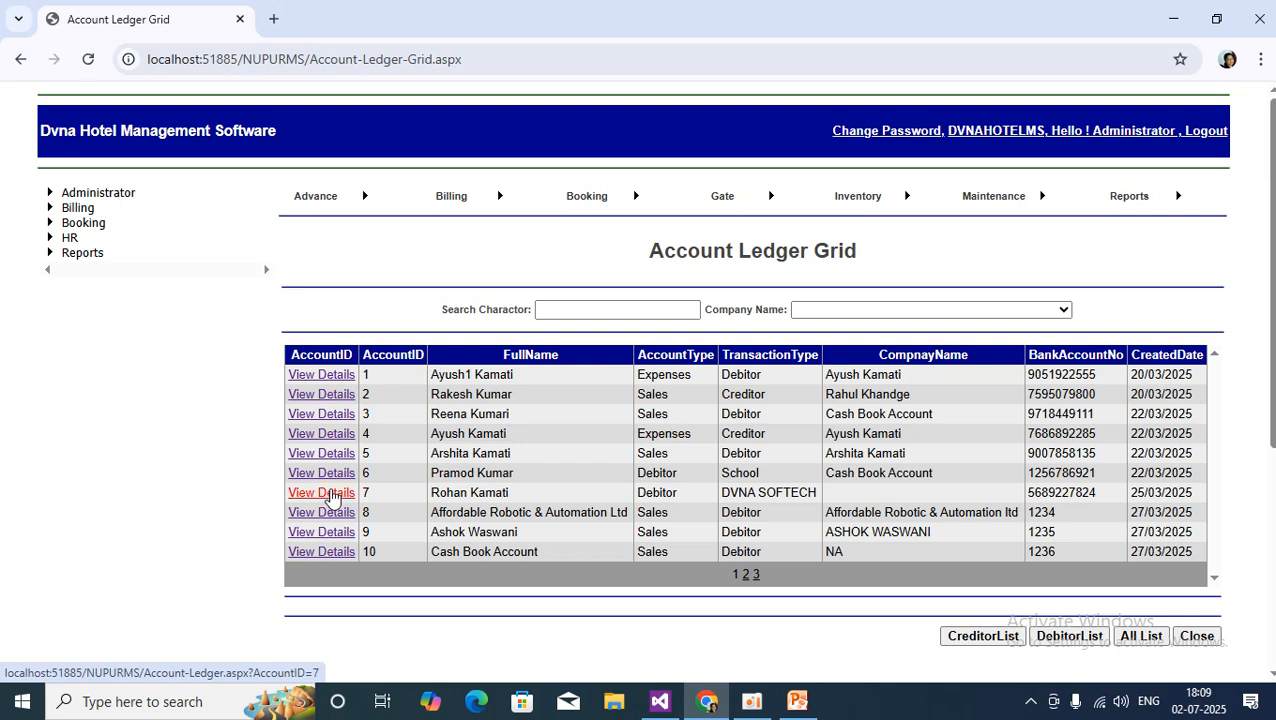
View the ledger details of the seventh and eighth accounts in turn, closing each record to return to the grid.
click(330, 493)
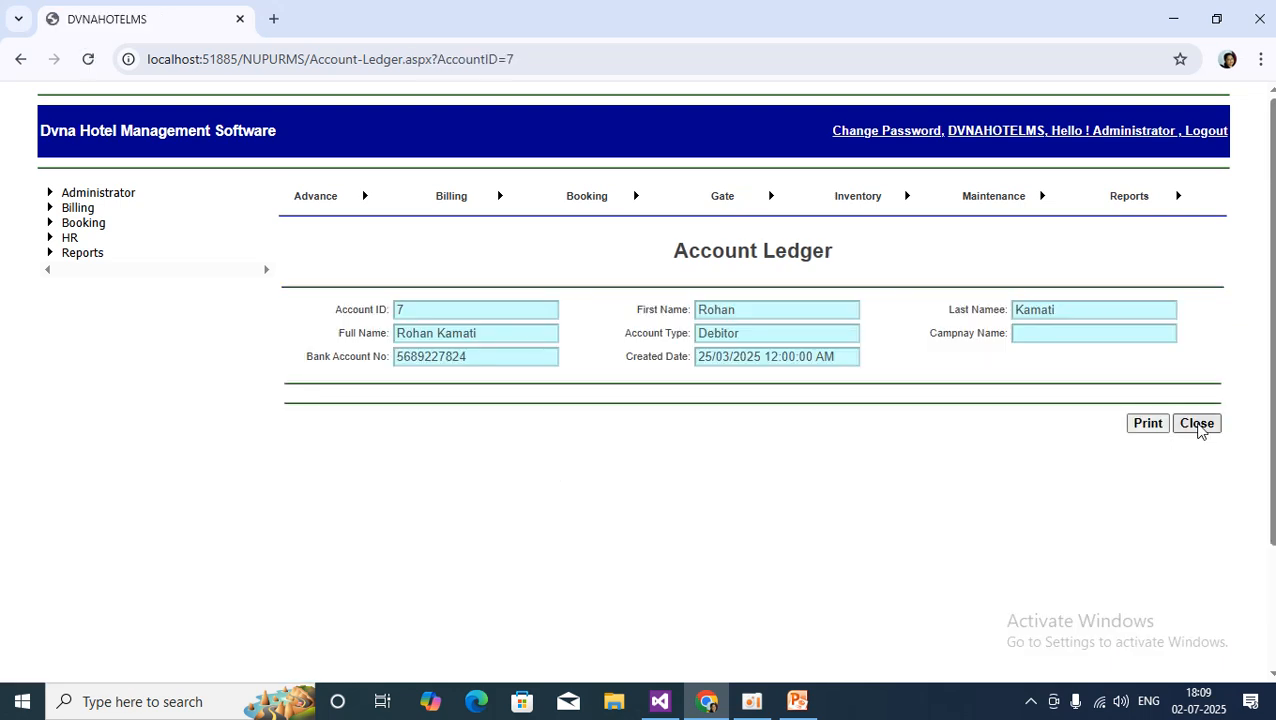
click(1197, 424)
scroll(755, 560, down, 2)
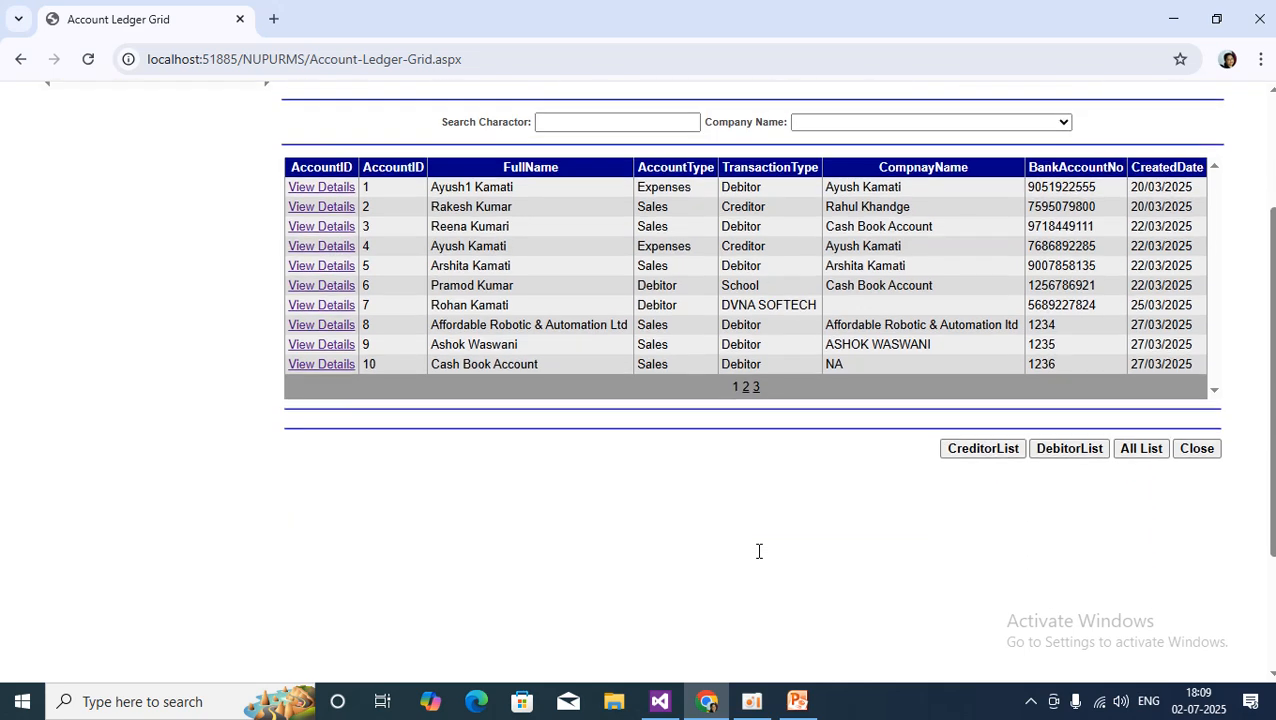
click(334, 328)
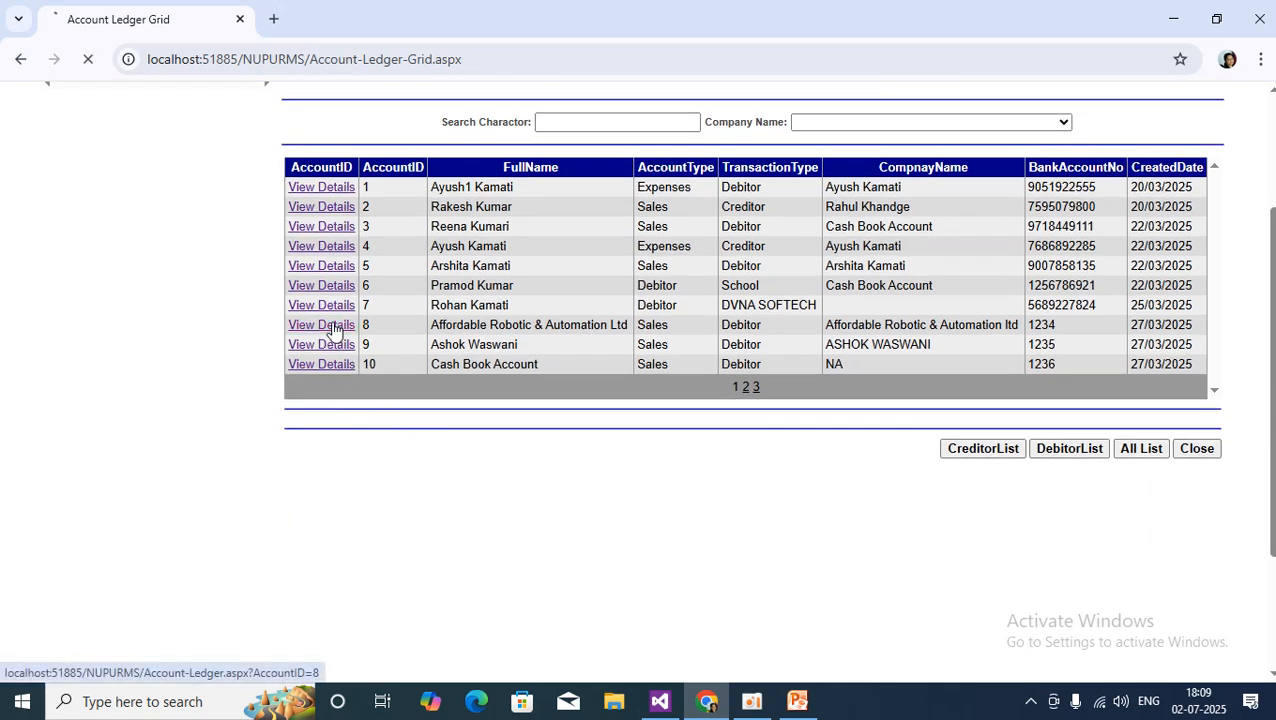
click(1194, 424)
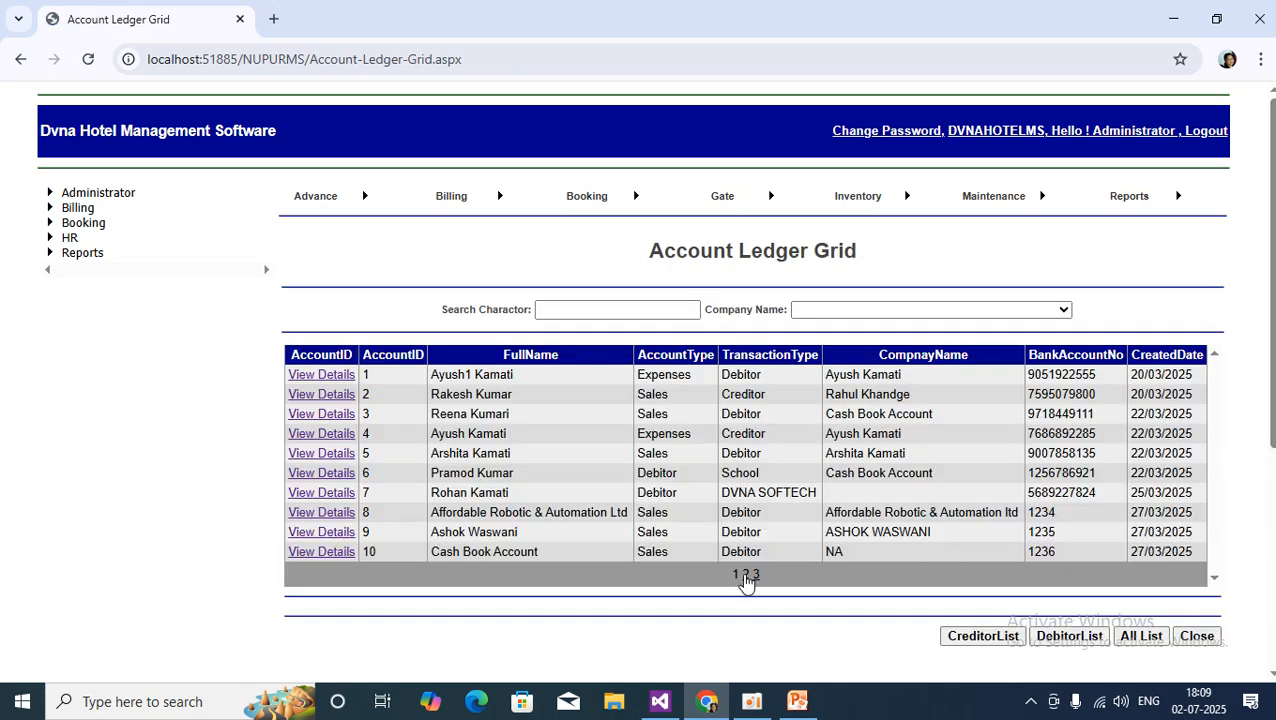
Go to page 2 of the grid and open the ledger details of the DVNA SOFTECH PVT purchase account.
click(746, 575)
scroll(762, 545, down, 2)
scroll(765, 541, down, 1)
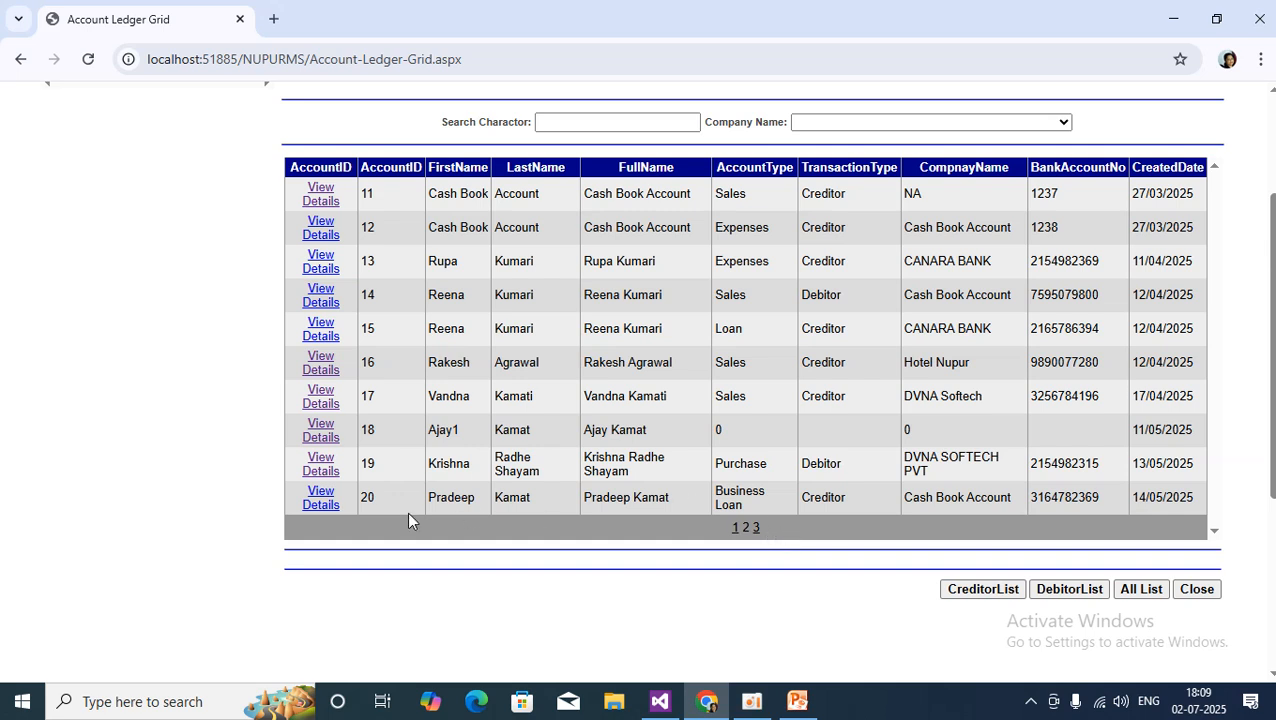
click(324, 477)
scroll(620, 444, down, 3)
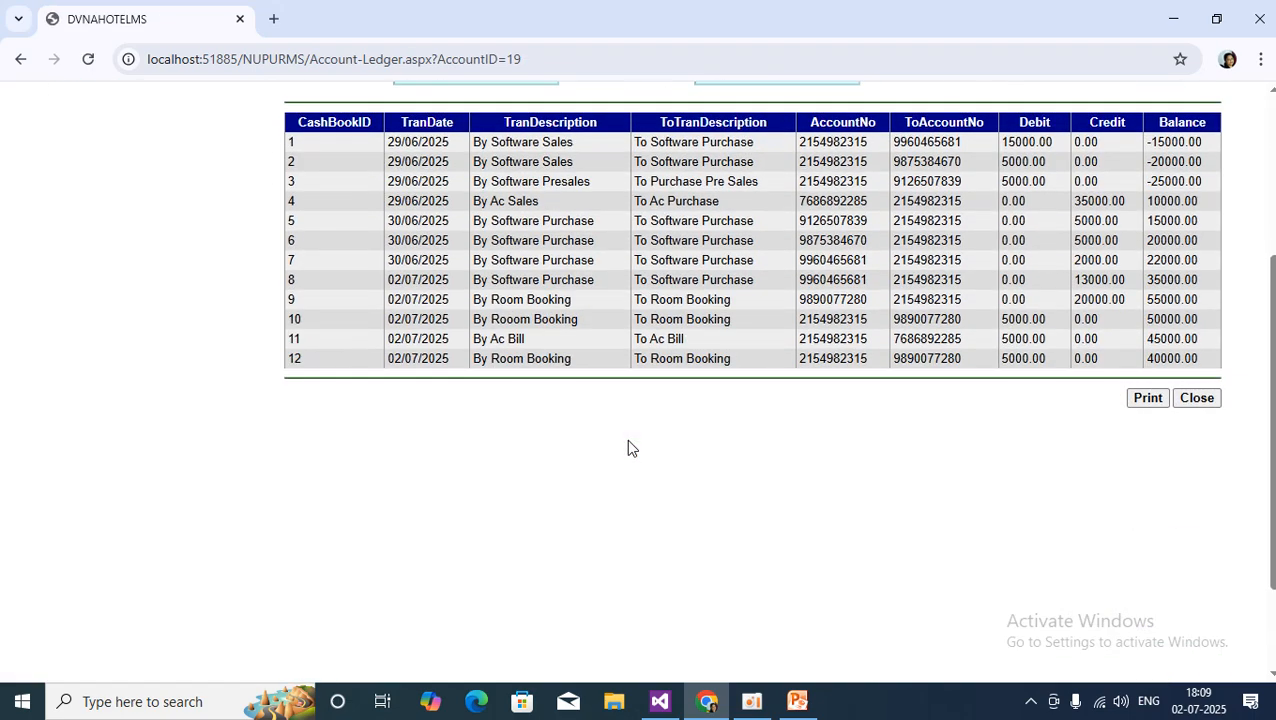
scroll(628, 447, up, 3)
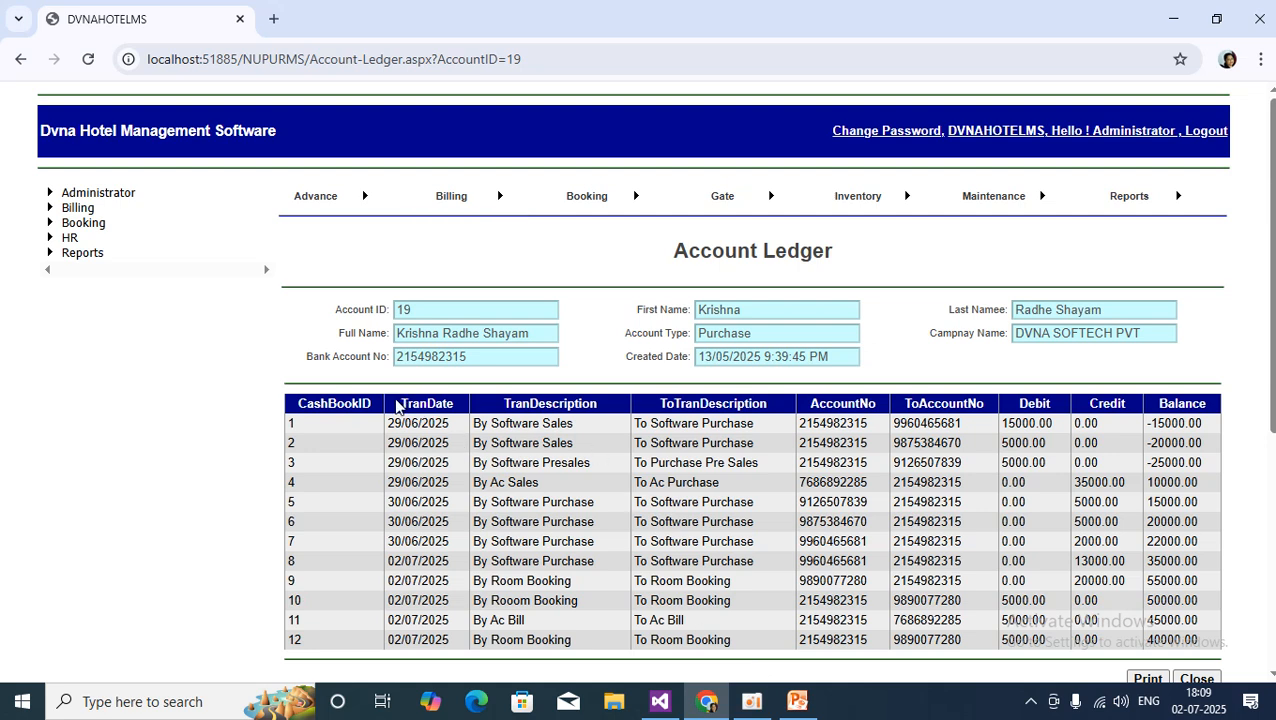
Examine the ledger's transaction date and description columns, the account's bank number, and the first transaction's By Software Sales description.
drag(398, 403, 425, 400)
drag(503, 406, 785, 410)
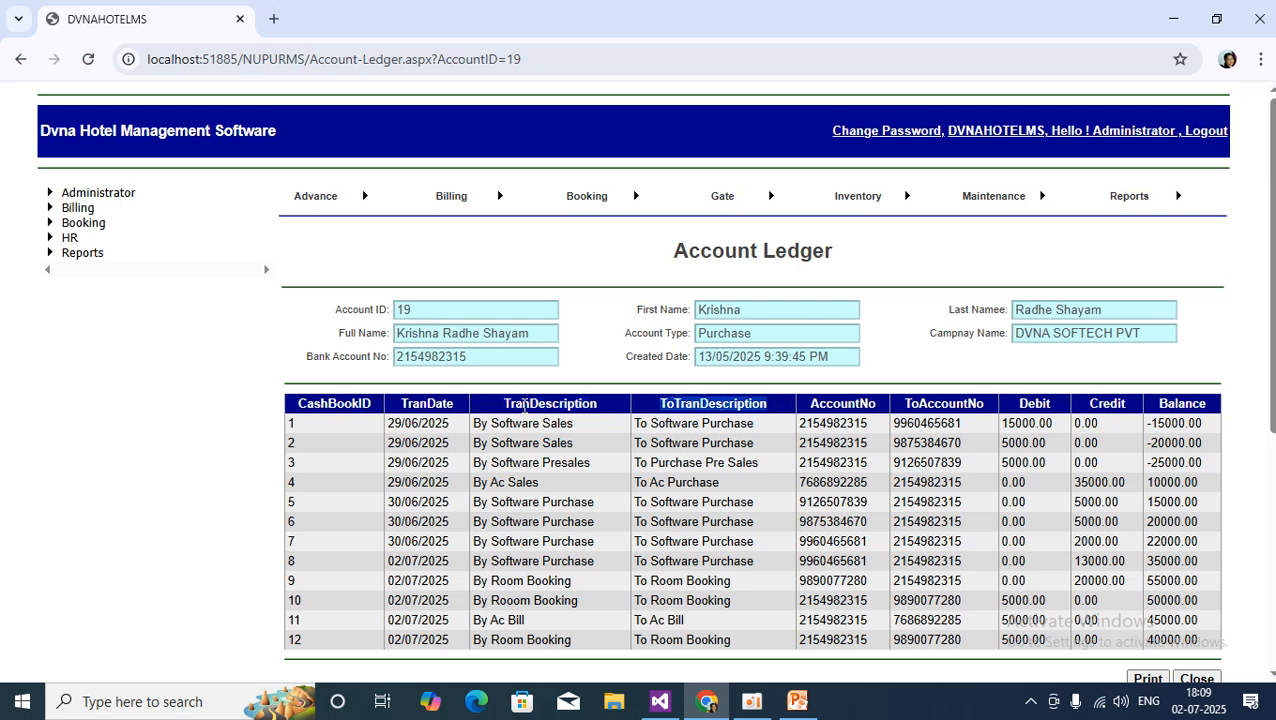
drag(505, 408, 727, 398)
drag(500, 404, 601, 409)
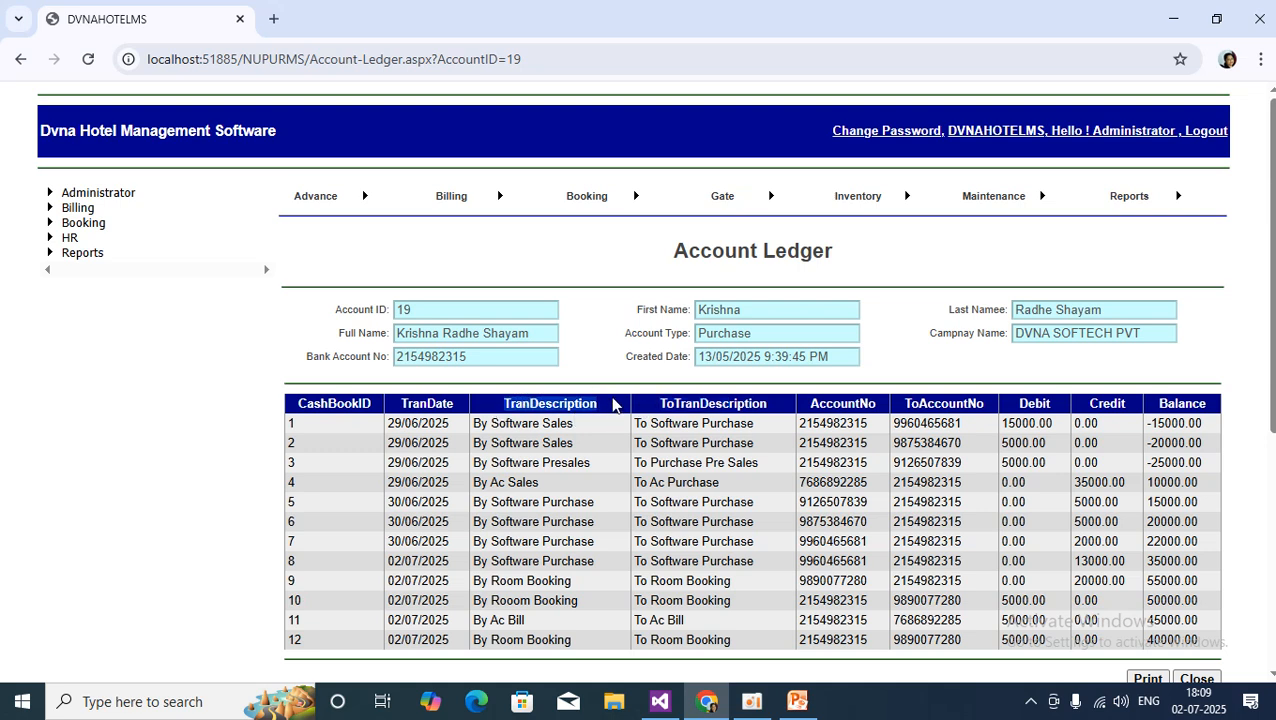
drag(477, 358, 397, 358)
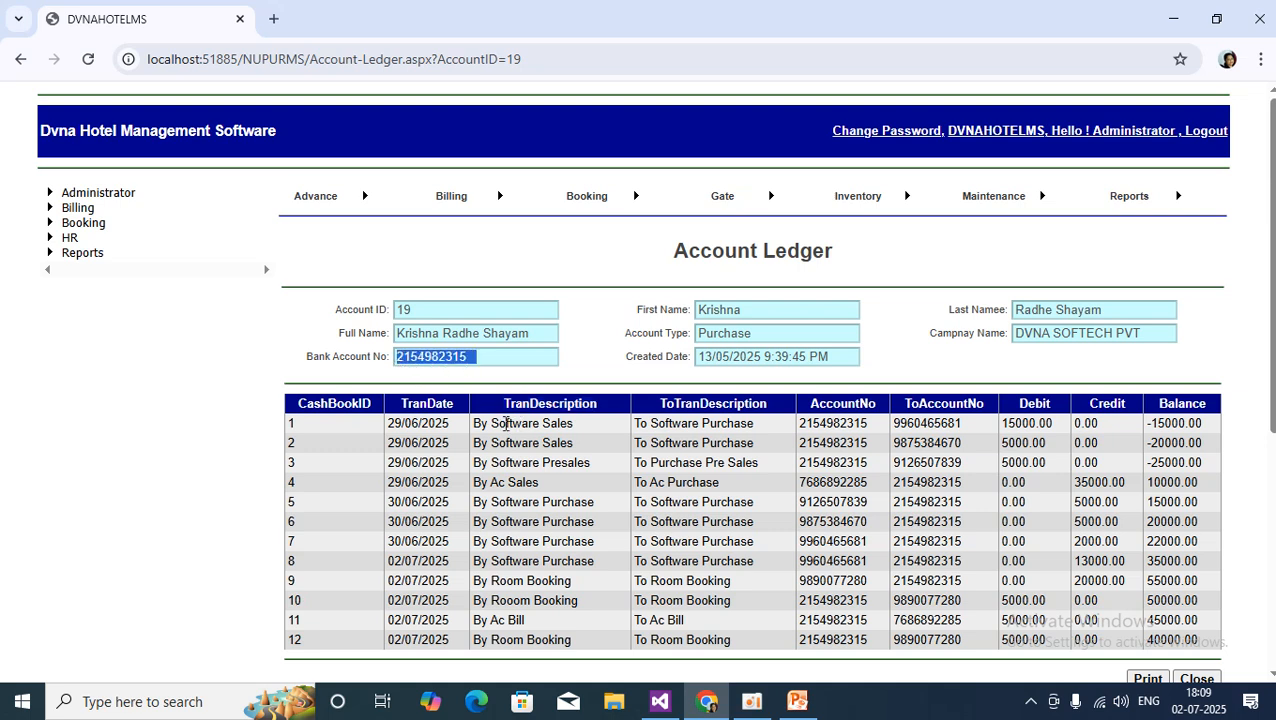
click(505, 423)
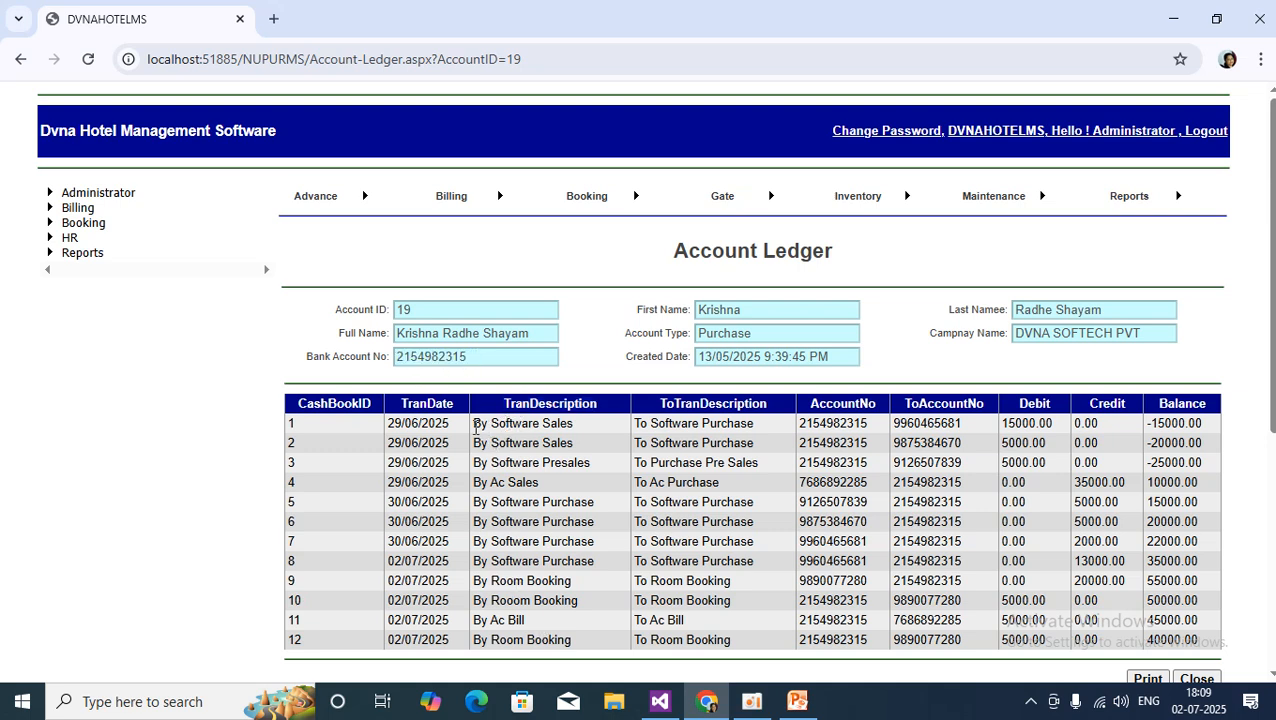
drag(474, 423, 596, 421)
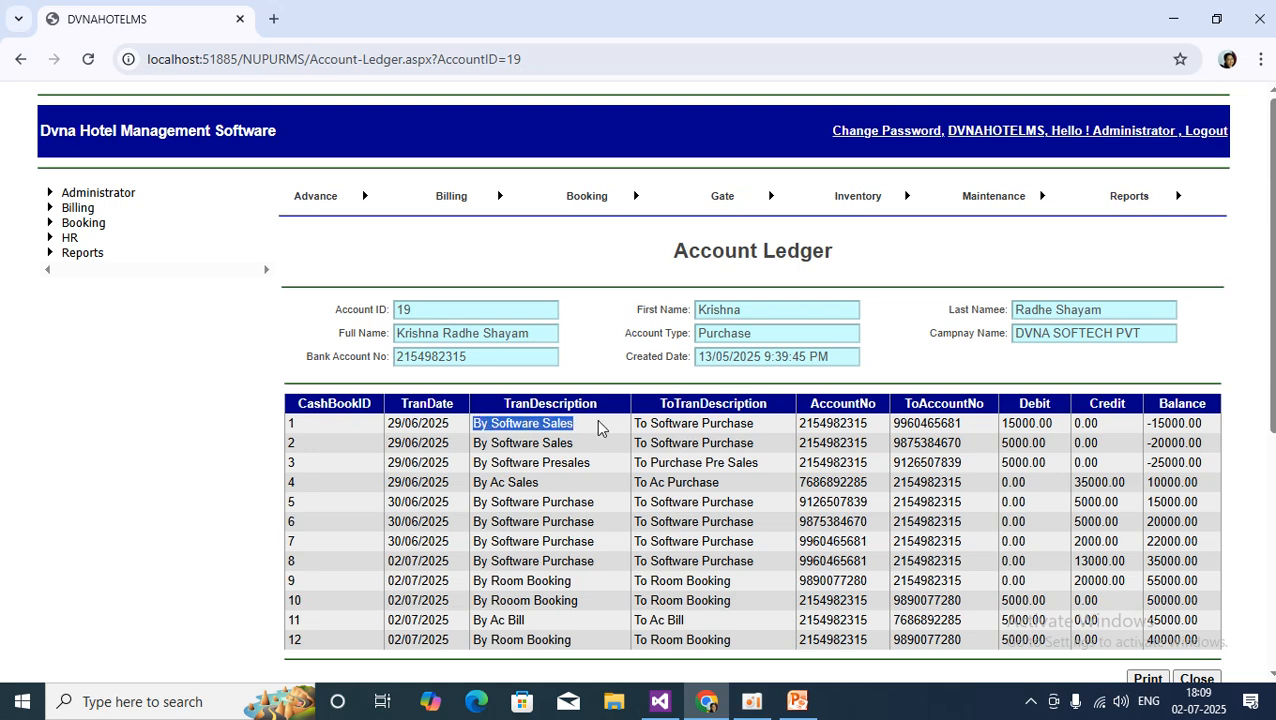
Examine the second transaction's description and the first transaction's account numbers, debit, credit and balance in the ledger.
drag(474, 444, 601, 443)
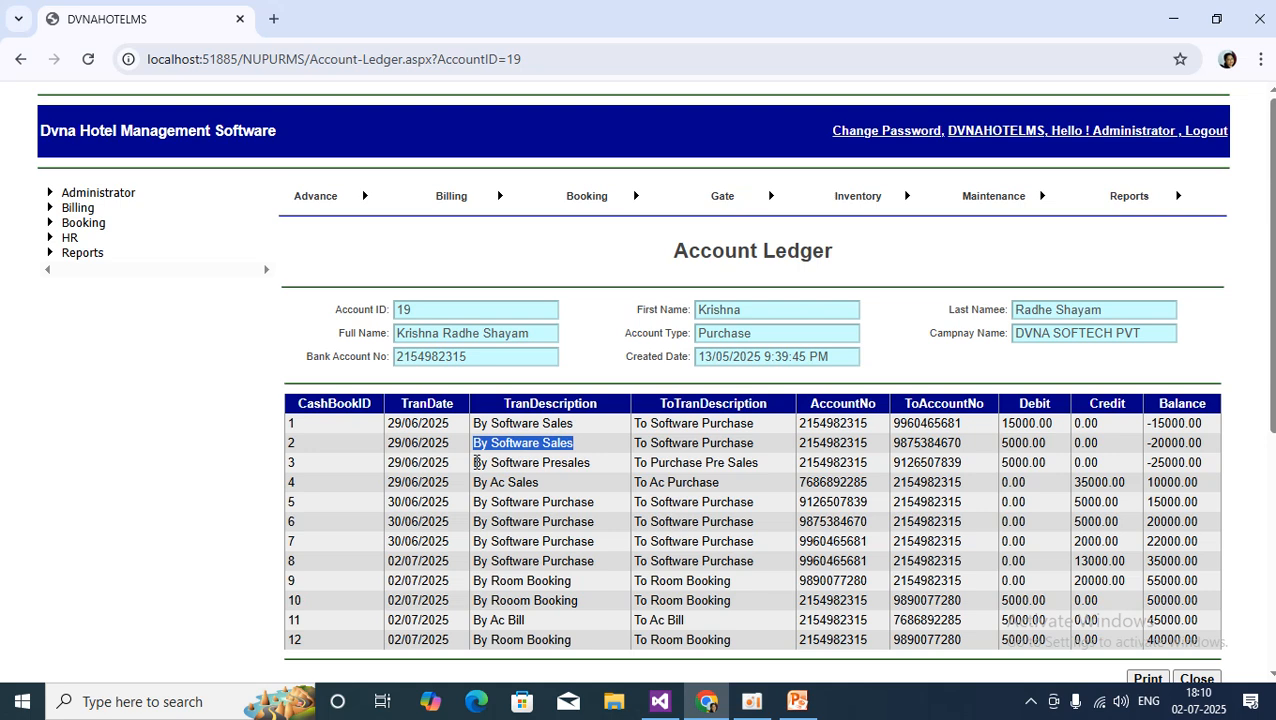
click(477, 462)
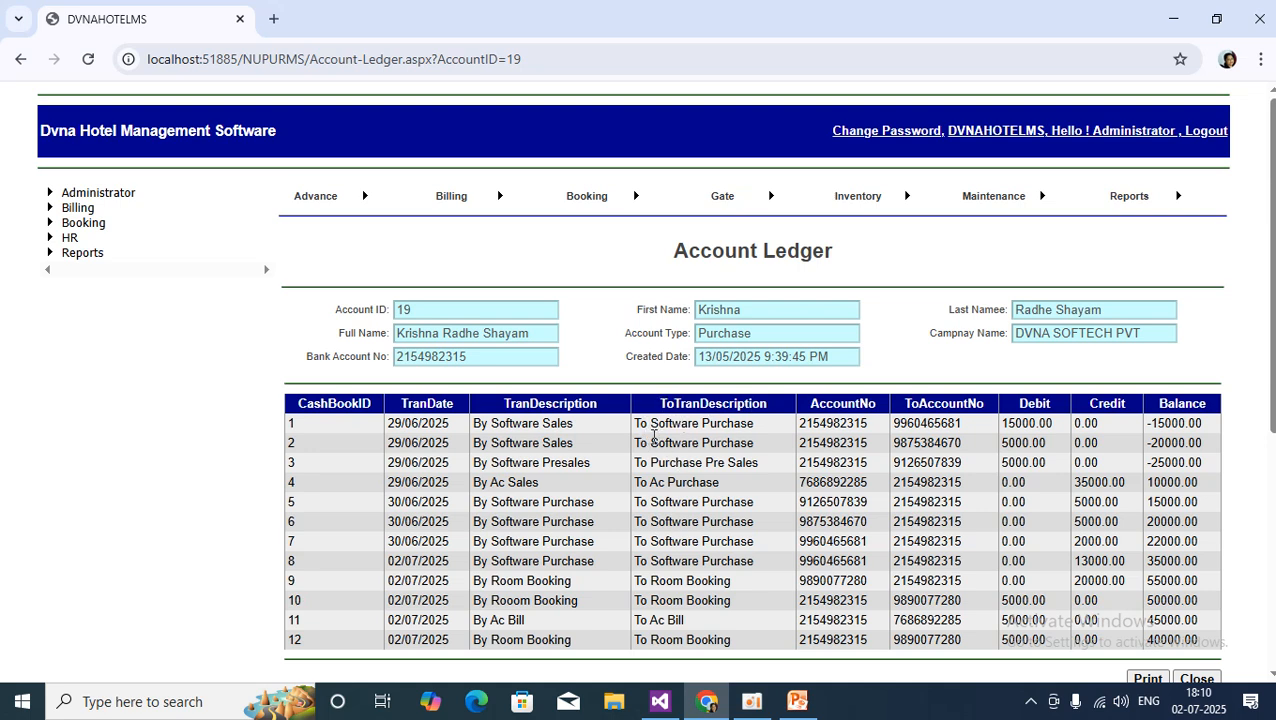
drag(641, 427, 887, 432)
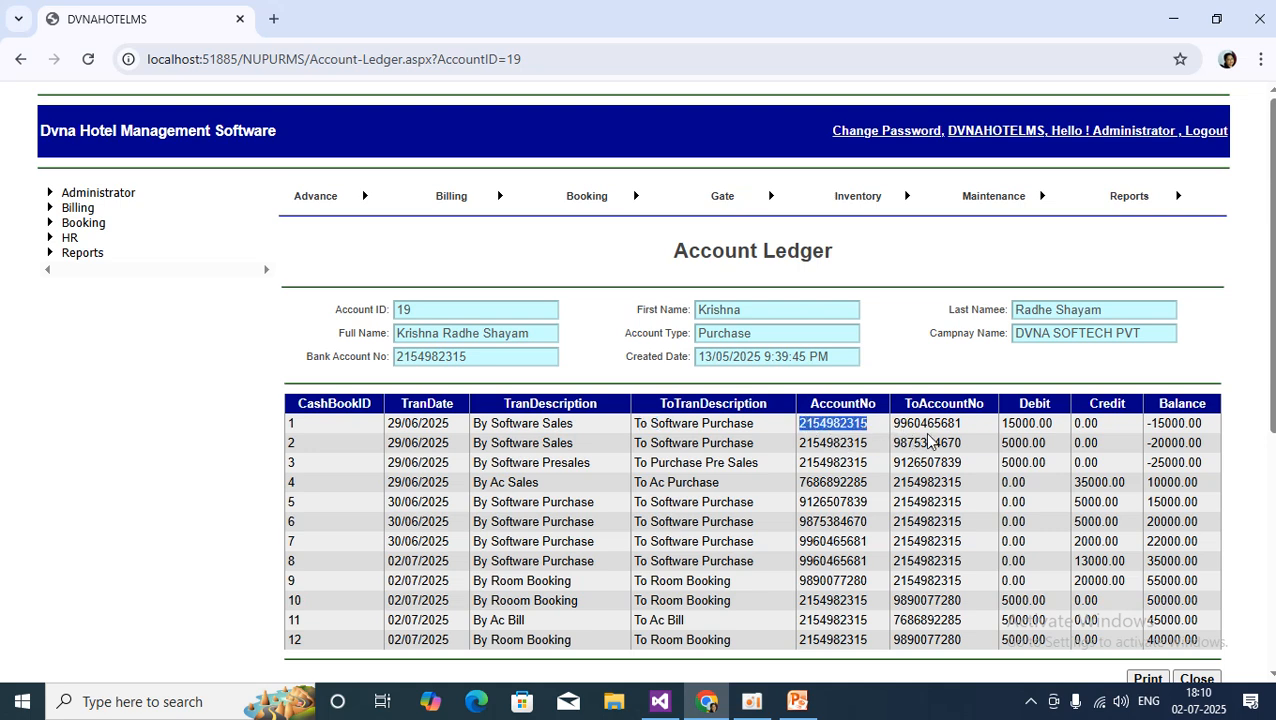
drag(895, 428, 1058, 428)
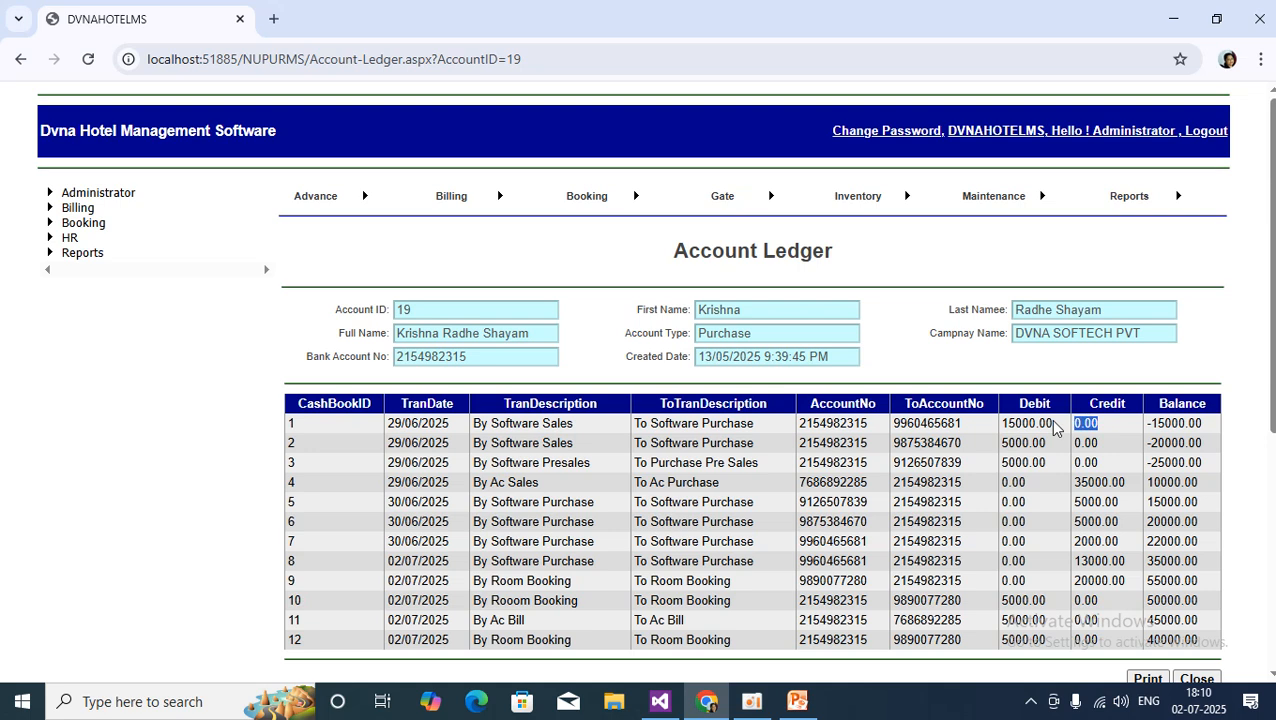
drag(1215, 428, 1150, 421)
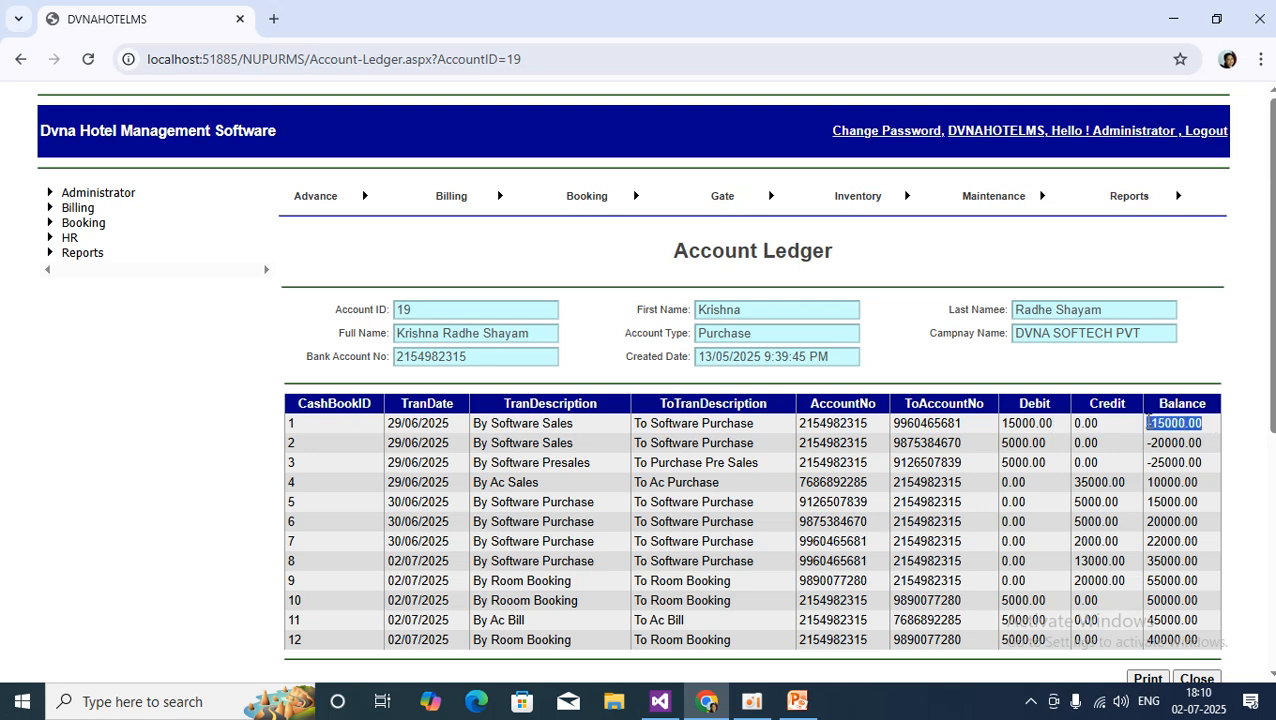
scroll(1150, 423, down, 1)
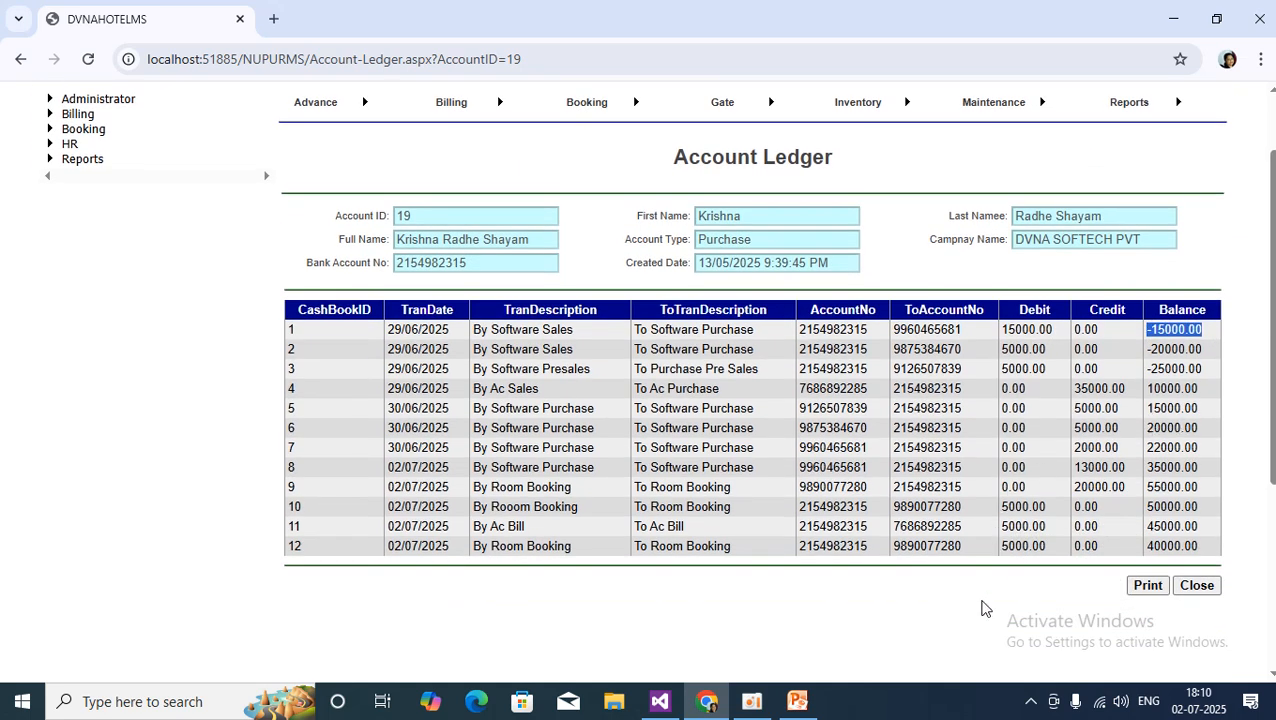
click(985, 607)
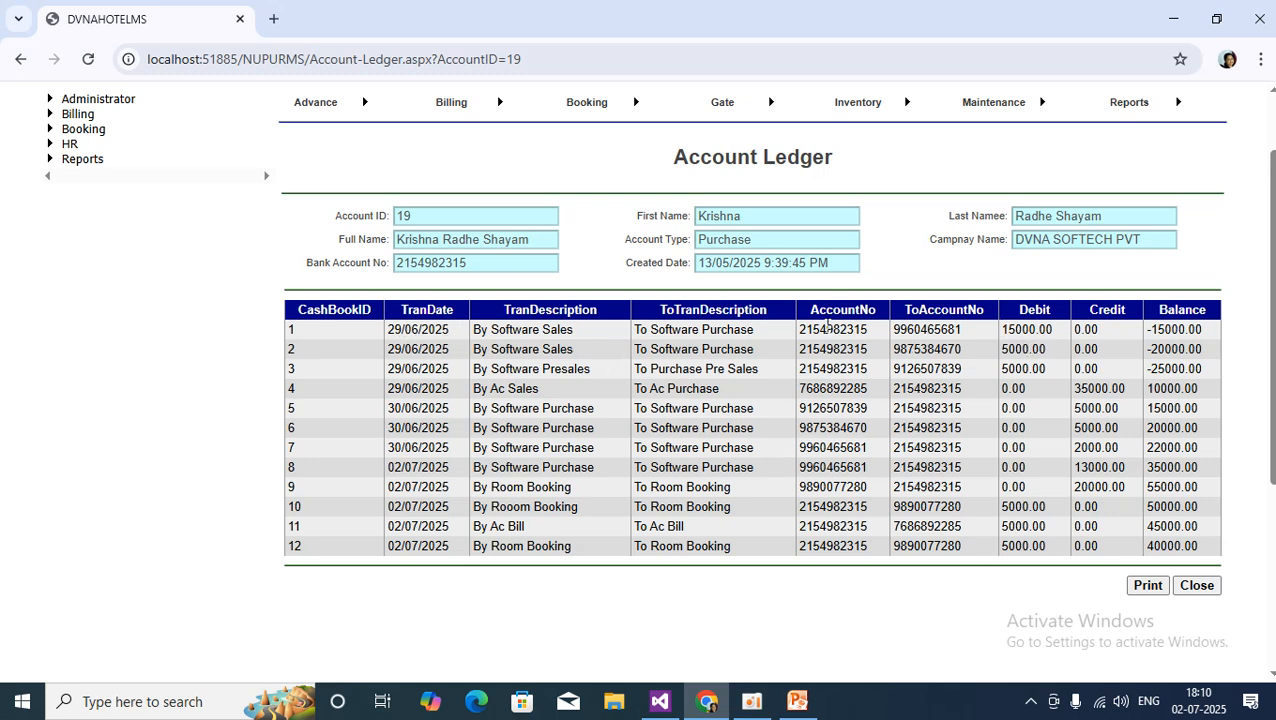
Examine the account number and debit of the first two transactions, and the By Ac Sales entry's credit and balance.
drag(800, 336, 882, 330)
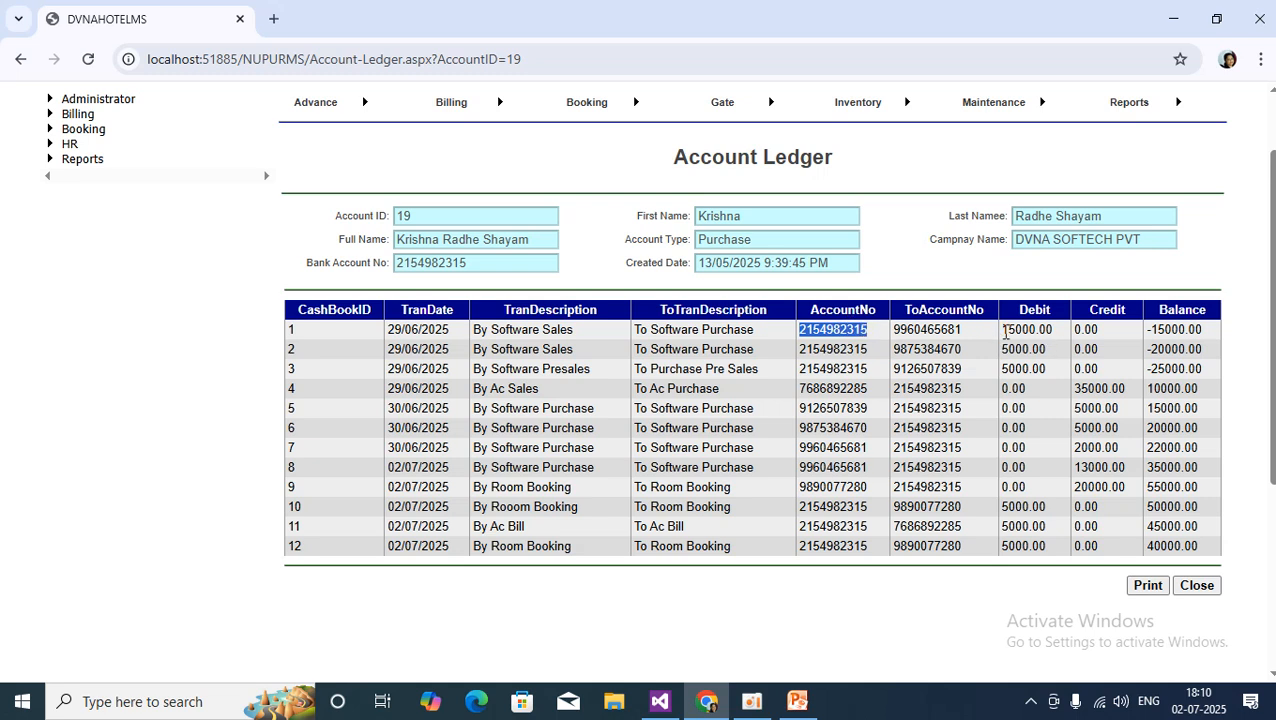
drag(1004, 331, 1050, 330)
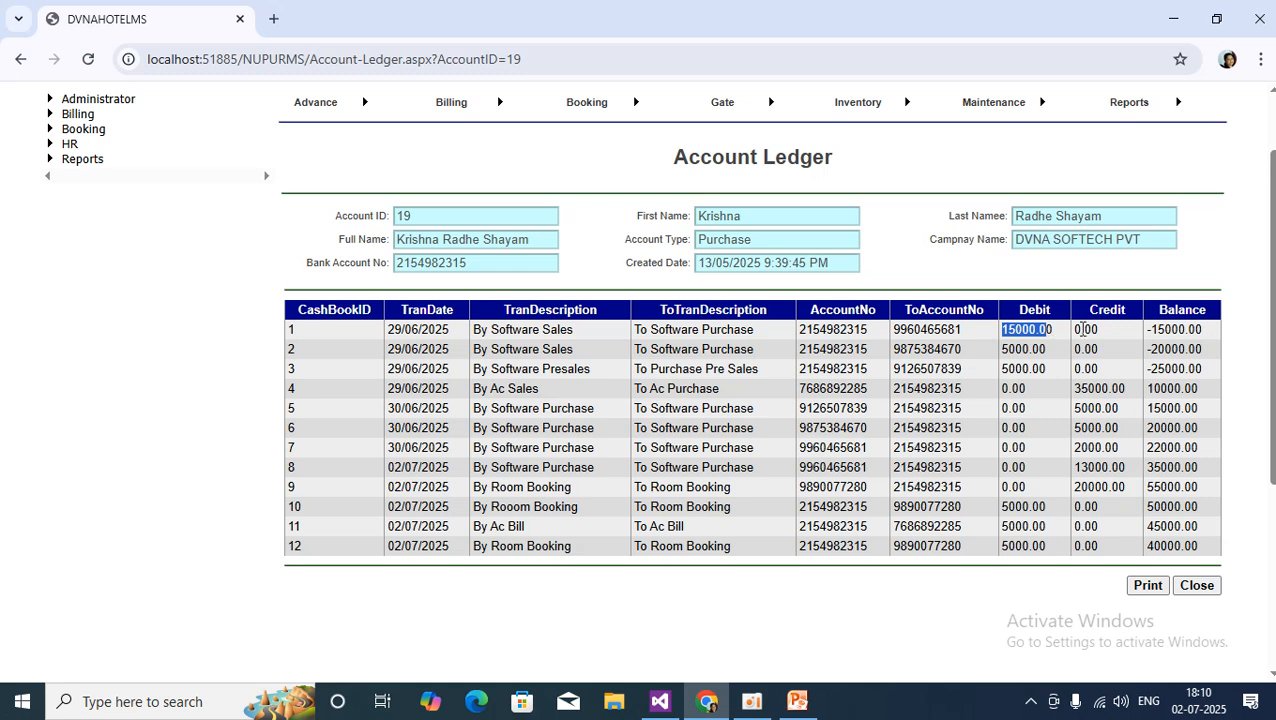
drag(1062, 335, 998, 340)
click(801, 355)
double_click(801, 355)
drag(1060, 356, 995, 358)
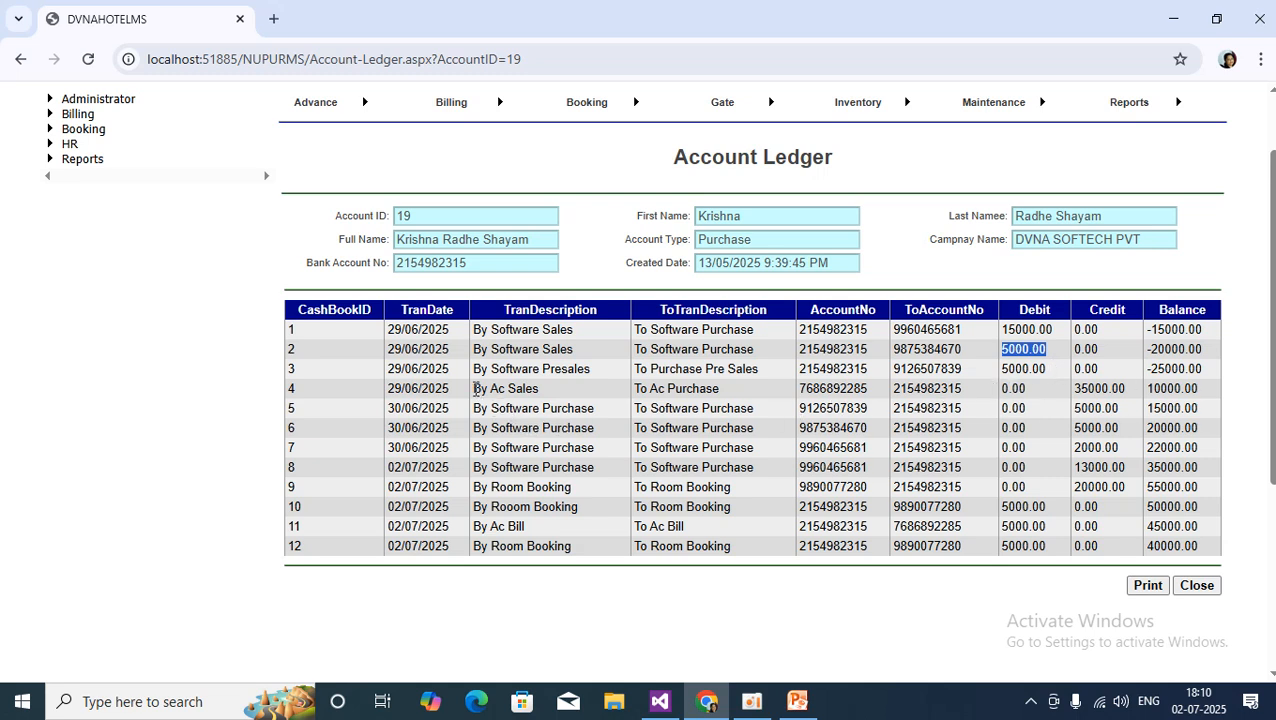
drag(476, 390, 516, 390)
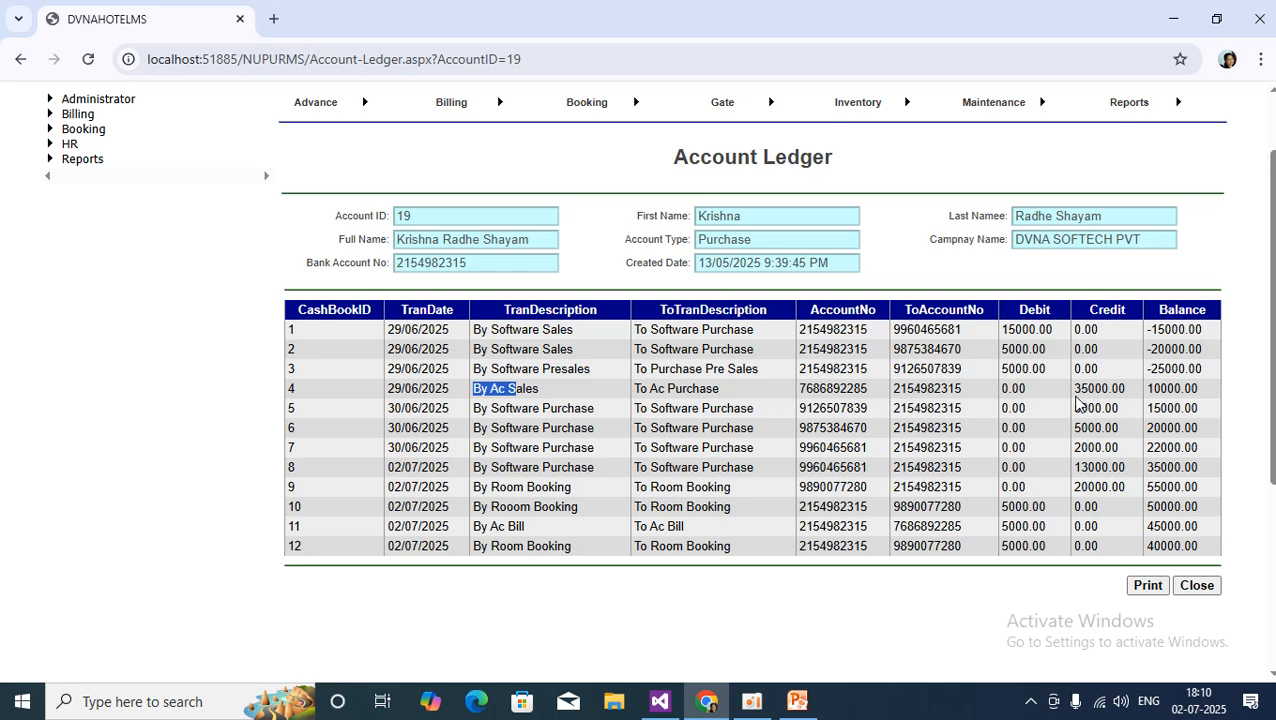
drag(1076, 392, 1184, 391)
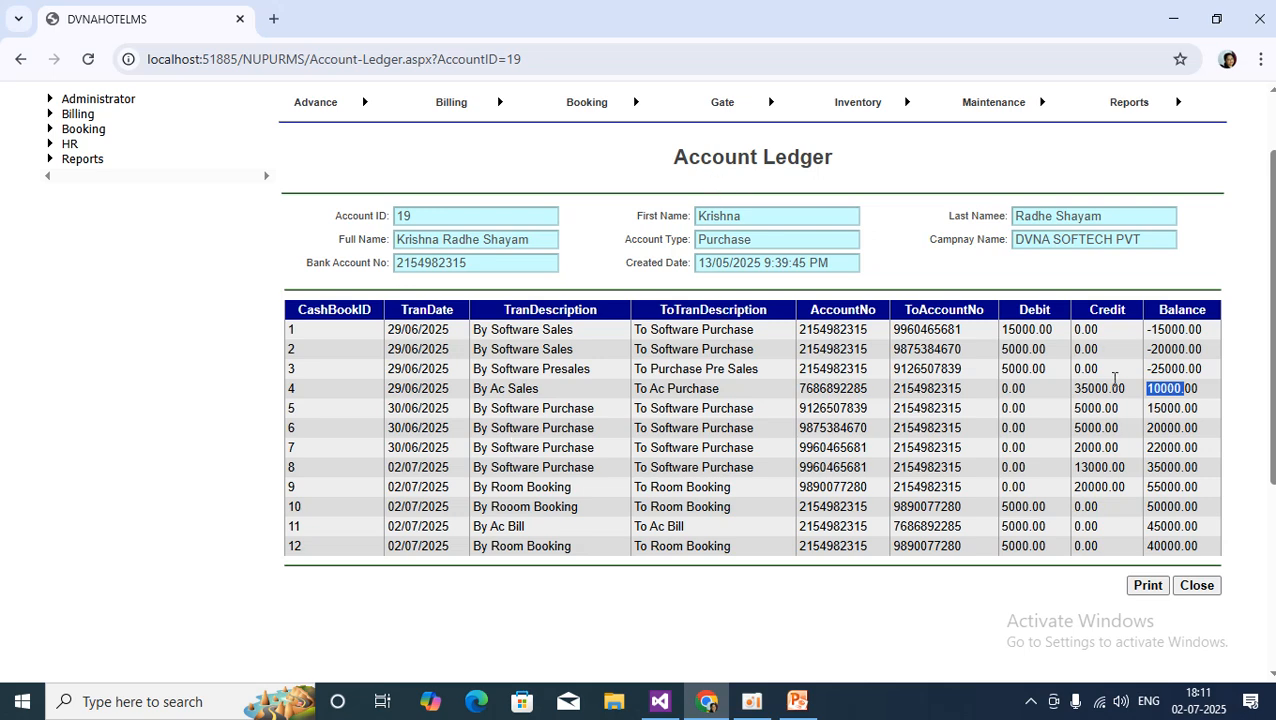
Generate the printable Account Ledger Report for this account and view all its rows.
scroll(1080, 527, down, 1)
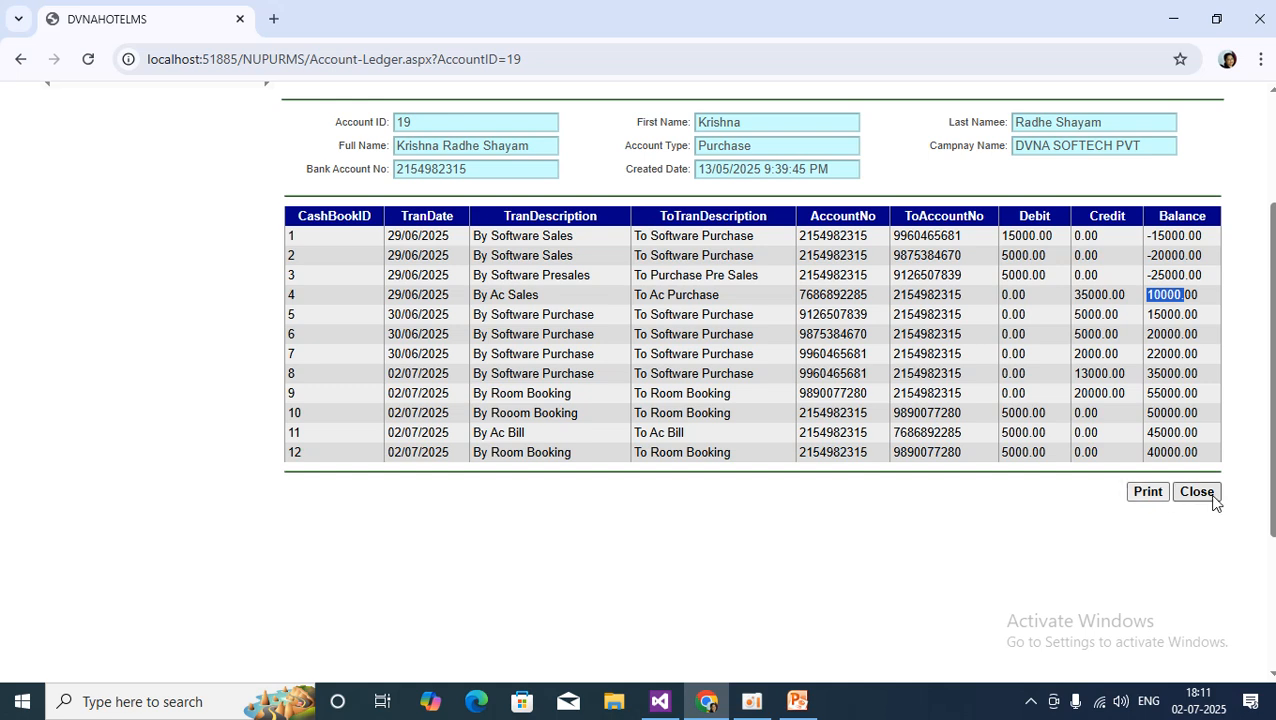
click(1150, 498)
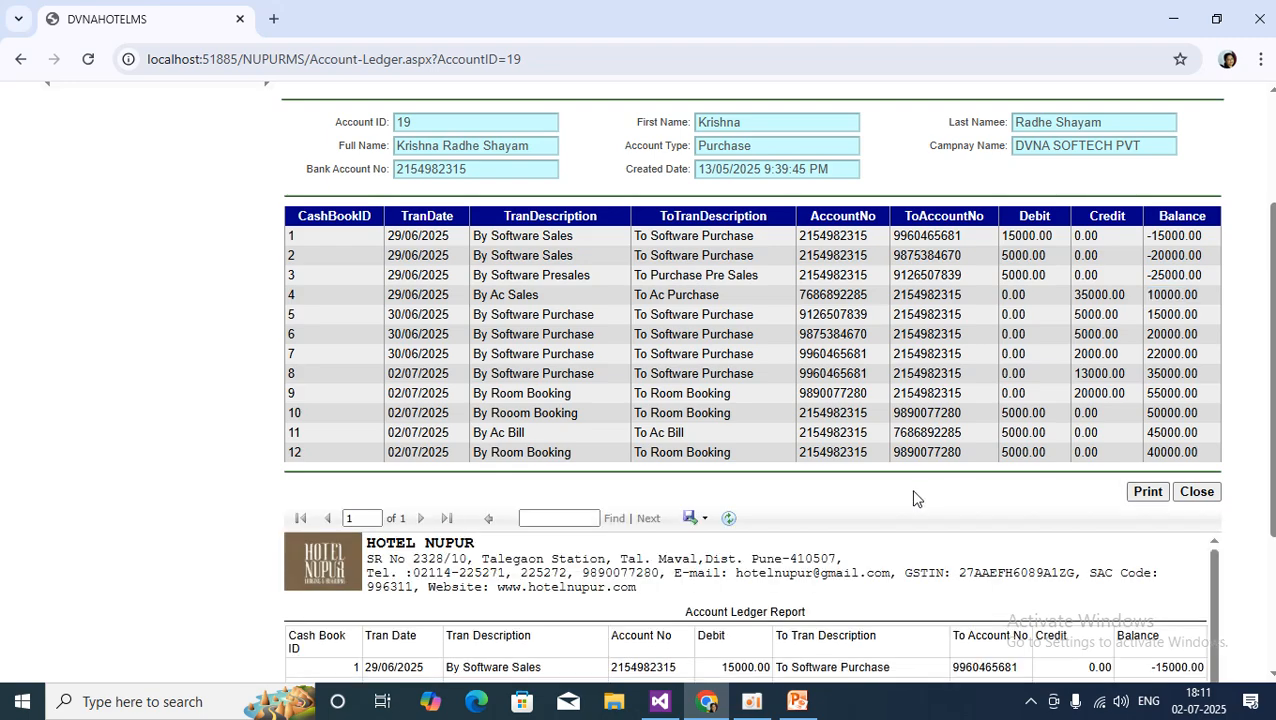
scroll(913, 498, down, 3)
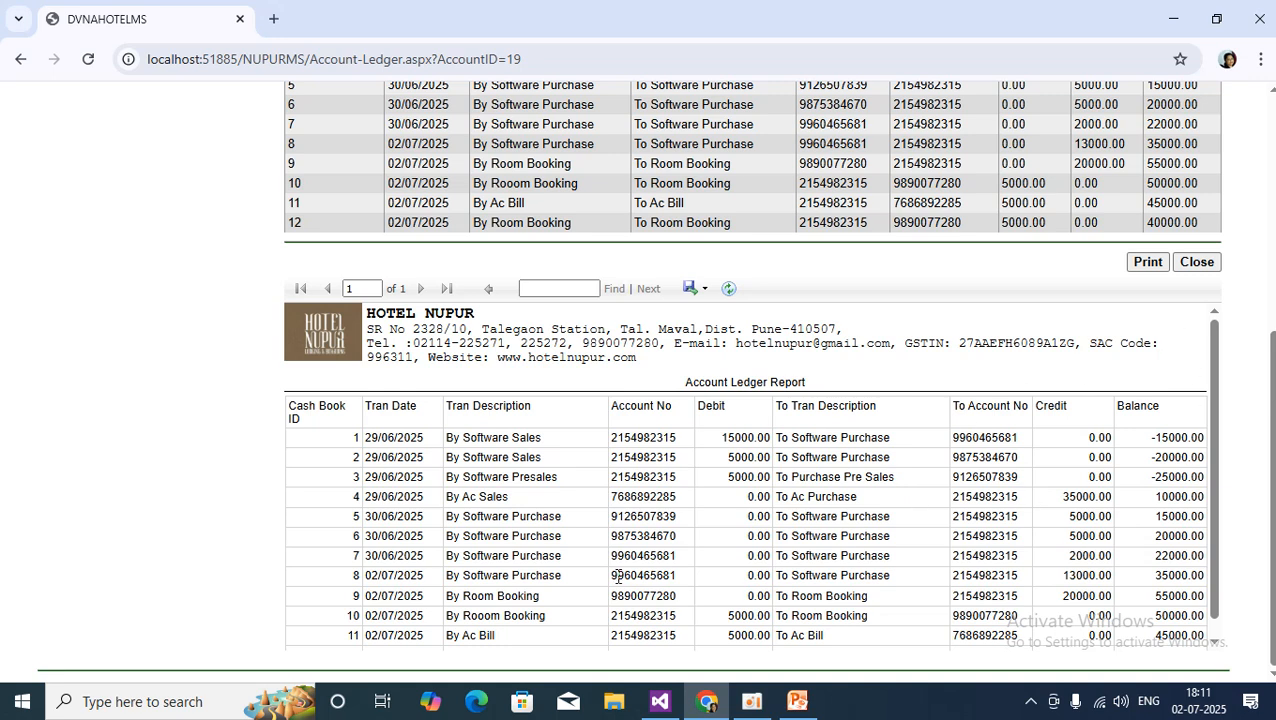
scroll(600, 518, down, 1)
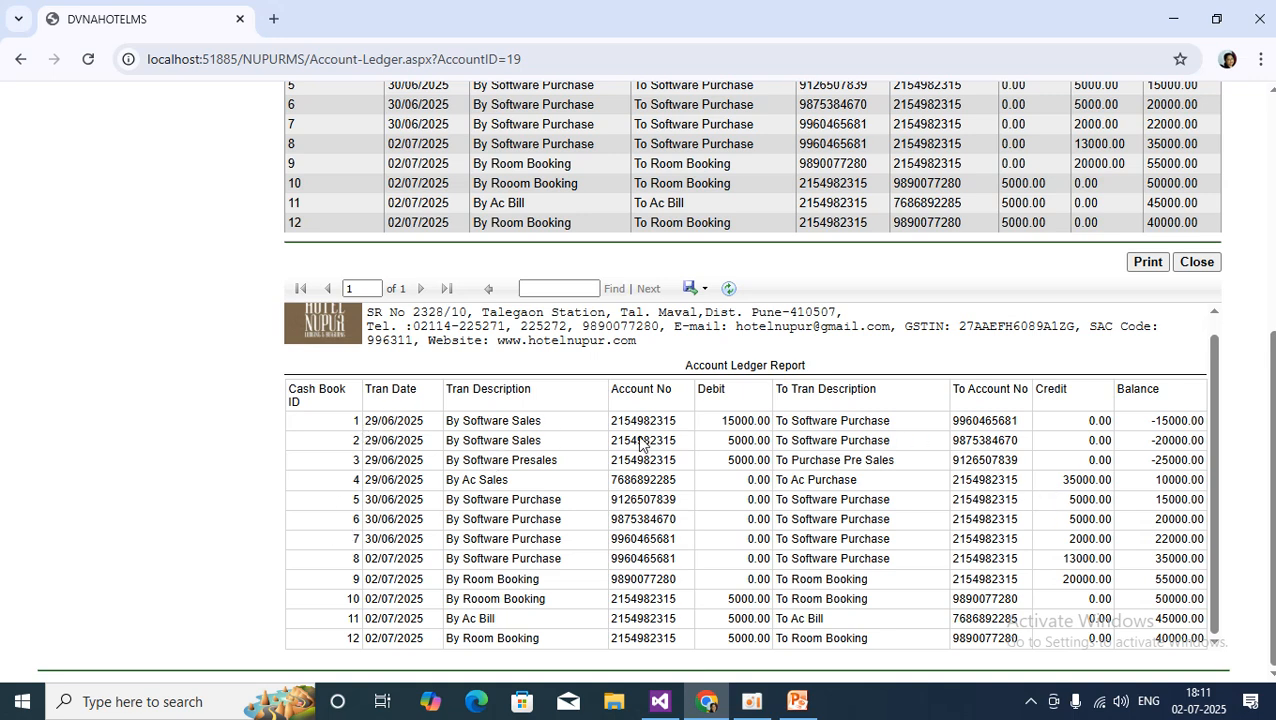
Export the Account Ledger Report to Excel, open the downloaded workbook to check it, and close it.
click(703, 291)
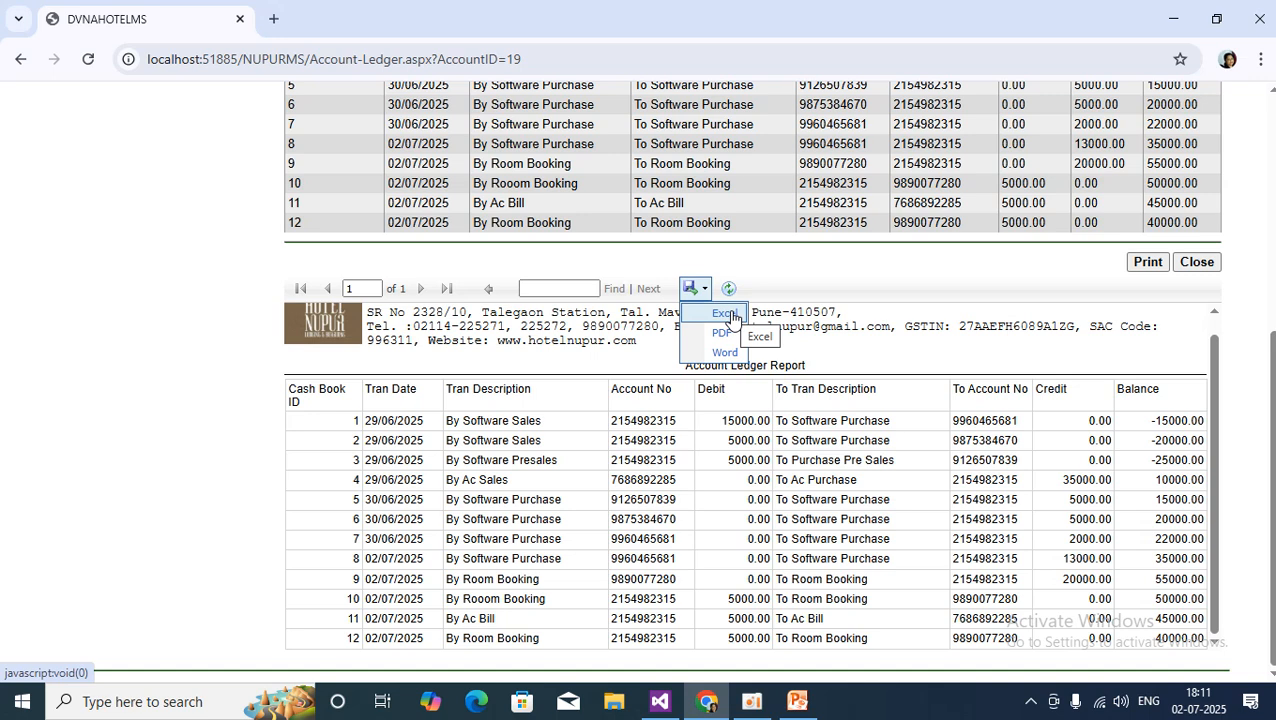
click(728, 314)
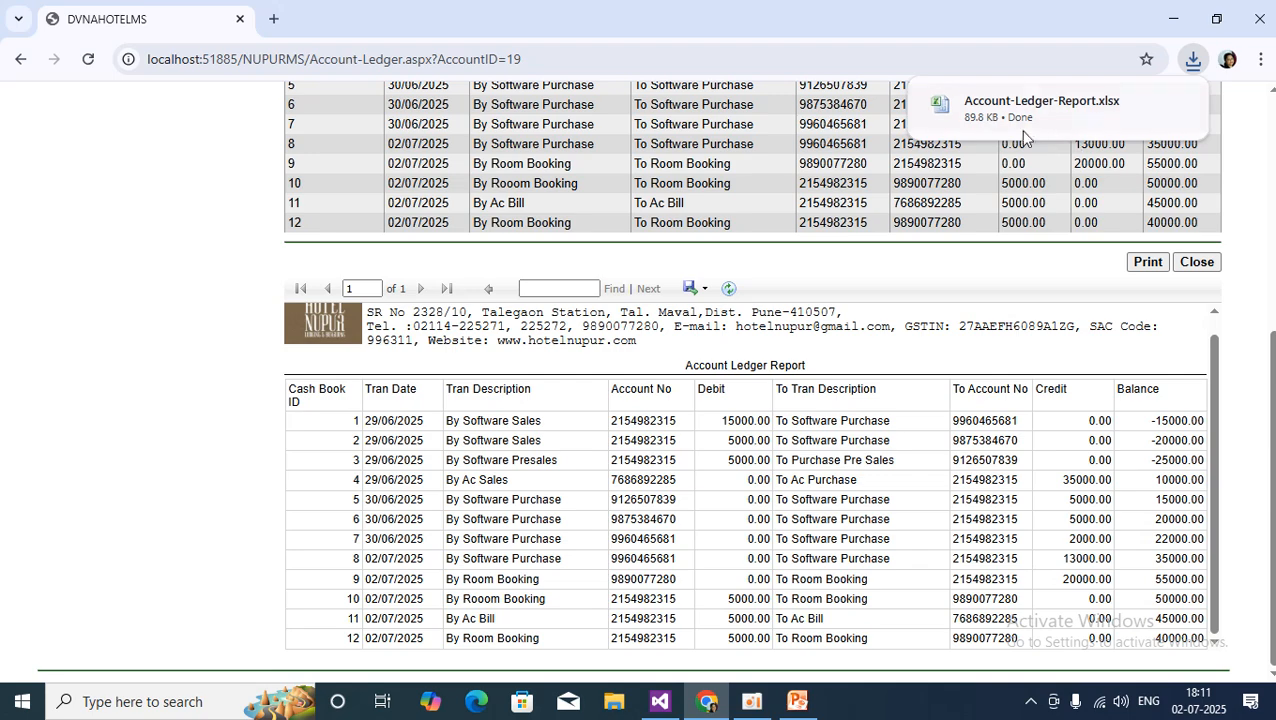
click(1018, 122)
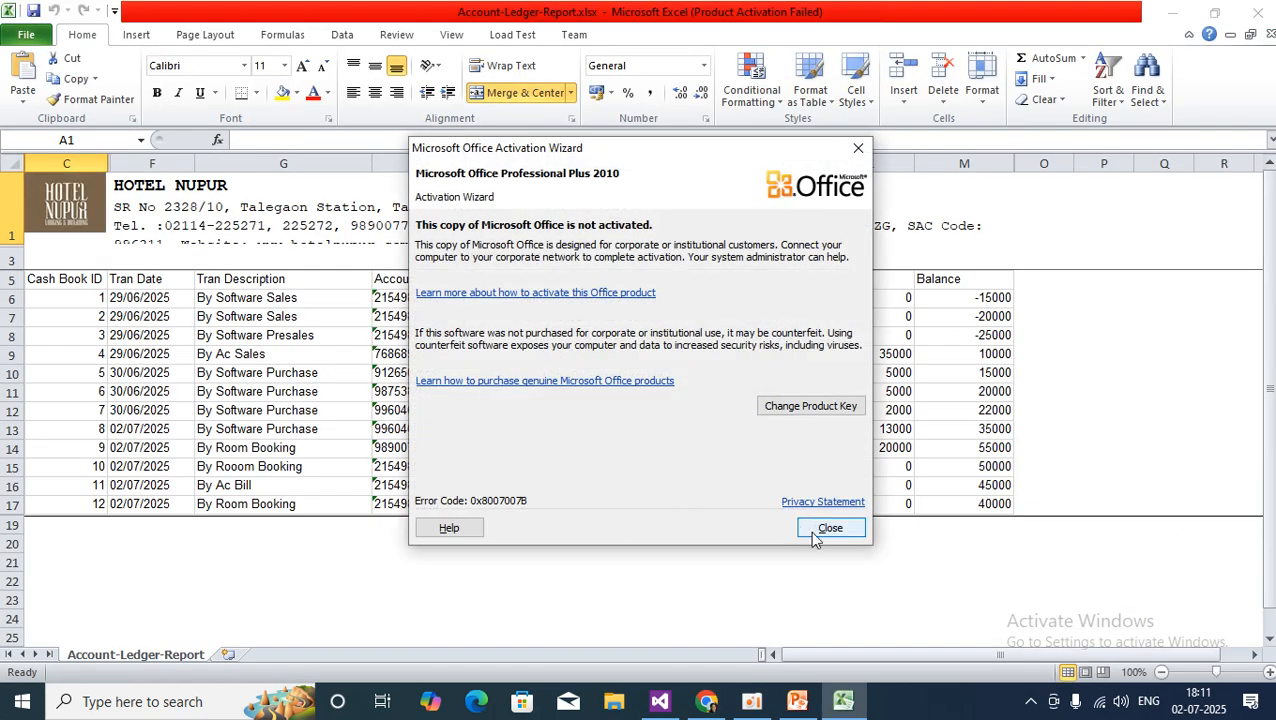
click(829, 529)
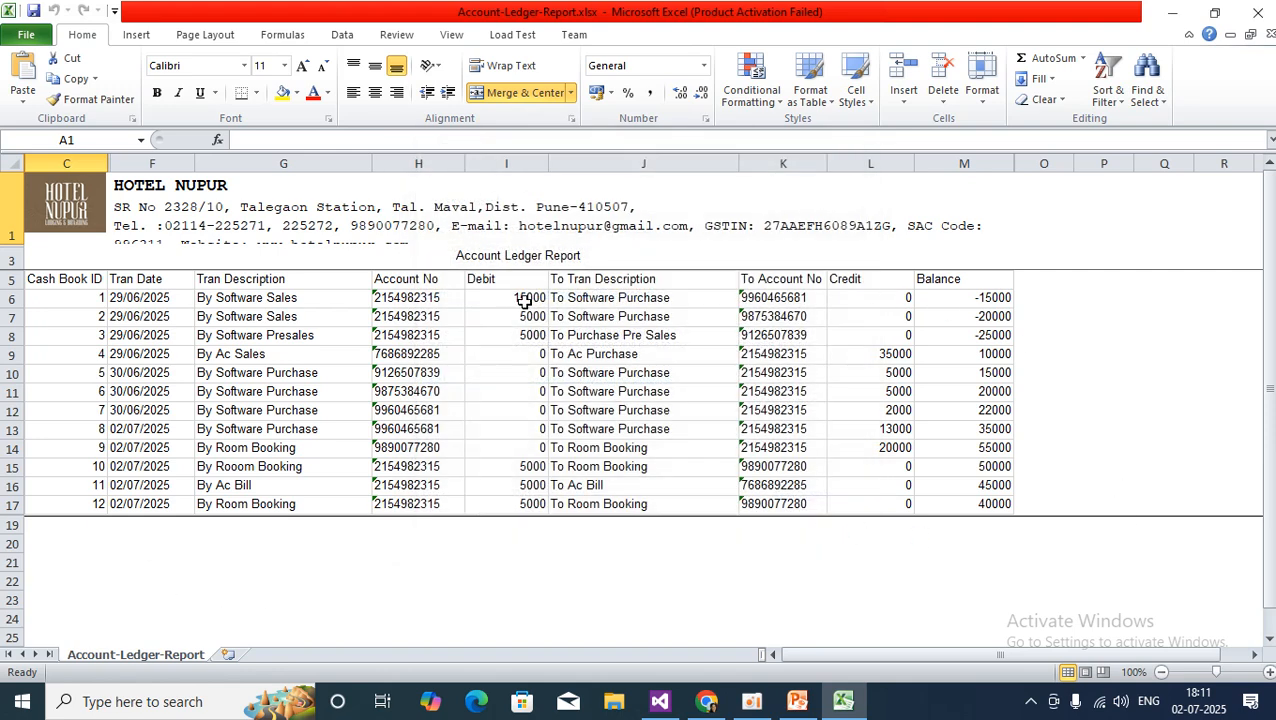
click(1257, 12)
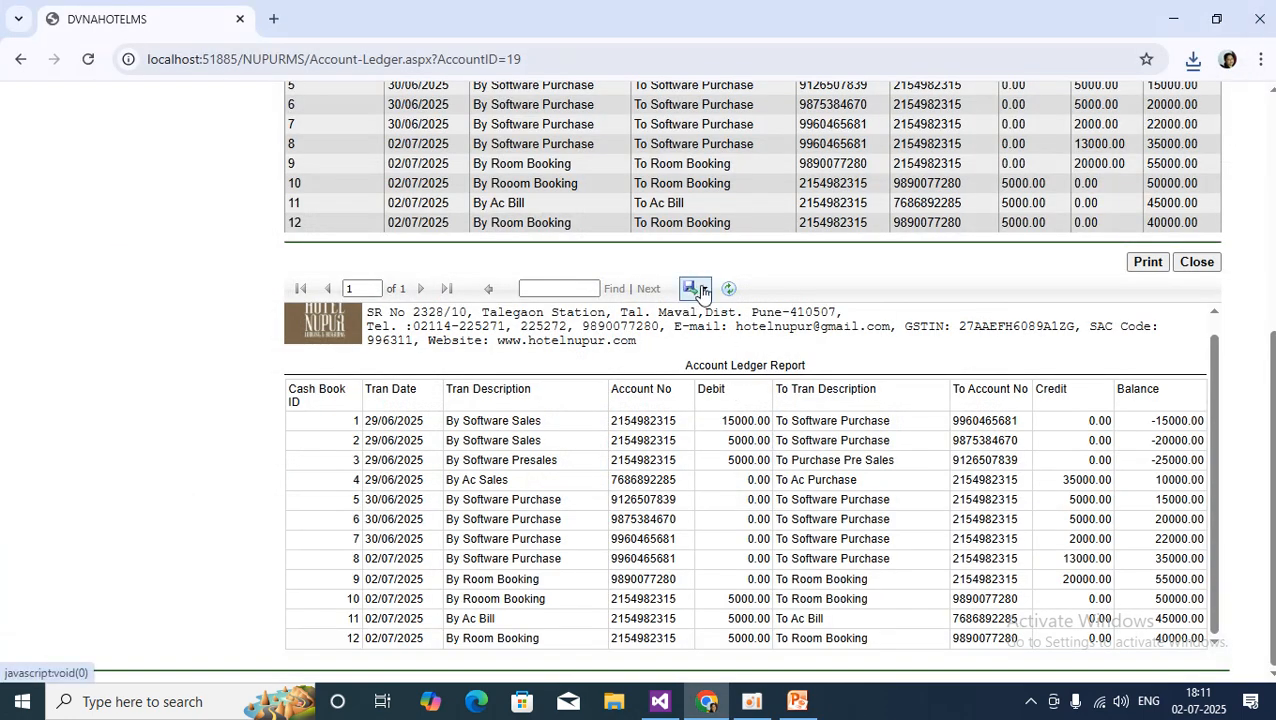
Export the Account Ledger Report as PDF, open the downloaded file to review its rows, and close it.
click(705, 290)
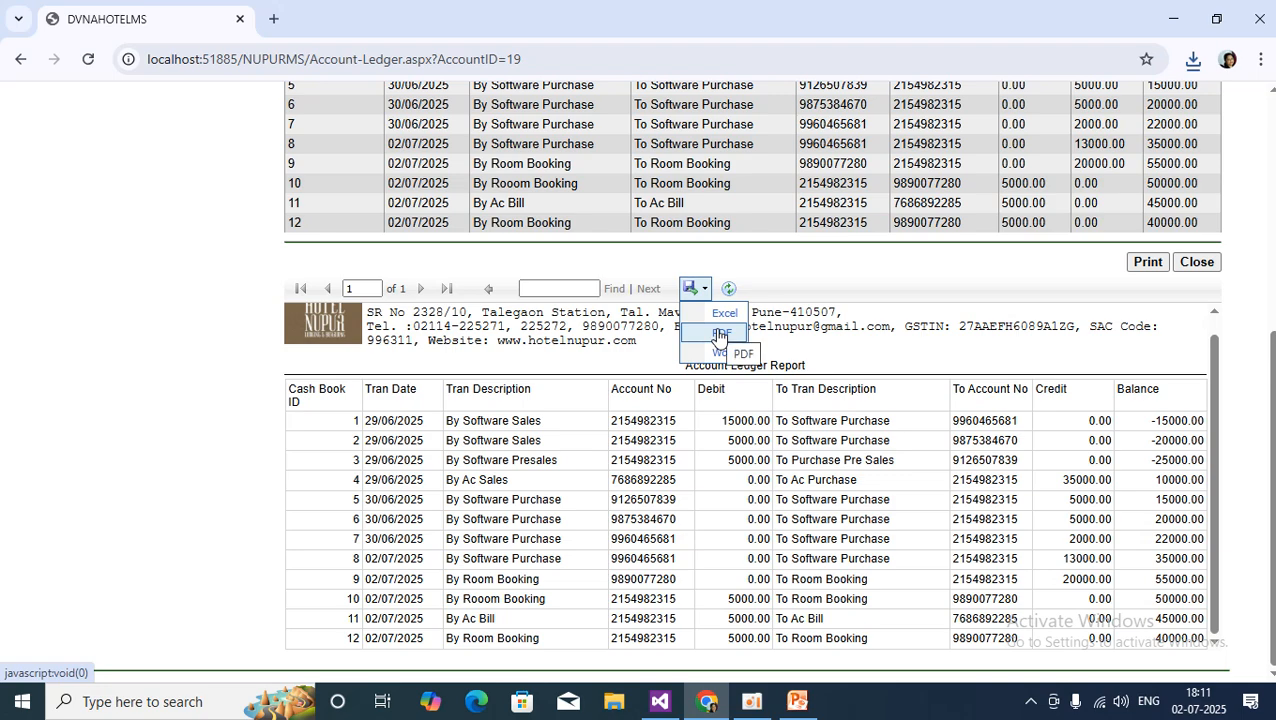
click(718, 334)
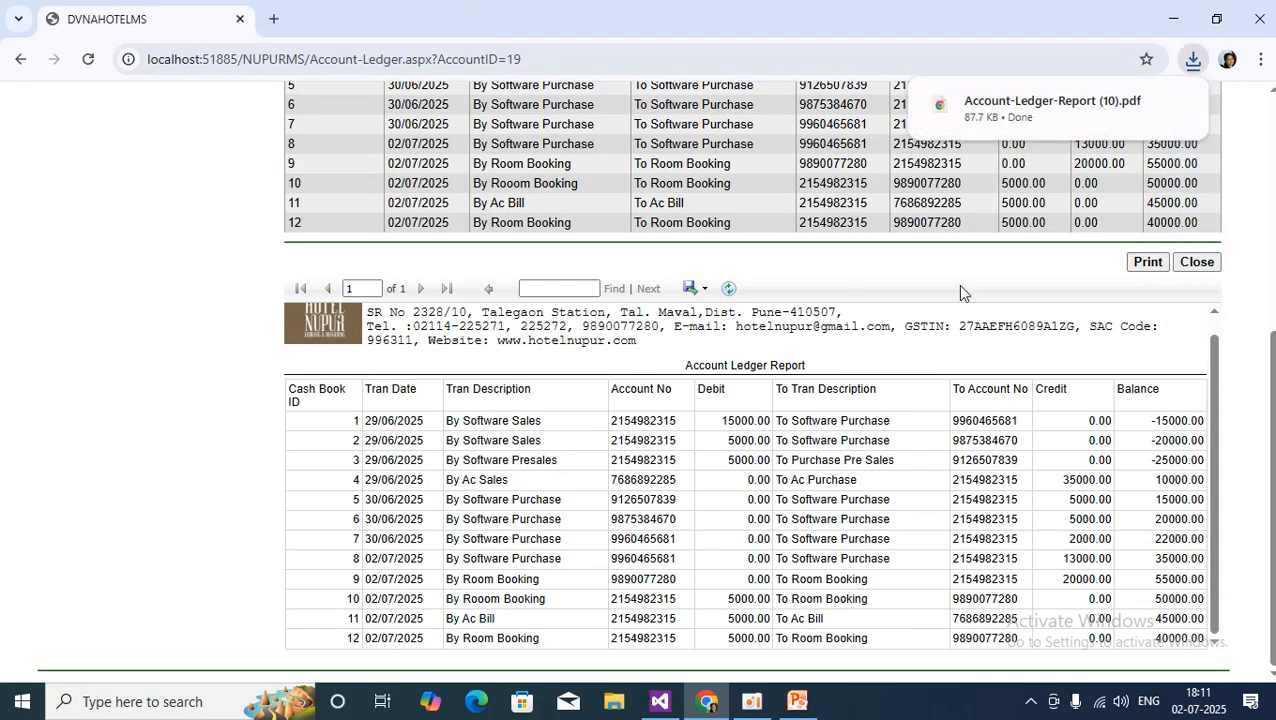
click(1030, 118)
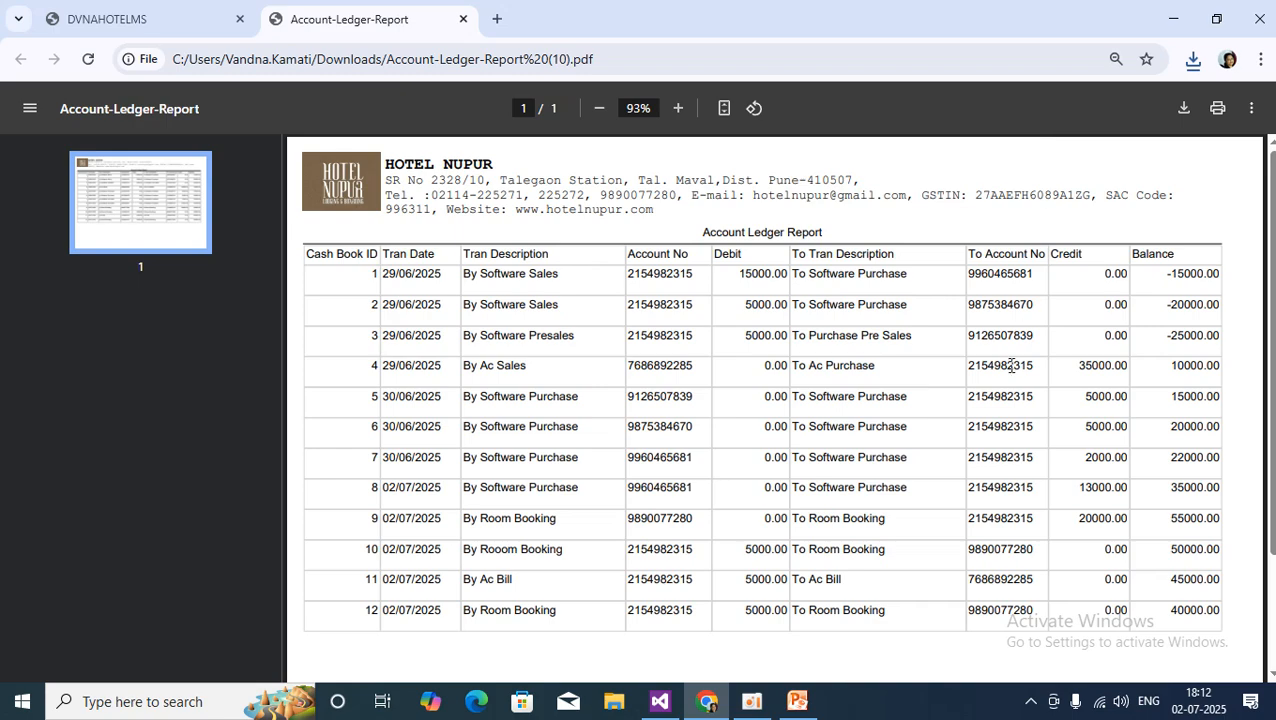
scroll(996, 521, down, 3)
scroll(996, 521, up, 3)
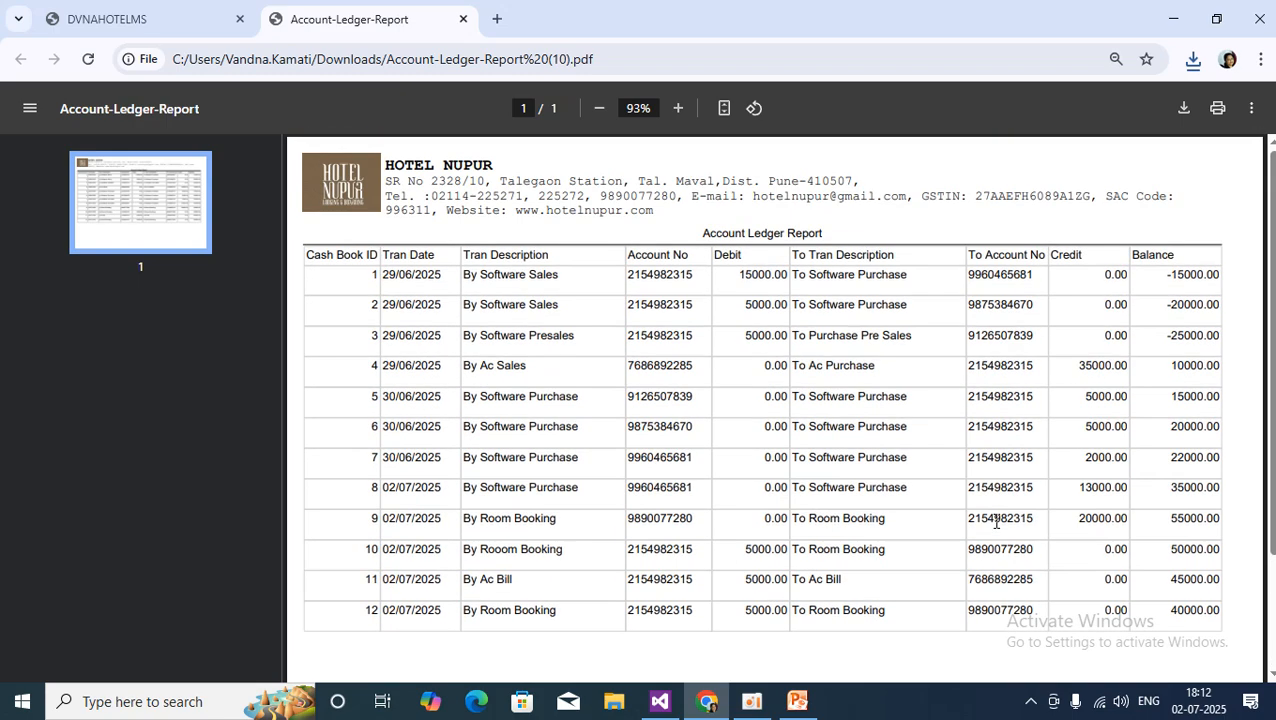
scroll(760, 475, down, 3)
scroll(762, 466, up, 3)
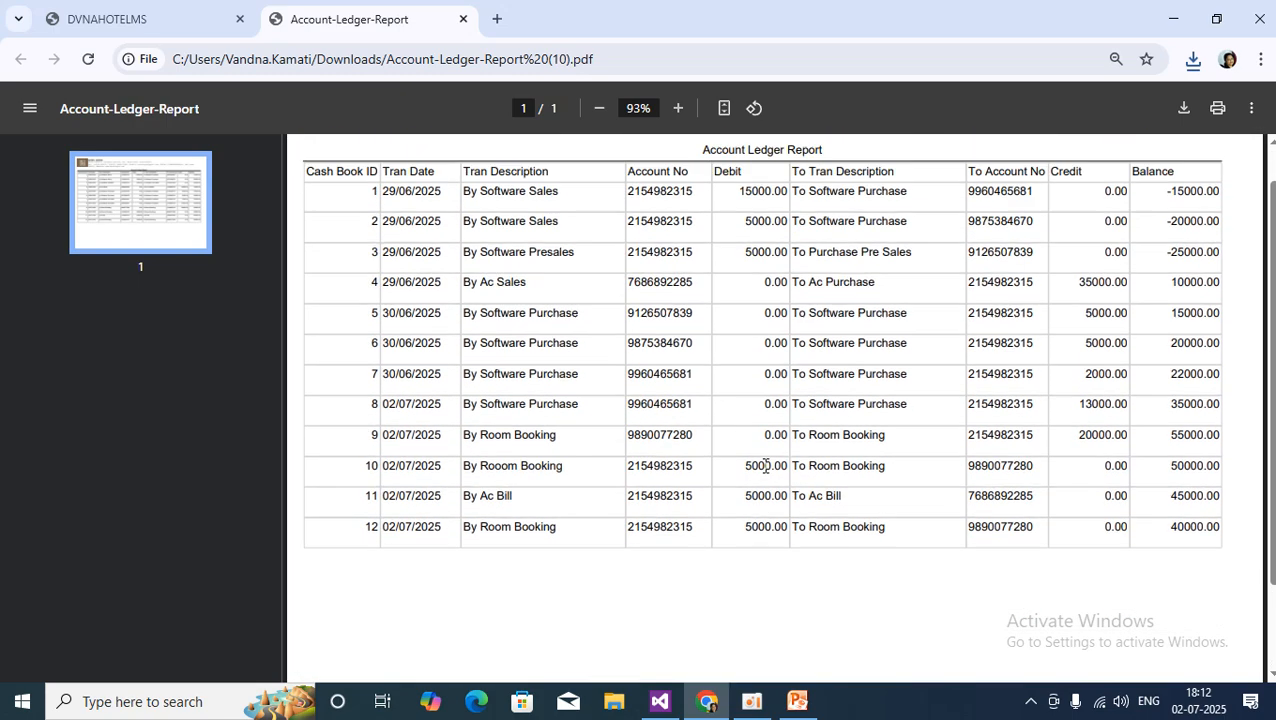
click(463, 19)
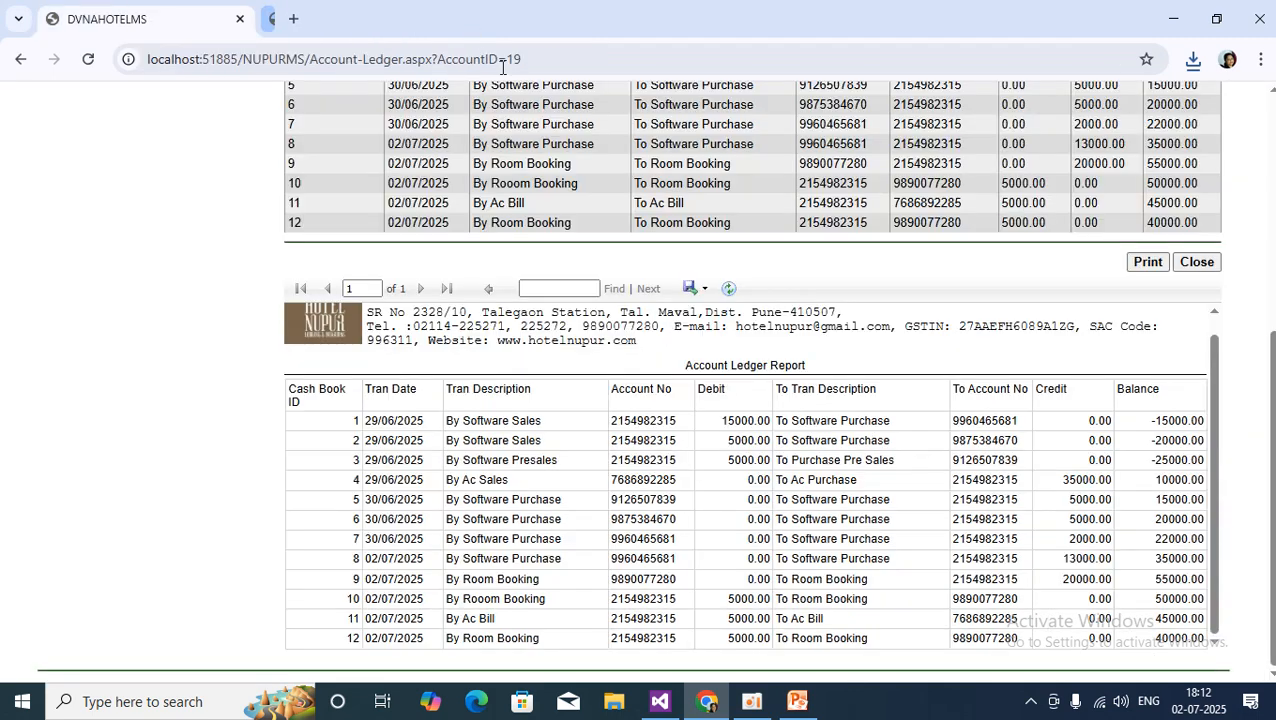
Export the Account Ledger Report to Word, open the downloaded document to review it, and close it.
scroll(985, 452, up, 1)
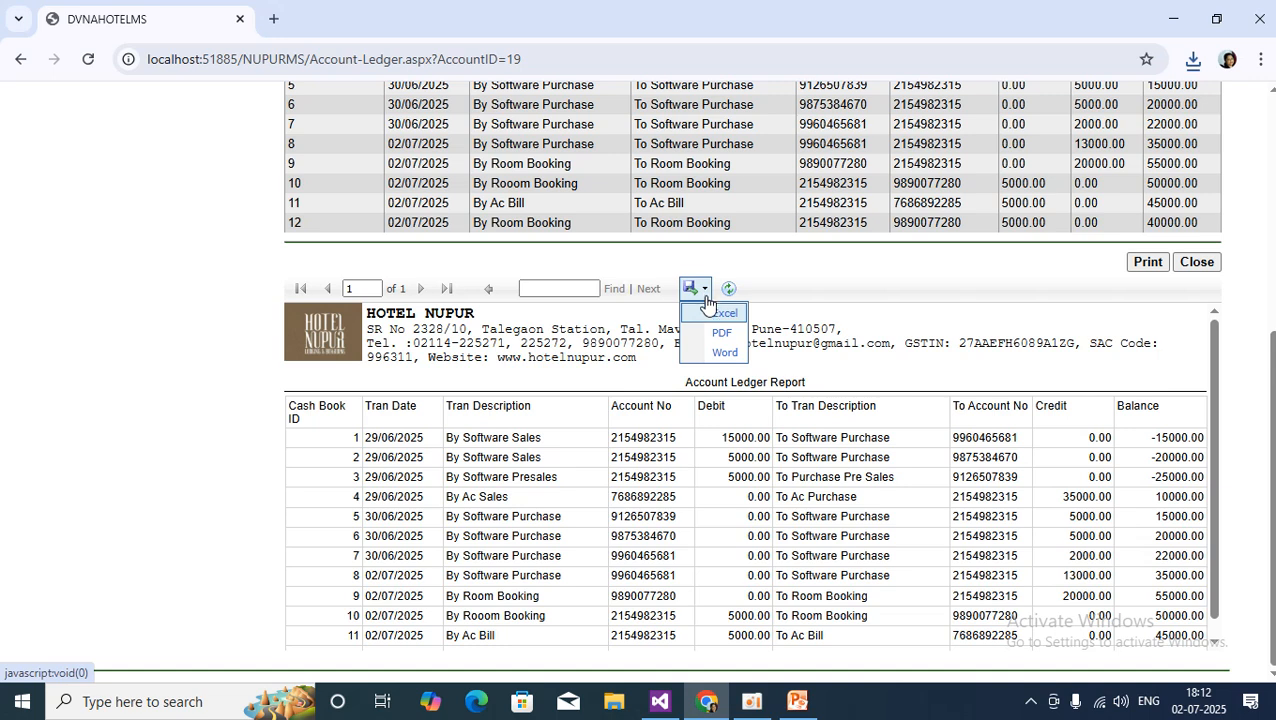
click(726, 354)
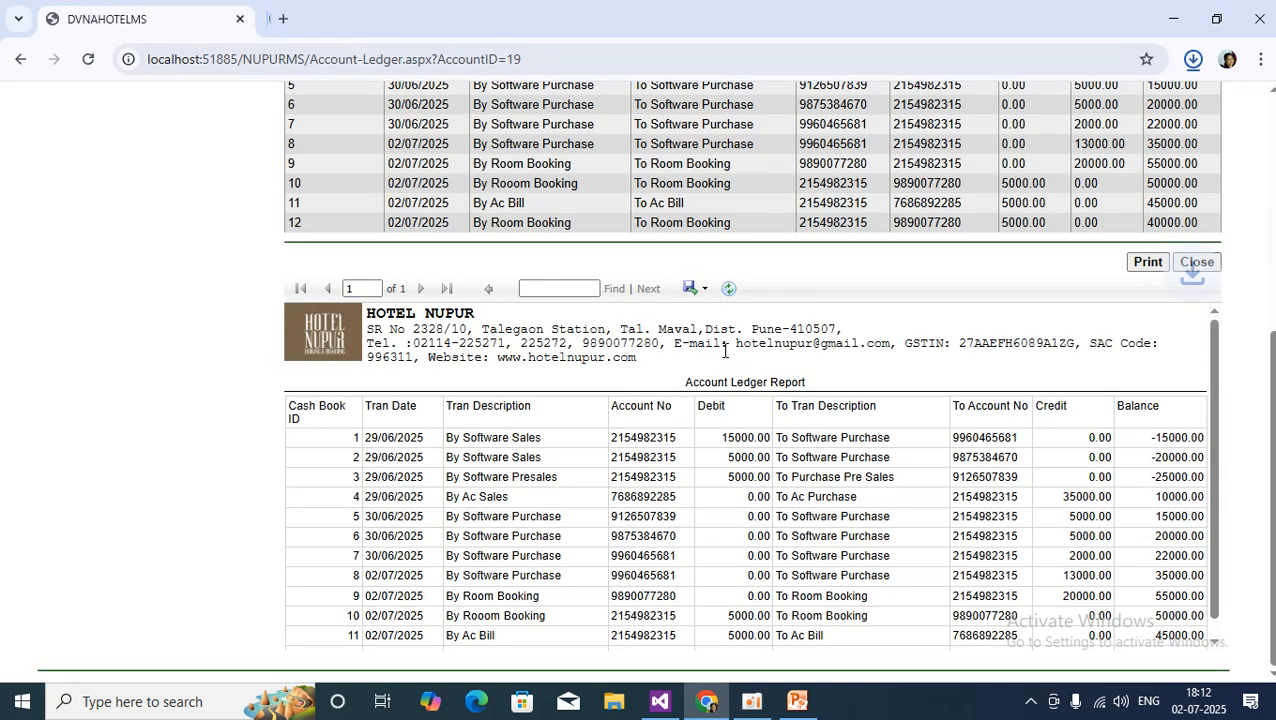
click(1052, 123)
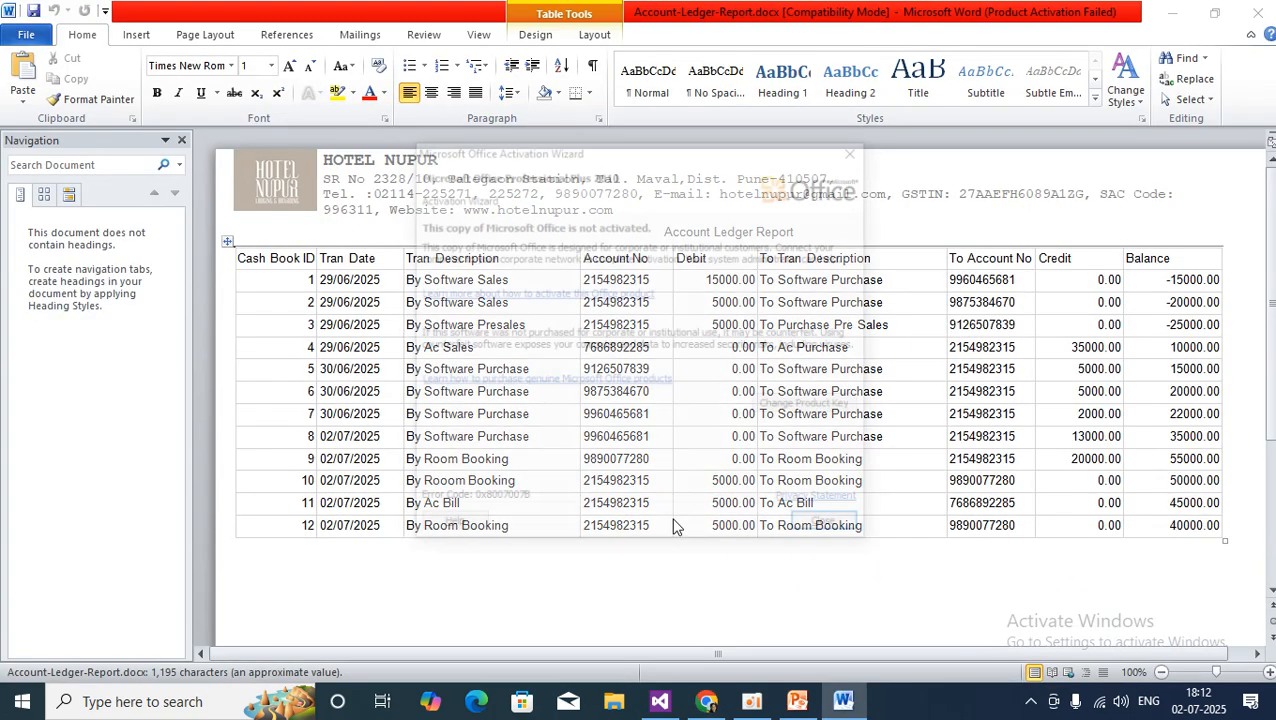
click(830, 528)
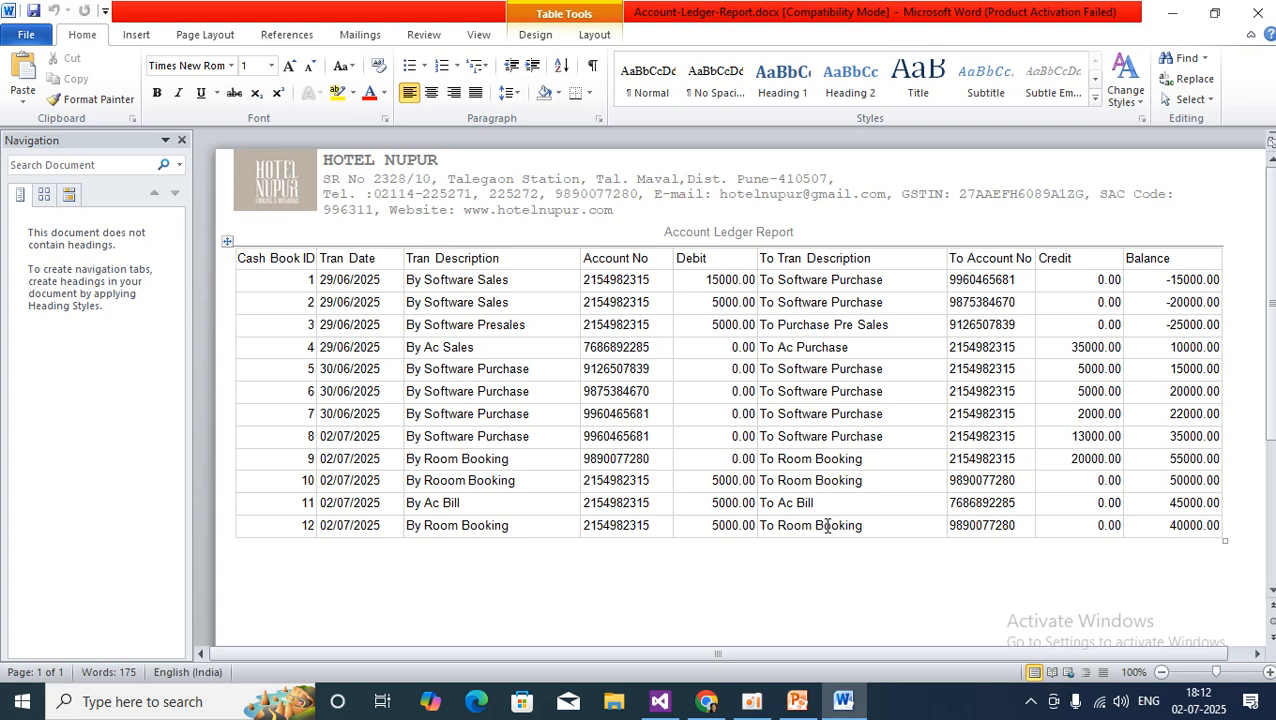
scroll(827, 527, down, 3)
scroll(827, 527, up, 3)
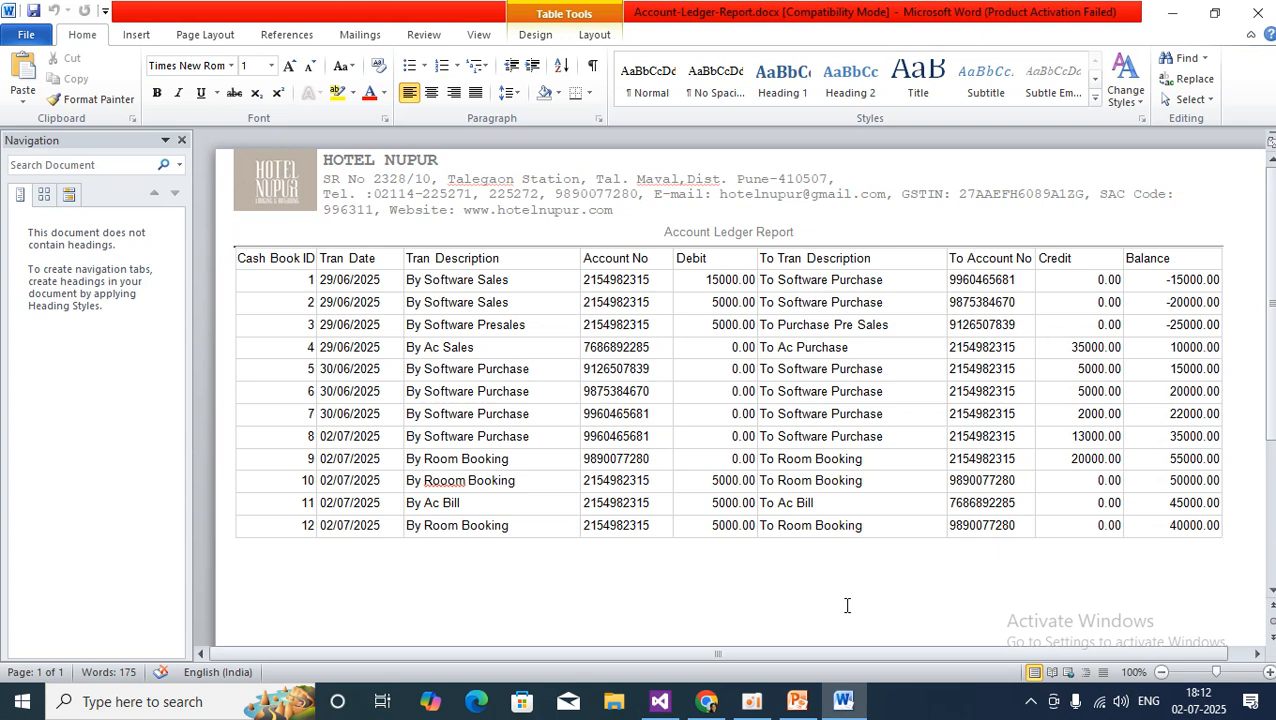
click(1257, 12)
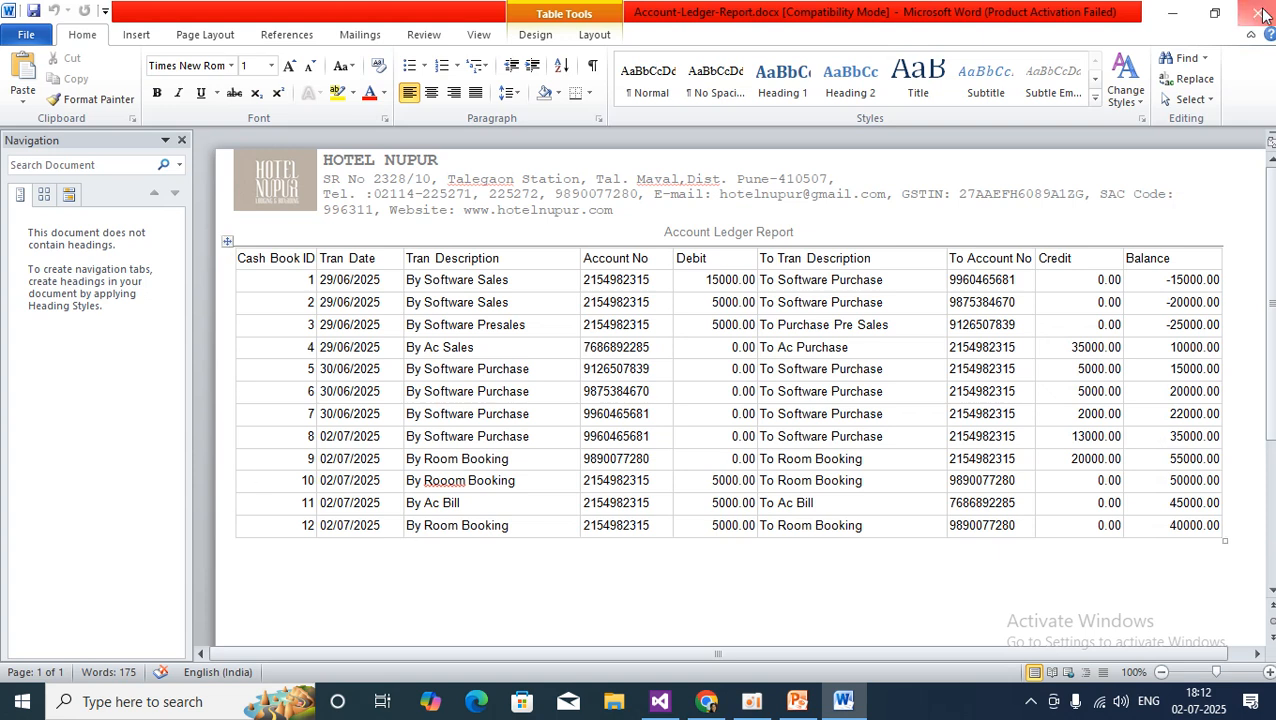
Look over the ledger report page and show its available export formats.
scroll(757, 412, up, 5)
scroll(755, 408, down, 5)
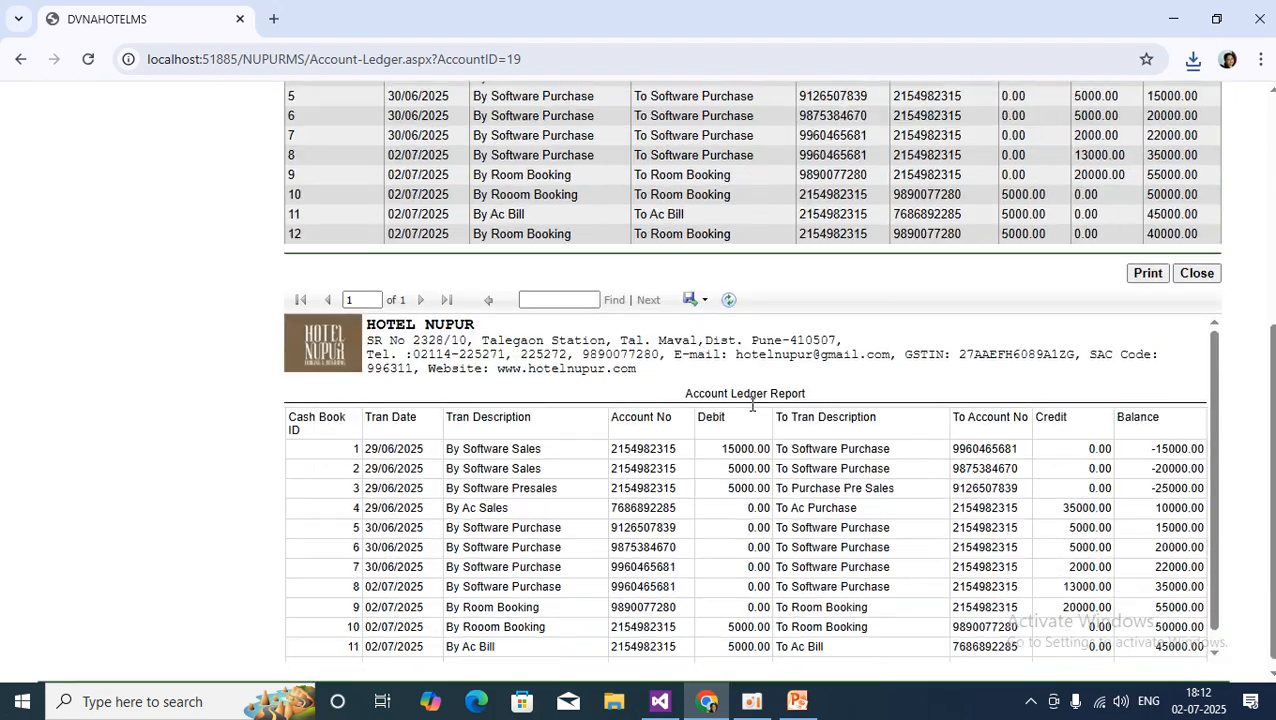
click(692, 288)
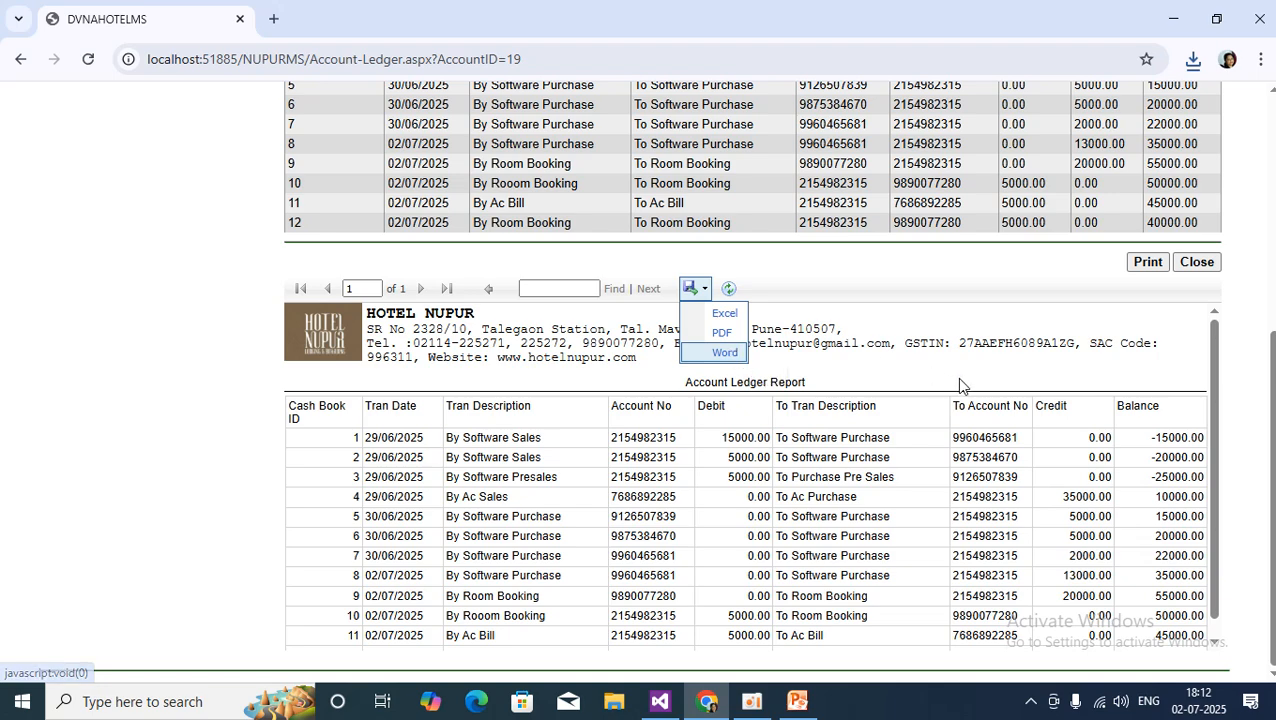
Look over the account's transactions under the Account Ledger heading, and close the ledger to return to the grid.
scroll(985, 368, down, 1)
scroll(985, 368, up, 5)
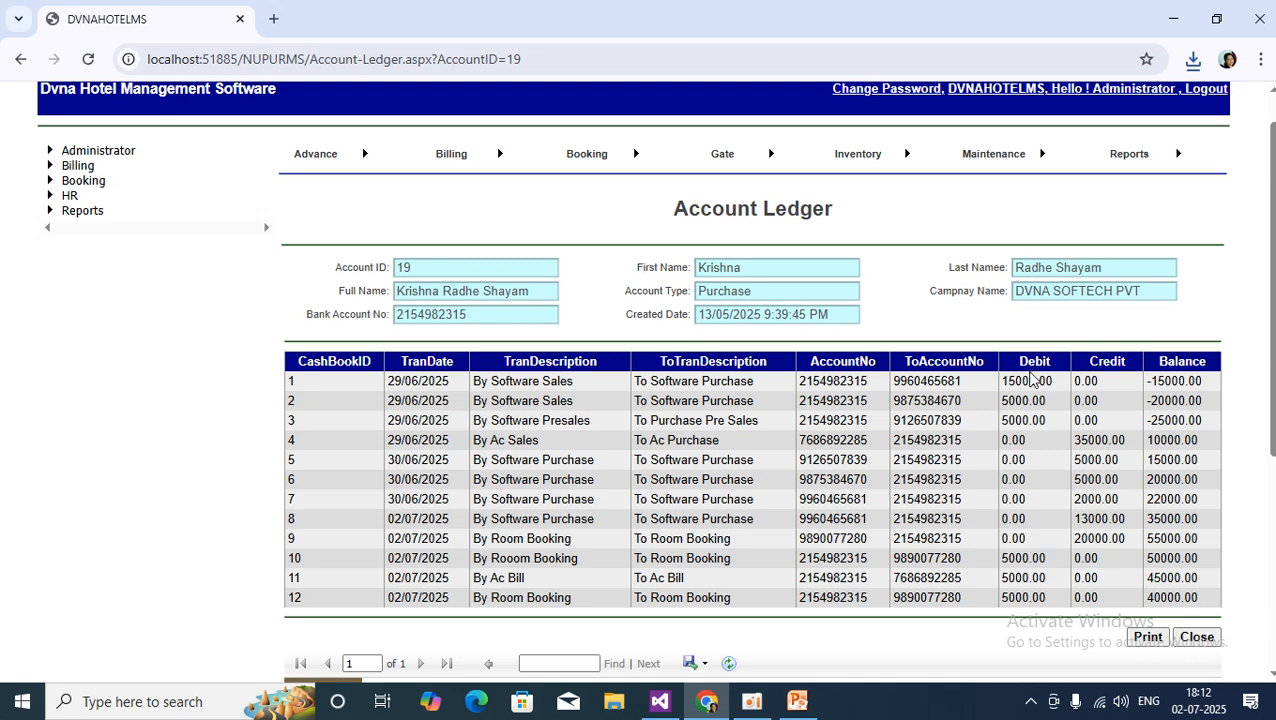
drag(683, 214, 798, 200)
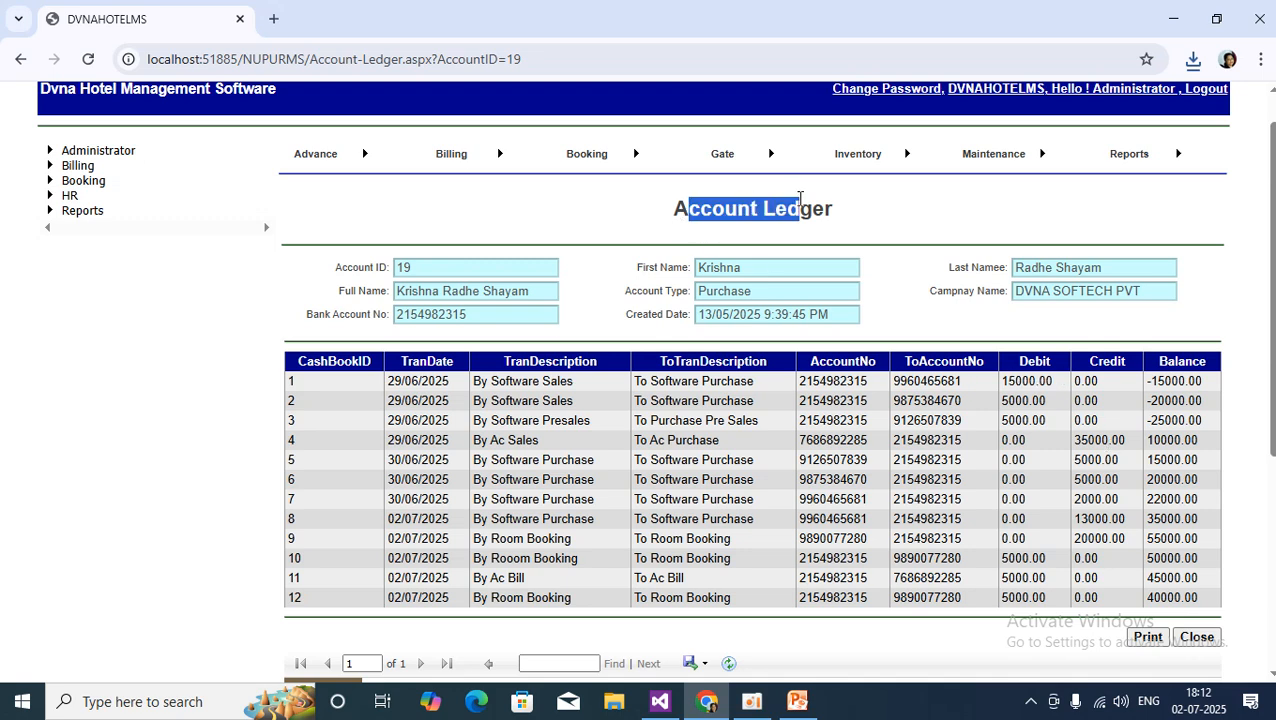
click(798, 200)
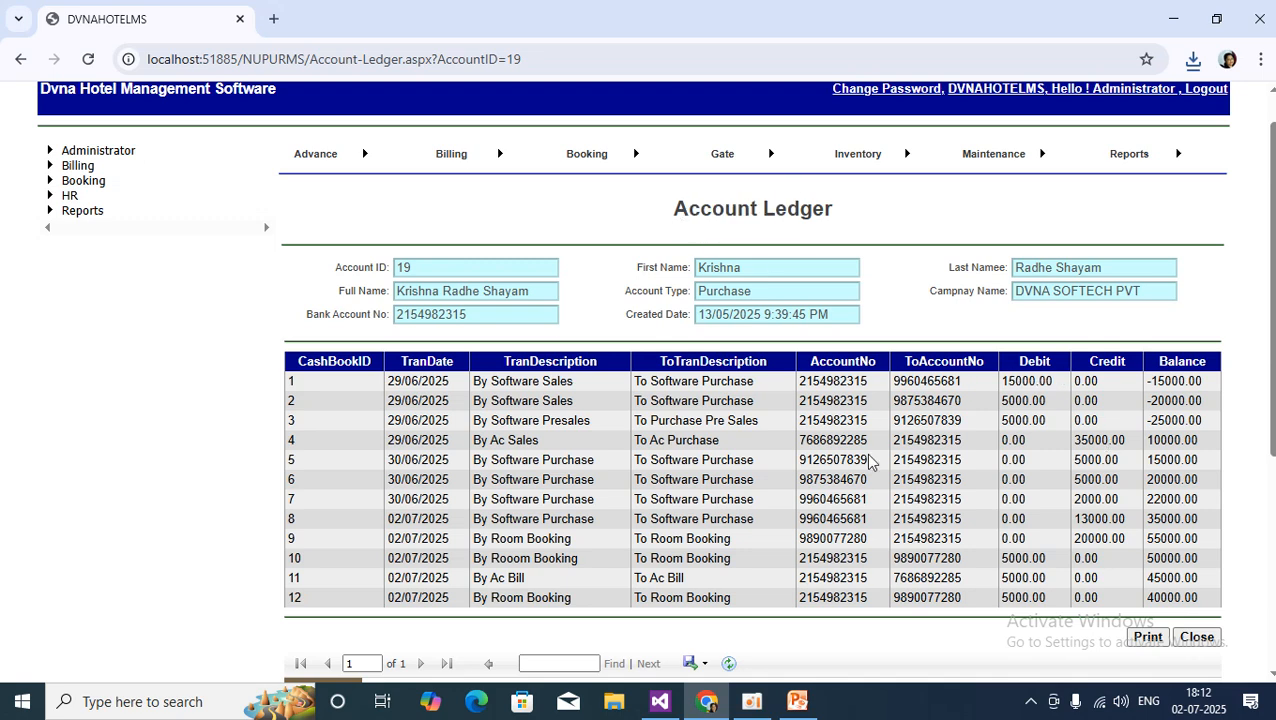
click(1197, 637)
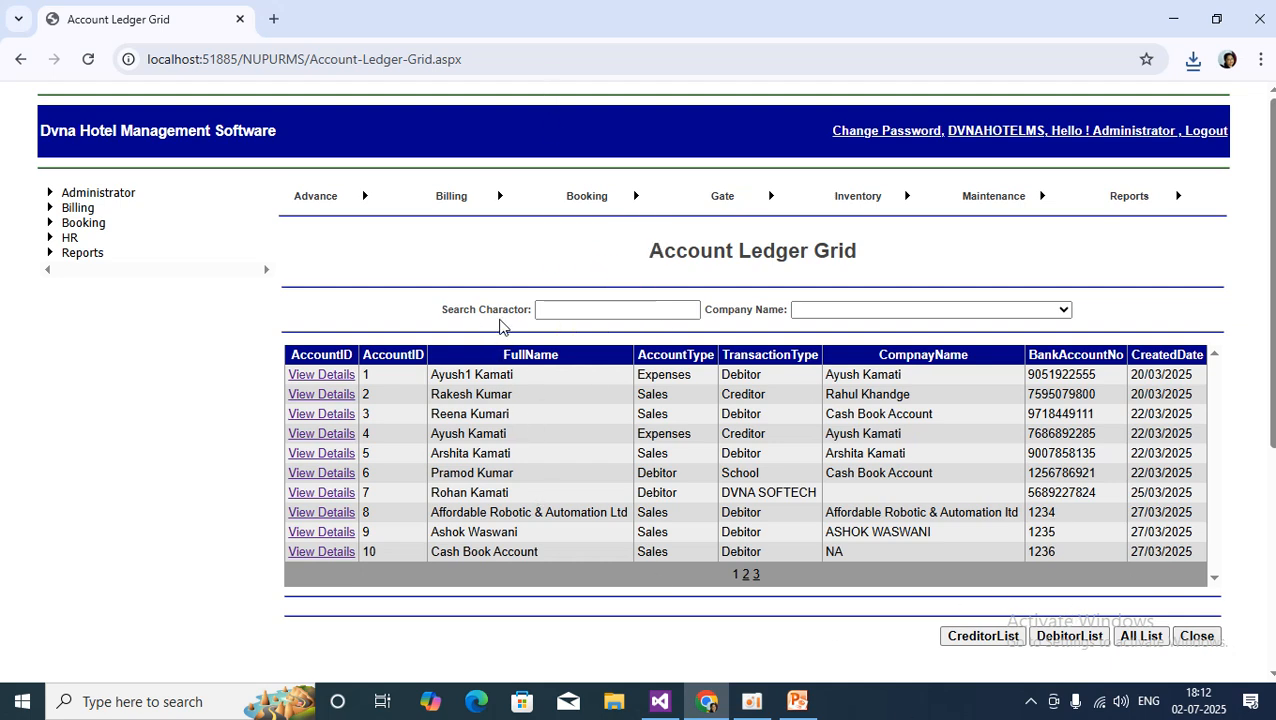
Filter the grid by search character A and company Affordable Robotic & Automation ltd, and view that account's ledger before closing it.
scroll(590, 306, down, 2)
scroll(594, 306, up, 2)
click(593, 304)
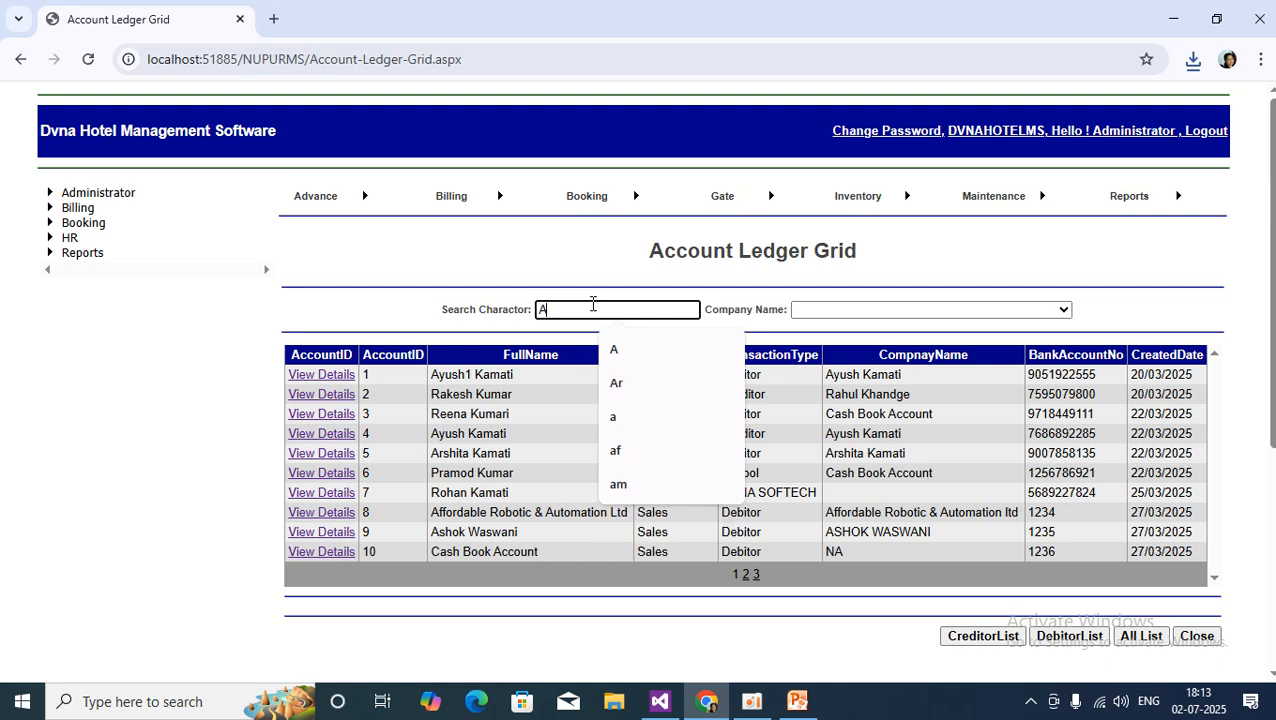
key(Tab)
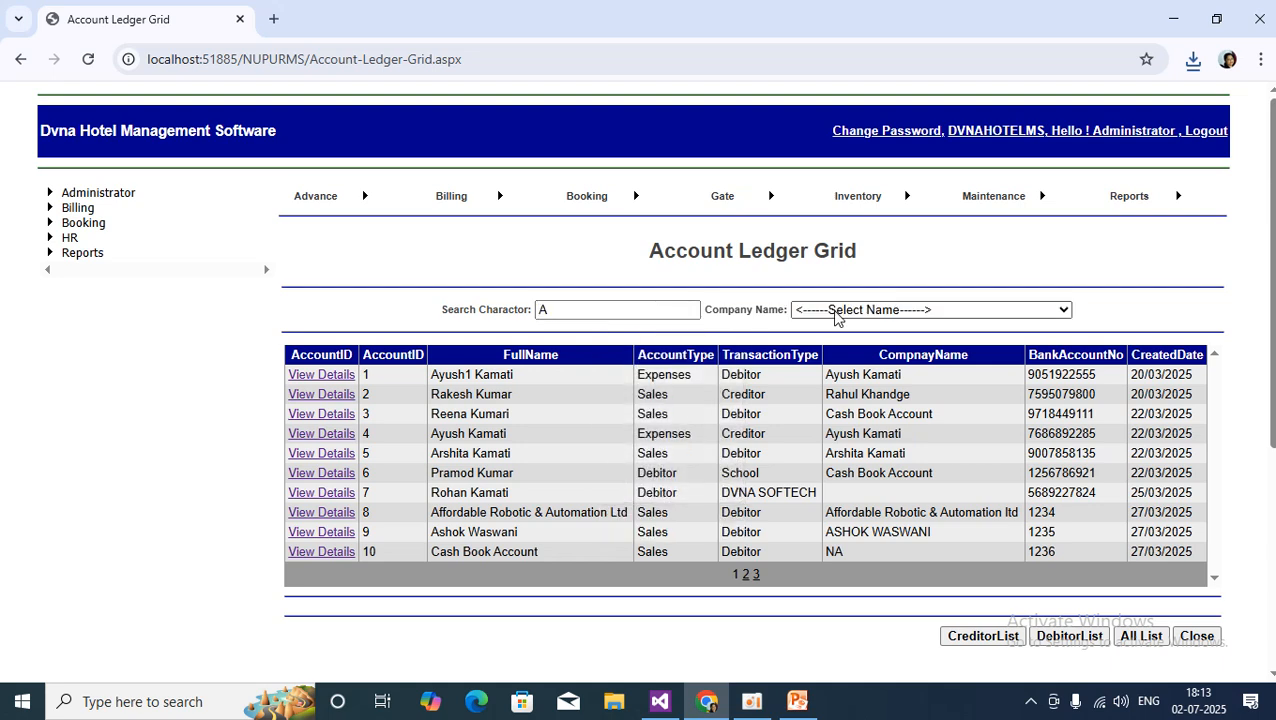
click(870, 310)
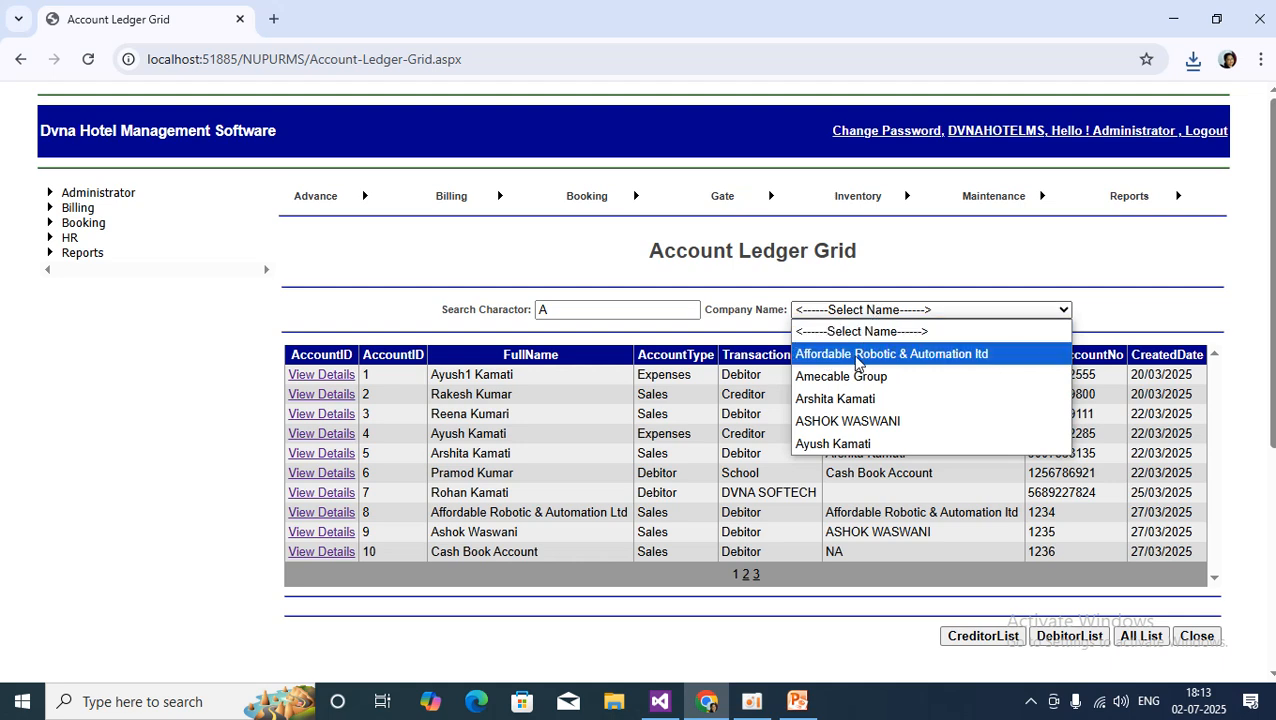
click(857, 355)
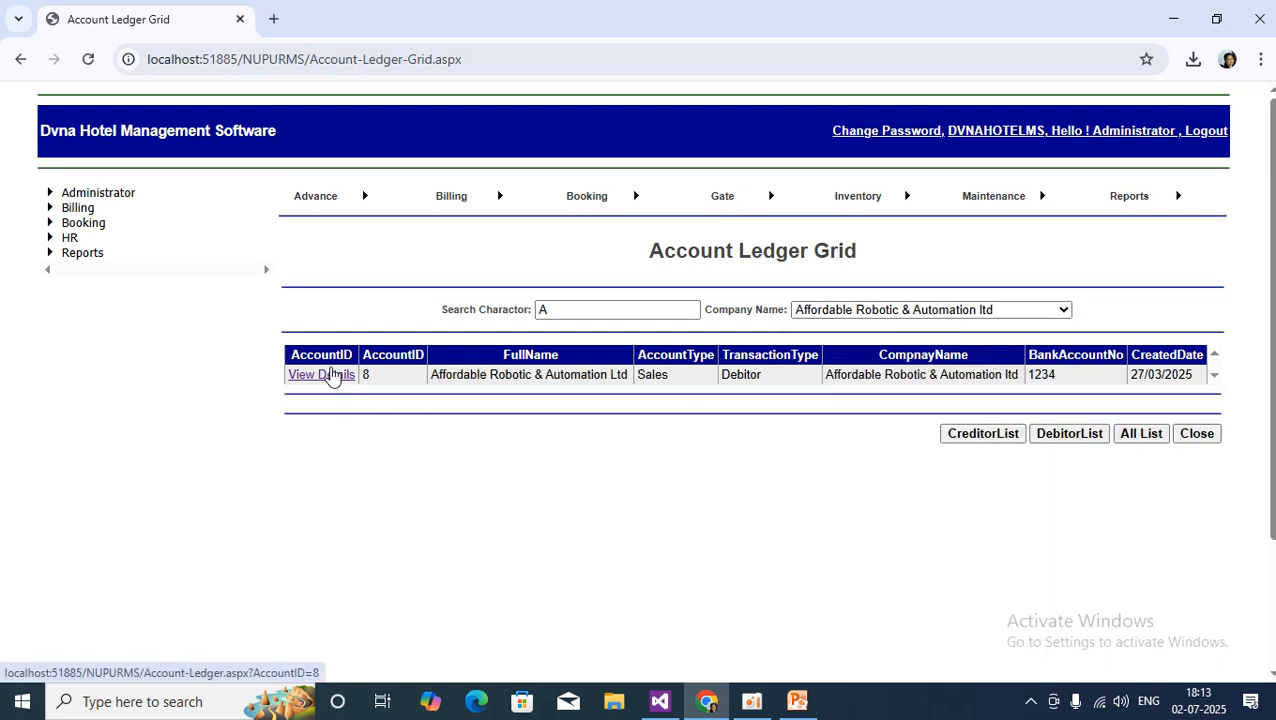
click(322, 375)
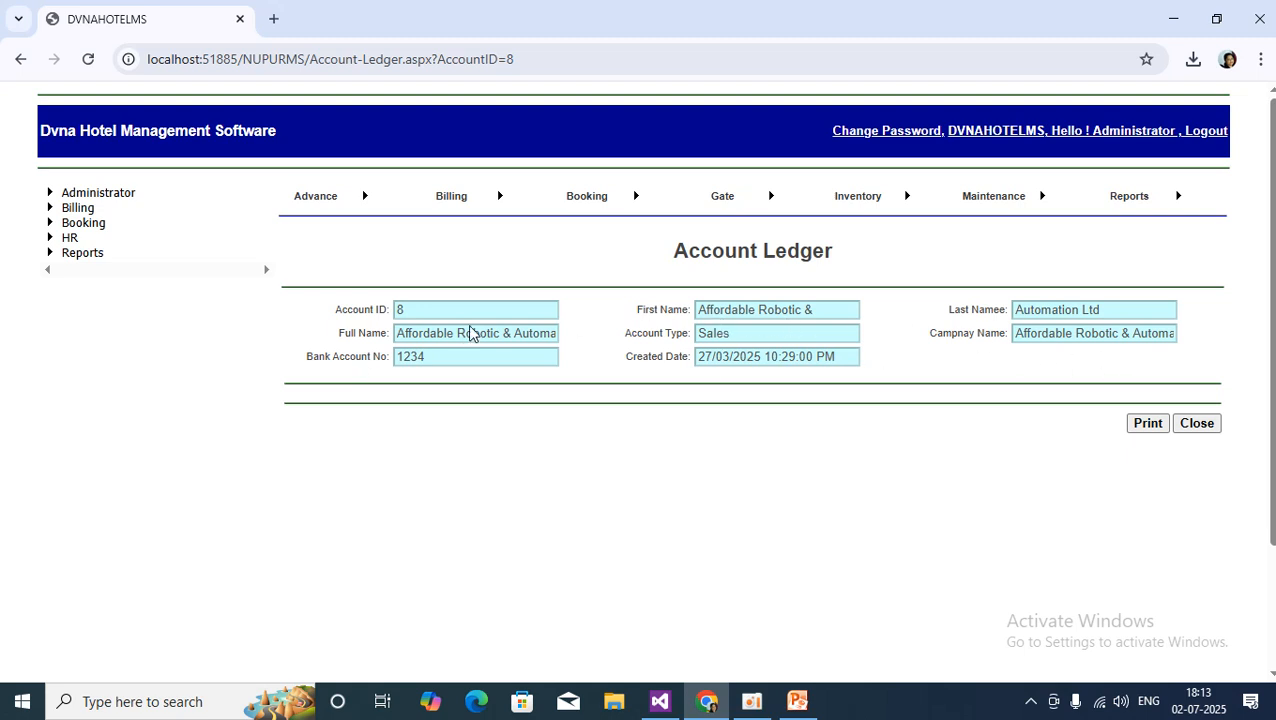
click(1197, 424)
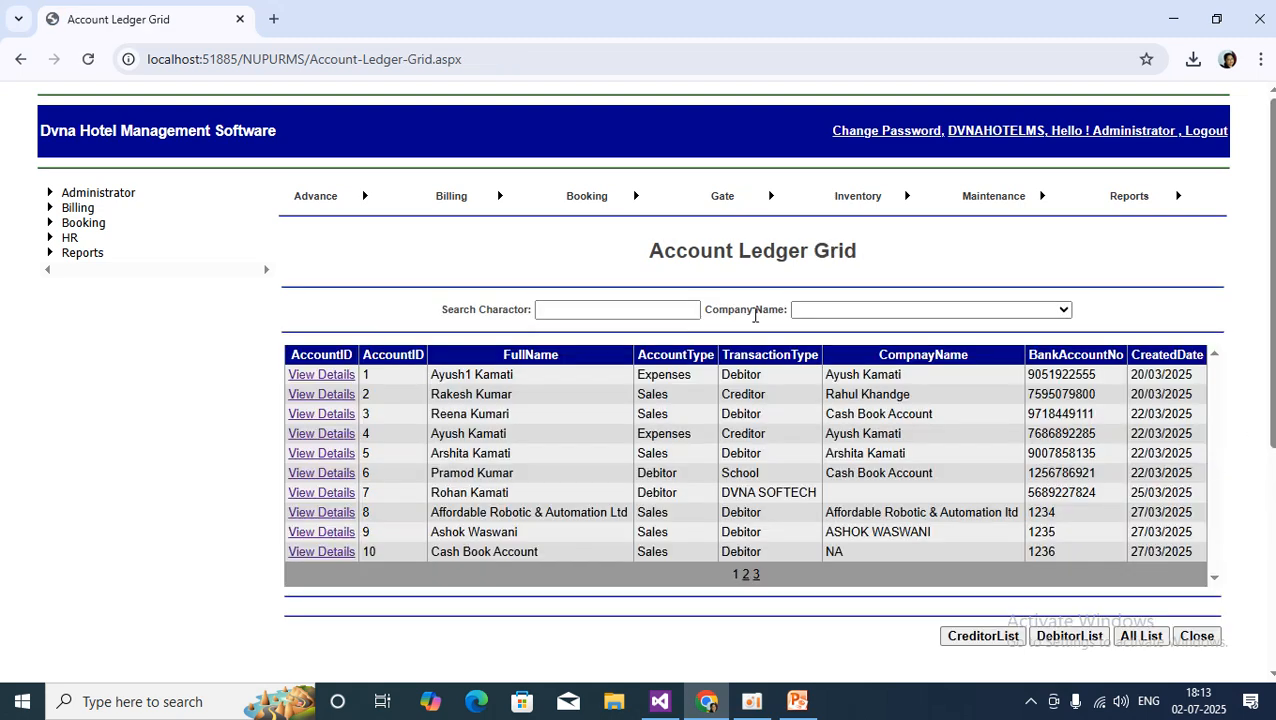
Filter the account ledger grid by search character D and company DVNA SOFTECH PVT.
click(627, 311)
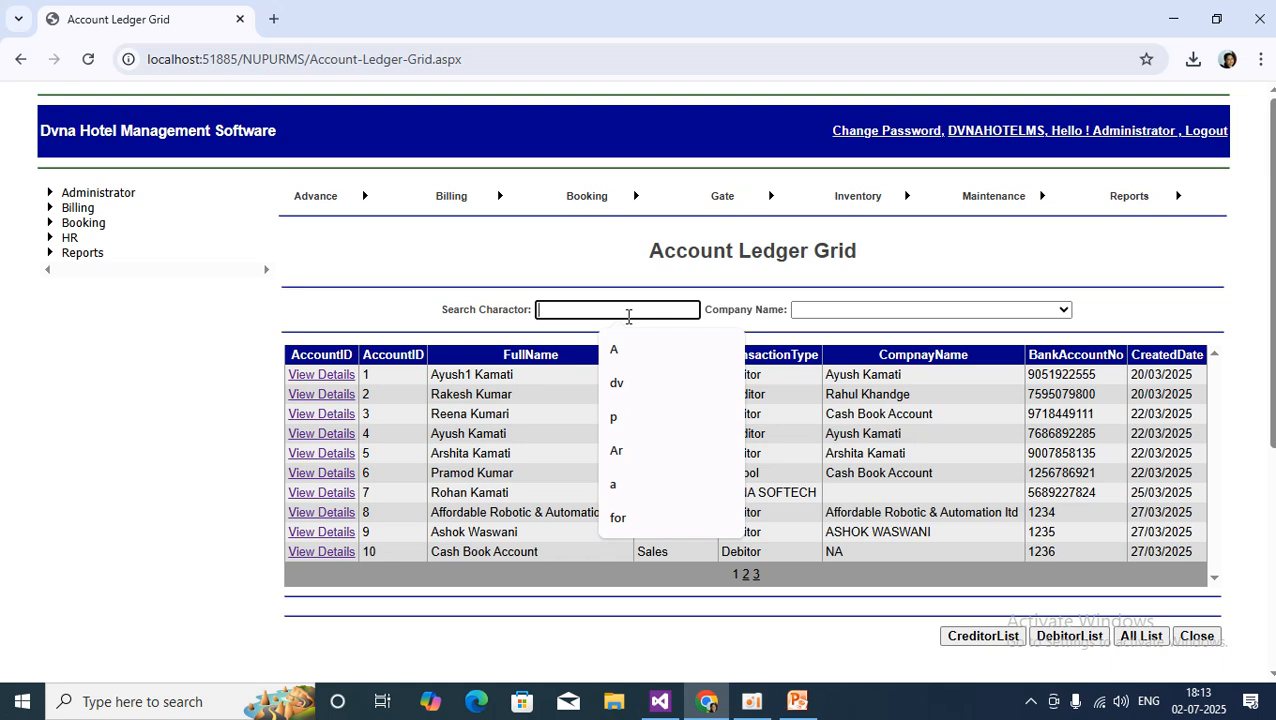
text(D)
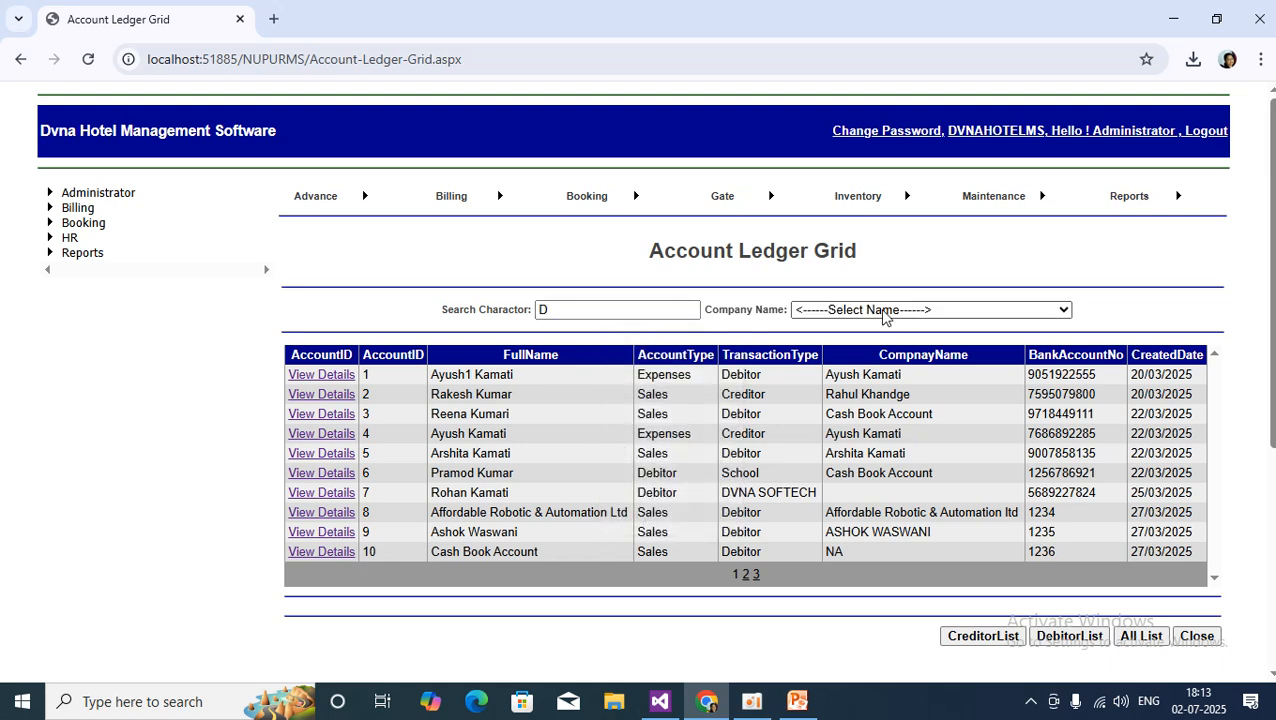
click(862, 310)
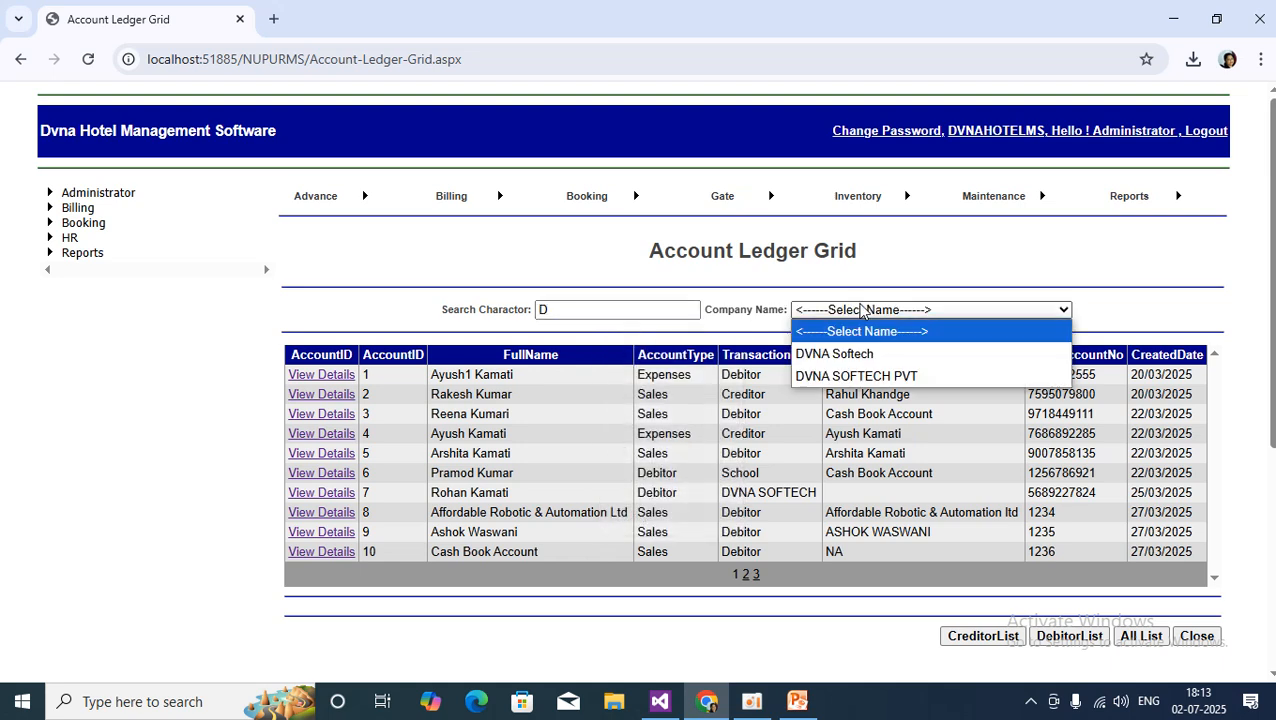
click(881, 376)
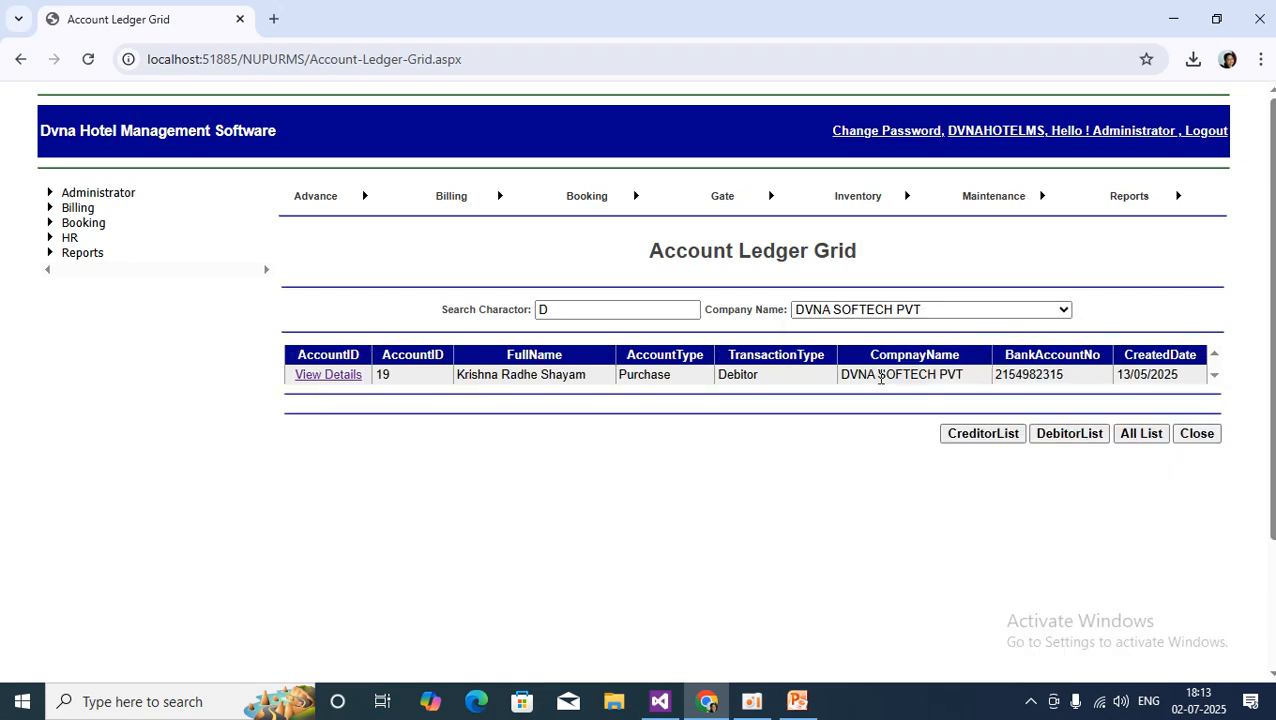
Open the DVNA SOFTECH PVT account's details, review its ledger transactions, and close the ledger.
click(347, 379)
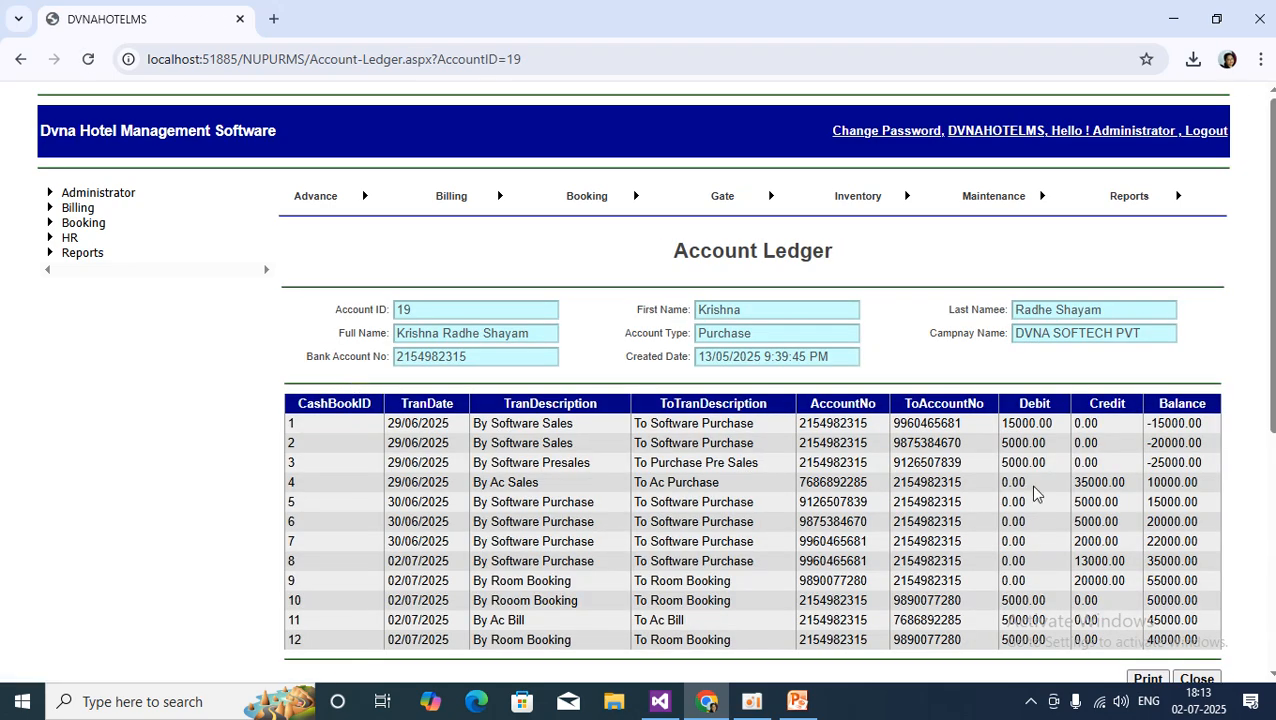
scroll(1036, 493, down, 3)
scroll(1036, 493, up, 3)
scroll(1040, 490, down, 1)
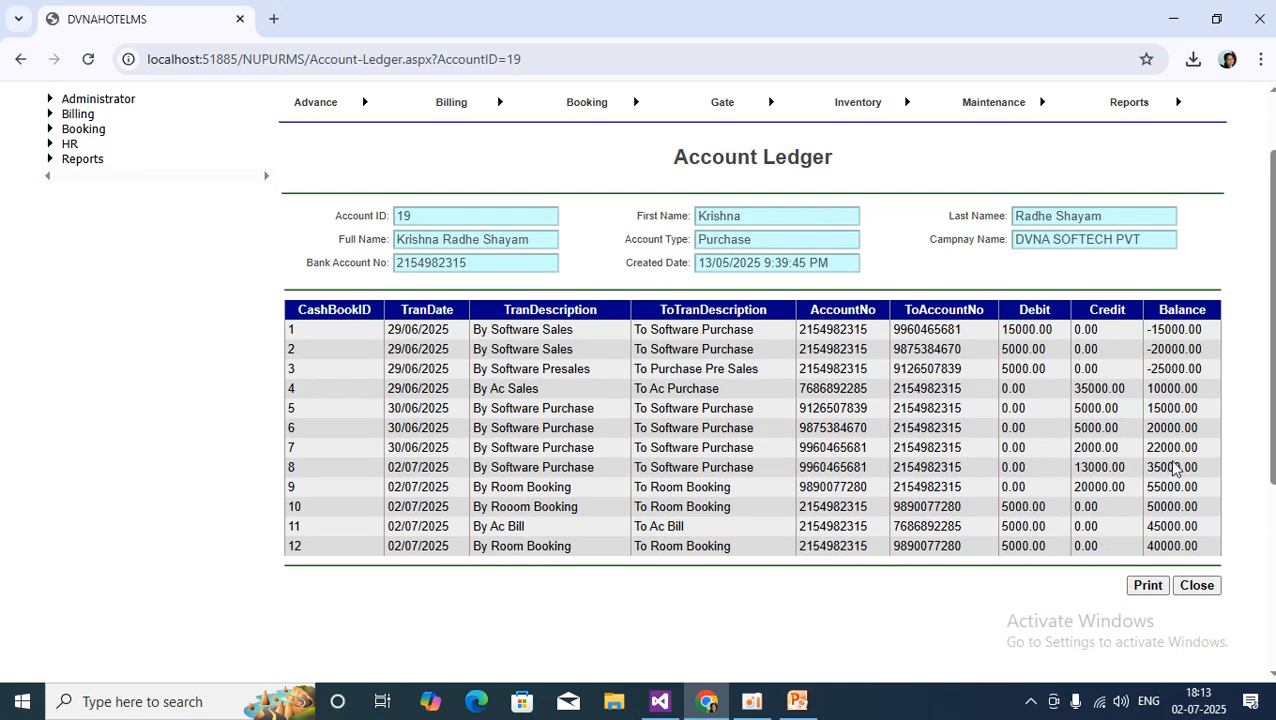
click(1197, 586)
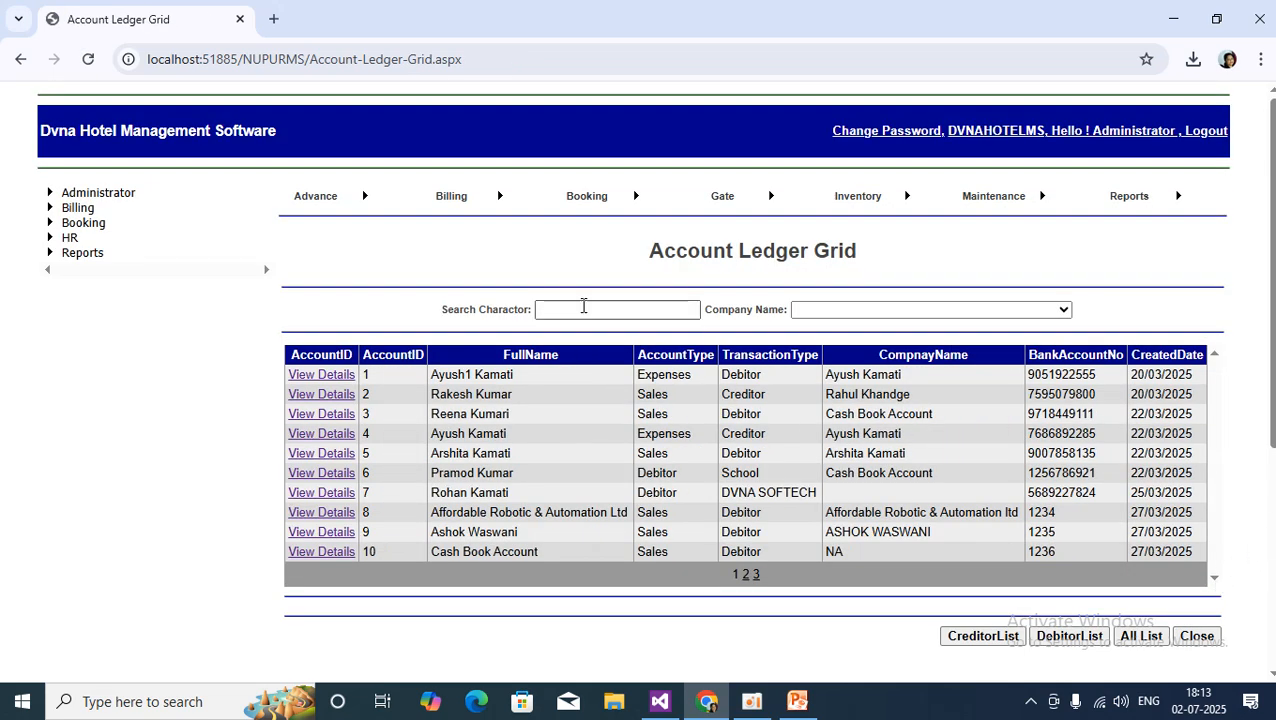
Filter the account ledger grid by search character p and company Prem Suman Clinic.
click(581, 309)
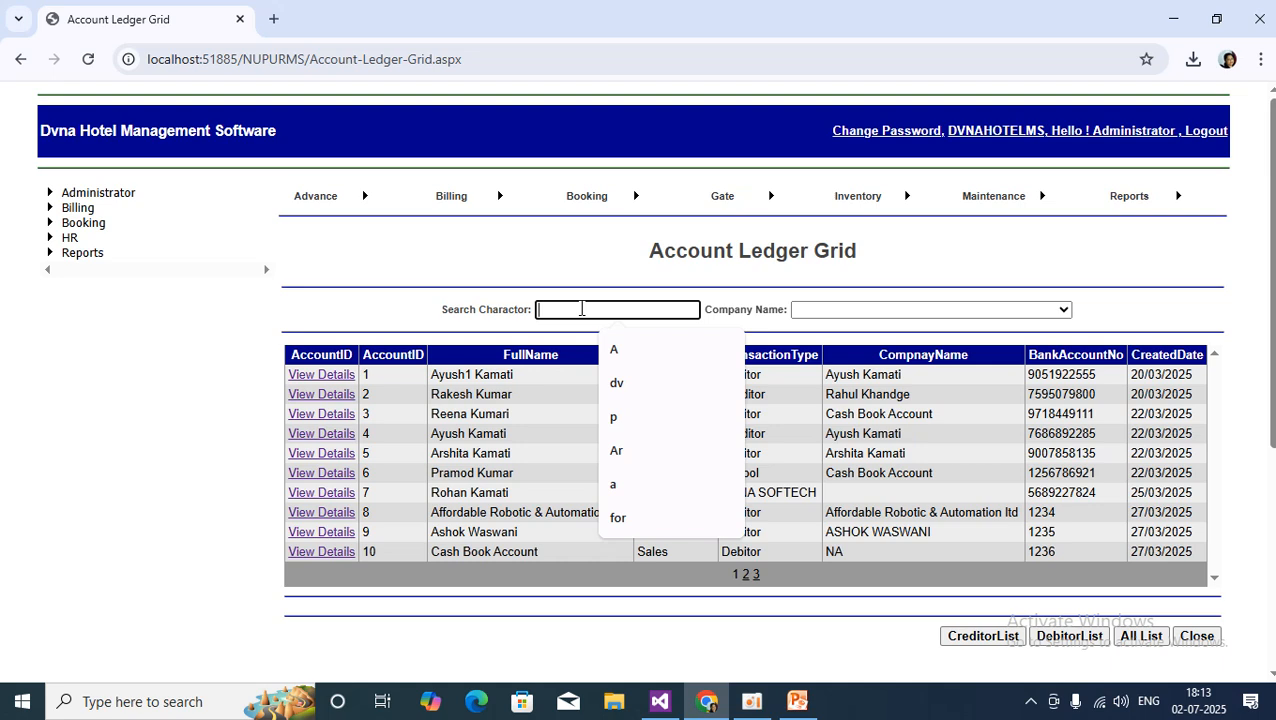
text(p)
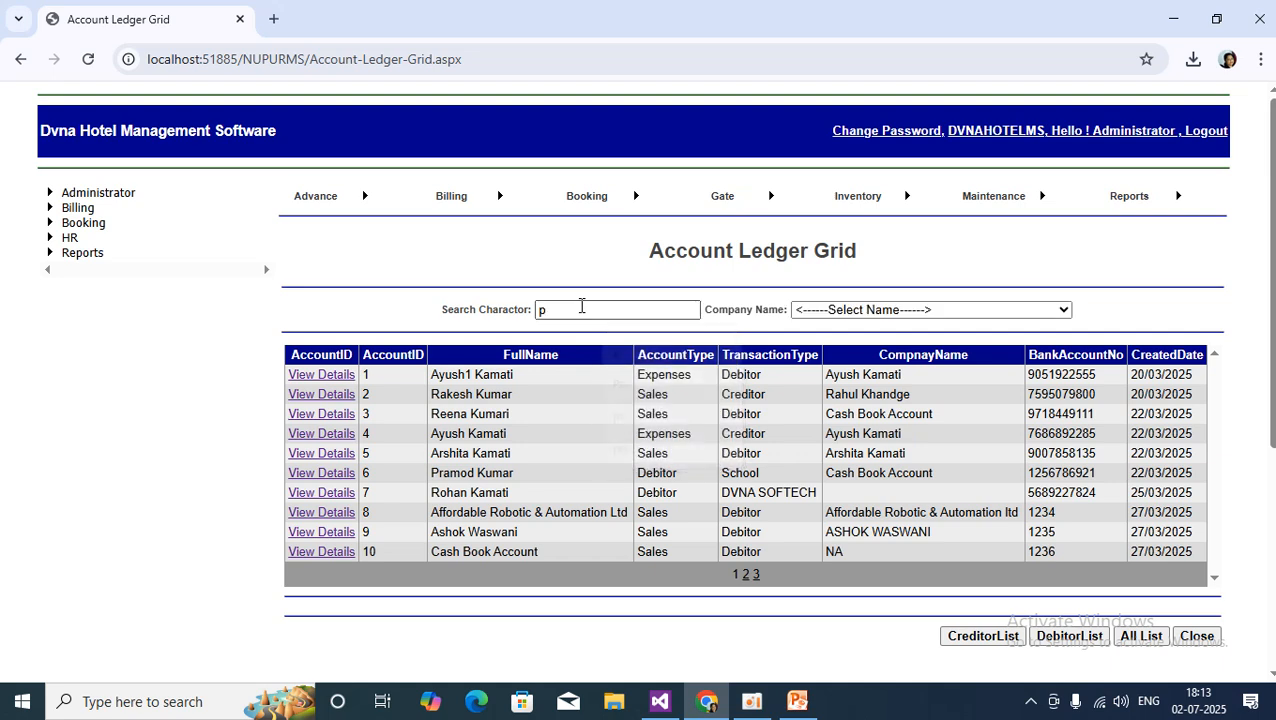
click(890, 311)
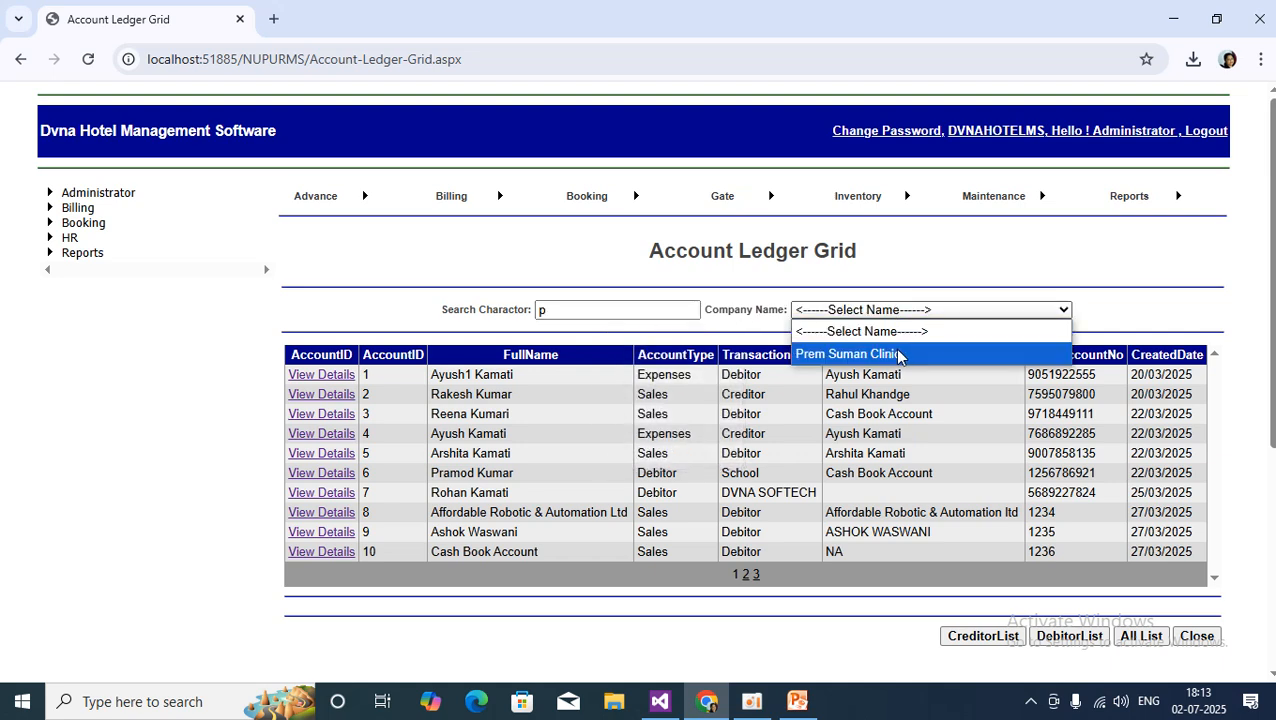
click(896, 355)
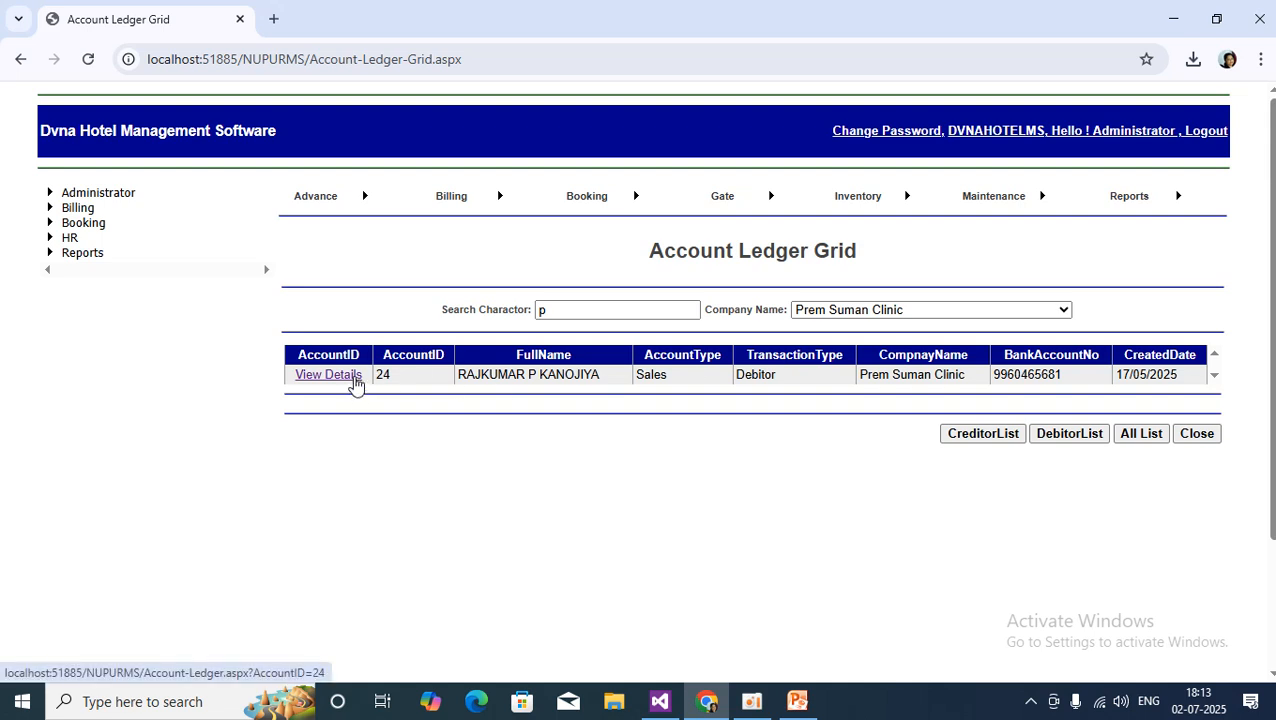
Open the Prem Suman Clinic account's details and examine the credit, debit and final balance amounts in its ledger.
click(352, 378)
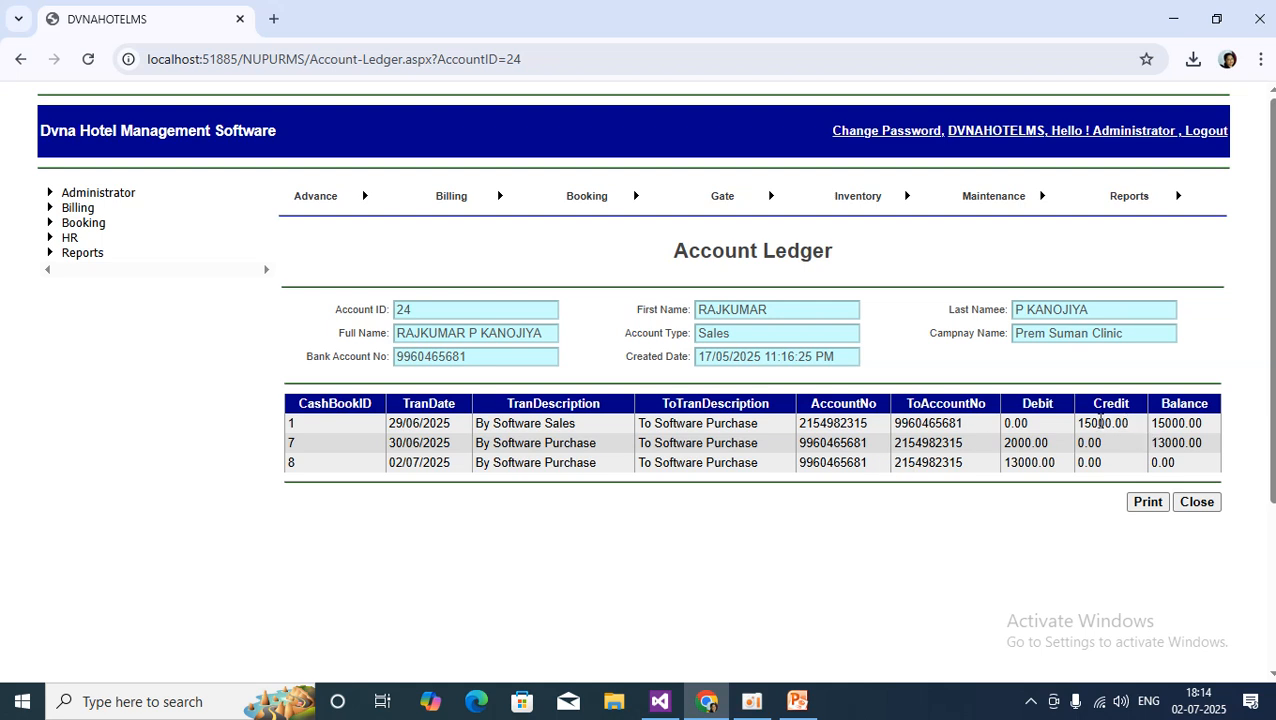
drag(1080, 423, 1142, 428)
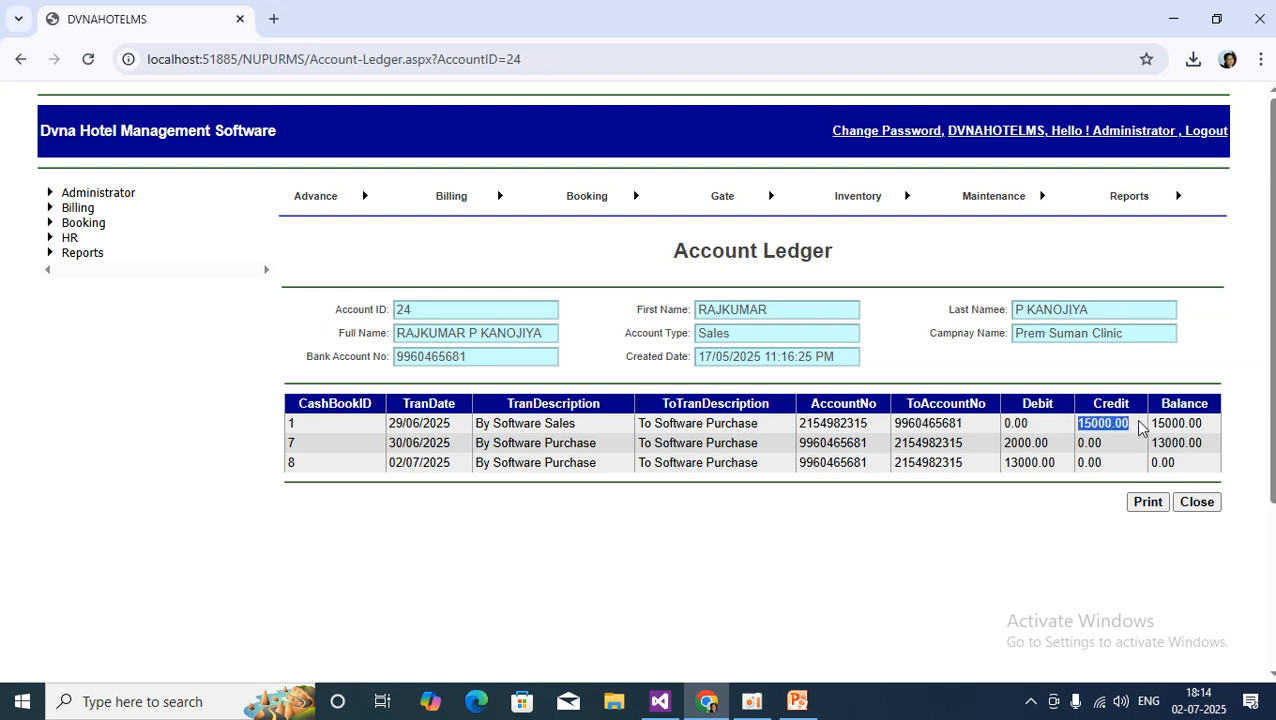
drag(1006, 447, 1038, 458)
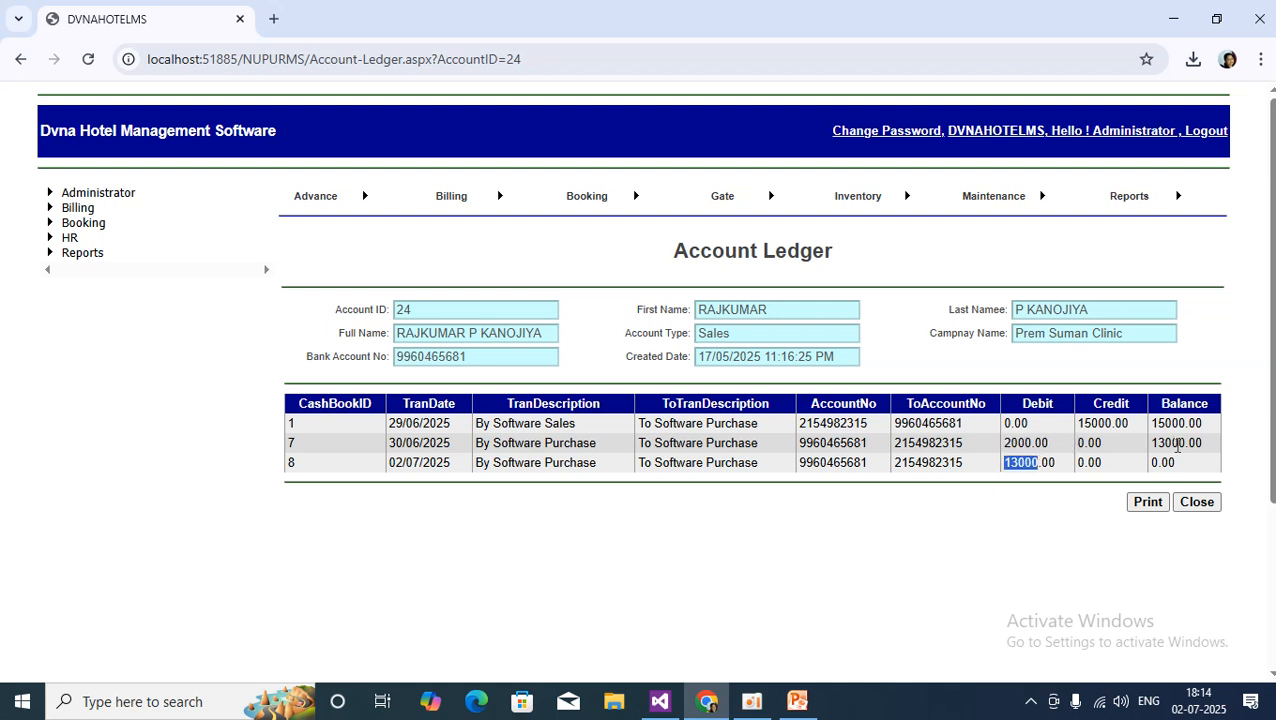
click(1187, 466)
drag(1187, 466, 1130, 466)
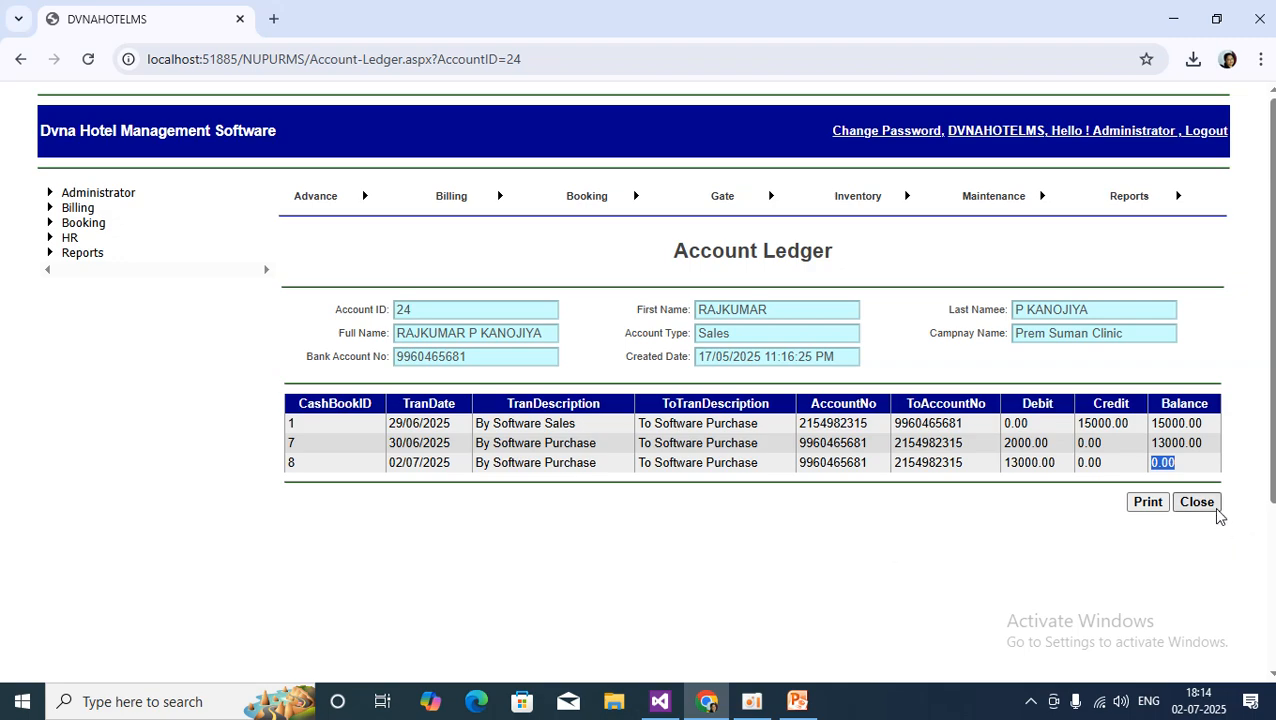
Switch to PowerPoint to highlight the Accounts Ledger Grid bullet on slide 4, and return to Chrome to close the account ledger.
click(801, 704)
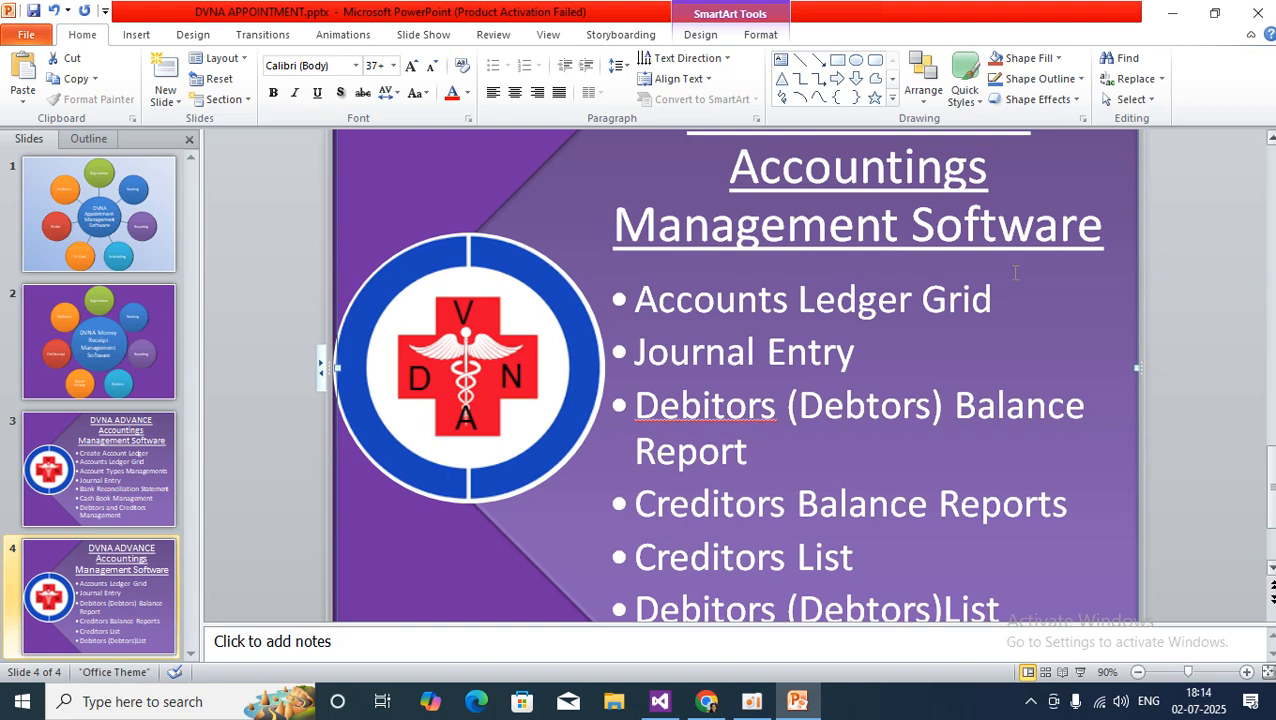
drag(640, 297, 995, 302)
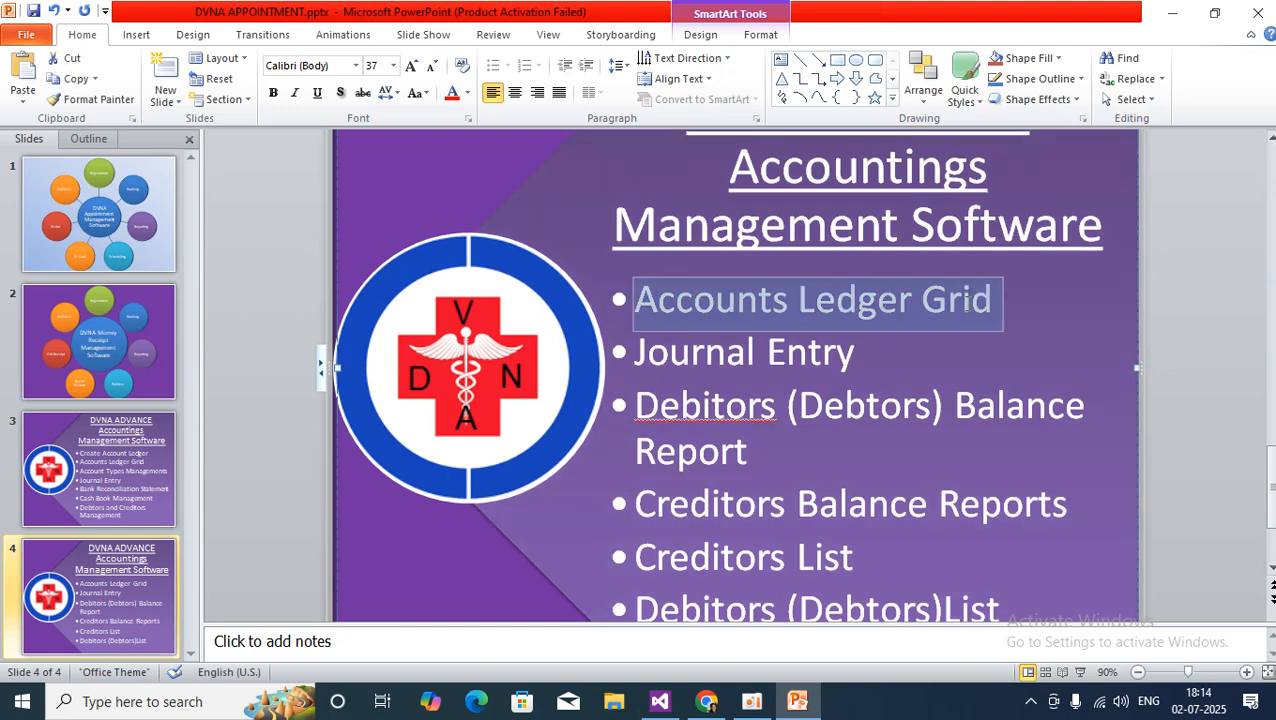
click(1037, 310)
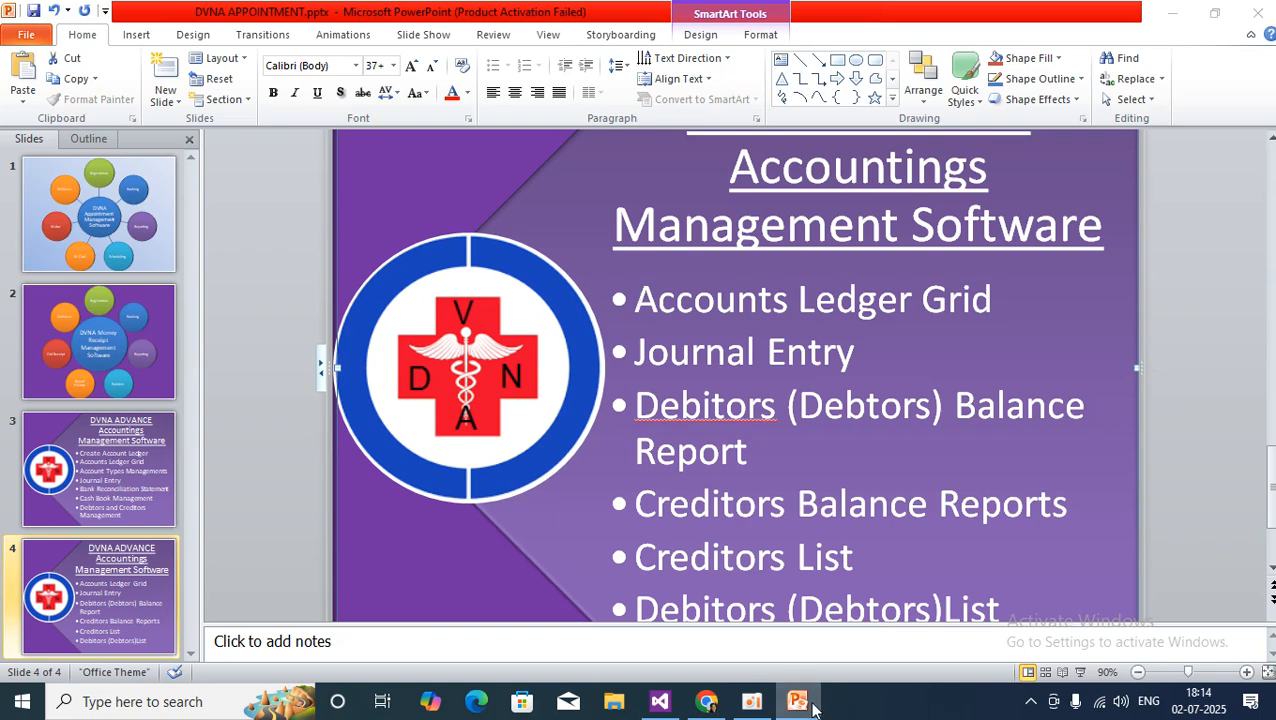
key(alt+Tab)
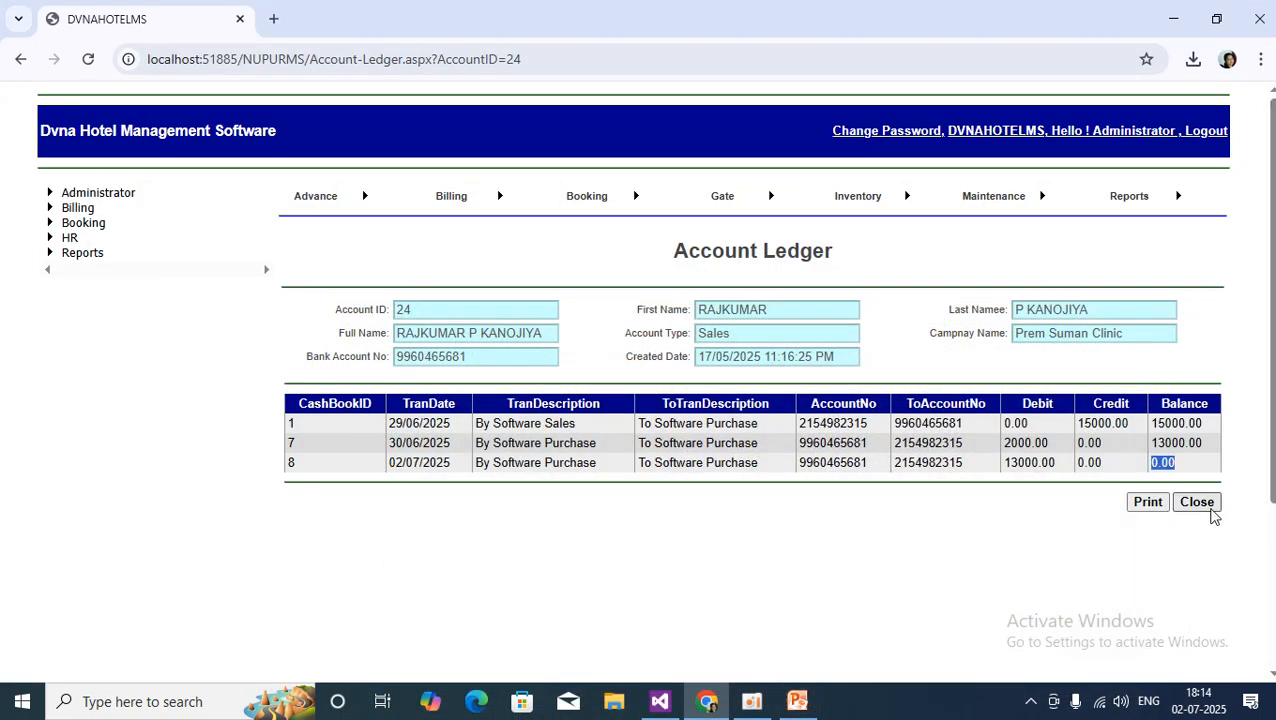
click(1208, 503)
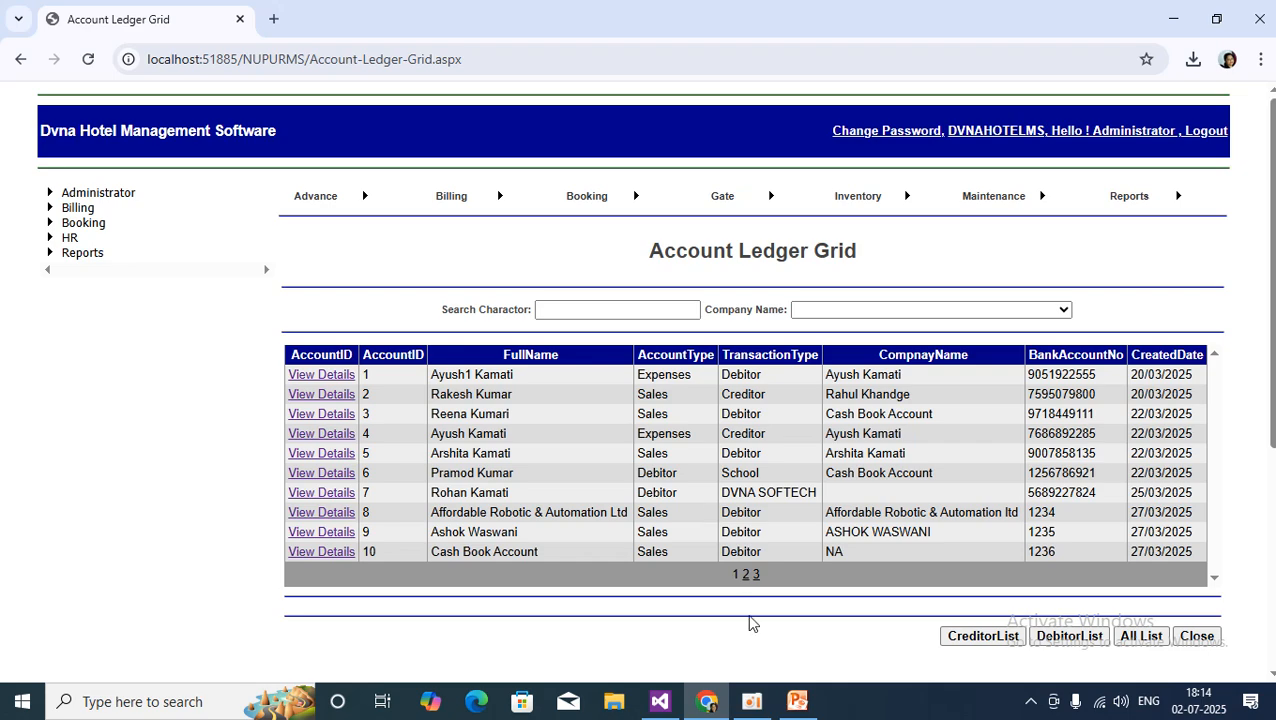
Switch to PowerPoint, highlight the Journal Entry bullet on slide 4, and return to the Account Ledger Grid in Chrome.
click(798, 703)
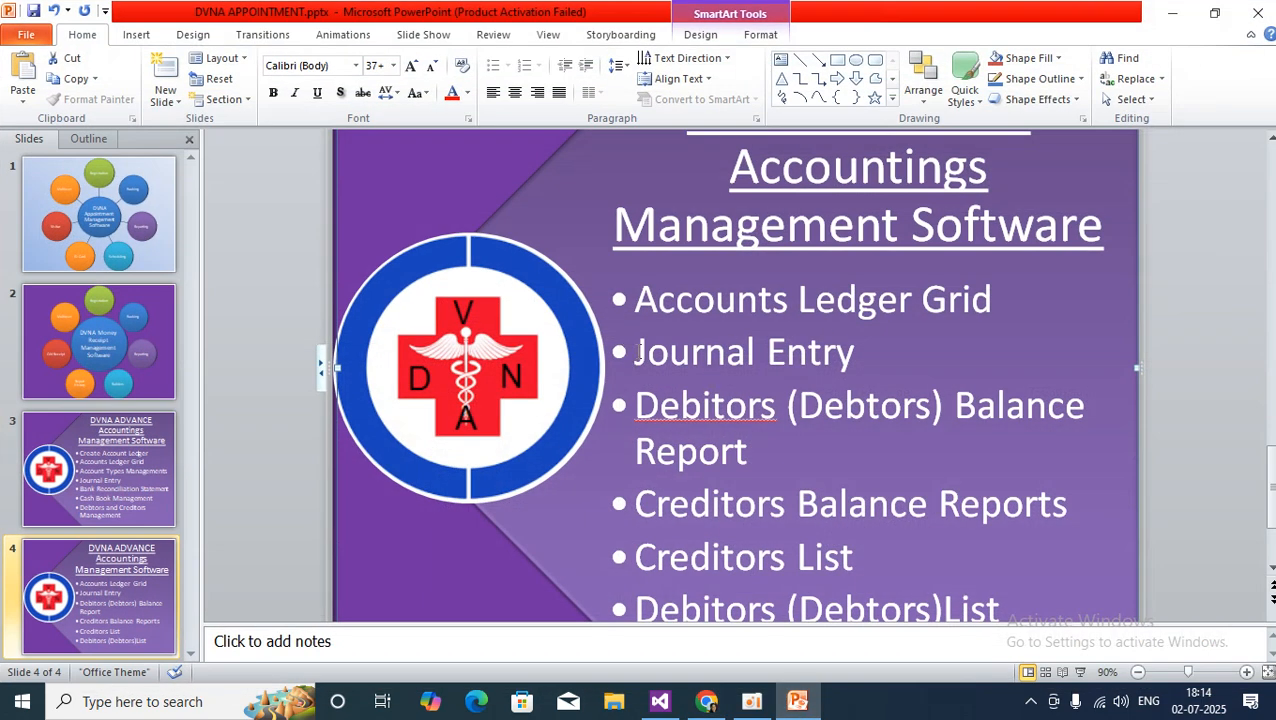
drag(636, 352, 840, 340)
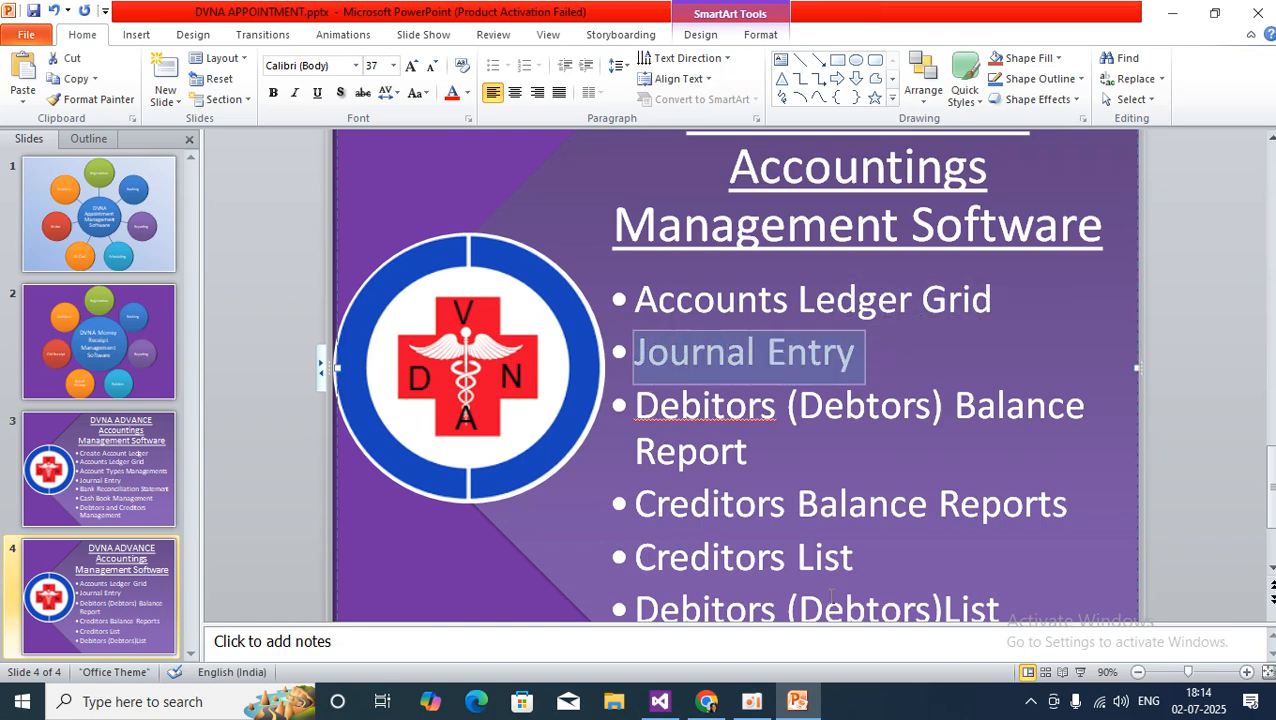
click(813, 708)
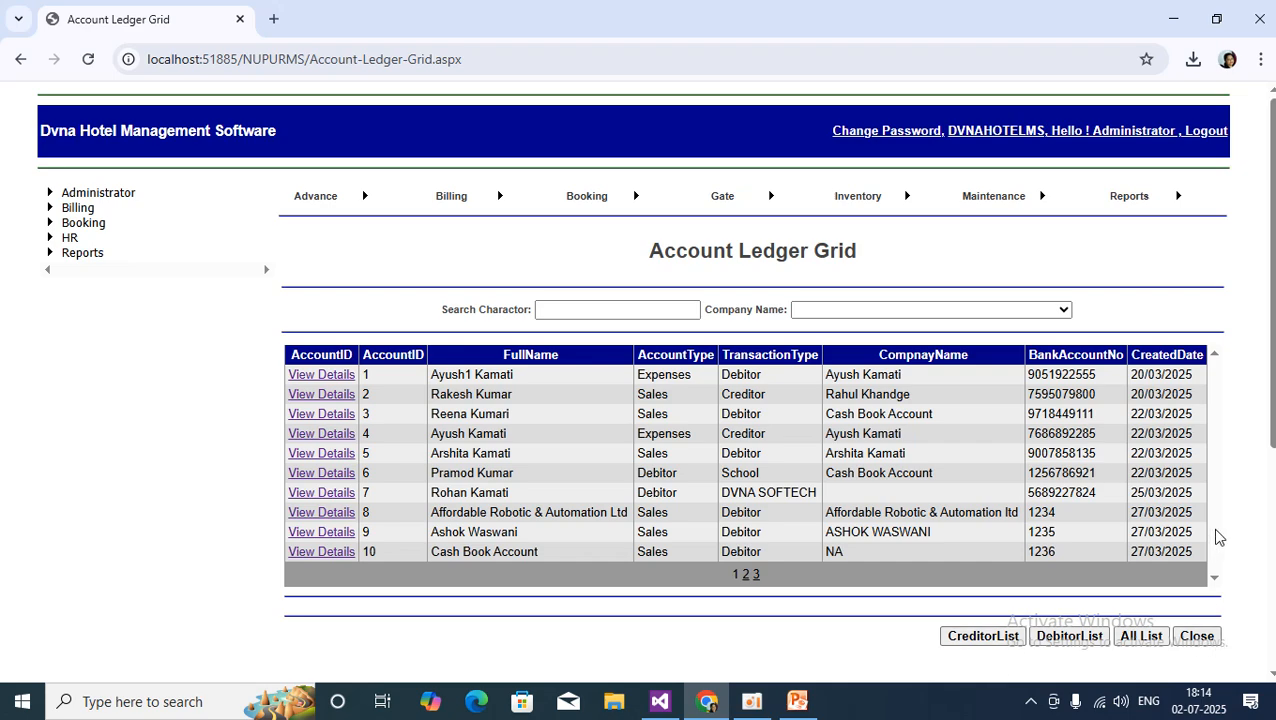
Generate the creditor list report from the Account Ledger Grid.
scroll(1216, 532, down, 4)
scroll(1216, 532, up, 2)
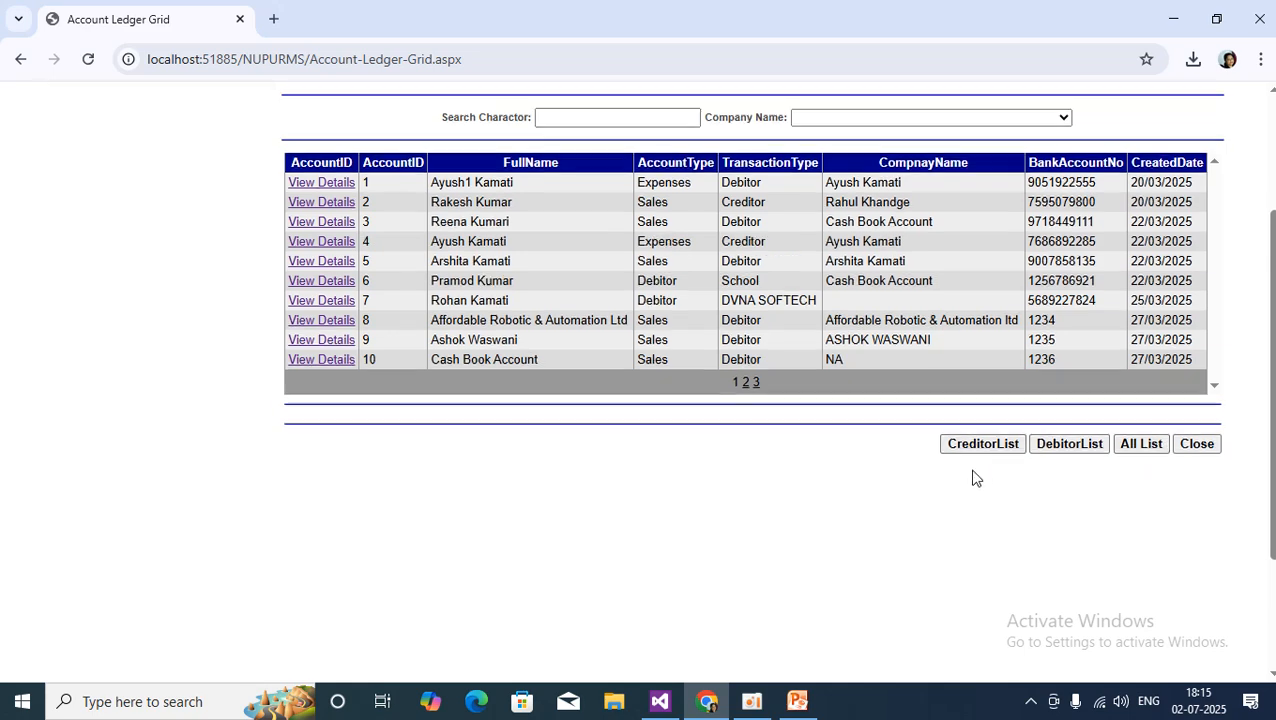
scroll(973, 472, down, 2)
click(979, 362)
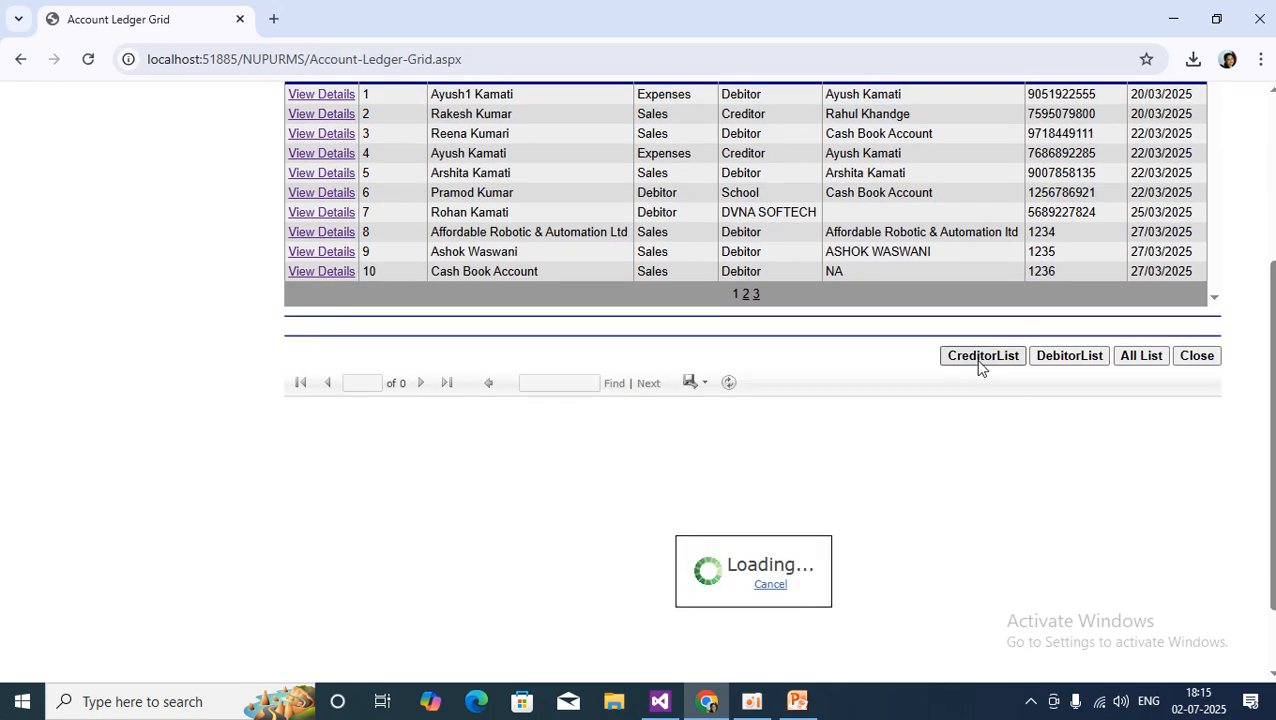
Review the creditor list report, and generate the debitor list report and look through all its entries.
scroll(990, 505, down, 1)
scroll(990, 500, down, 2)
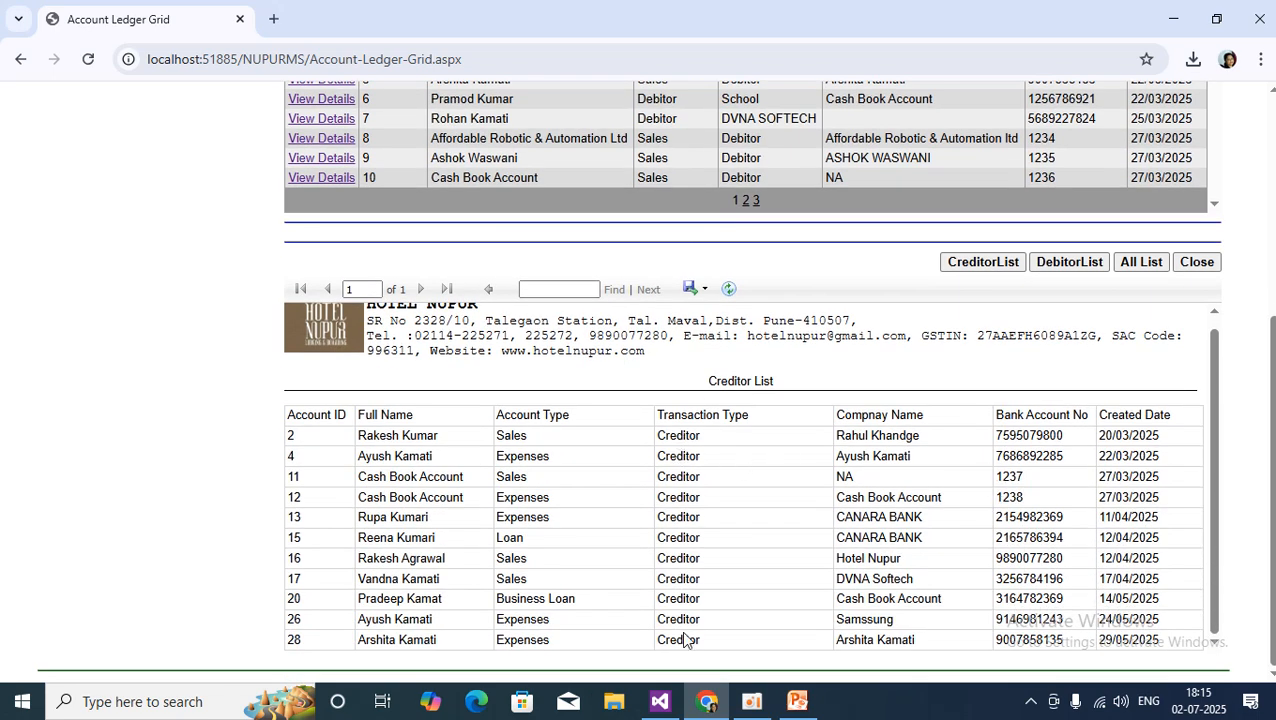
click(1082, 268)
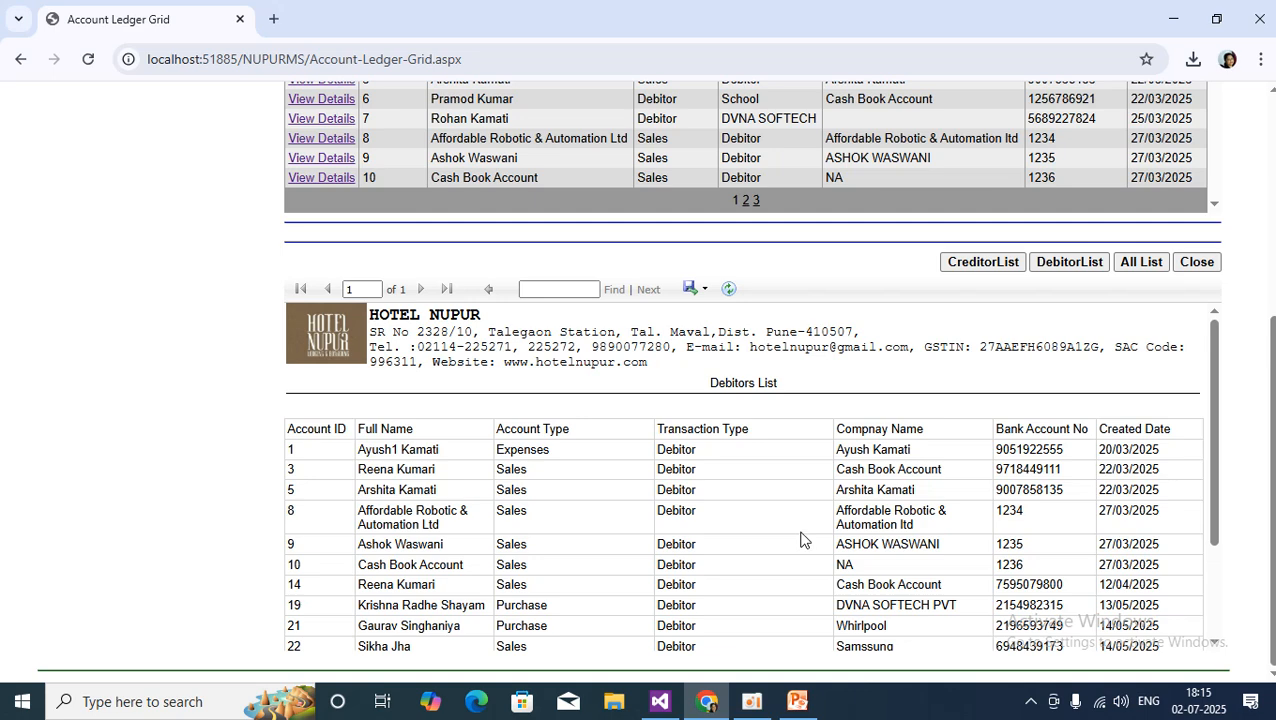
scroll(800, 540, down, 3)
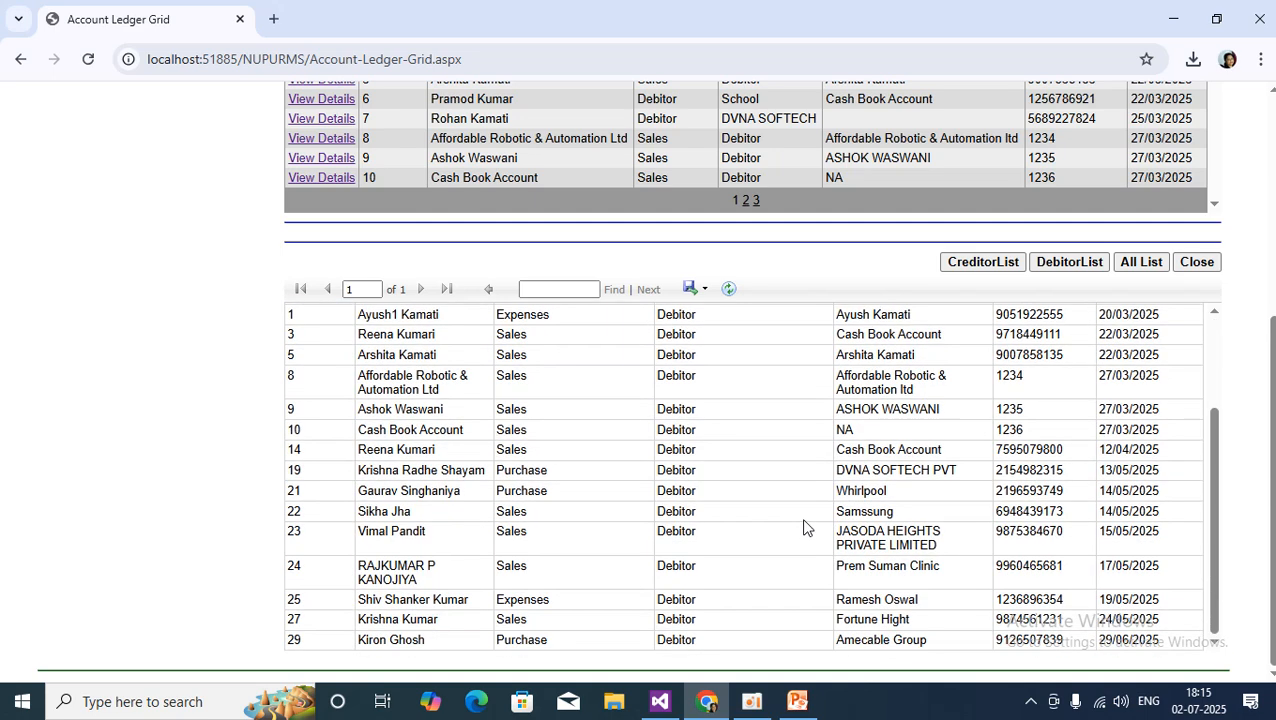
scroll(808, 520, up, 3)
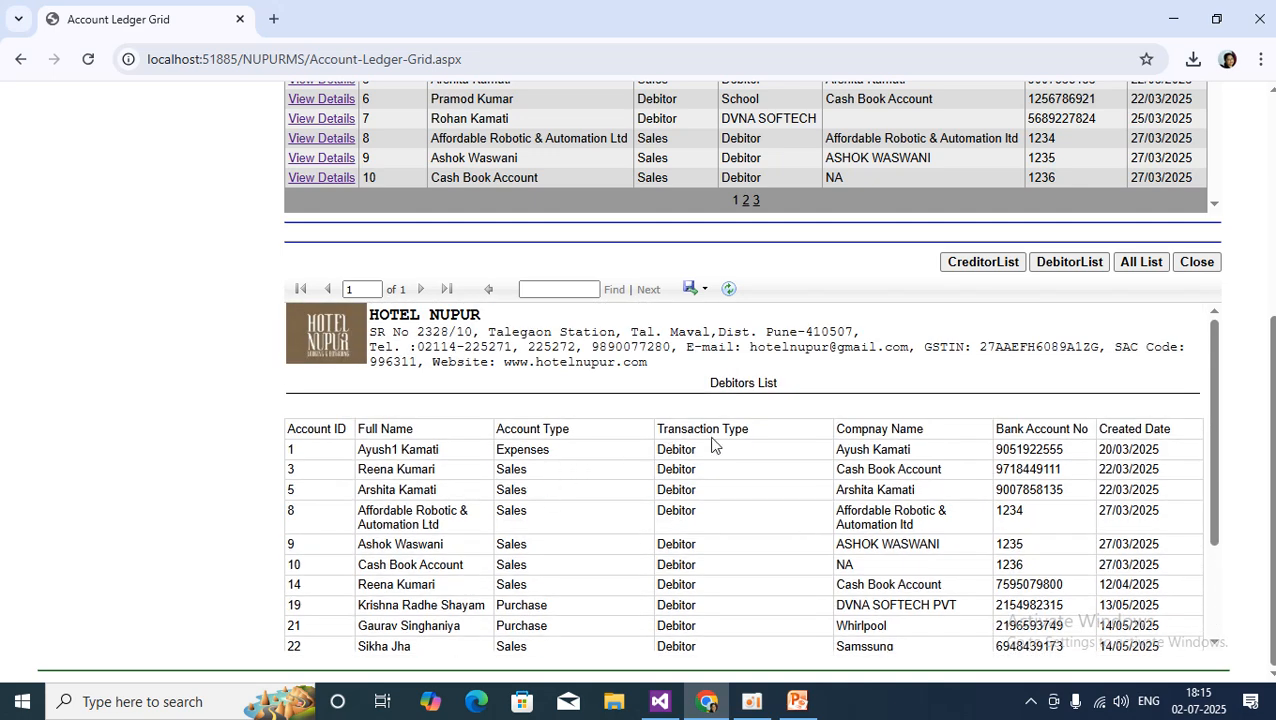
Generate the report listing all account ledgers and look through it down to the last account.
click(1139, 264)
scroll(750, 545, down, 4)
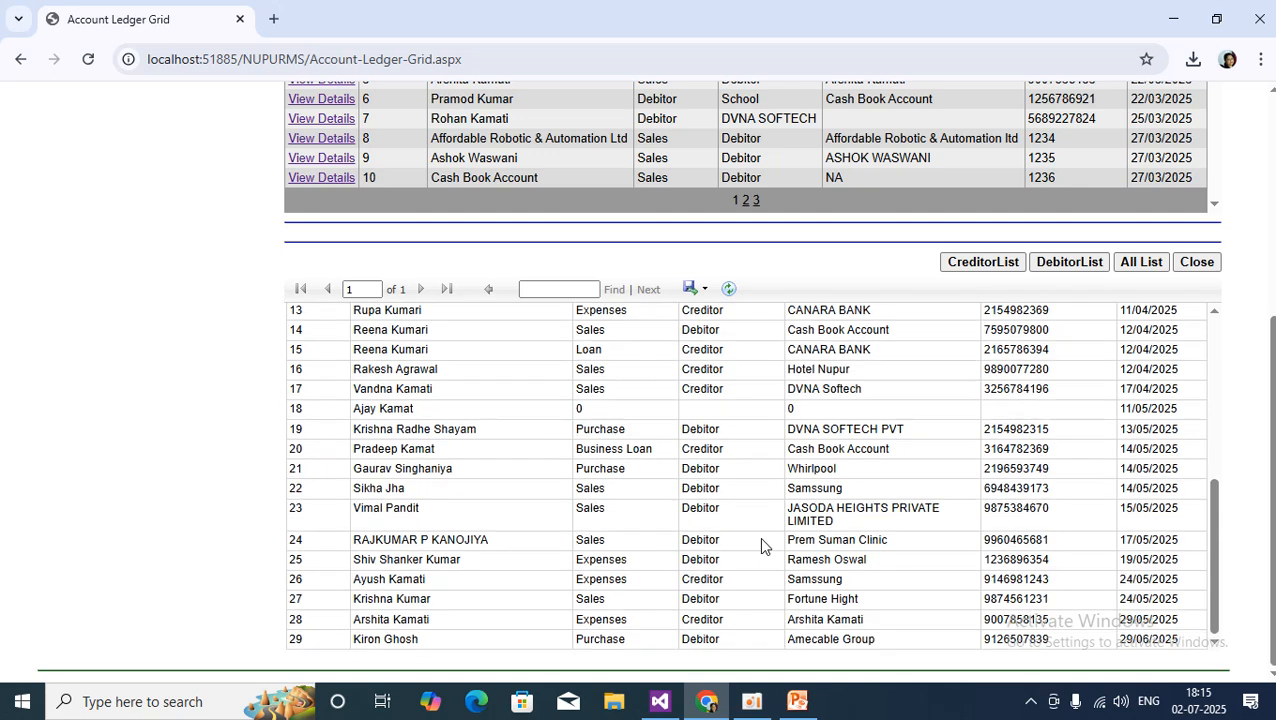
scroll(759, 536, up, 5)
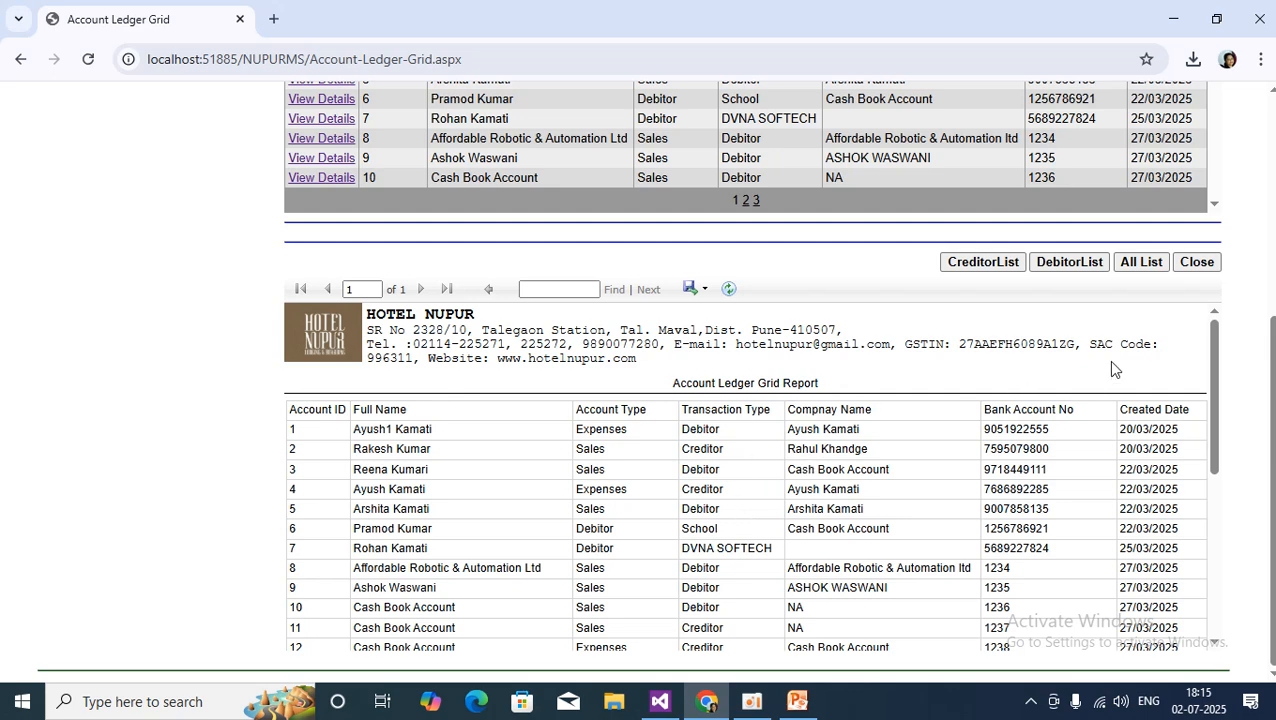
Close the Account Ledger Grid and open the Journal Entry page from the Advance section.
click(1205, 266)
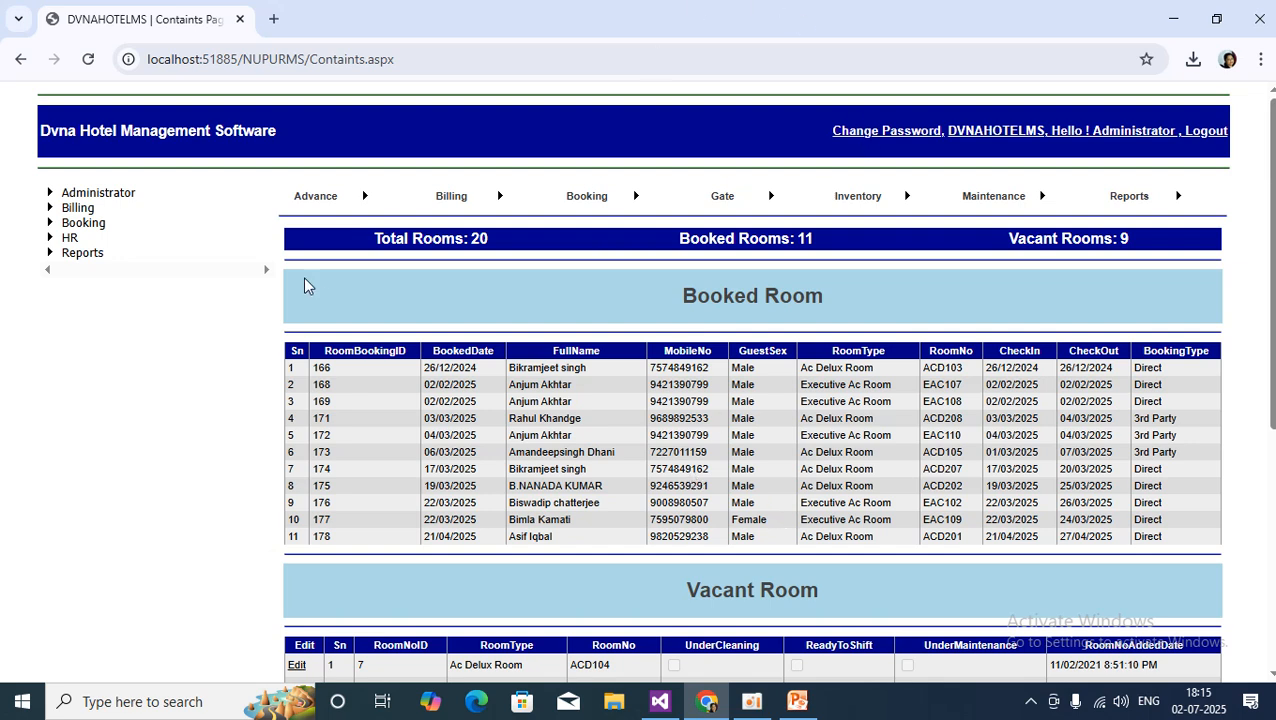
mouse_move(311, 195)
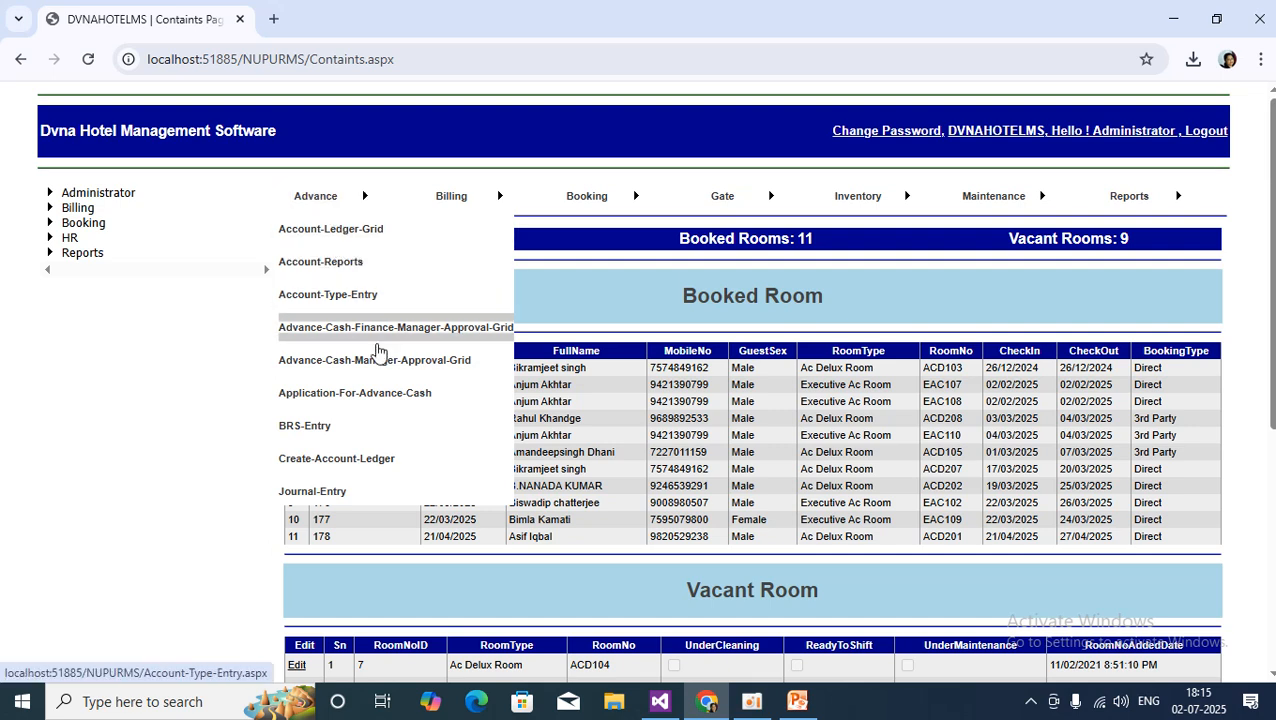
click(309, 493)
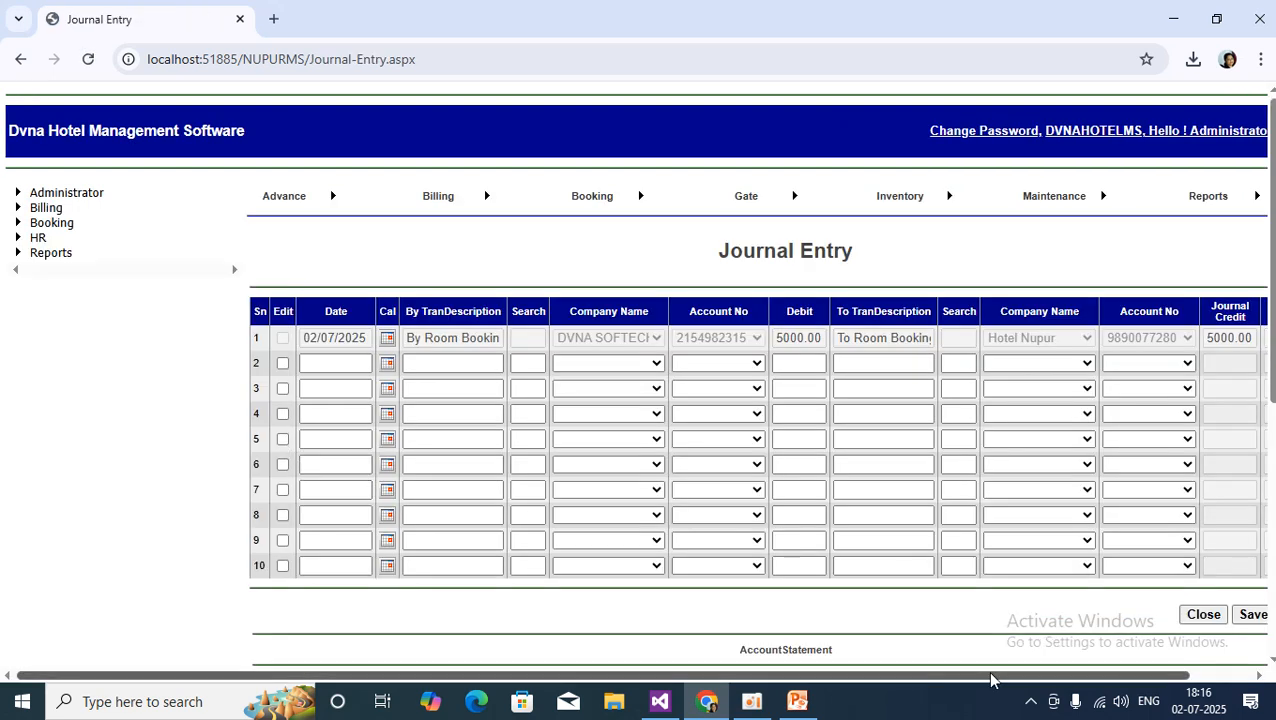
scroll(1000, 680, right, 2)
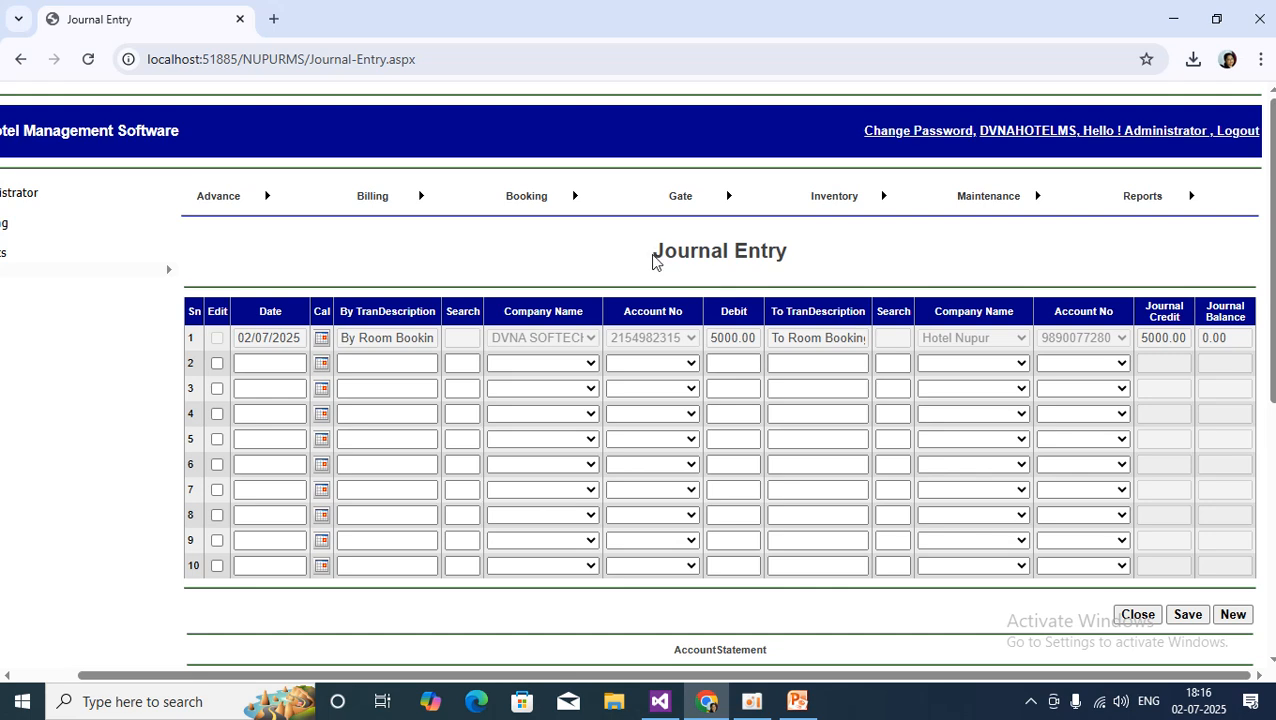
Highlight the Journal Entry title and point out the Debit and Journal Credit column headings.
drag(657, 254, 809, 256)
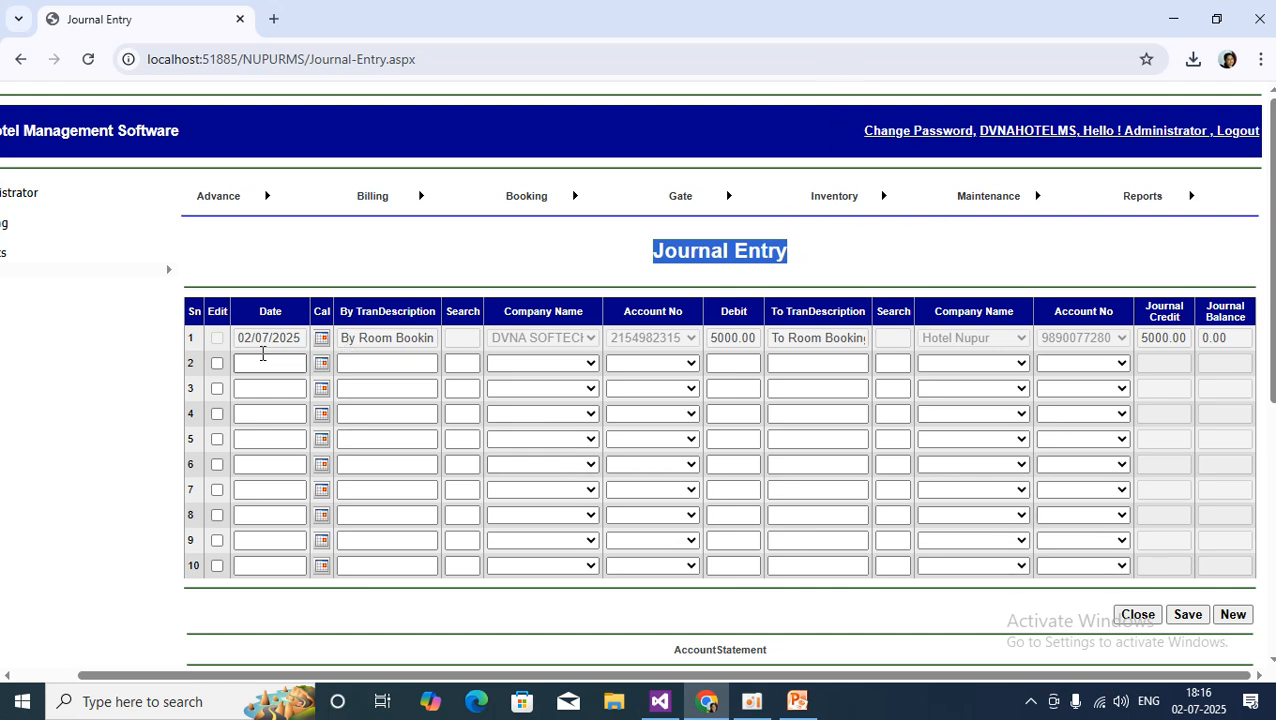
double_click(740, 314)
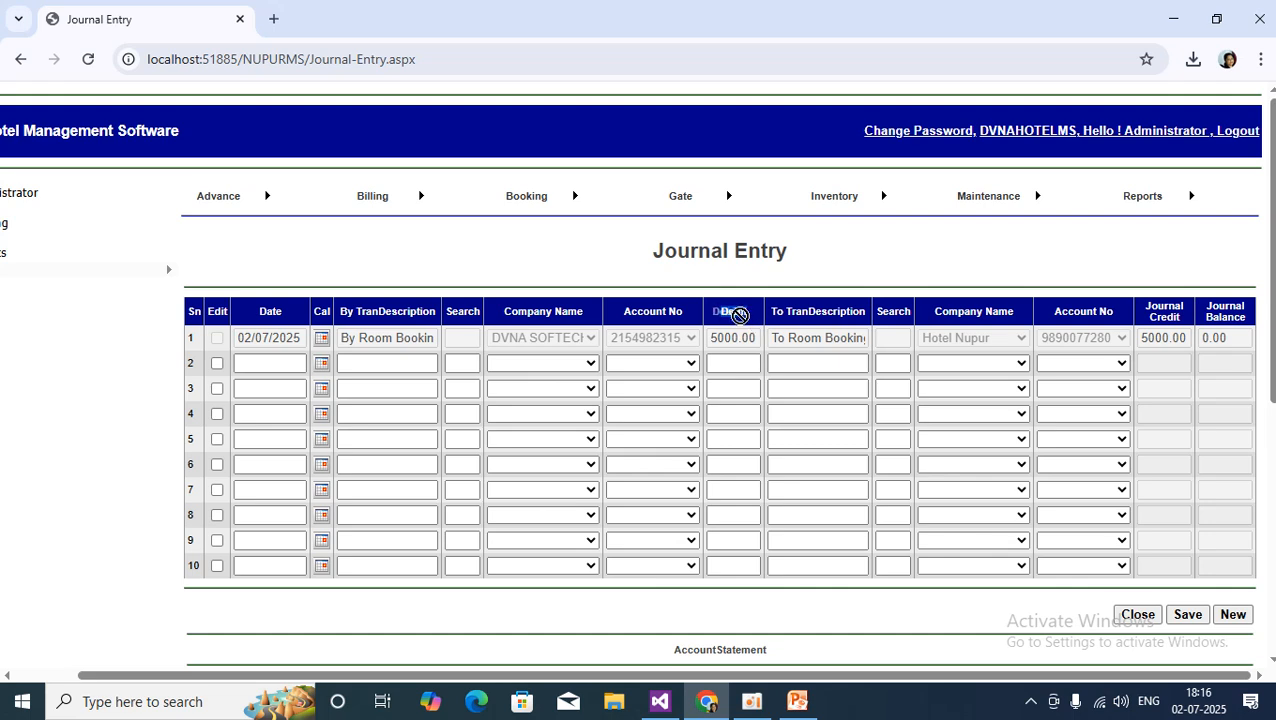
click(1186, 316)
Enable journal row 2 for editing, with the date 02/07/2025 and the By TranDescription "By Bill No 23".
click(217, 363)
click(322, 368)
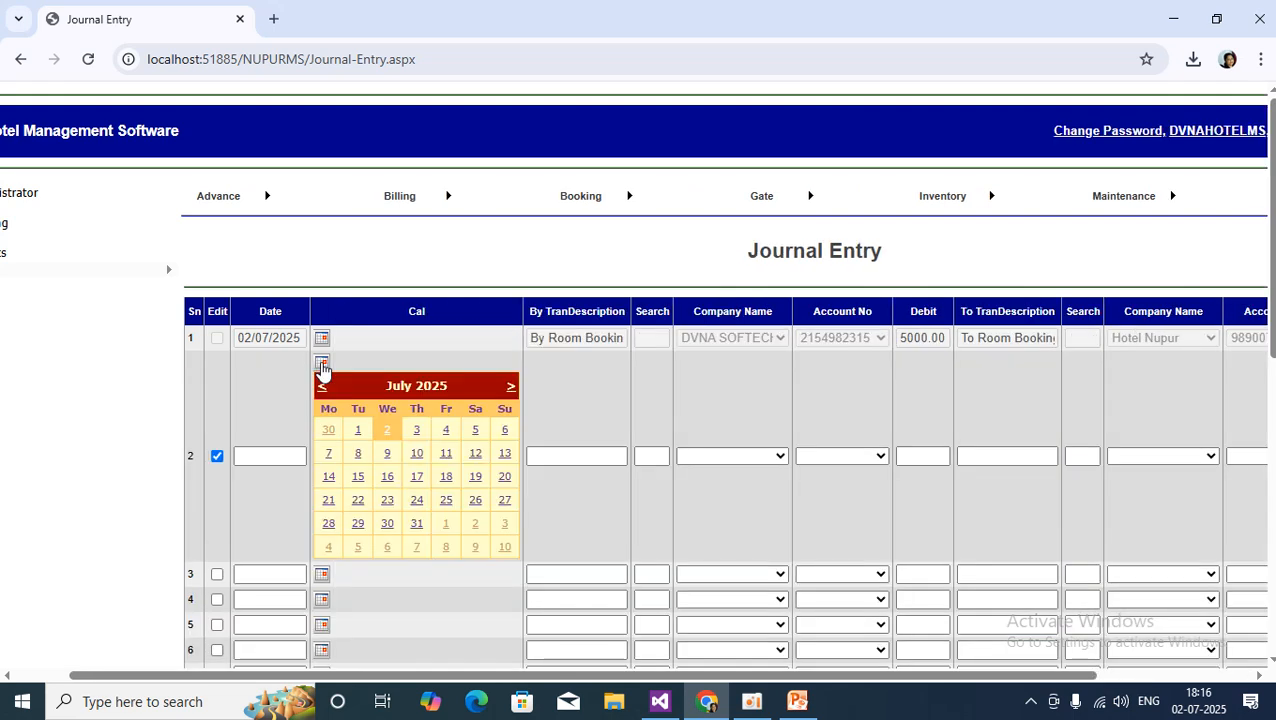
click(388, 432)
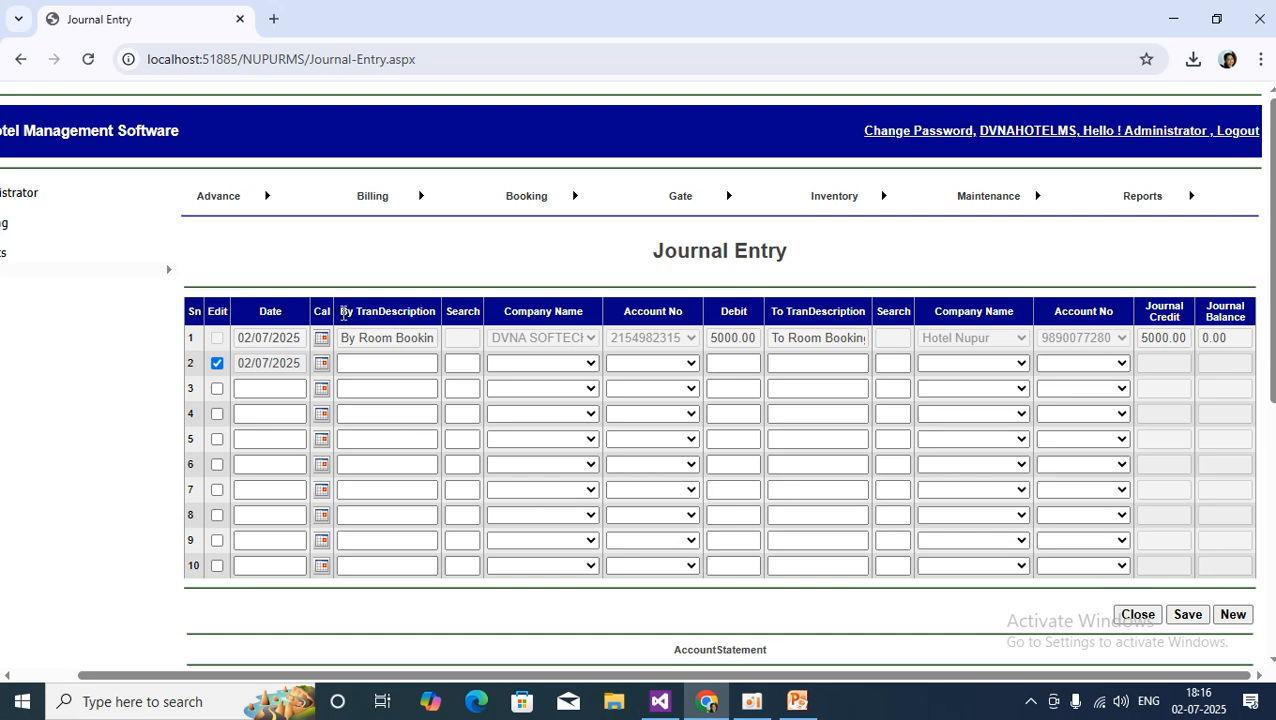
drag(341, 314, 436, 315)
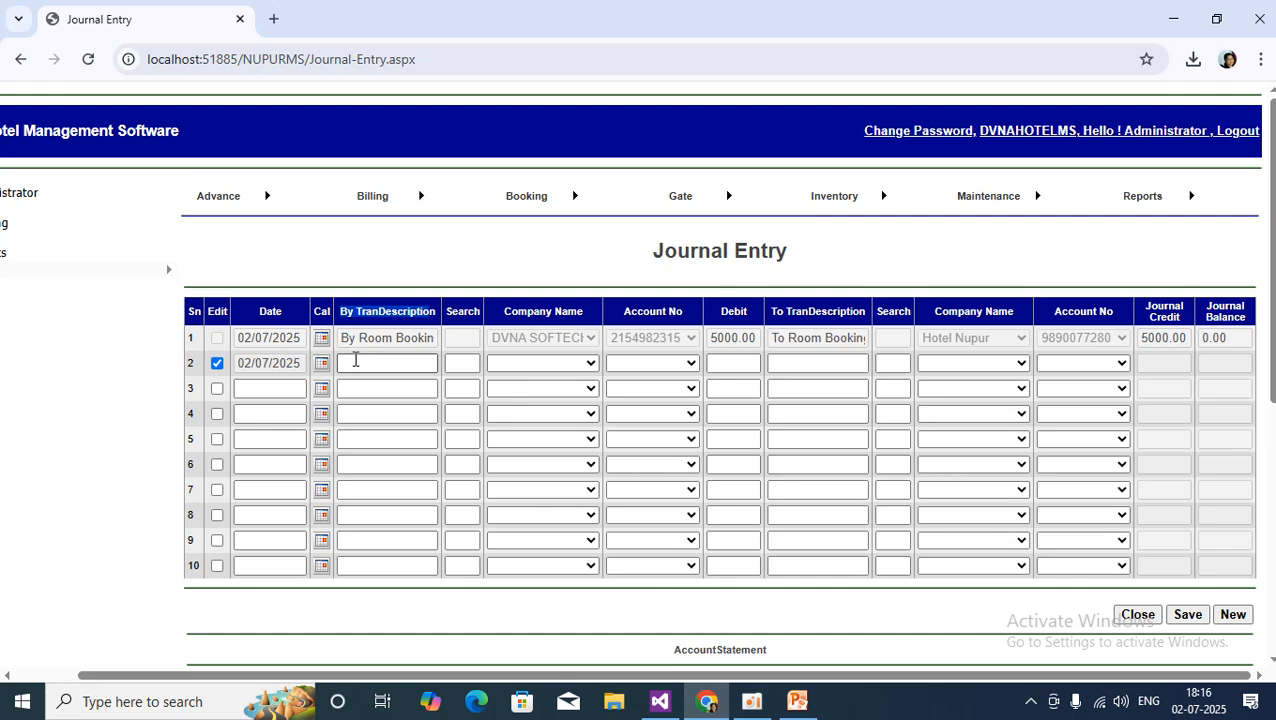
click(357, 362)
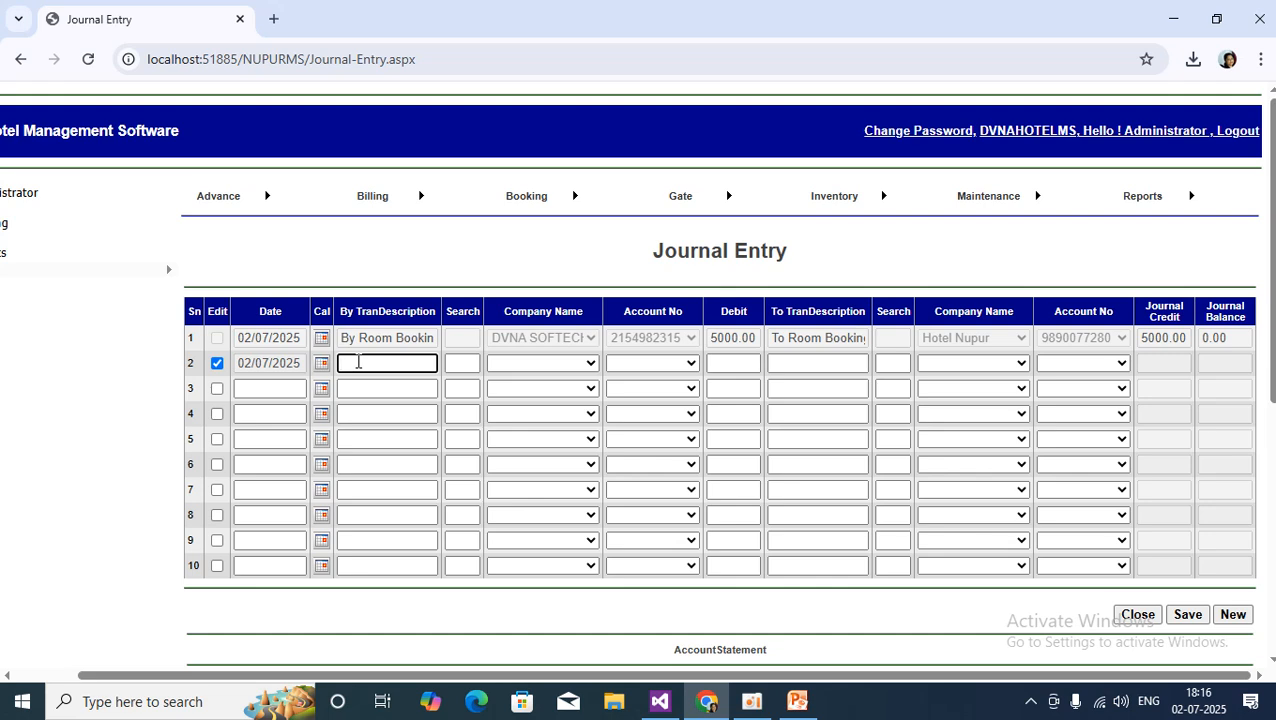
text(By Bill No 23)
Search "Dv" for row 2's debit side and select the company DVNA SOFTECH PVT with its account number.
click(460, 363)
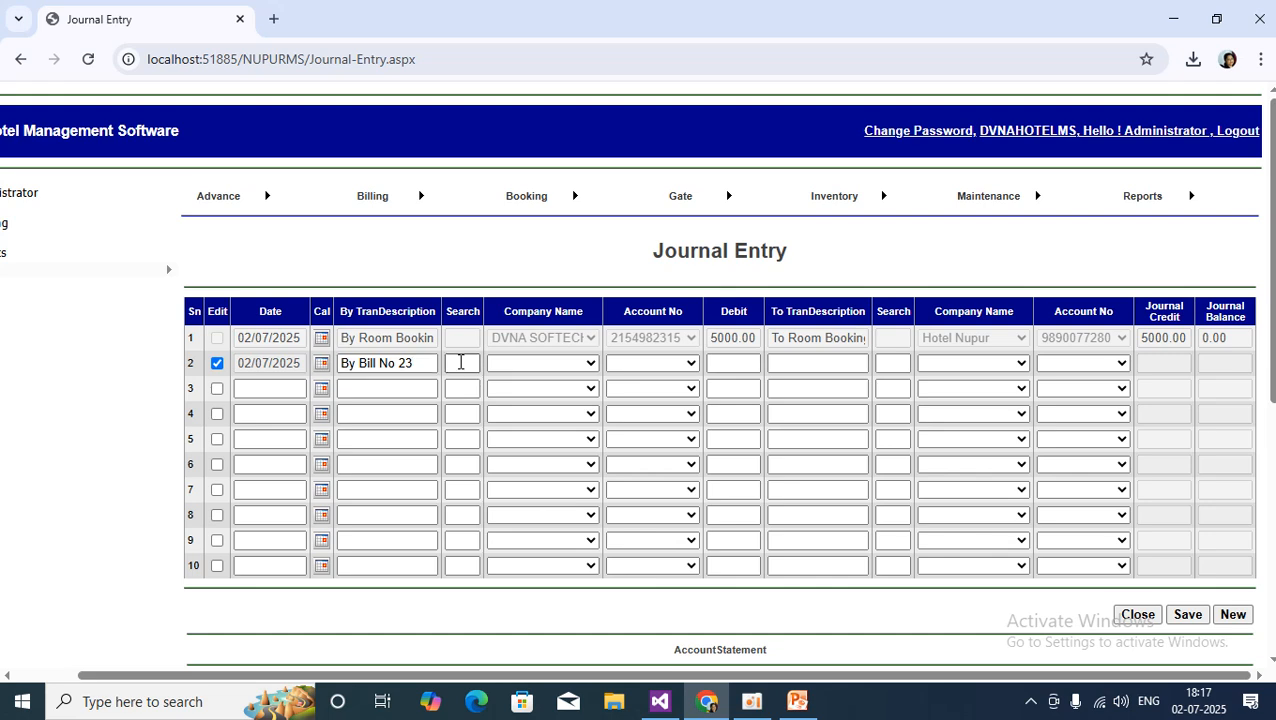
text(DV)
click(566, 365)
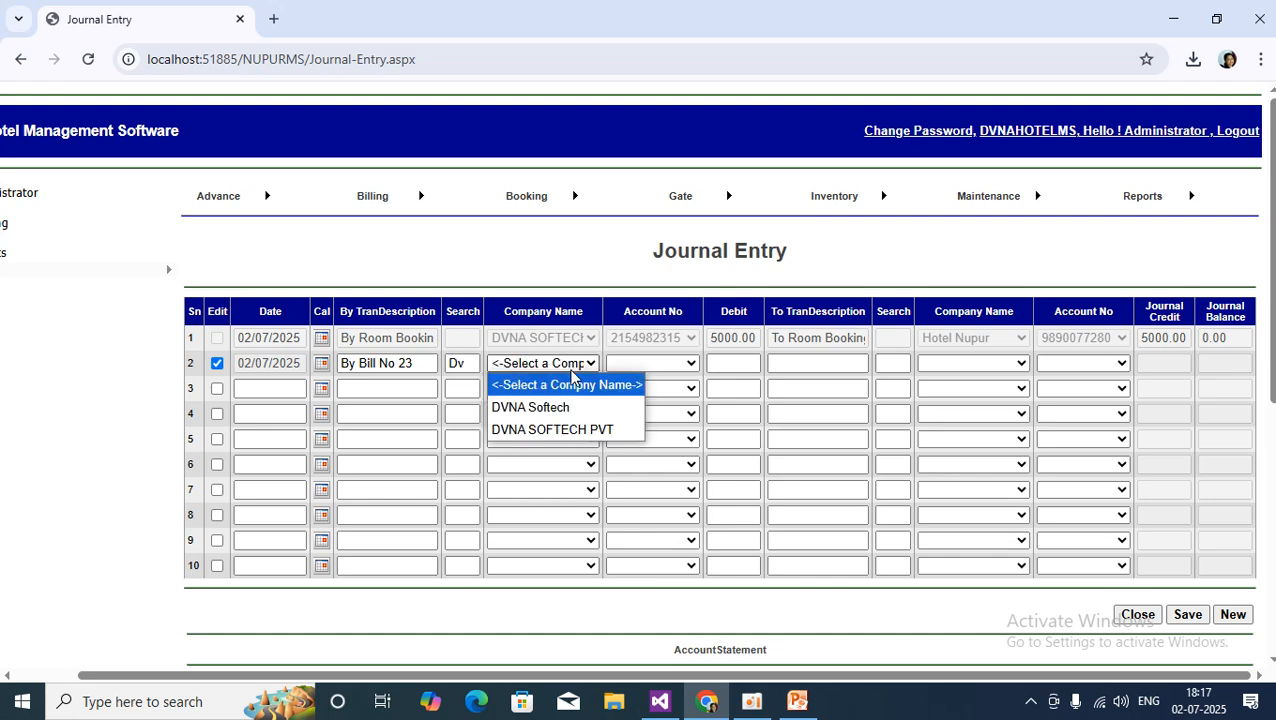
click(584, 430)
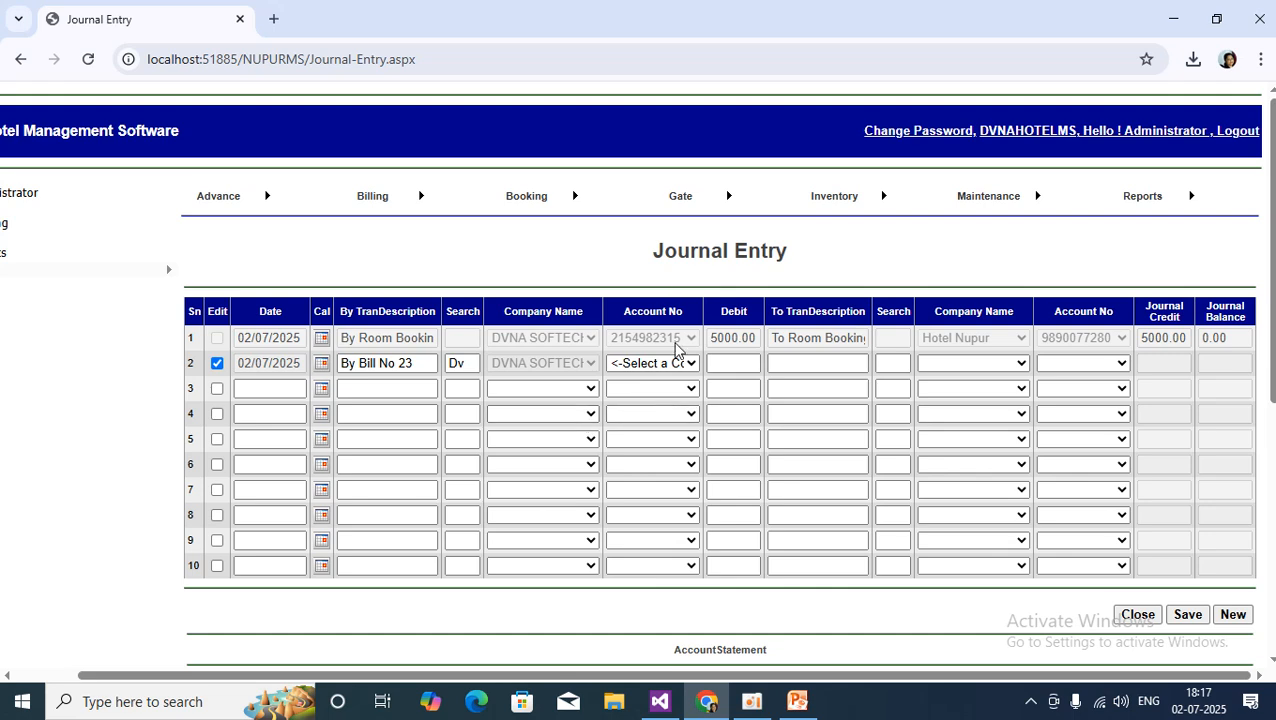
click(678, 366)
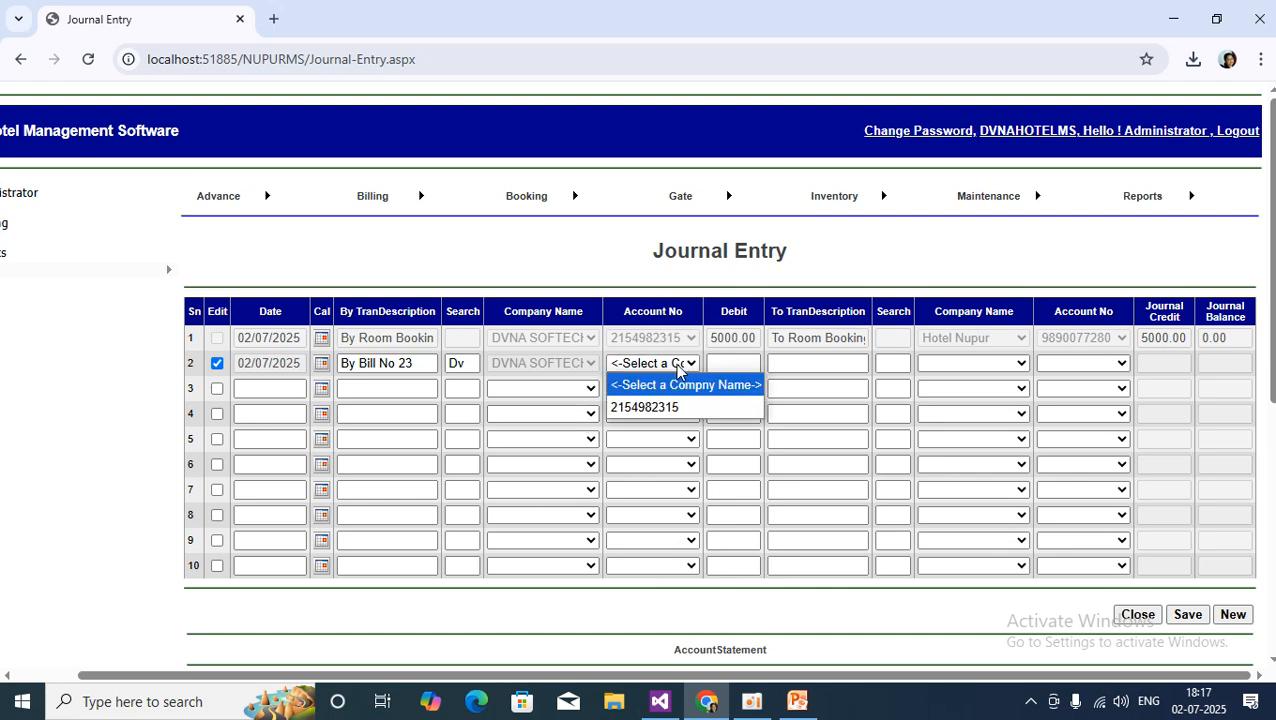
click(684, 407)
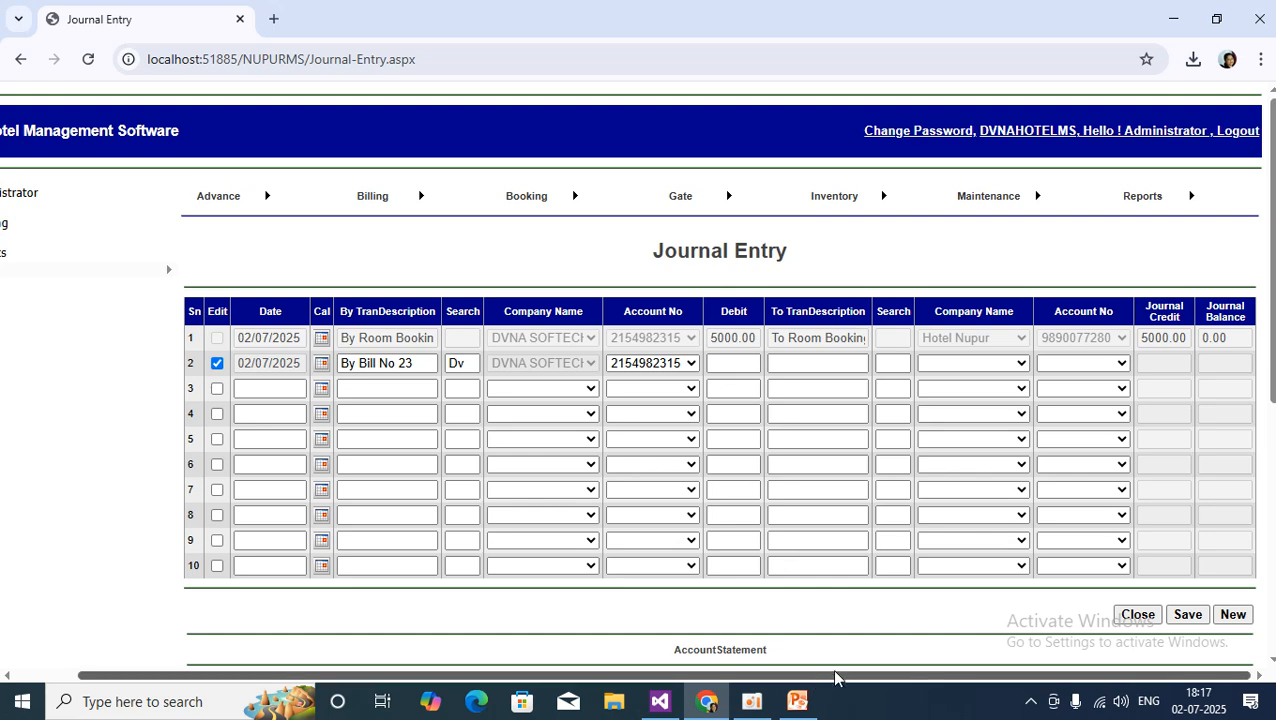
Set row 2's debit amount to 5000 and its To TranDescription to "To Bill No 23".
click(733, 363)
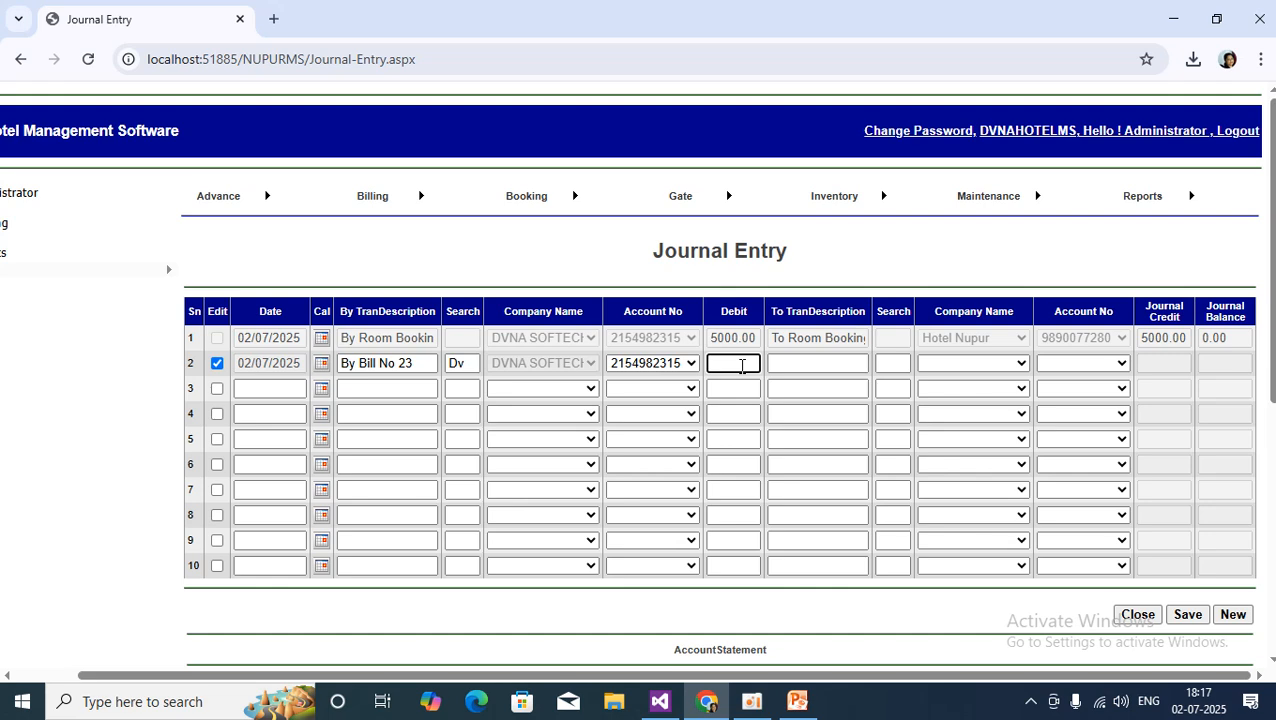
text(5000)
click(846, 270)
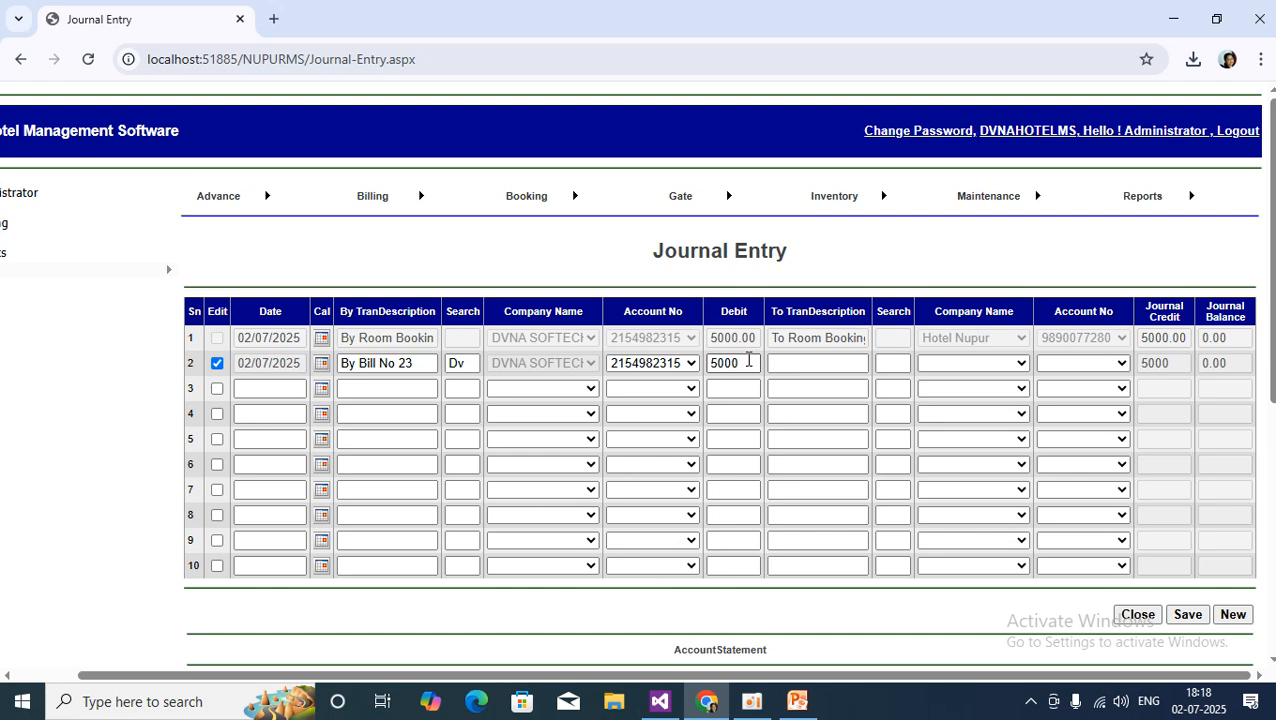
click(788, 366)
text(To)
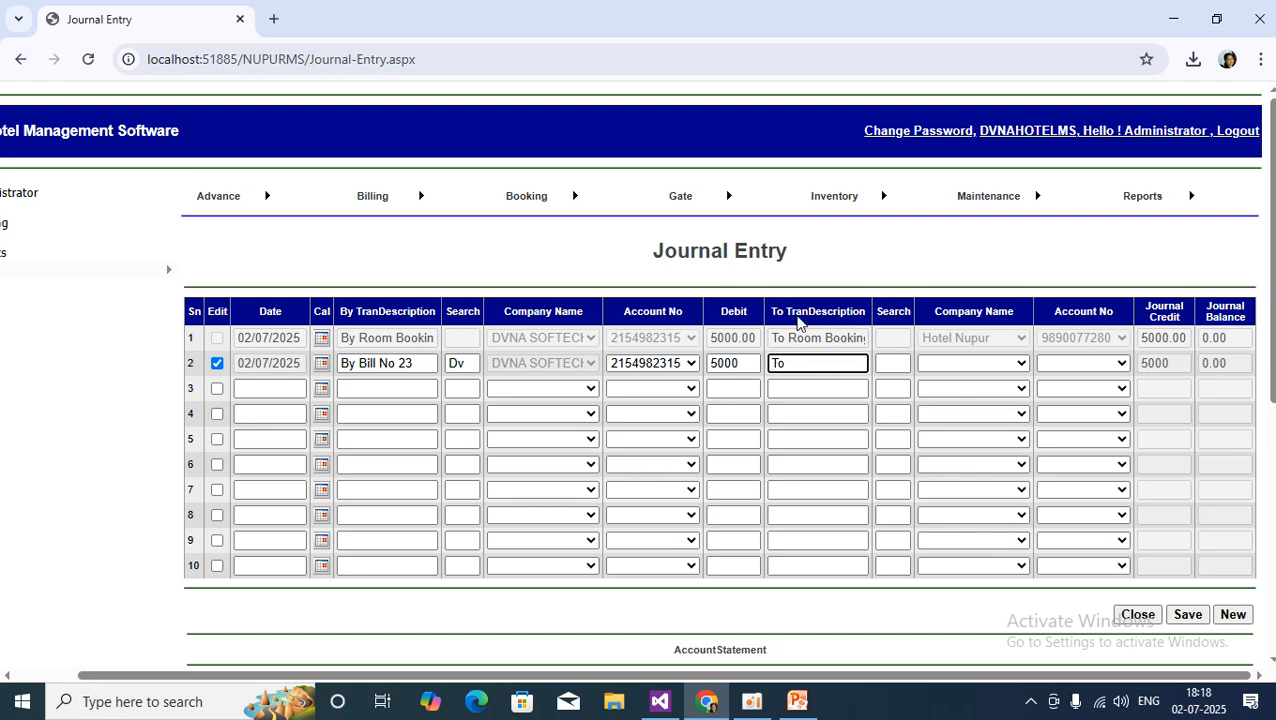
text( Bill No 23)
Search "a" for row 2's credit side and select the third matching company with its second listed account number.
click(897, 368)
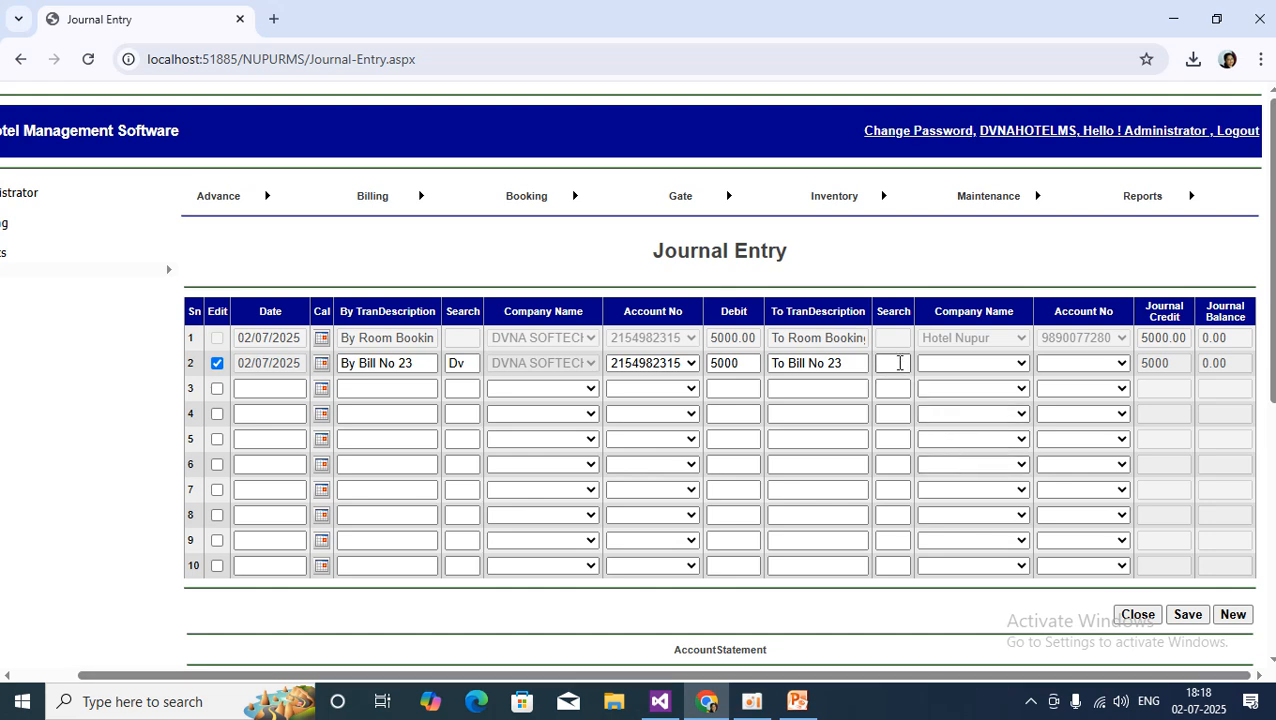
click(899, 363)
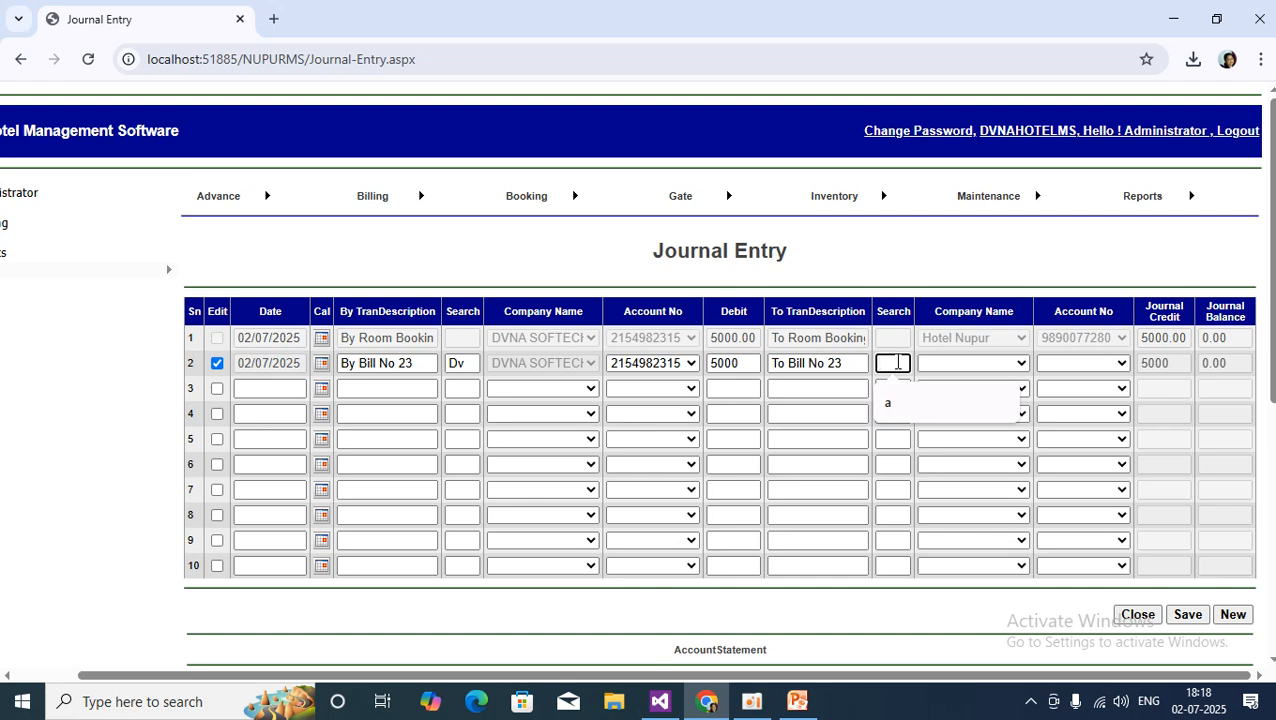
text(a)
click(937, 369)
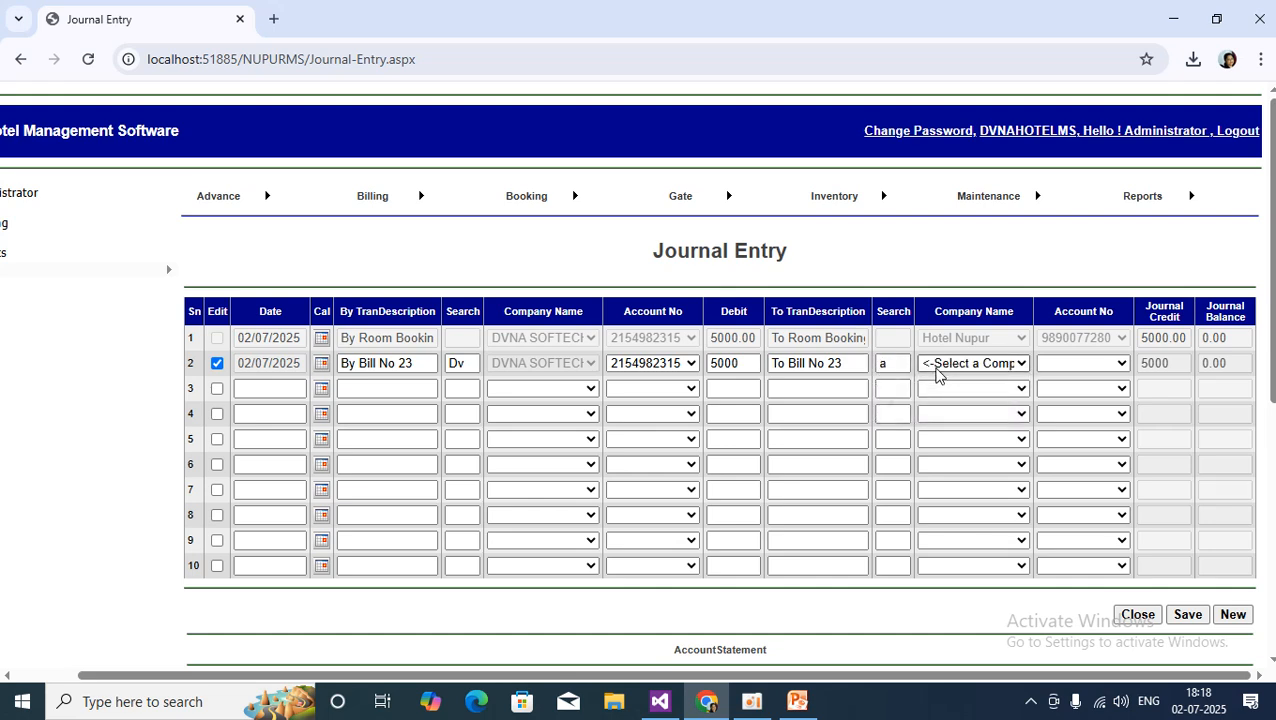
click(943, 365)
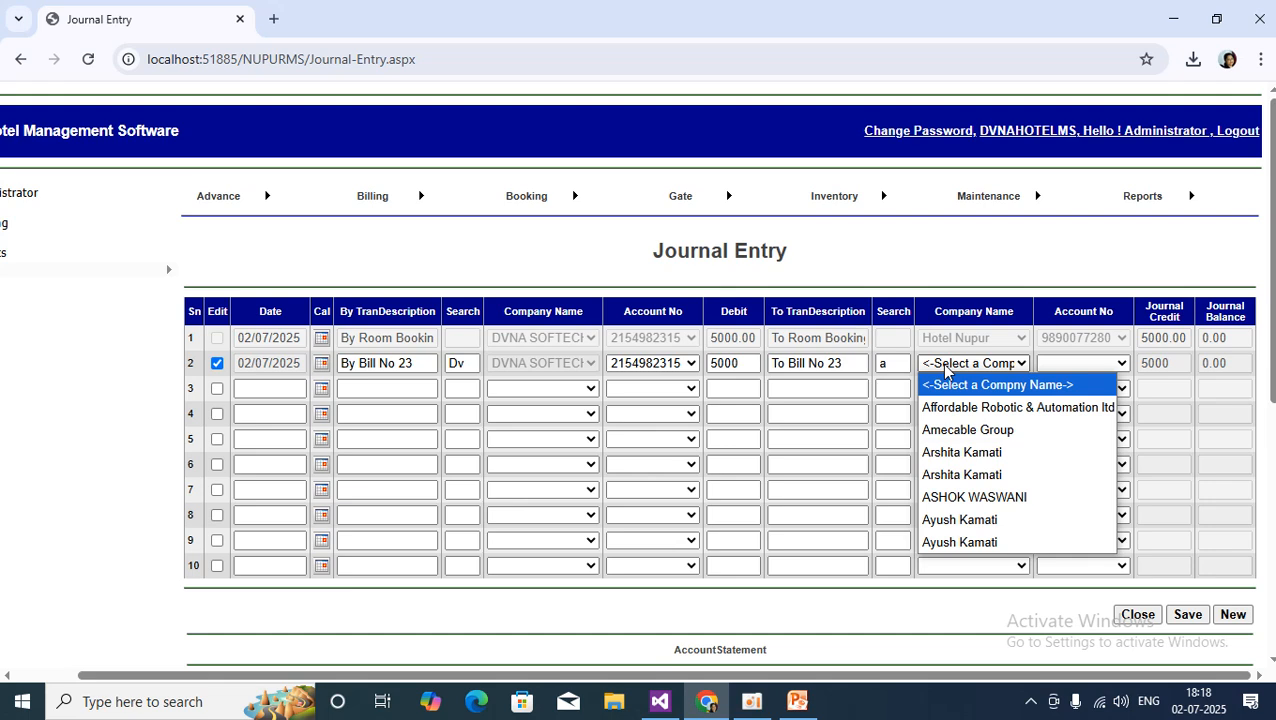
click(993, 455)
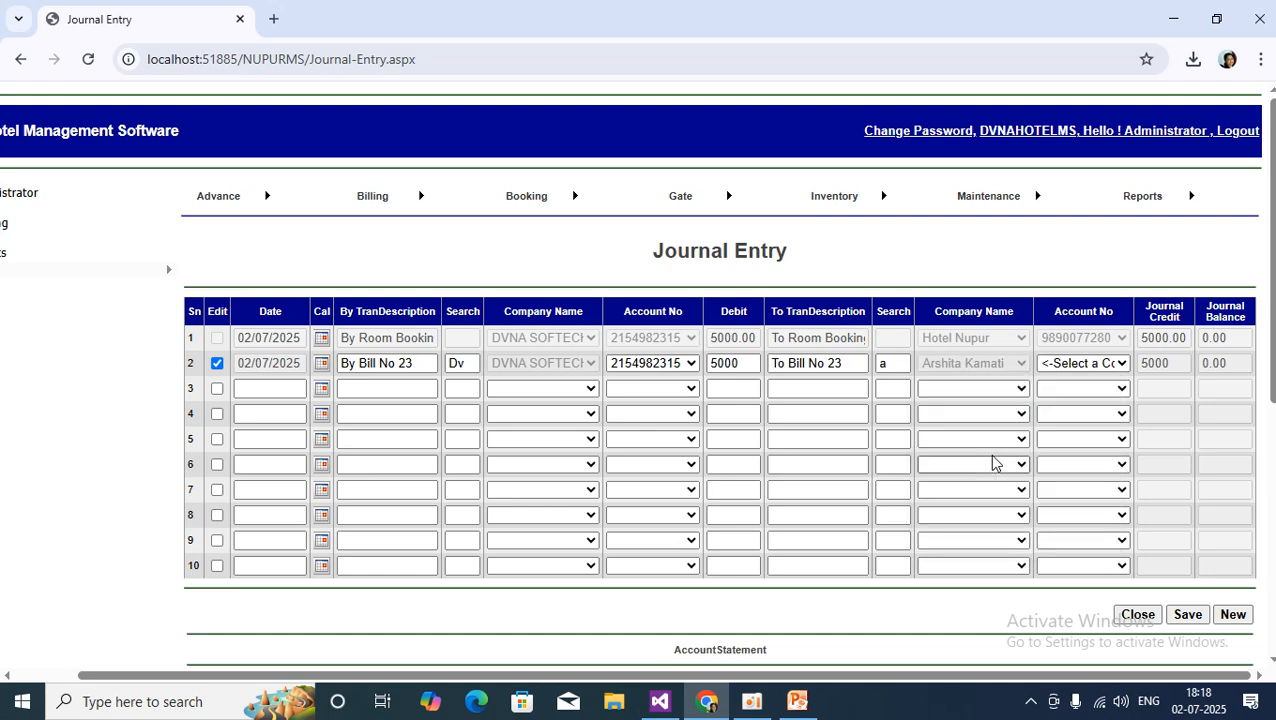
click(1113, 364)
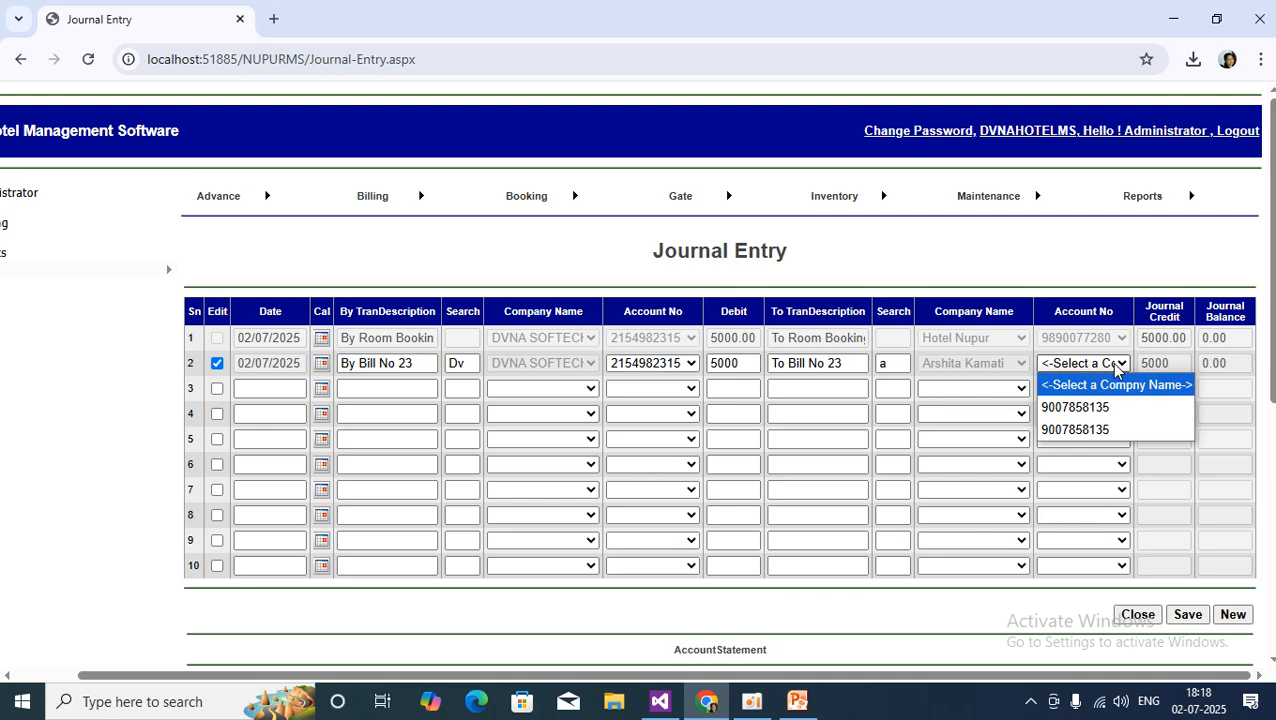
click(1124, 428)
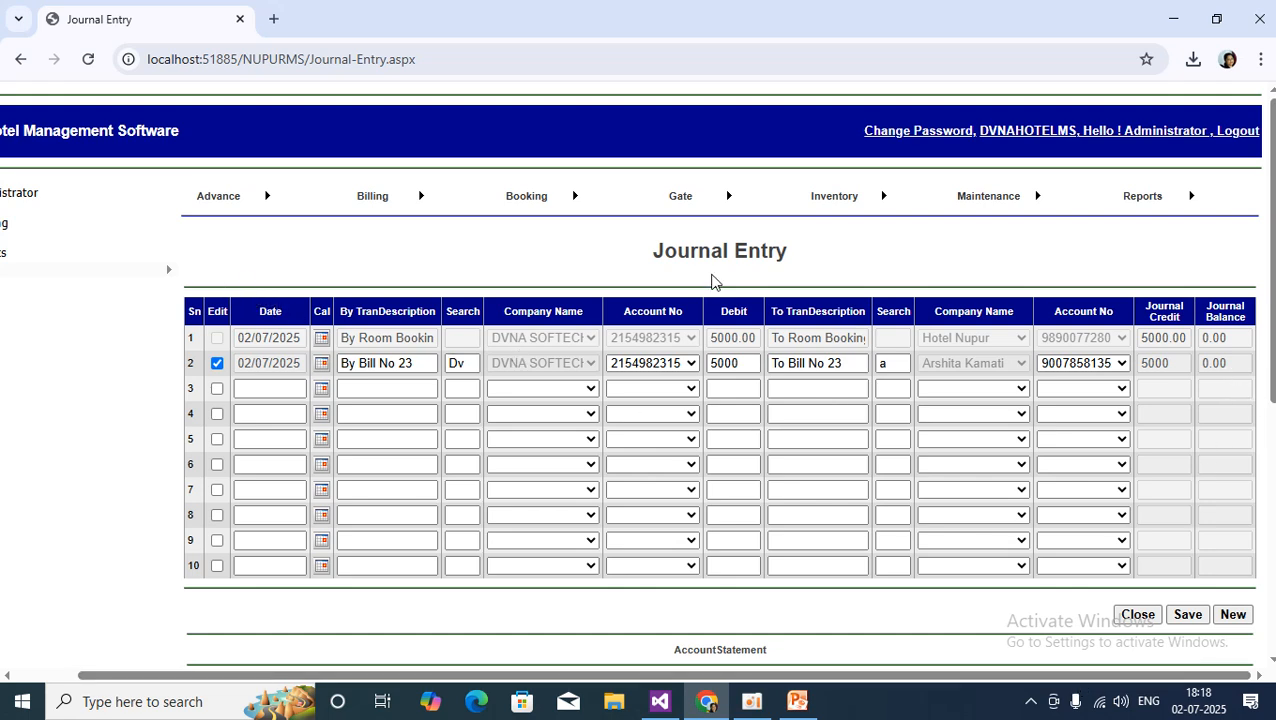
Examine the Date, Debit, To TranDescription and Journal Credit headings and compare row 2's debit, journal credit and balance amounts.
double_click(270, 311)
click(735, 311)
drag(771, 311, 865, 311)
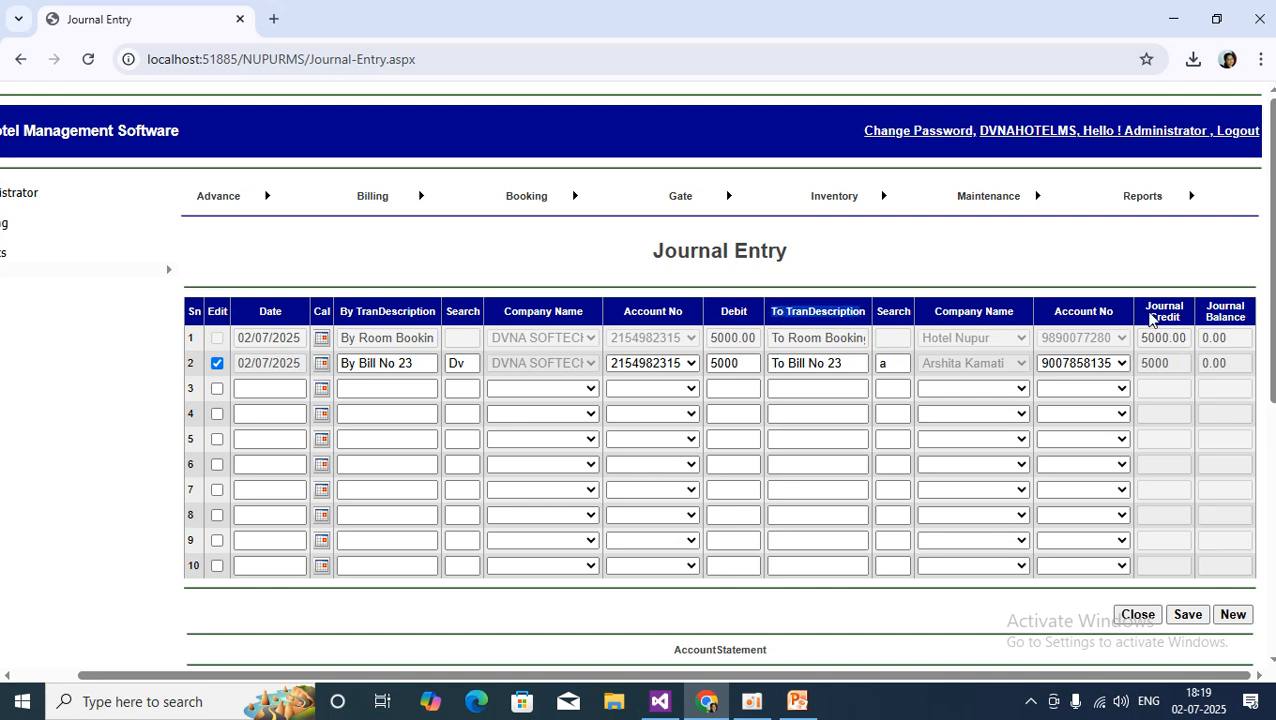
click(1148, 314)
click(1017, 236)
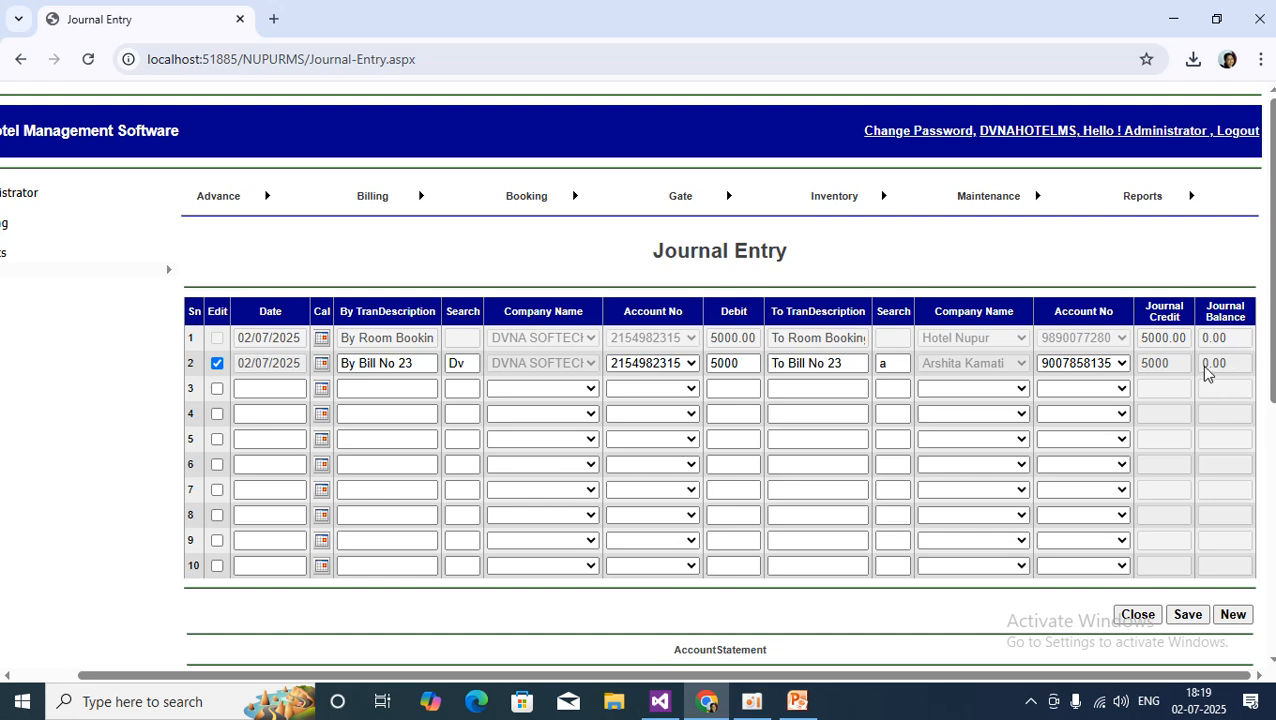
drag(1203, 366, 1234, 364)
drag(750, 365, 712, 366)
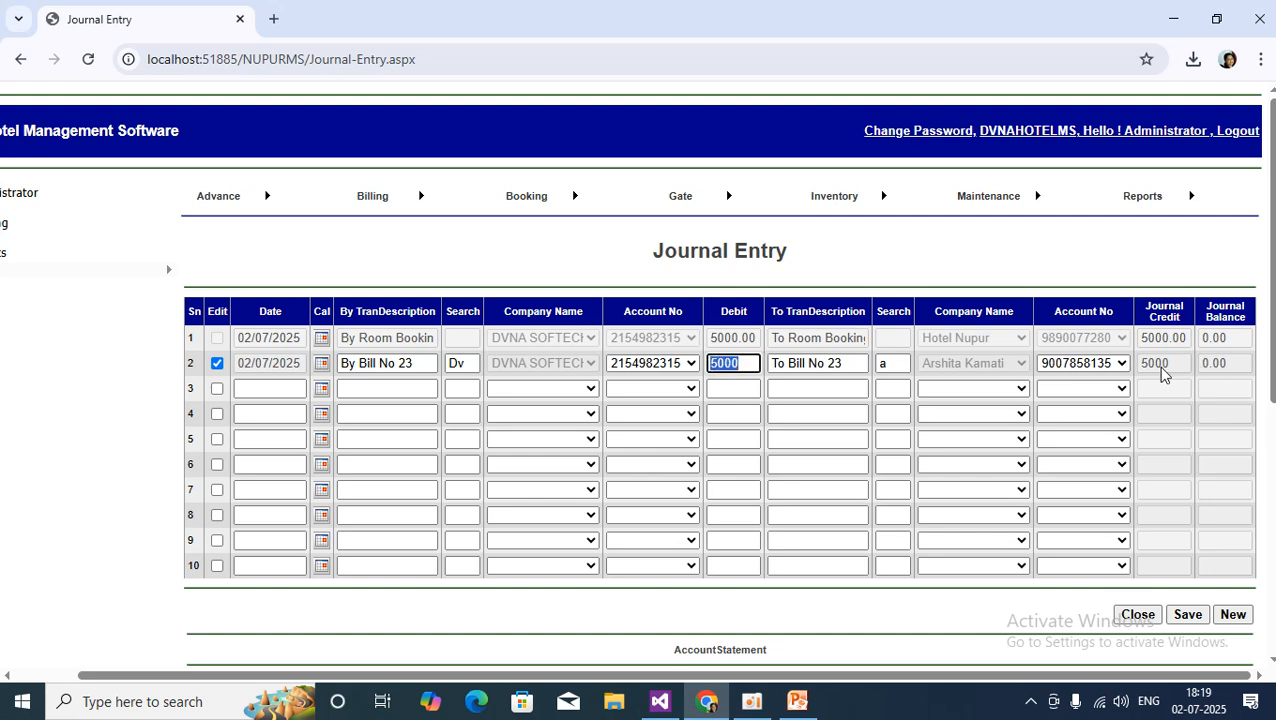
click(810, 240)
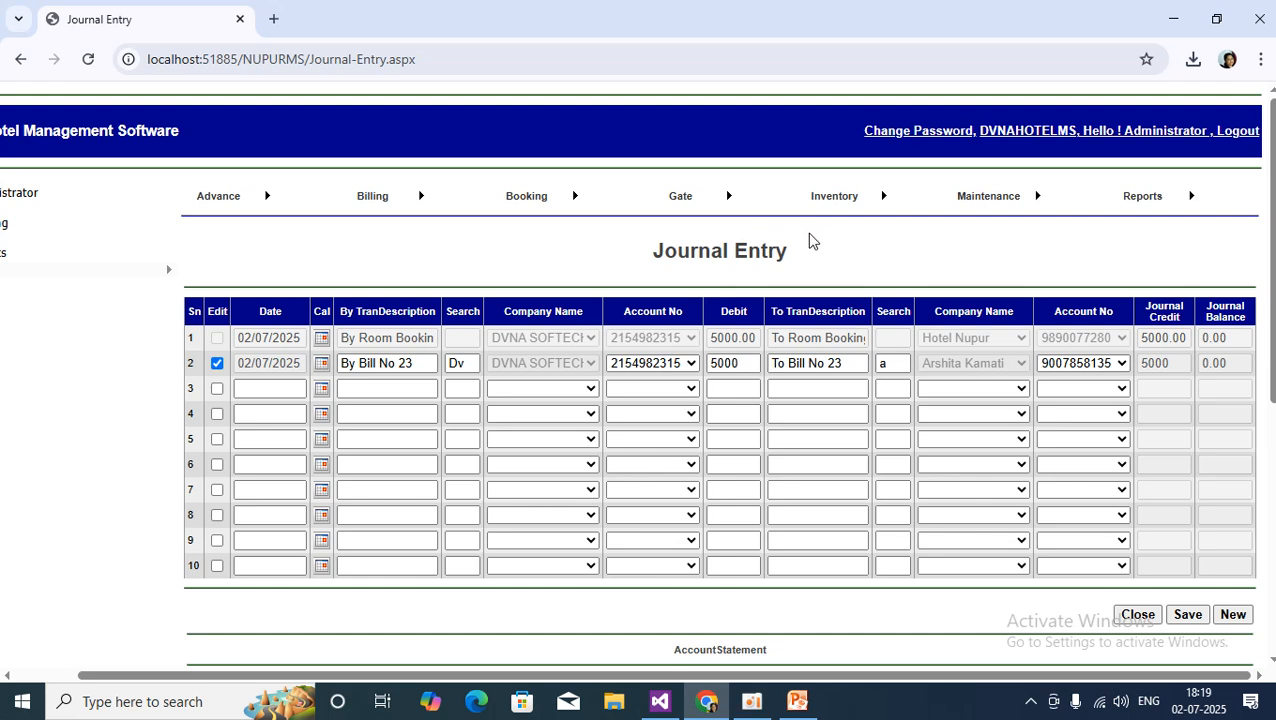
Change row 2's debit amount to 4000.
click(744, 365)
key(BackSpace)
text(4)
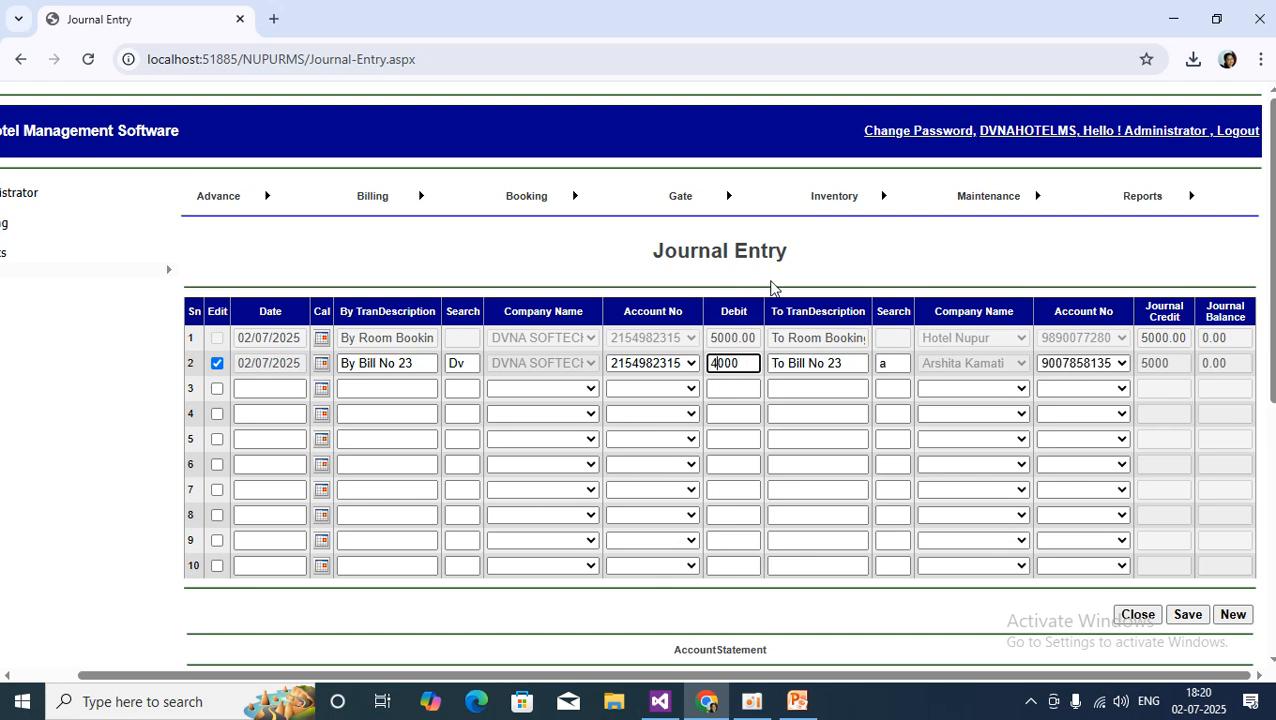
click(830, 265)
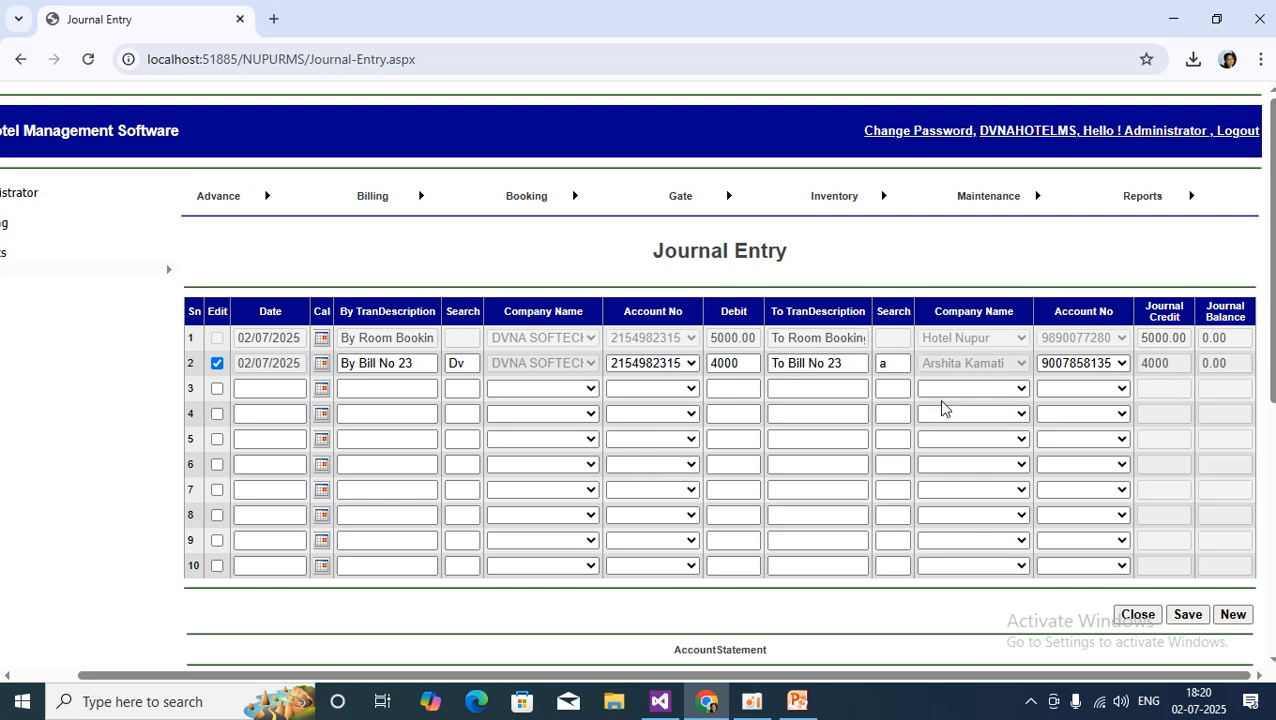
Set row 2's debit amount back to 5000.
click(751, 363)
double_click(751, 363)
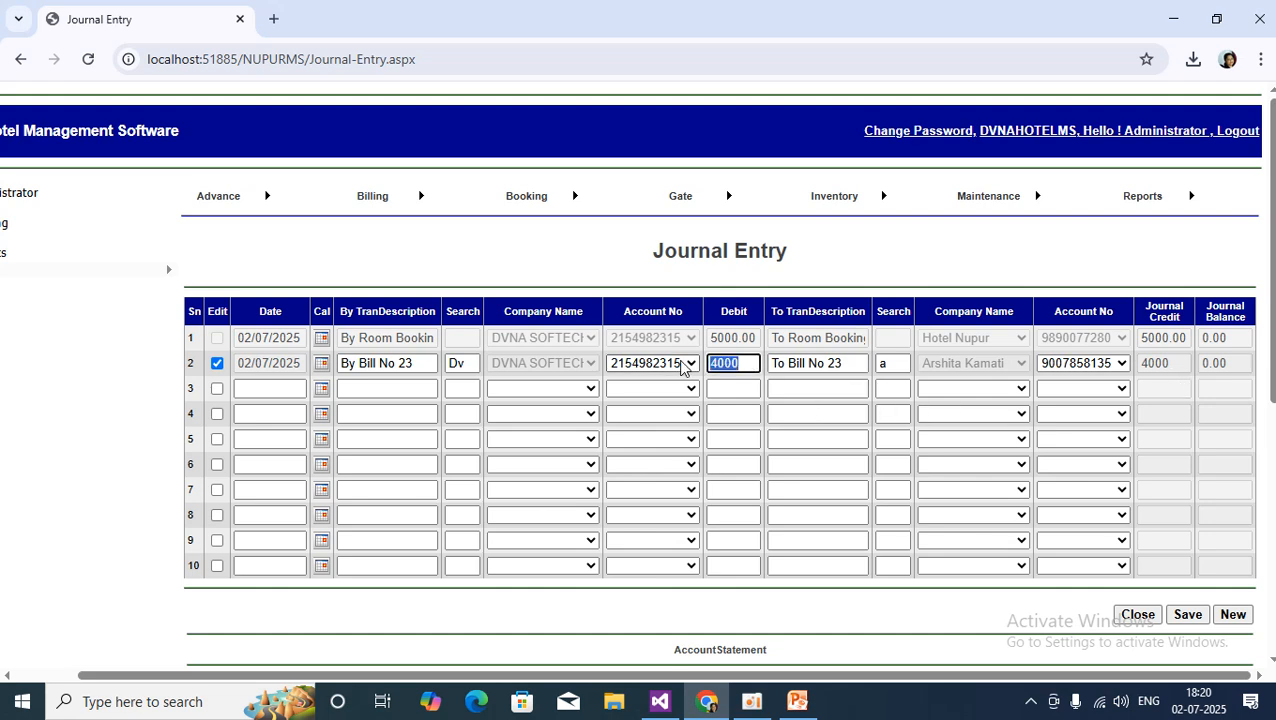
key(BackSpace)
text(5000)
click(872, 260)
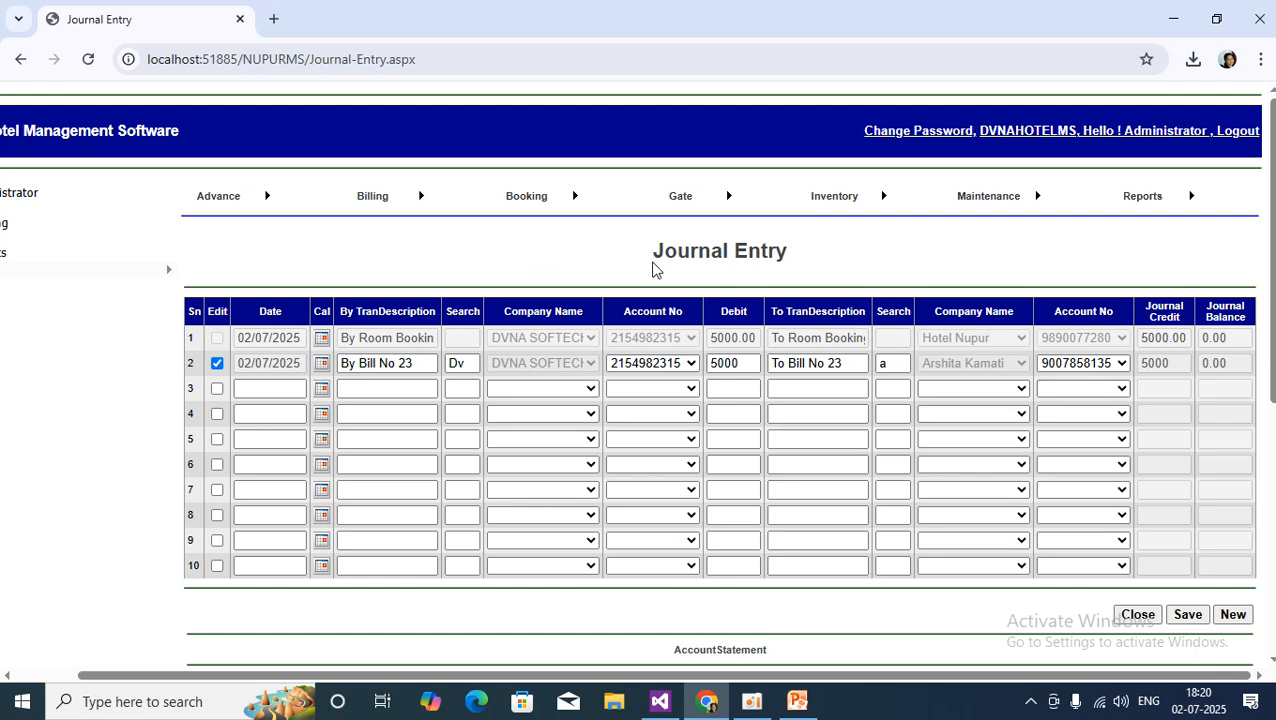
Save the journal entry for Bill No 23 and check the save message below the entry grid.
drag(658, 253, 797, 262)
click(866, 242)
double_click(722, 316)
click(1189, 615)
scroll(794, 583, down, 2)
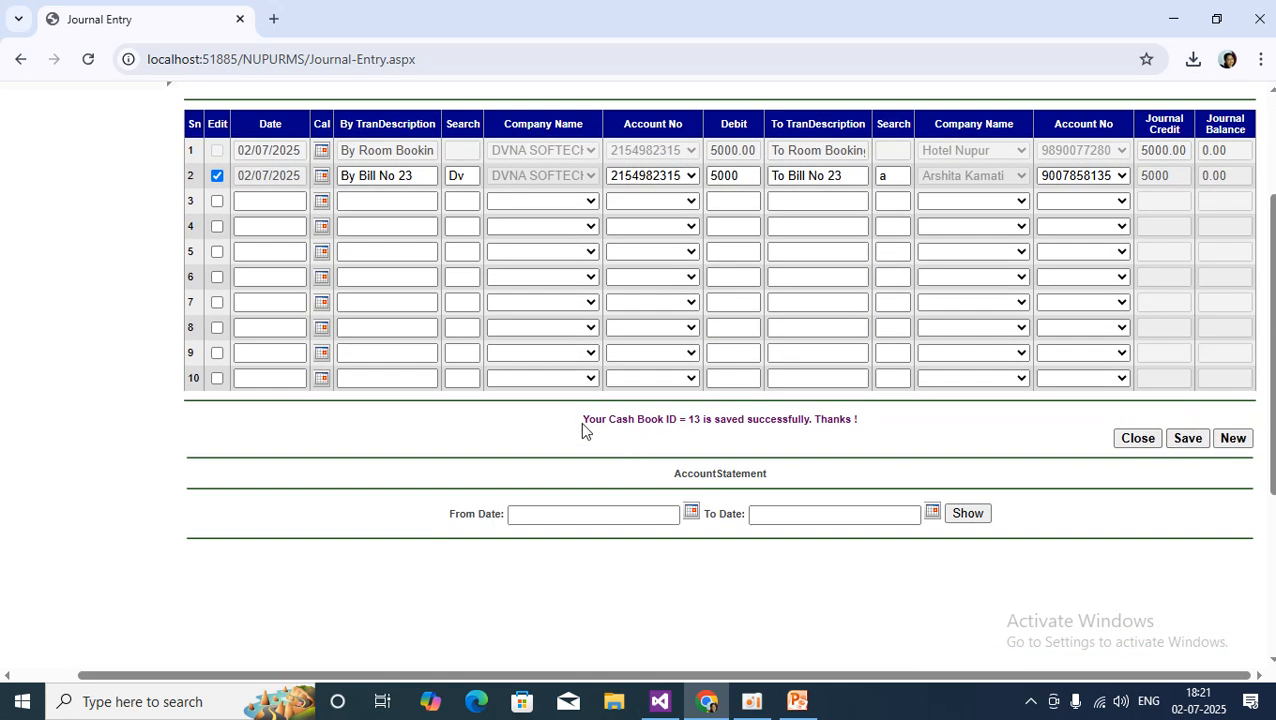
drag(582, 421, 879, 438)
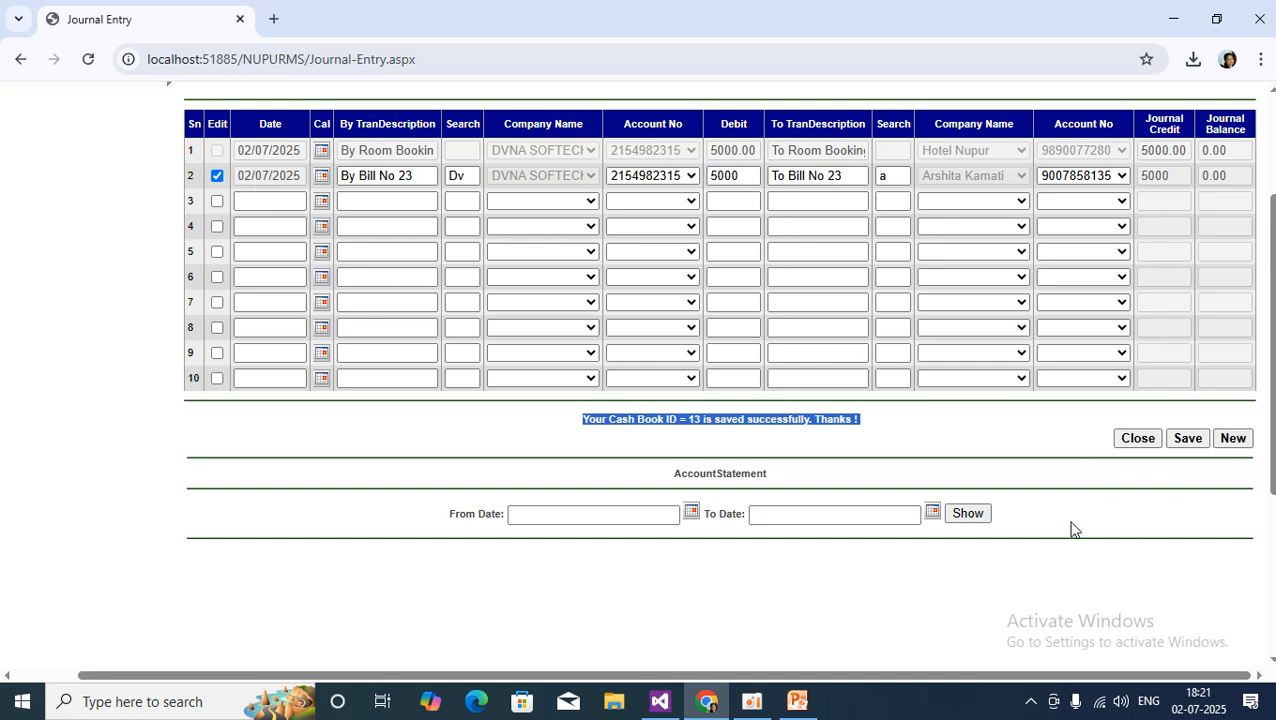
scroll(1072, 529, up, 2)
scroll(1072, 529, down, 2)
click(584, 425)
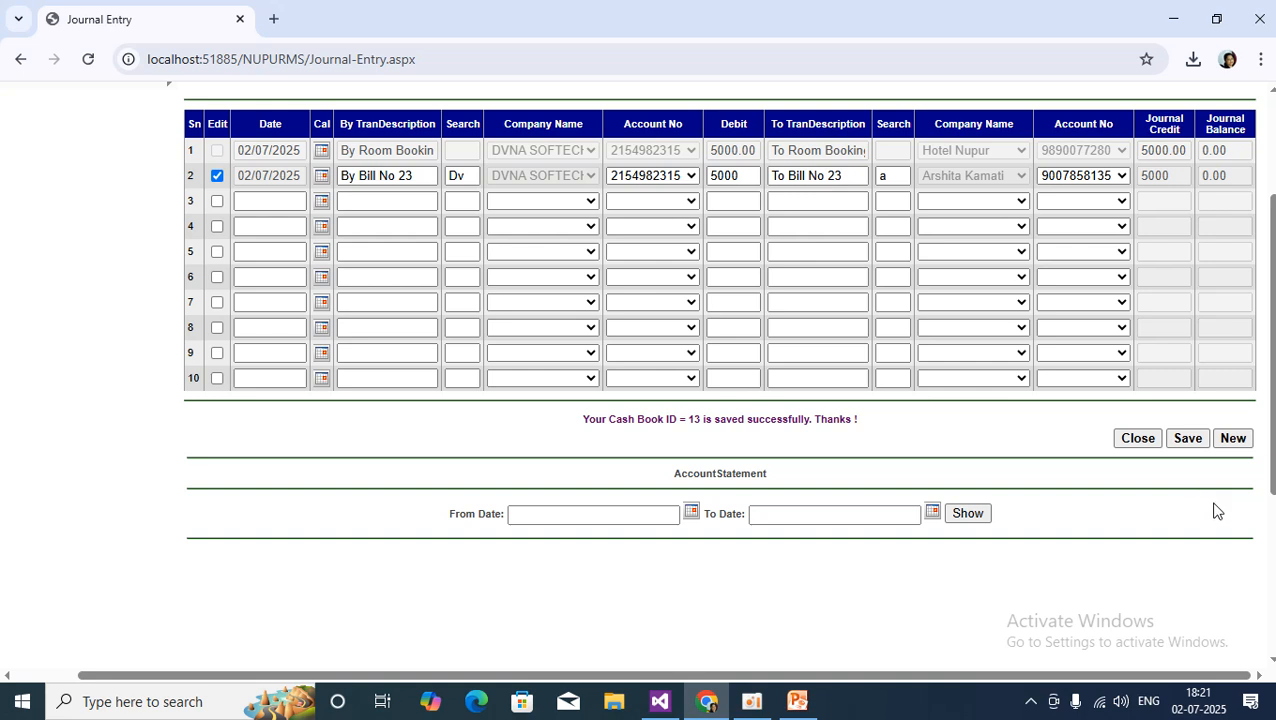
Start a new journal entry, enable row 2 for editing and date it 02/07/2025.
click(1234, 438)
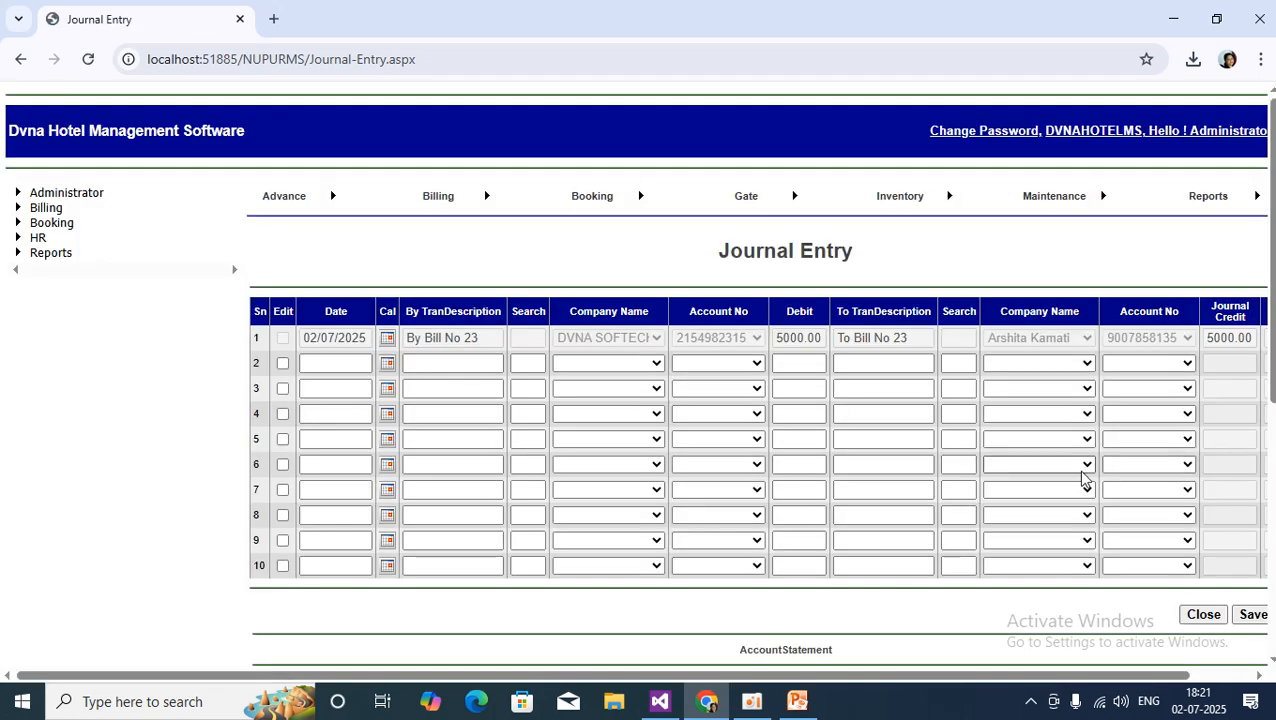
click(1226, 676)
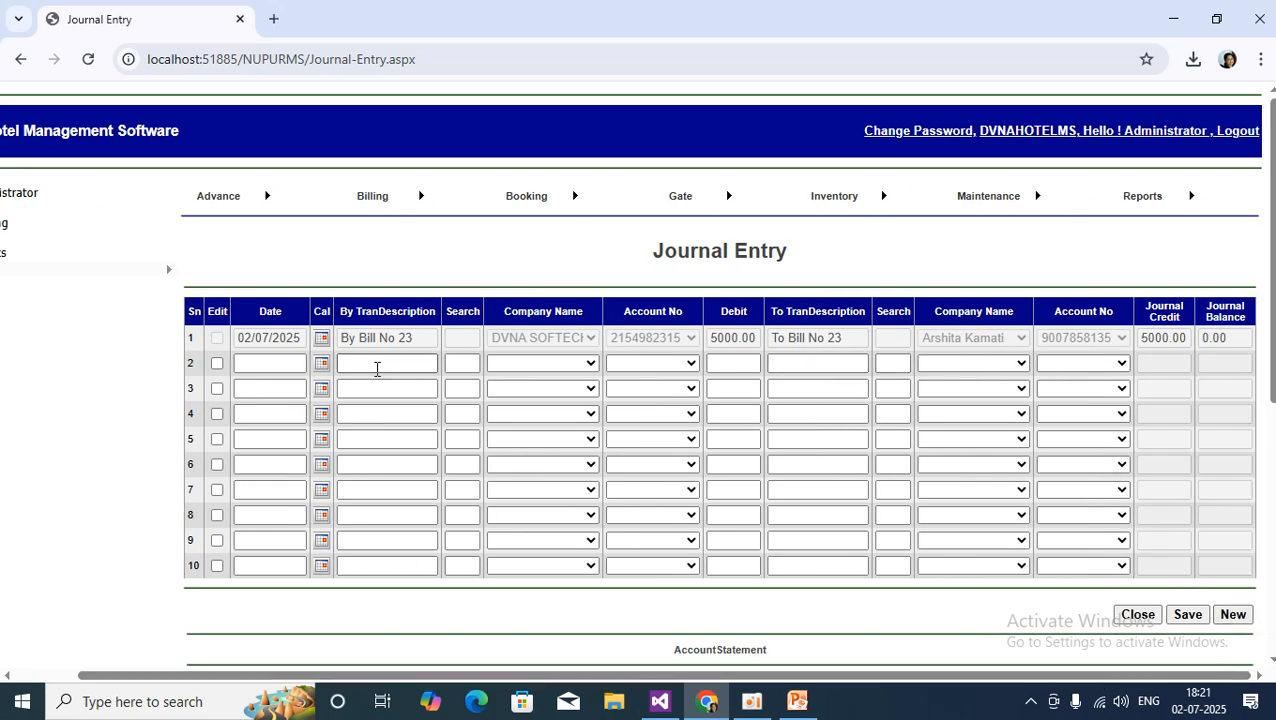
click(217, 364)
click(321, 364)
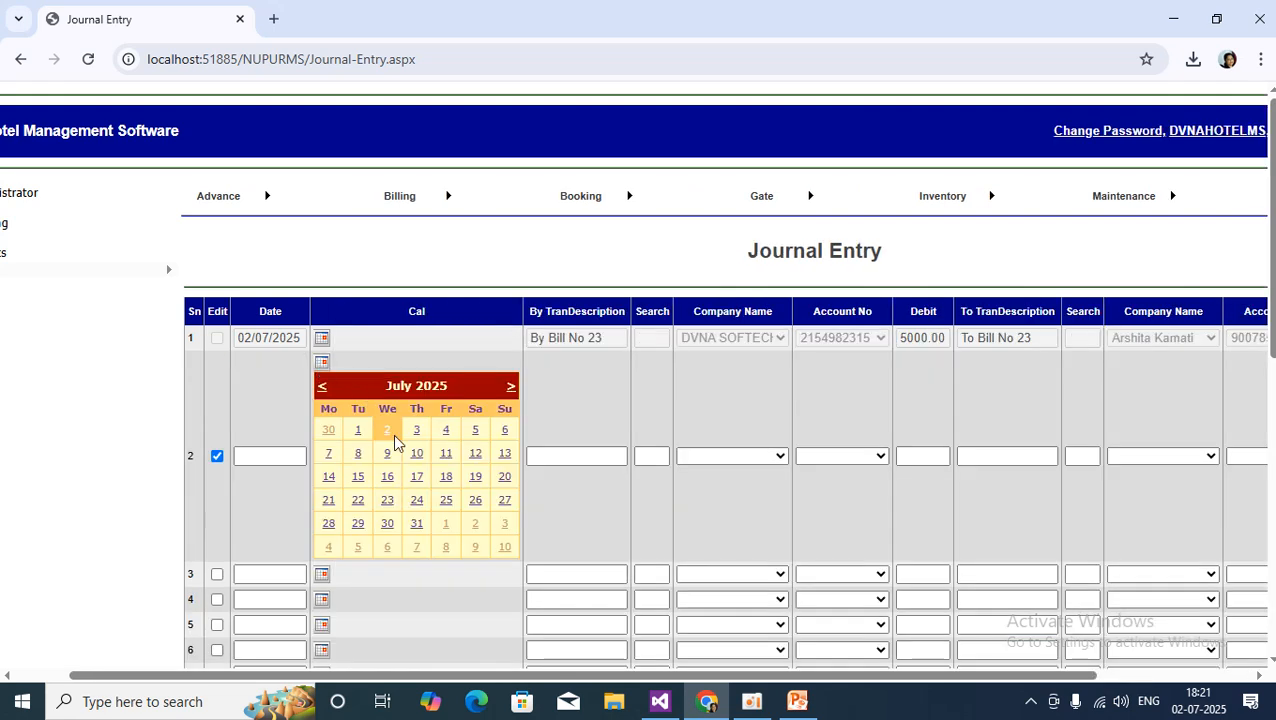
click(392, 436)
Set row 2's By TranDescription to "By Bill No 23".
click(364, 366)
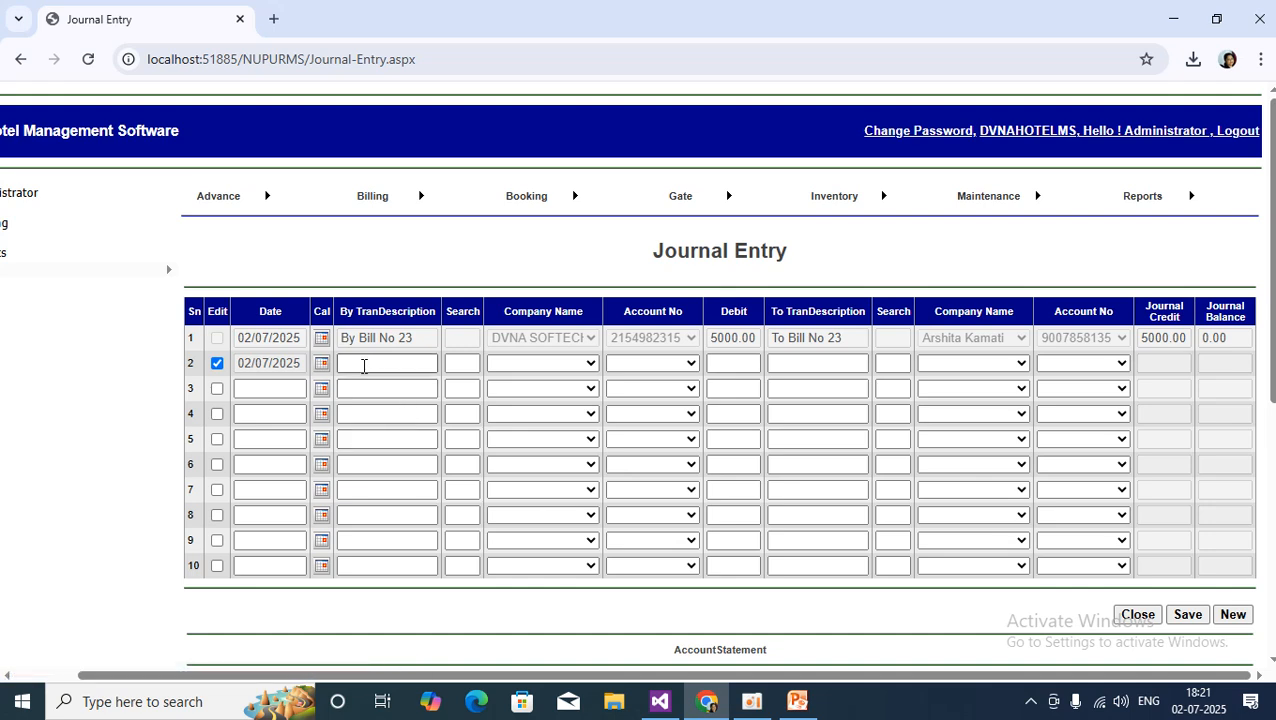
click(364, 366)
text(By Bill No 24)
click(462, 359)
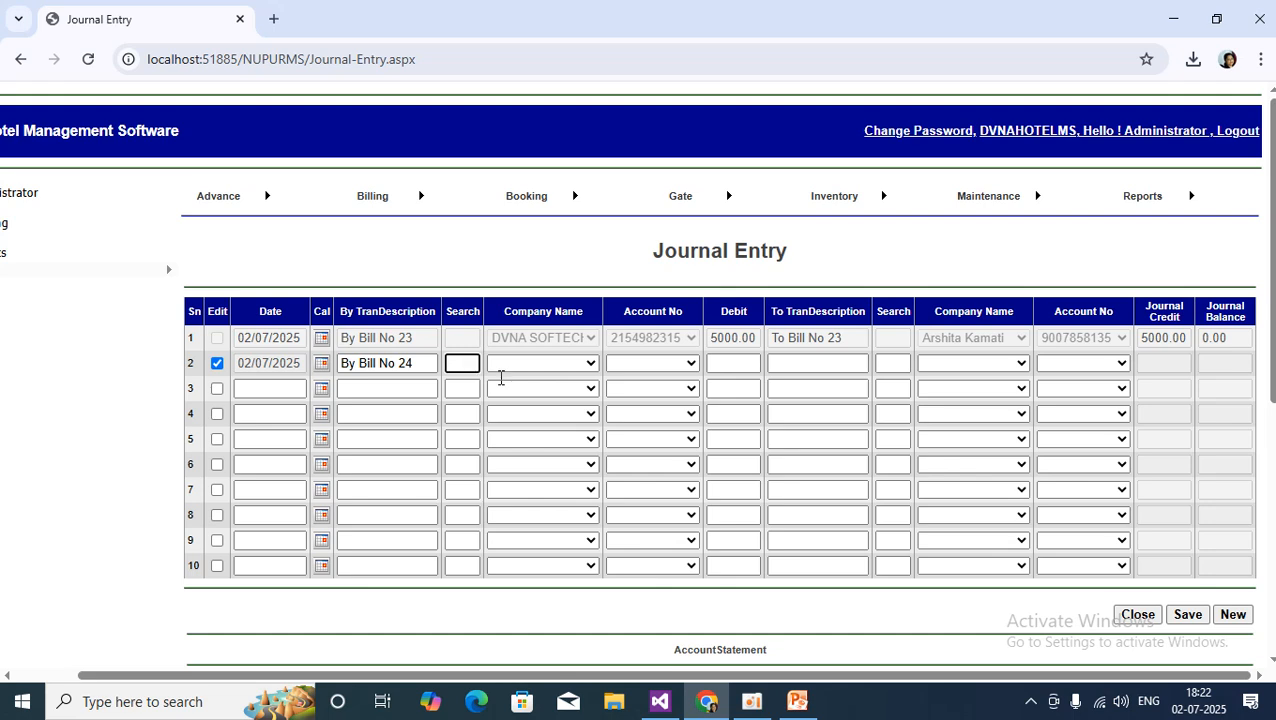
click(430, 363)
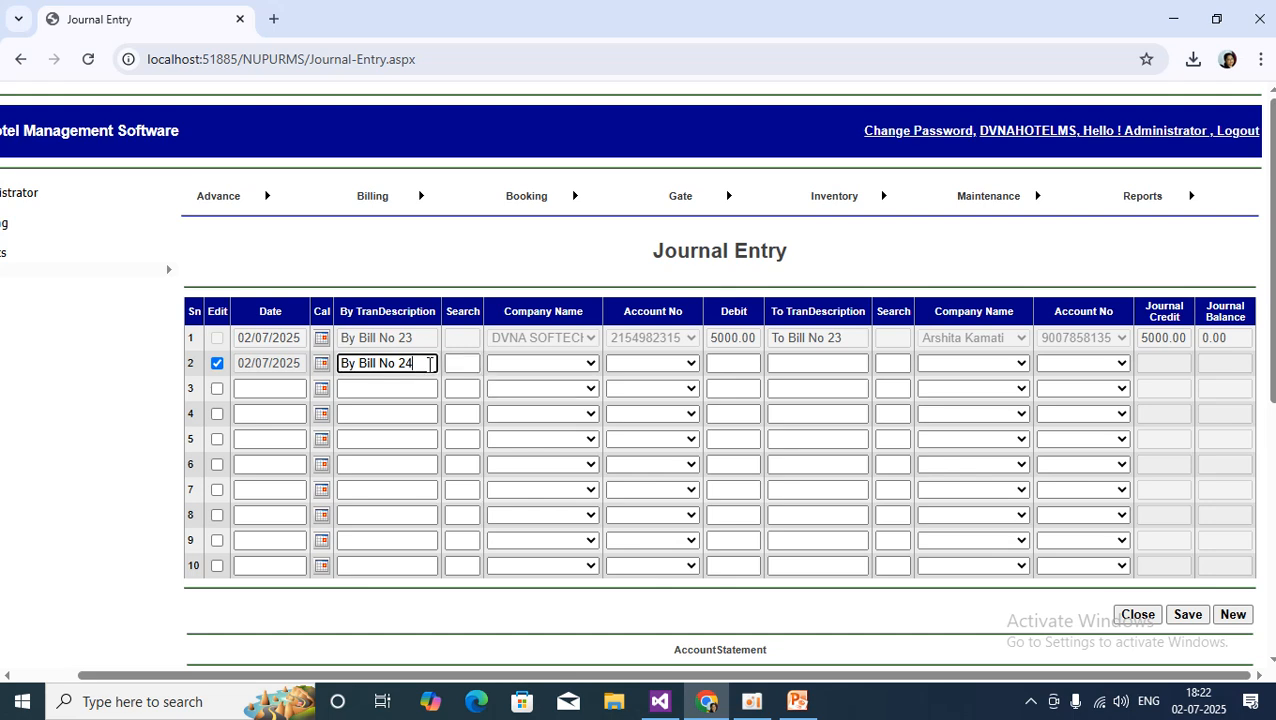
key(BackSpace)
text(3)
click(465, 366)
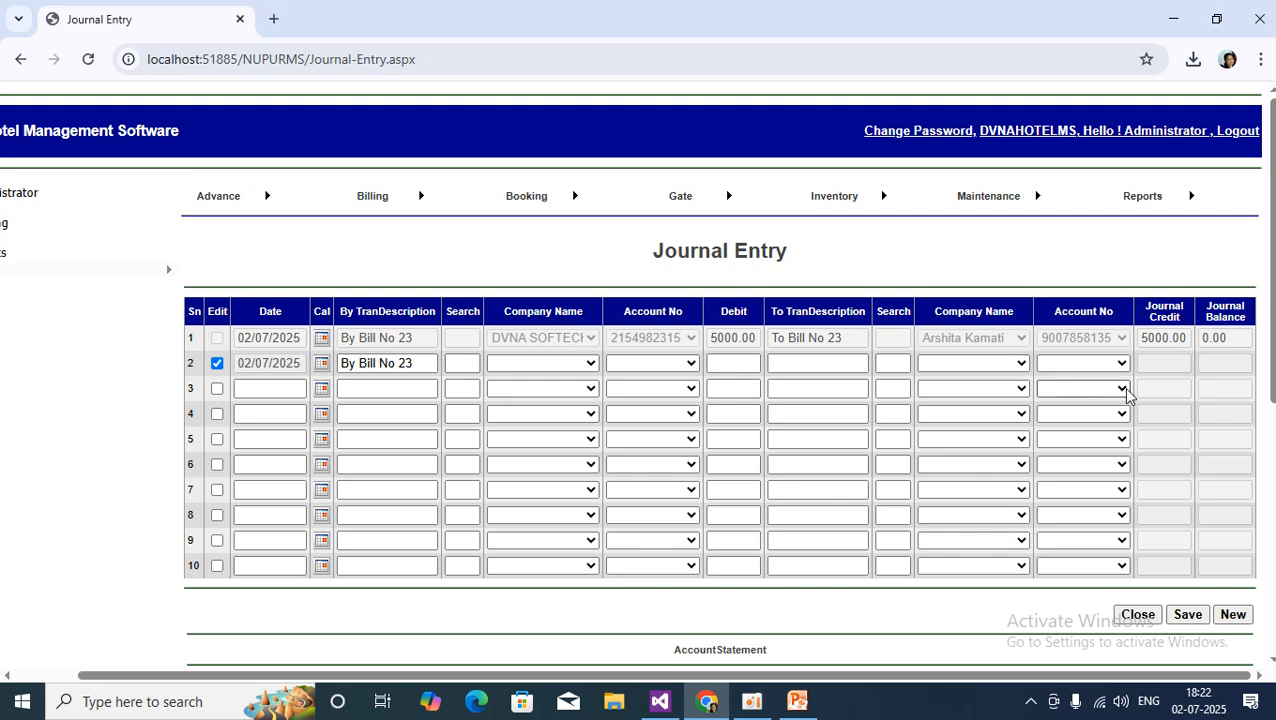
Search "A" for row 2's debit side and select the third matching company with its first listed account number.
click(456, 363)
text(A)
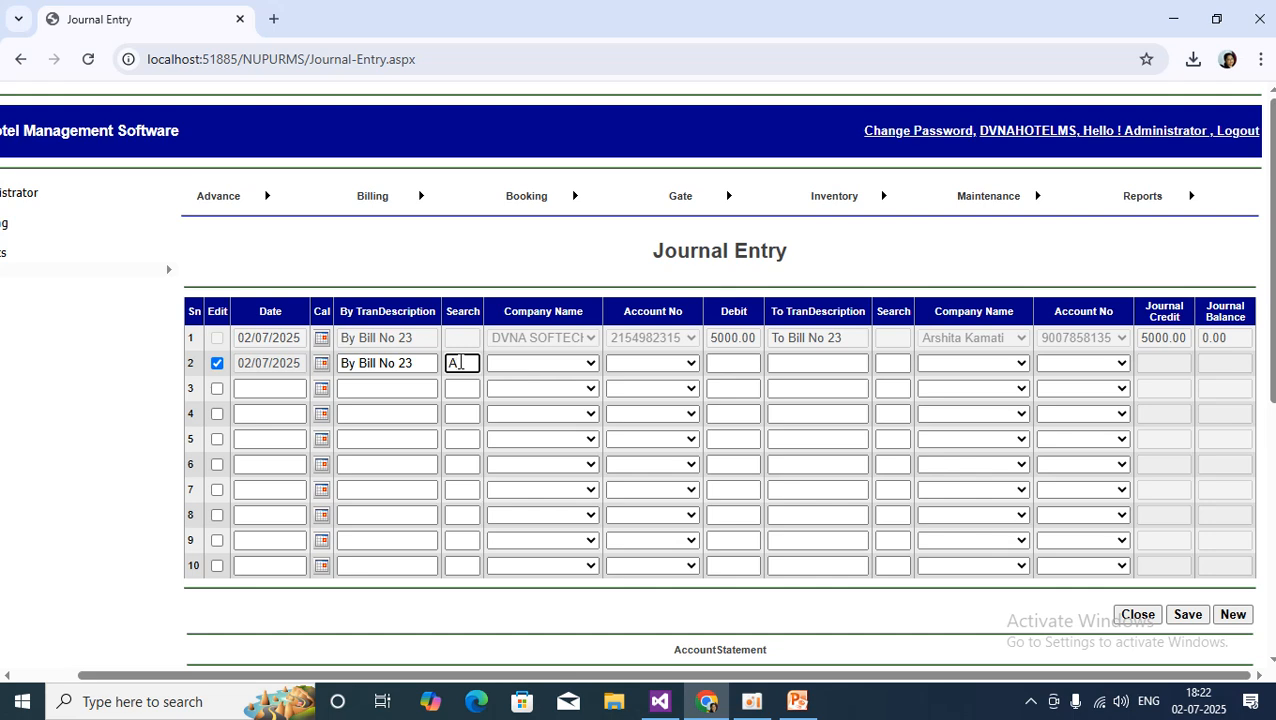
click(572, 365)
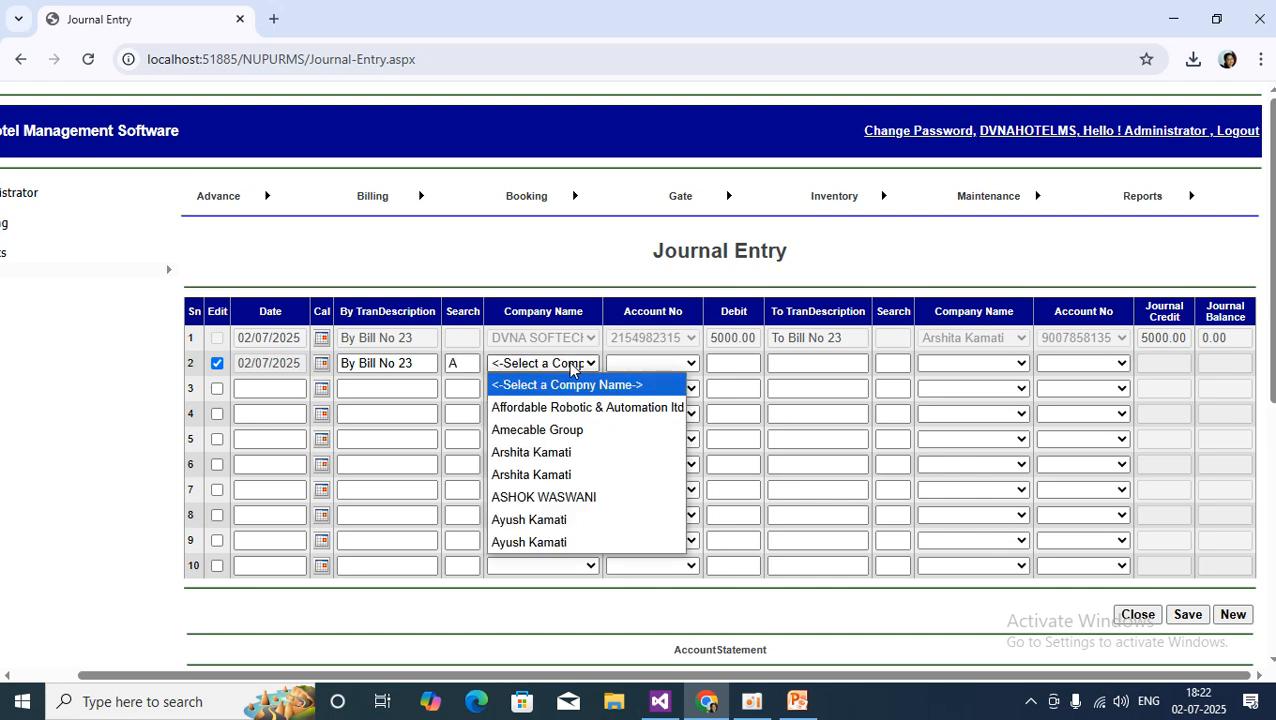
click(568, 455)
click(660, 366)
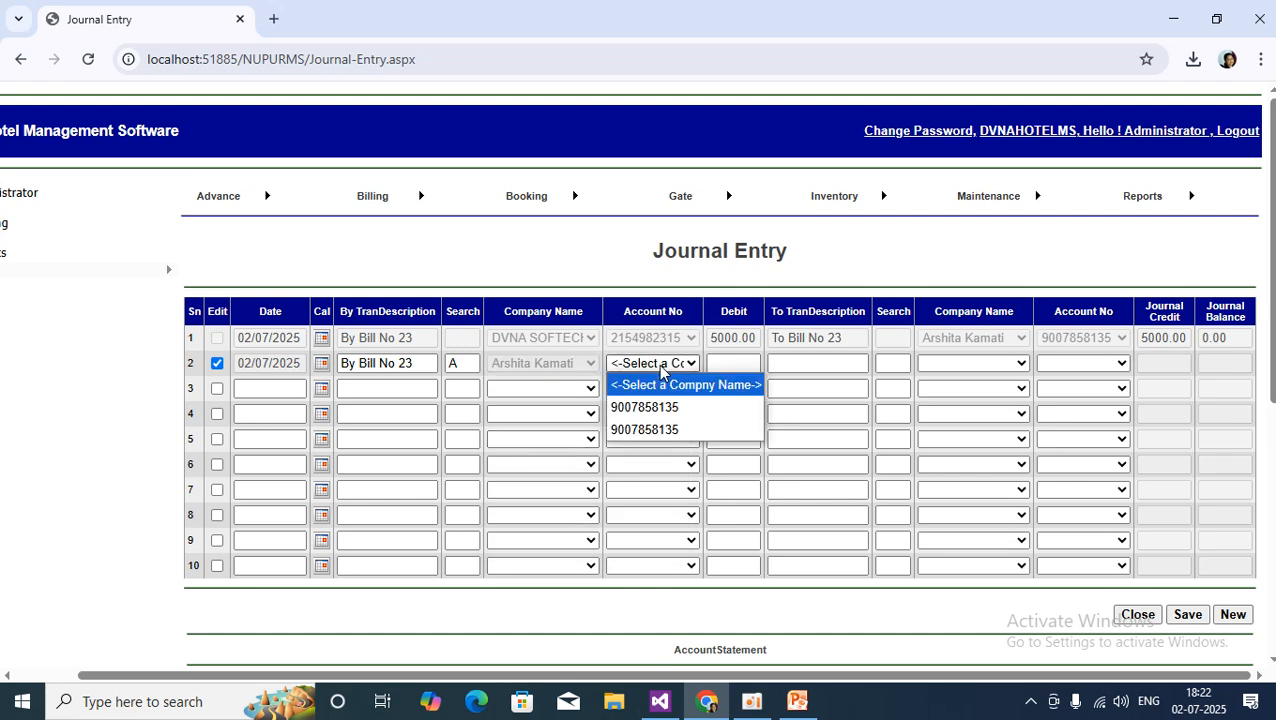
click(678, 406)
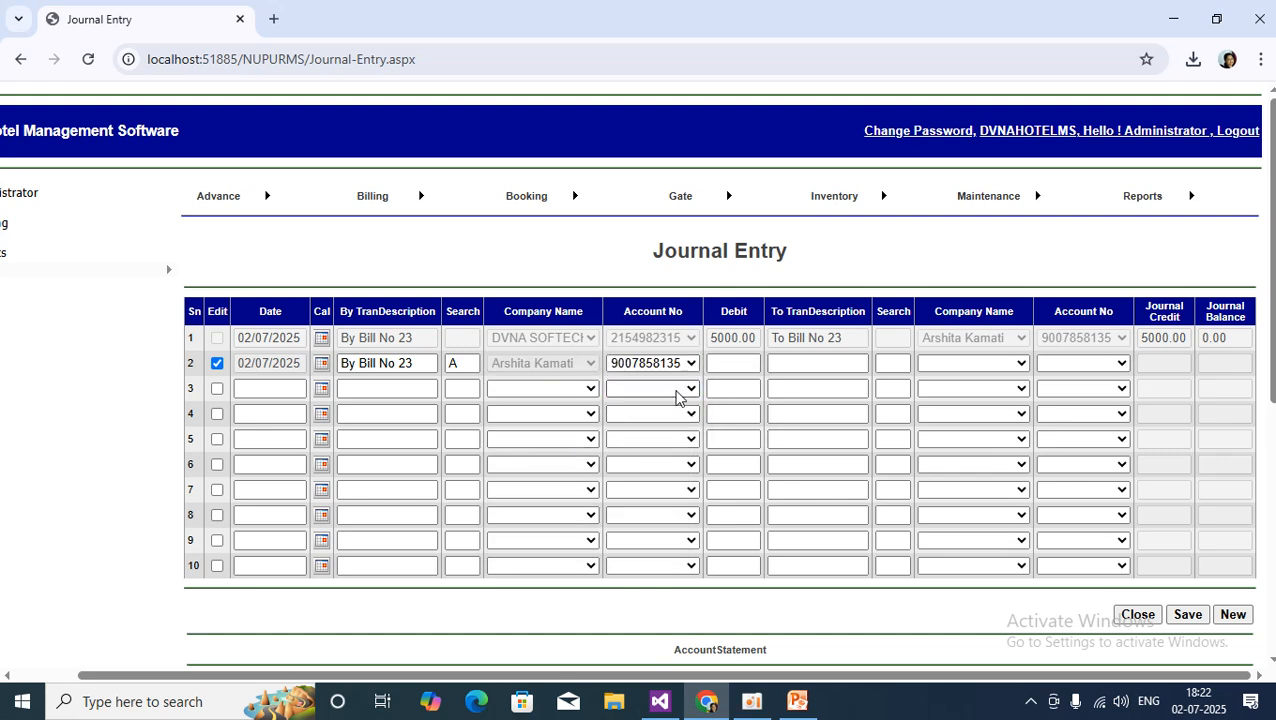
Enter a debit amount of 5000 in row 2 and the To TranDescription "To Bill No 23".
click(738, 363)
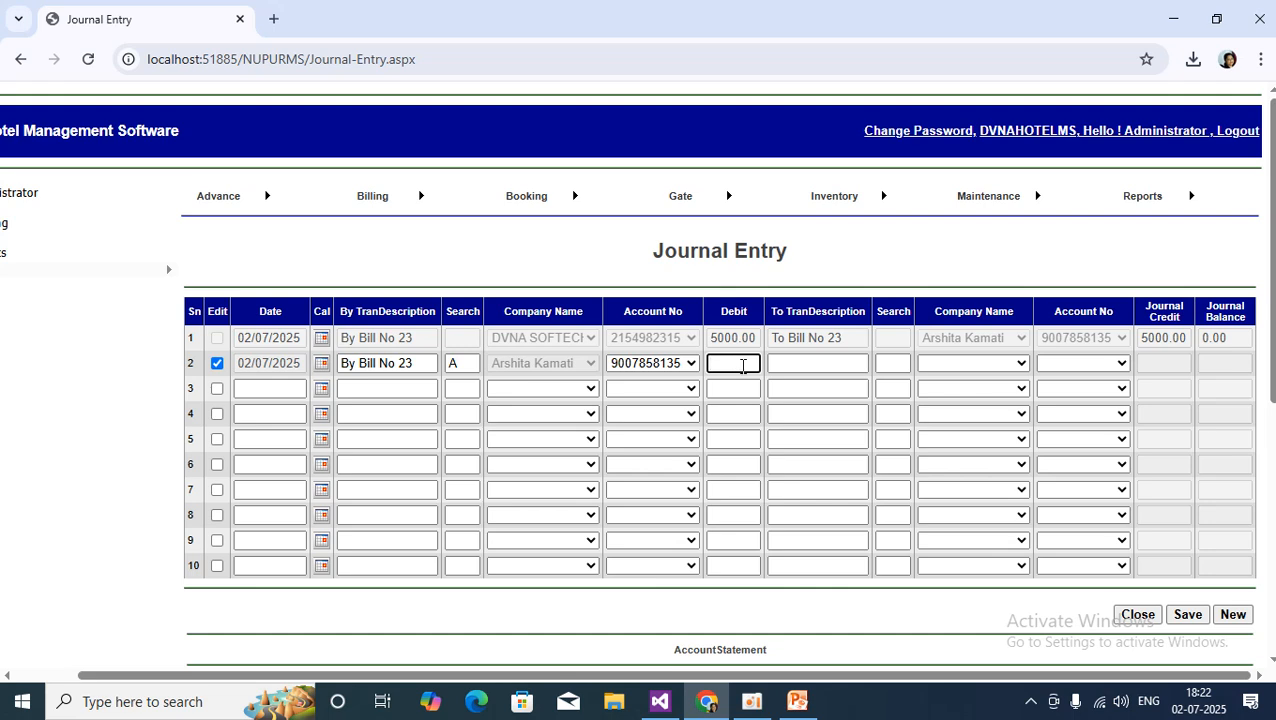
text(5000)
click(790, 366)
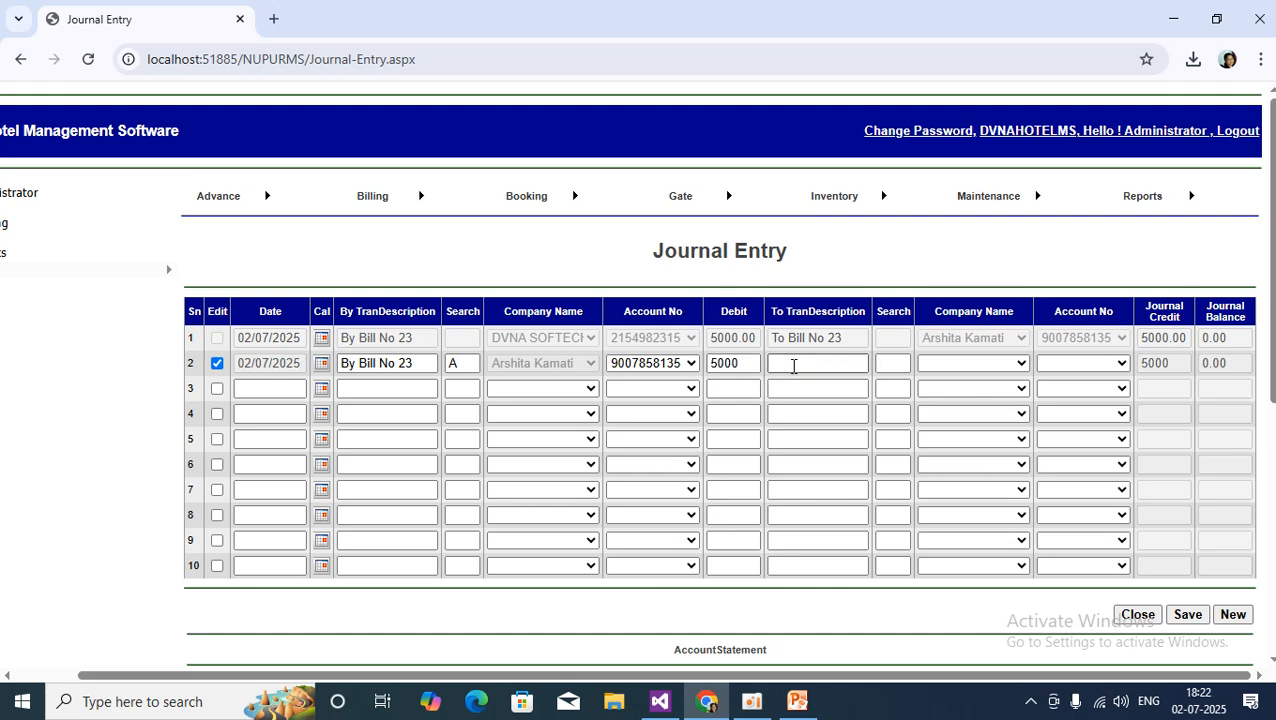
click(414, 363)
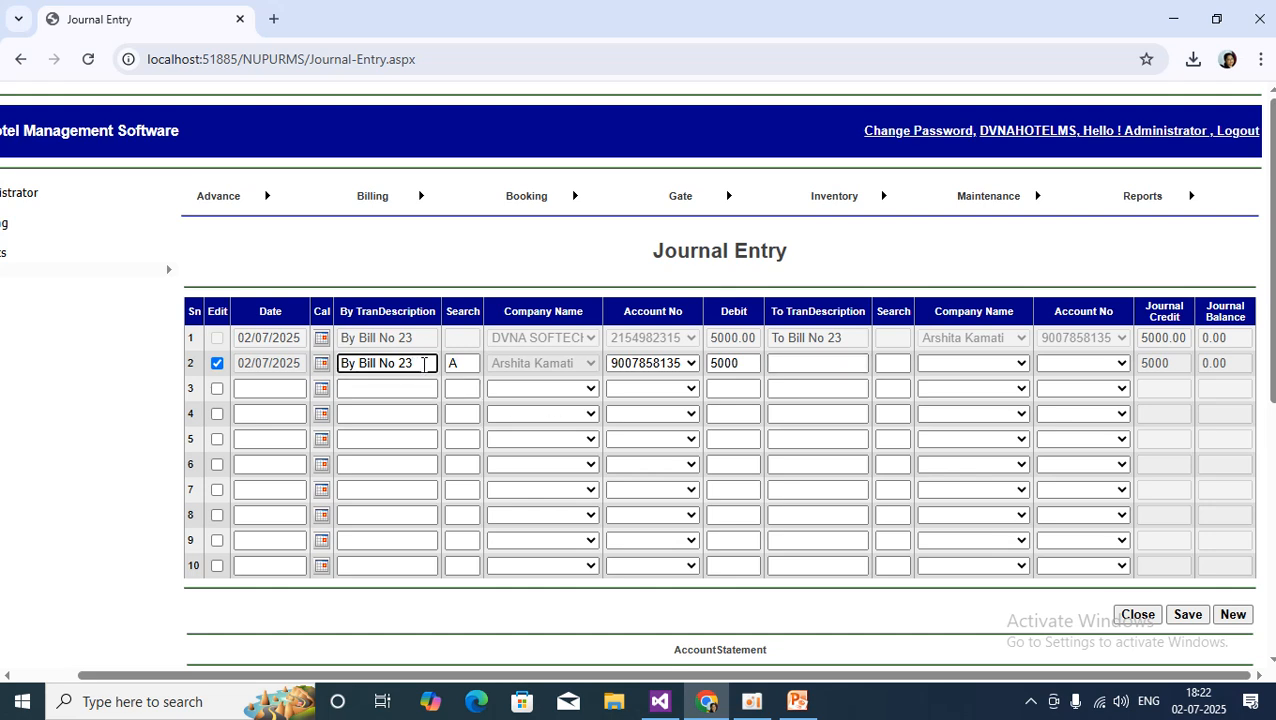
click(790, 365)
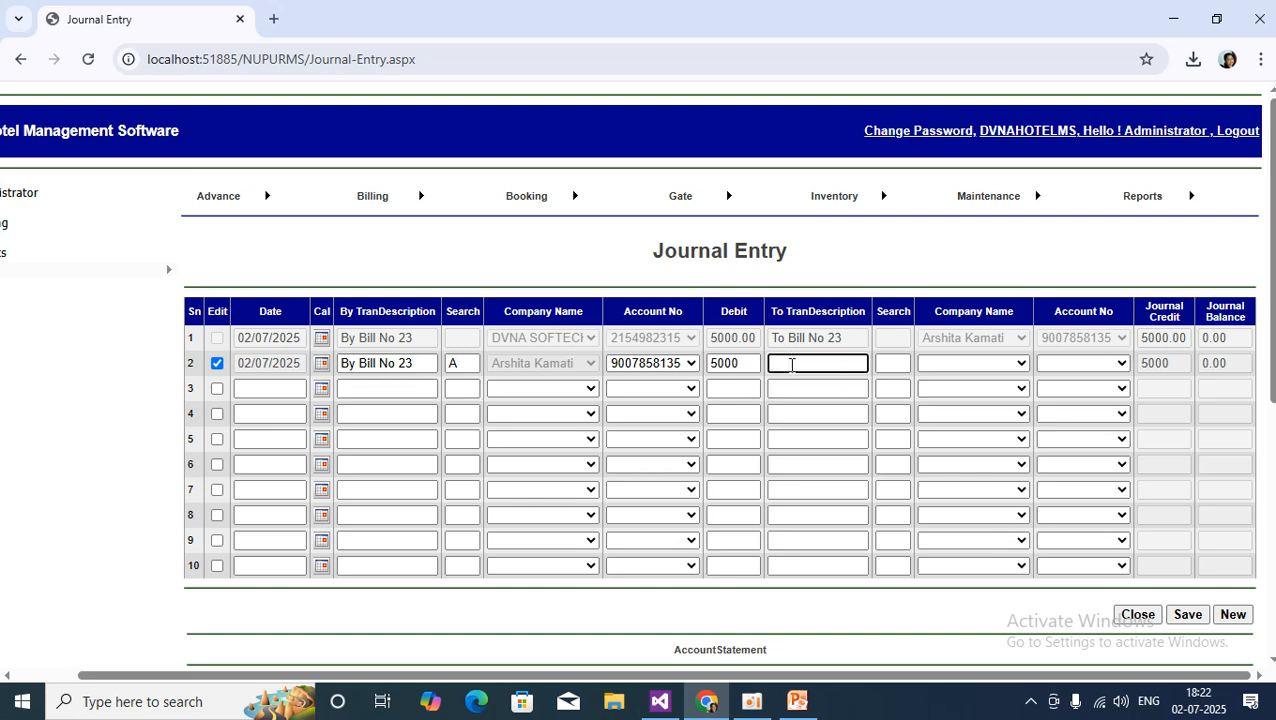
text(To Bill No 23)
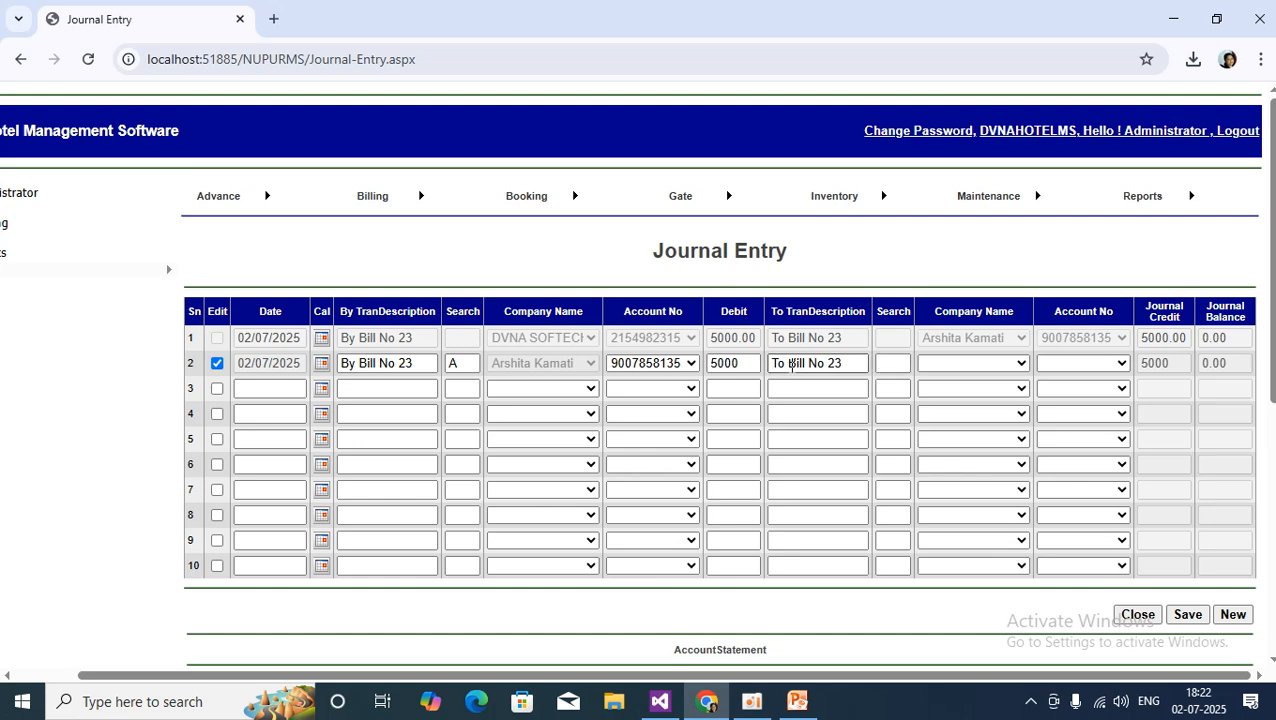
Search "Dv" for row 2's credit side and select the company DVNA SOFTECH with its account number.
click(897, 362)
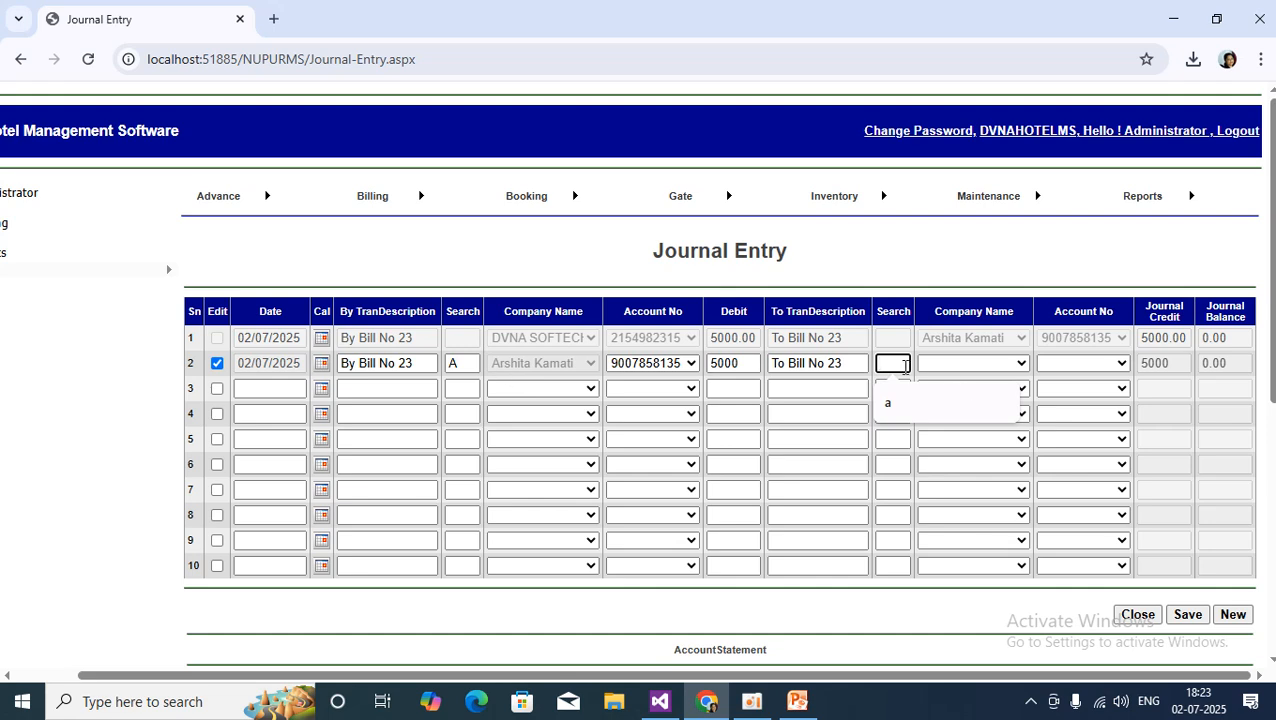
text(Dv)
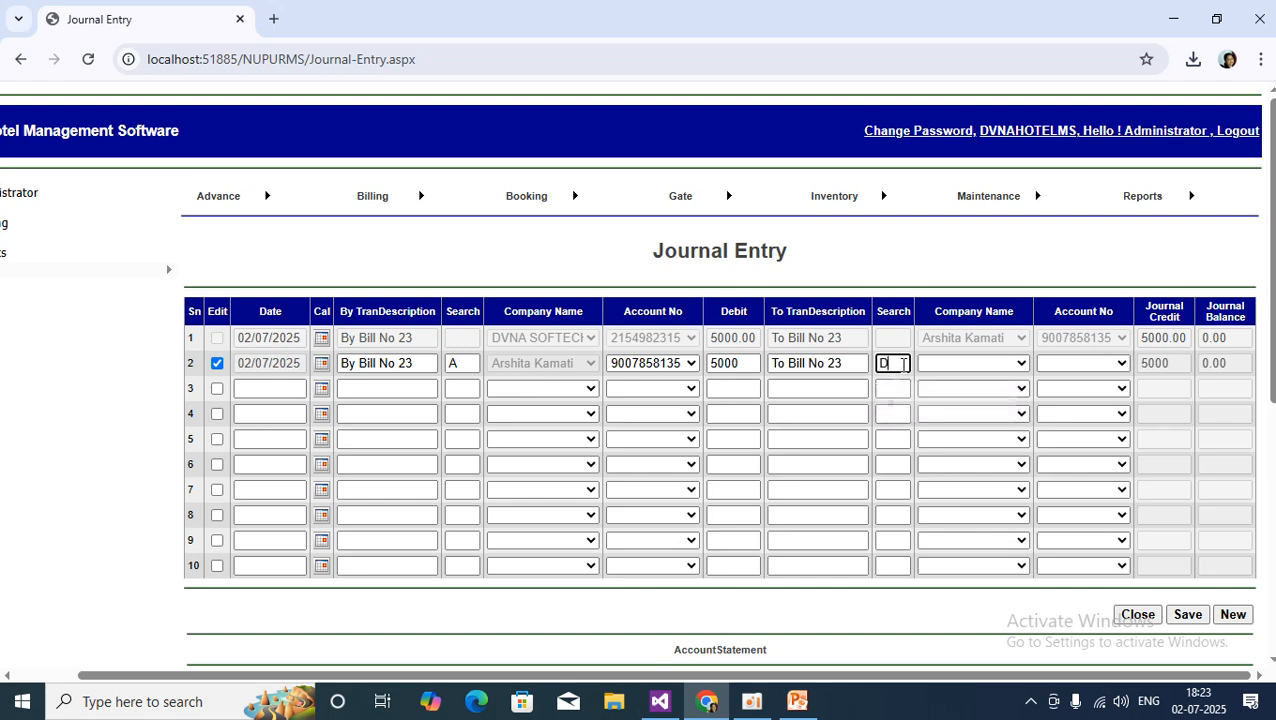
click(976, 366)
click(988, 430)
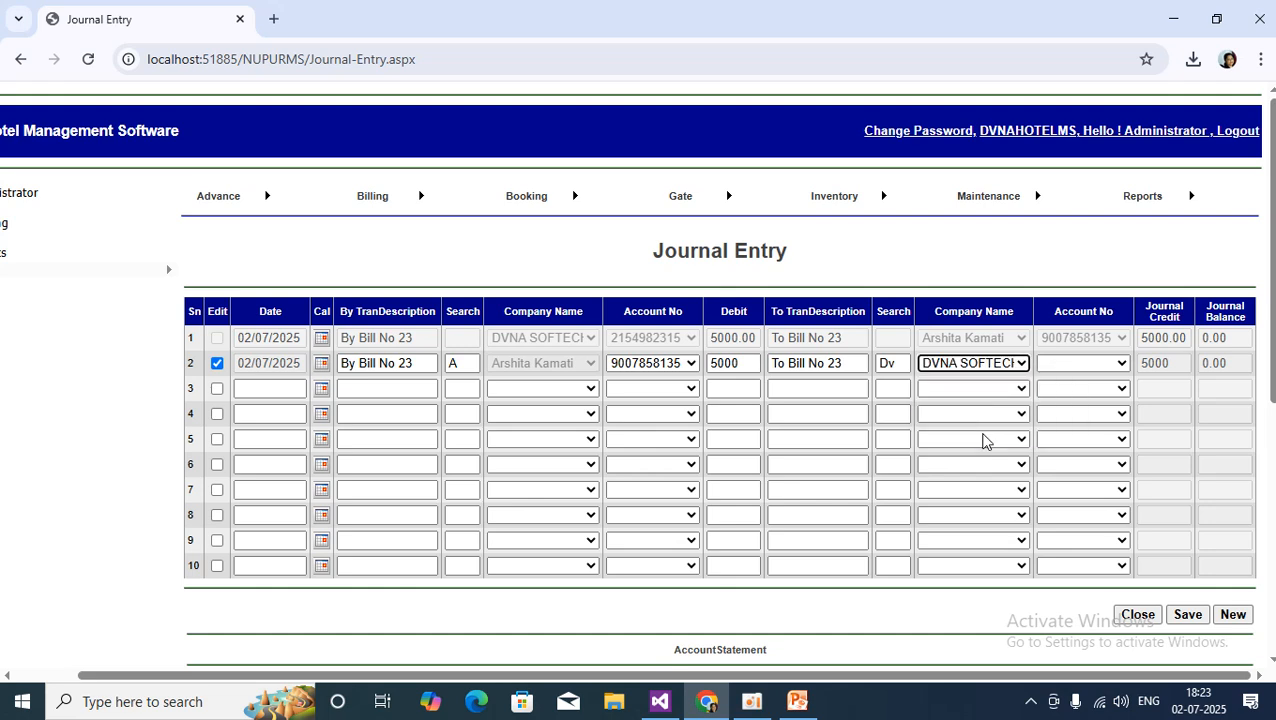
click(1115, 364)
click(1107, 408)
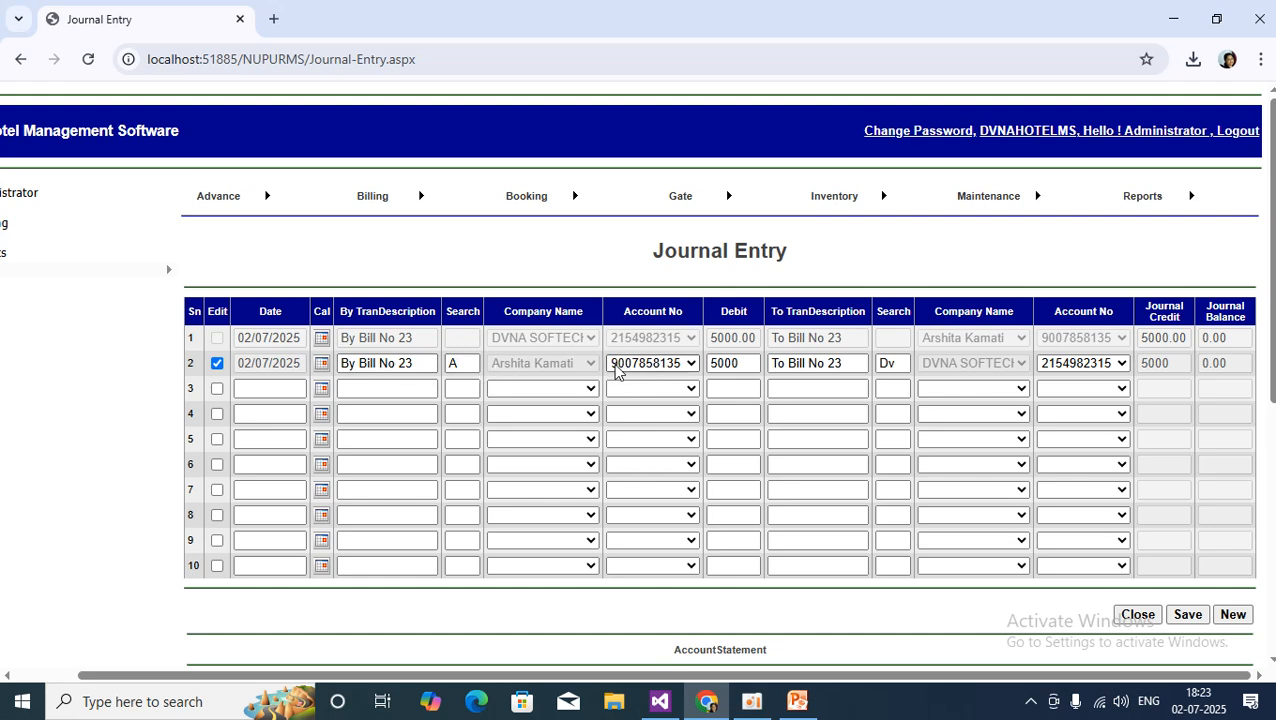
Save the reverse journal entry for Bill No 23 and check the save message.
click(744, 362)
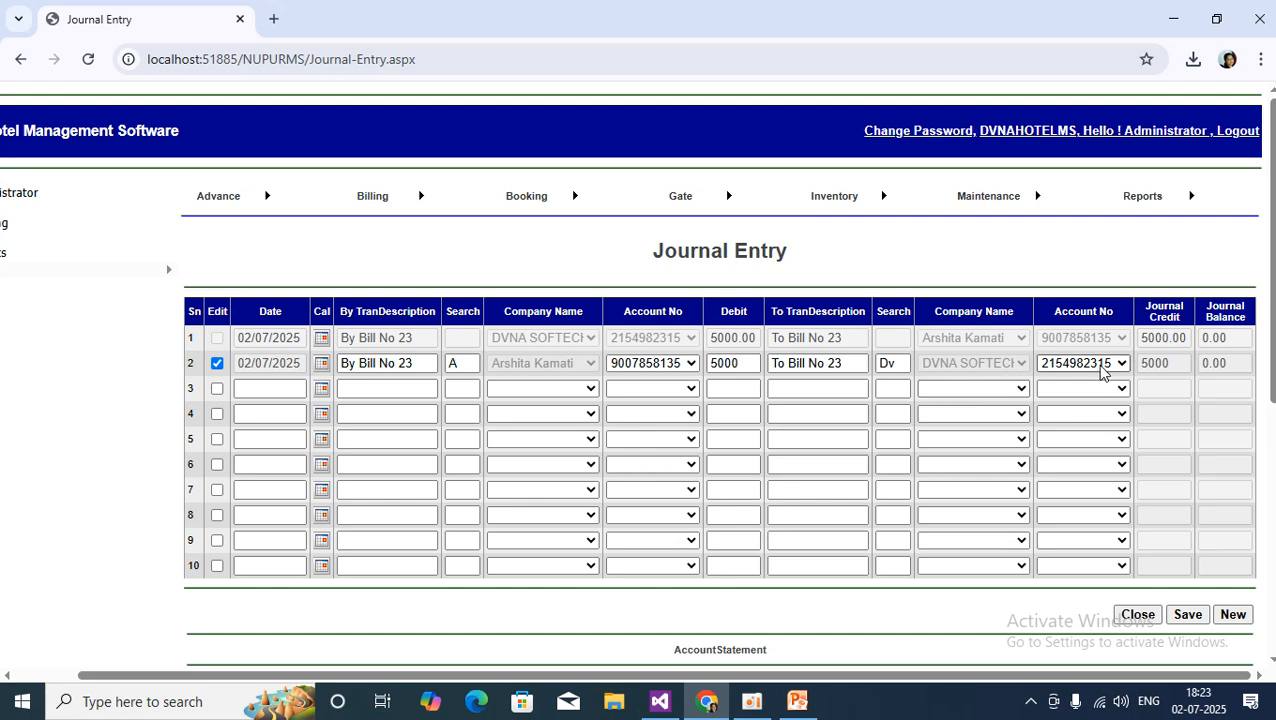
scroll(1100, 372, down, 1)
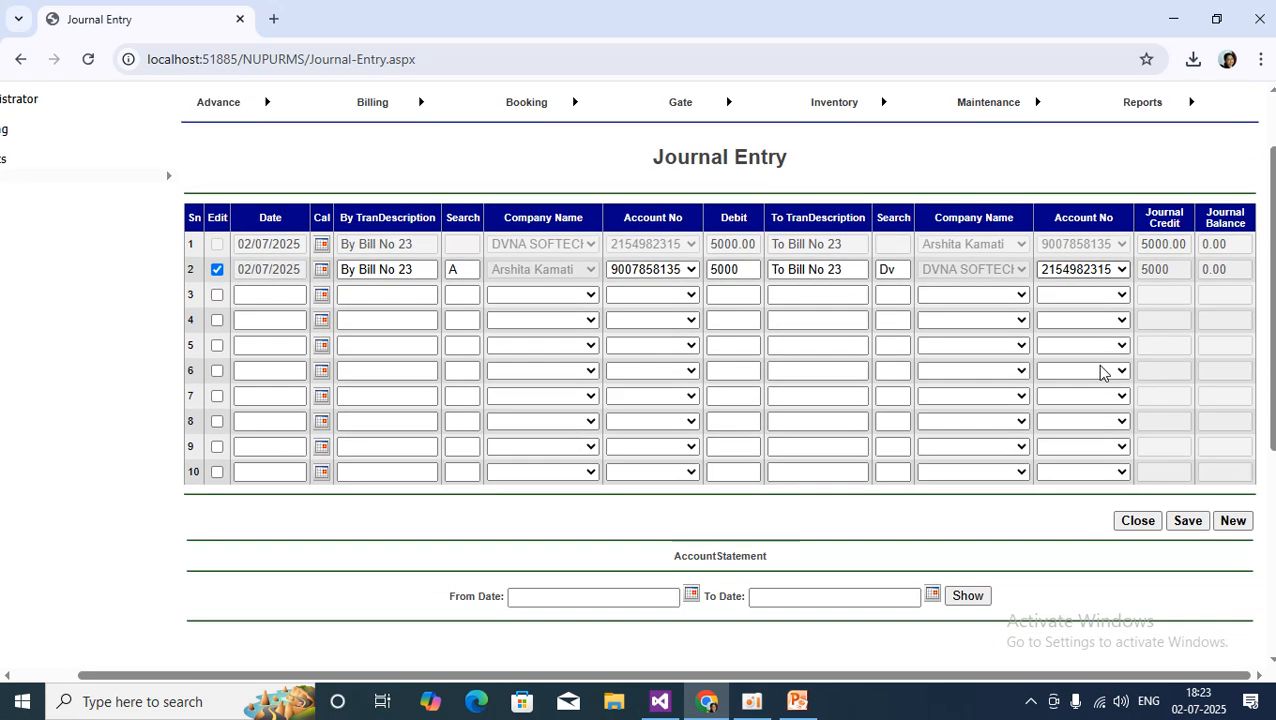
click(1188, 521)
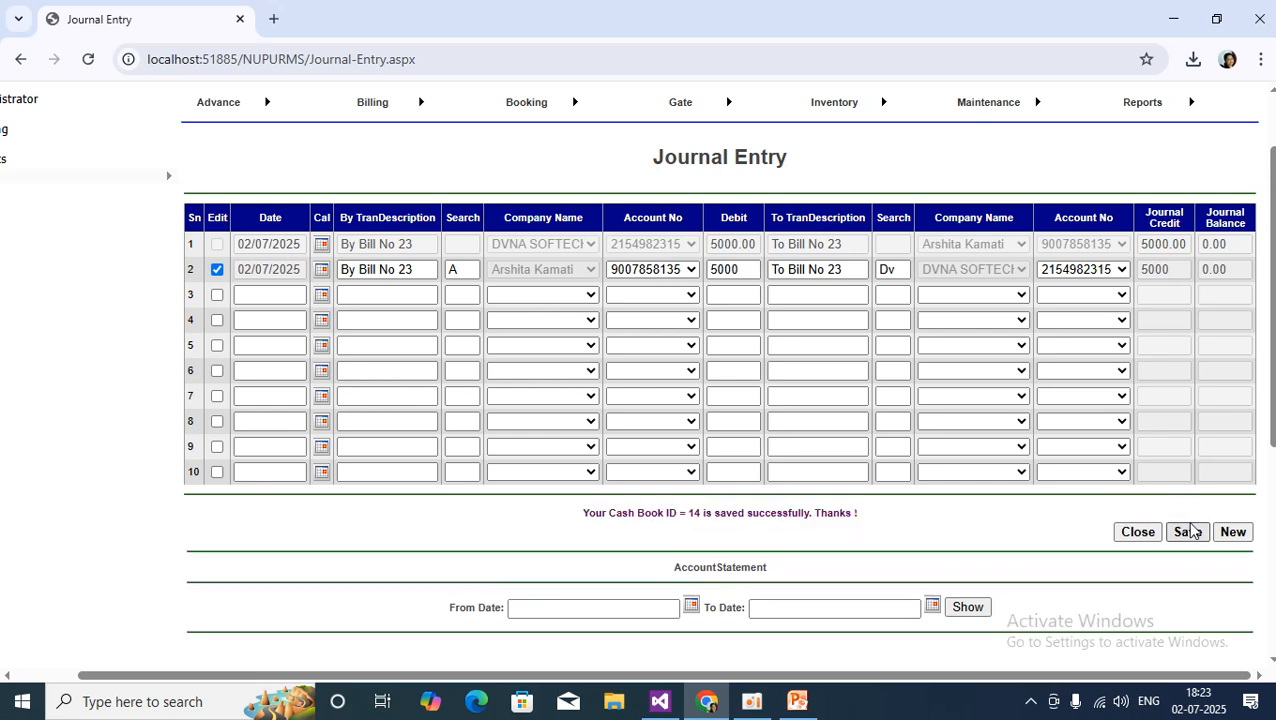
drag(575, 521, 889, 533)
click(918, 533)
Examine row 2's journal balance, the By TranDescription heading, and the "By" and "To" wording of its two descriptions.
drag(1201, 276, 1228, 275)
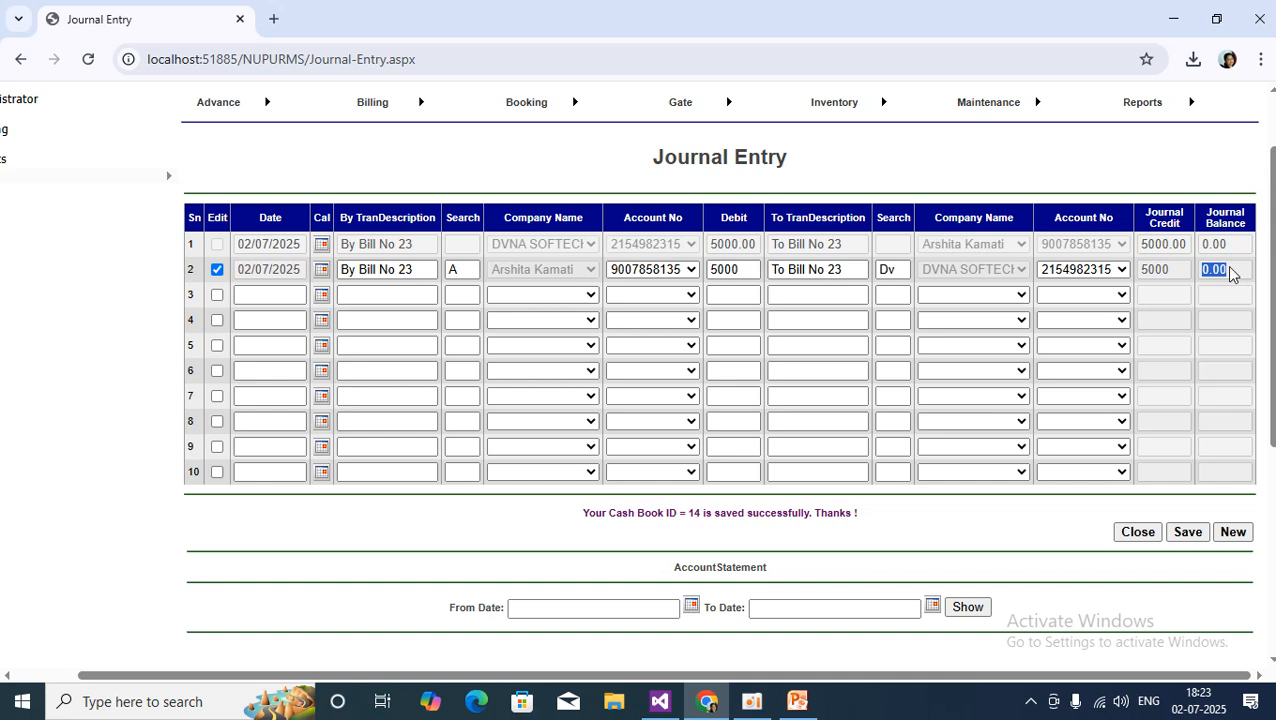
click(1230, 274)
drag(1203, 276, 1228, 276)
click(1152, 330)
drag(341, 219, 435, 216)
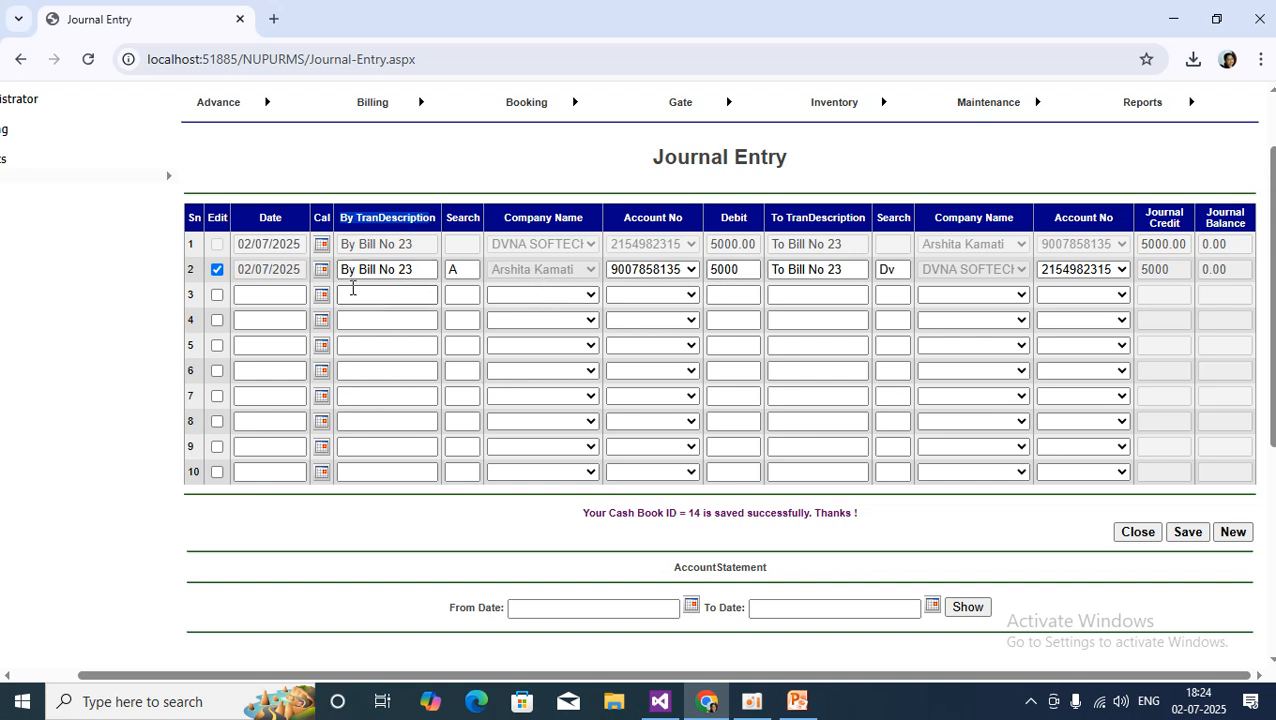
drag(358, 270, 337, 276)
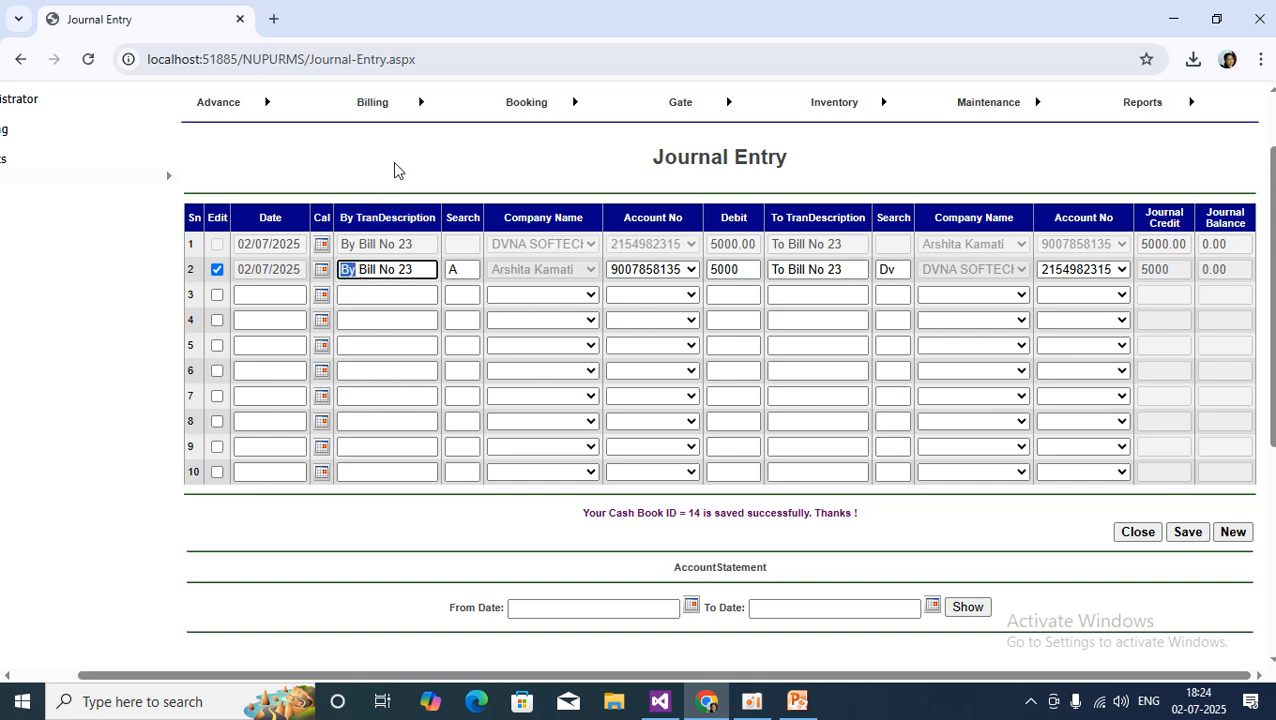
click(414, 269)
drag(357, 270, 341, 270)
drag(785, 270, 771, 270)
click(776, 270)
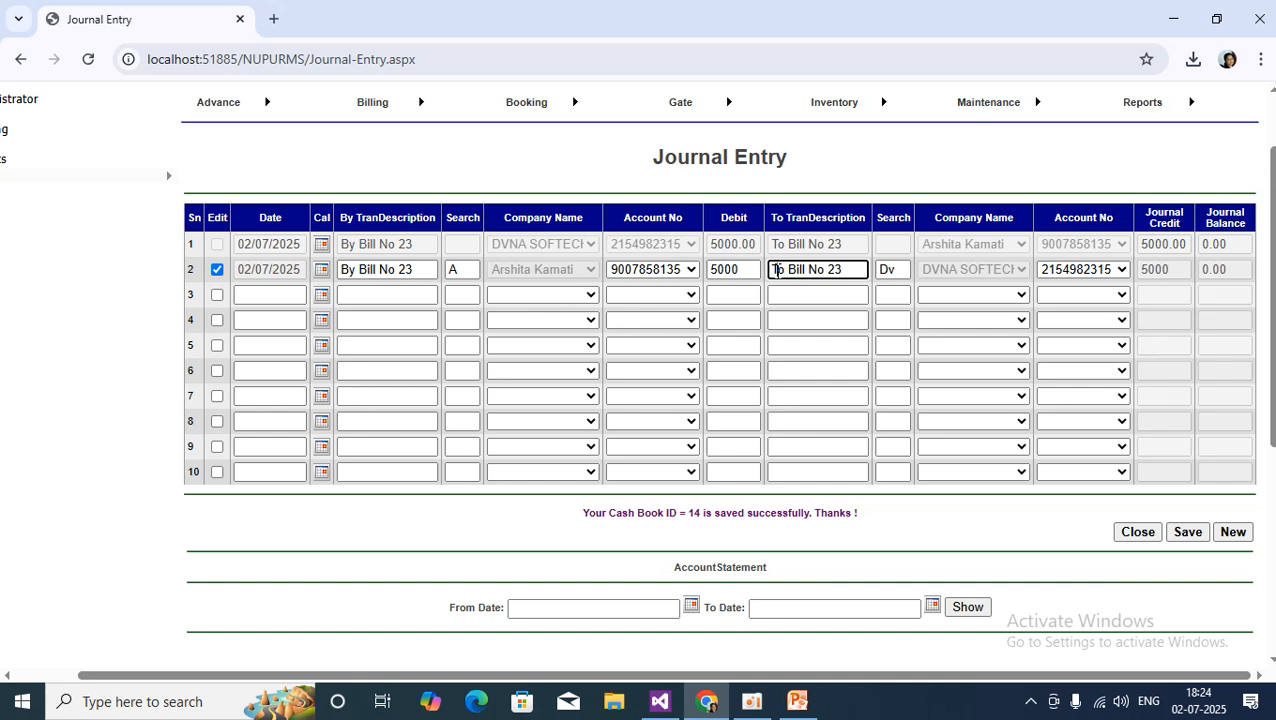
triple_click(776, 270)
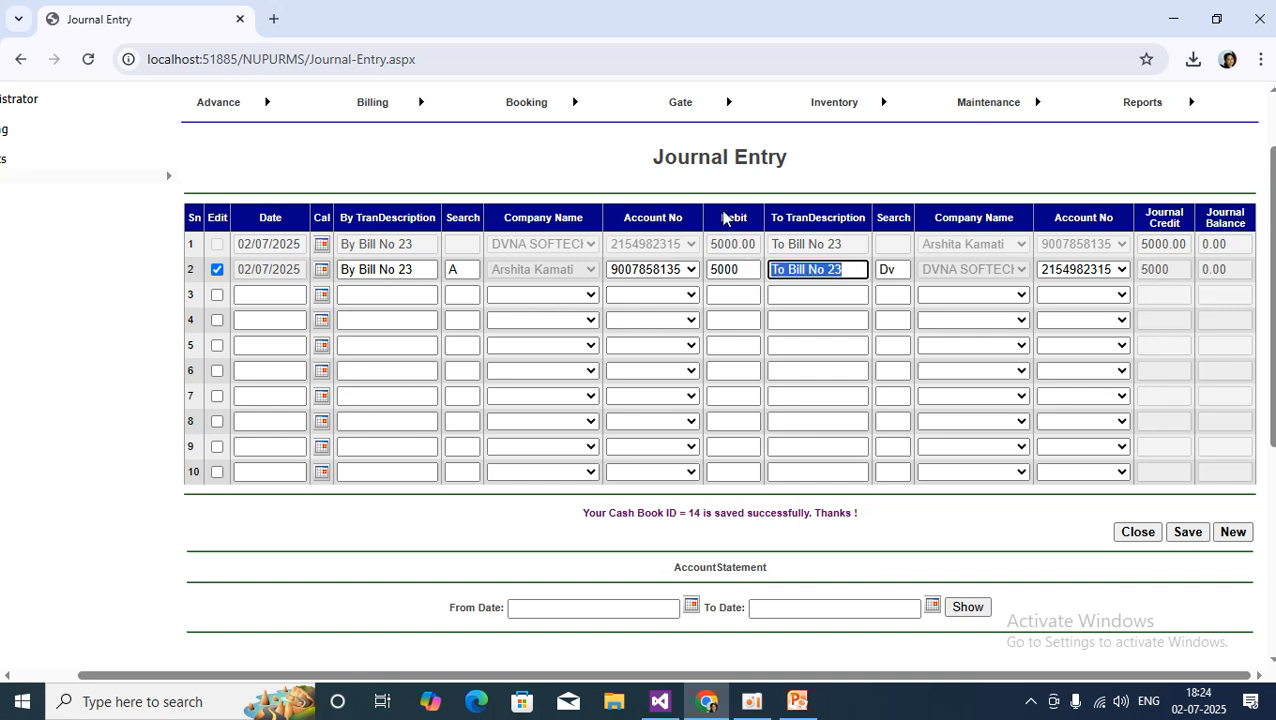
Examine the "To" wording in row 2's To TranDescription on the saved reverse entry.
click(749, 224)
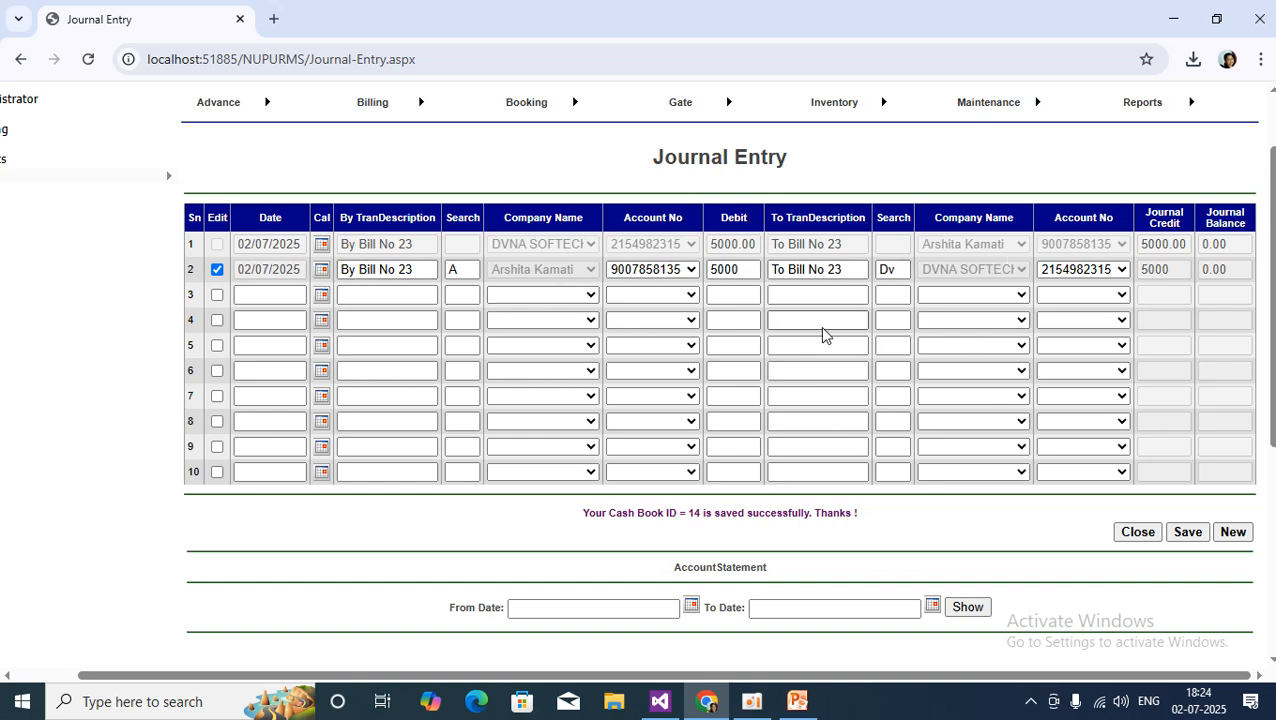
drag(789, 271, 779, 273)
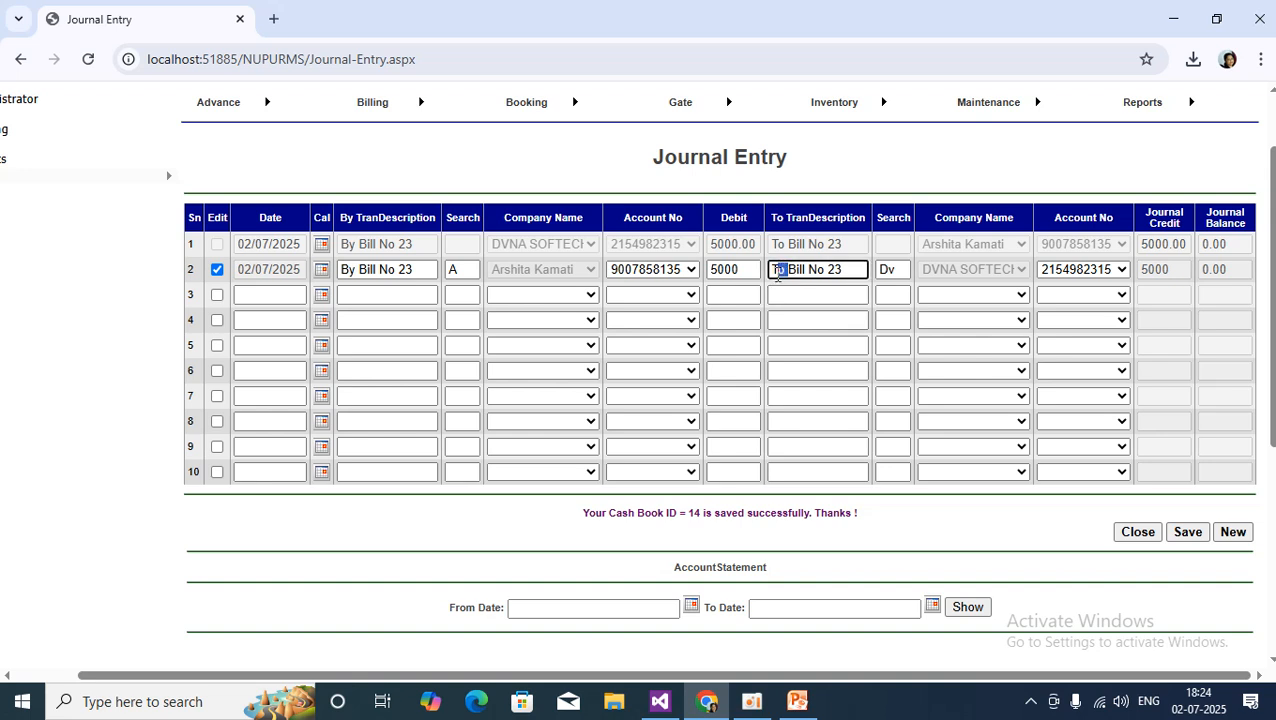
click(786, 294)
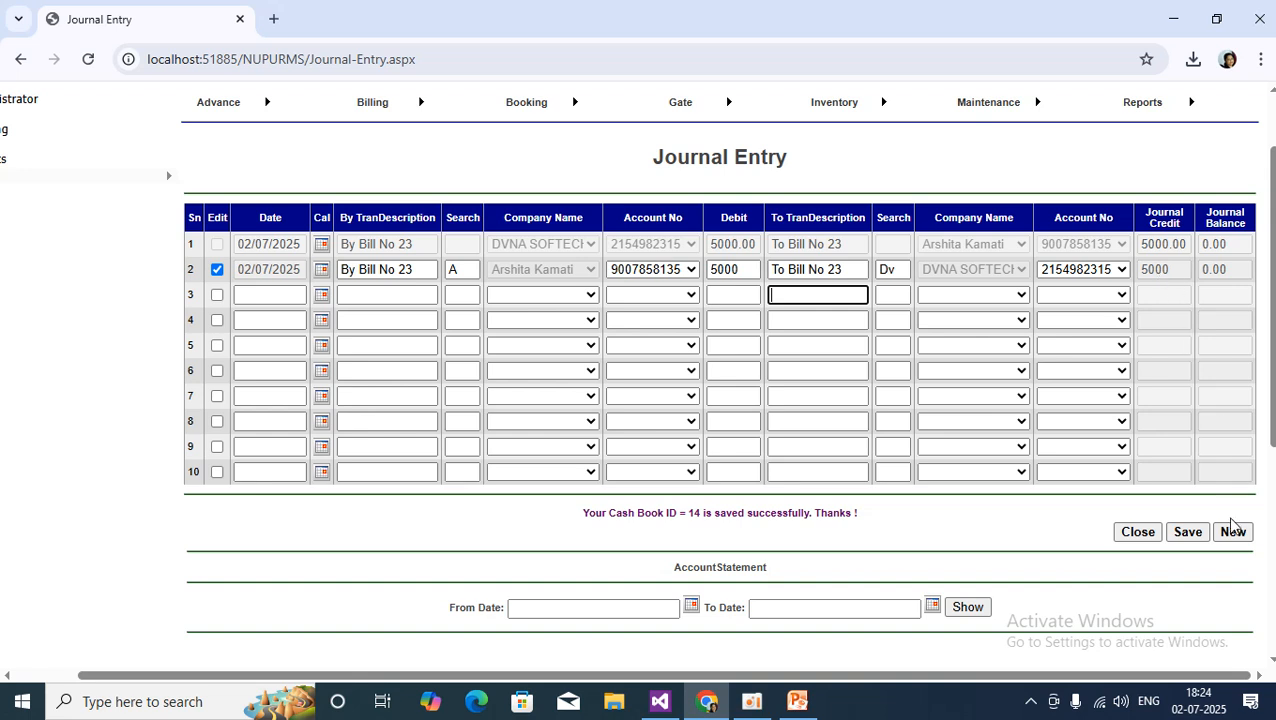
click(1060, 586)
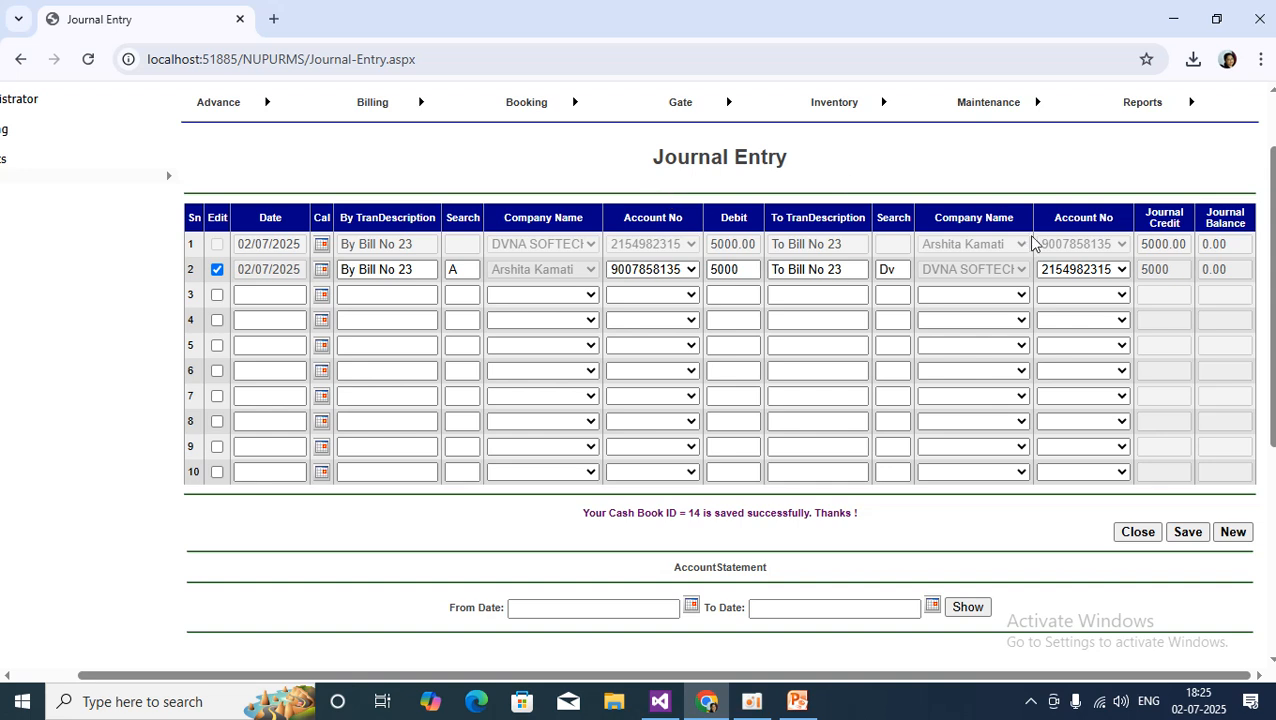
Start a new journal entry, enable row 2 for editing and set its date to 02/07/2025.
click(1232, 532)
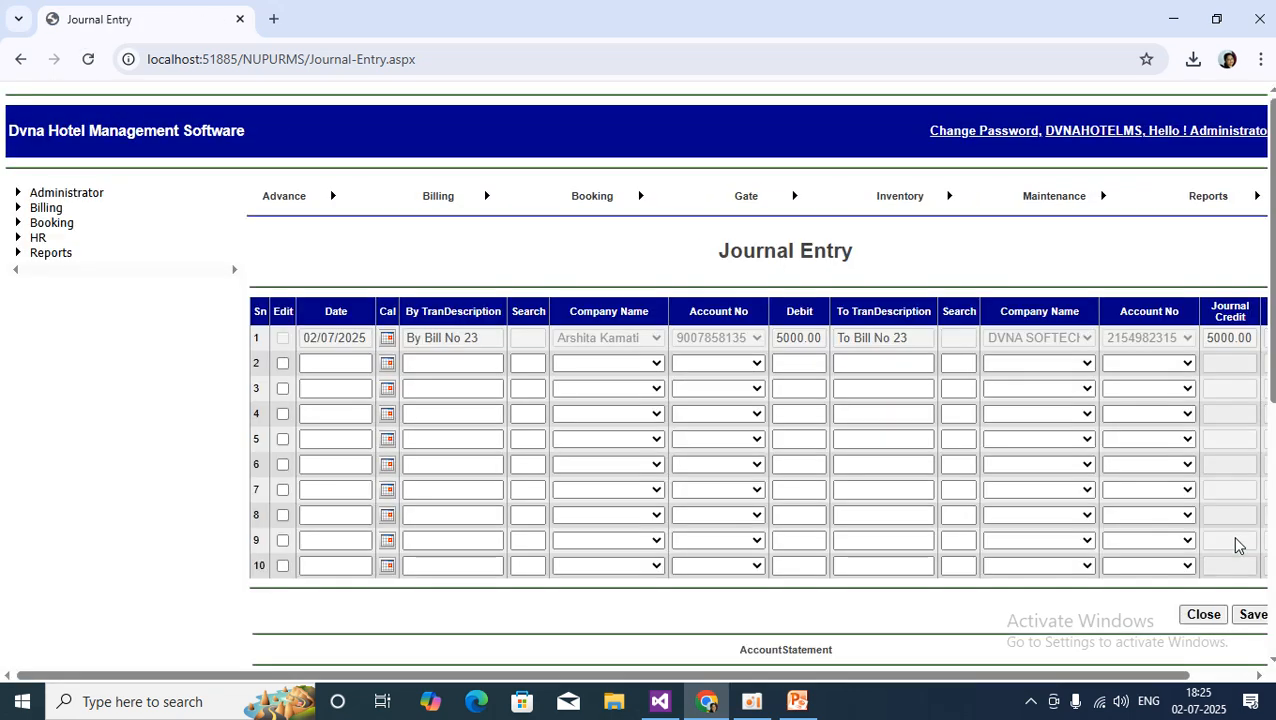
scroll(690, 475, down, 3)
scroll(690, 475, up, 3)
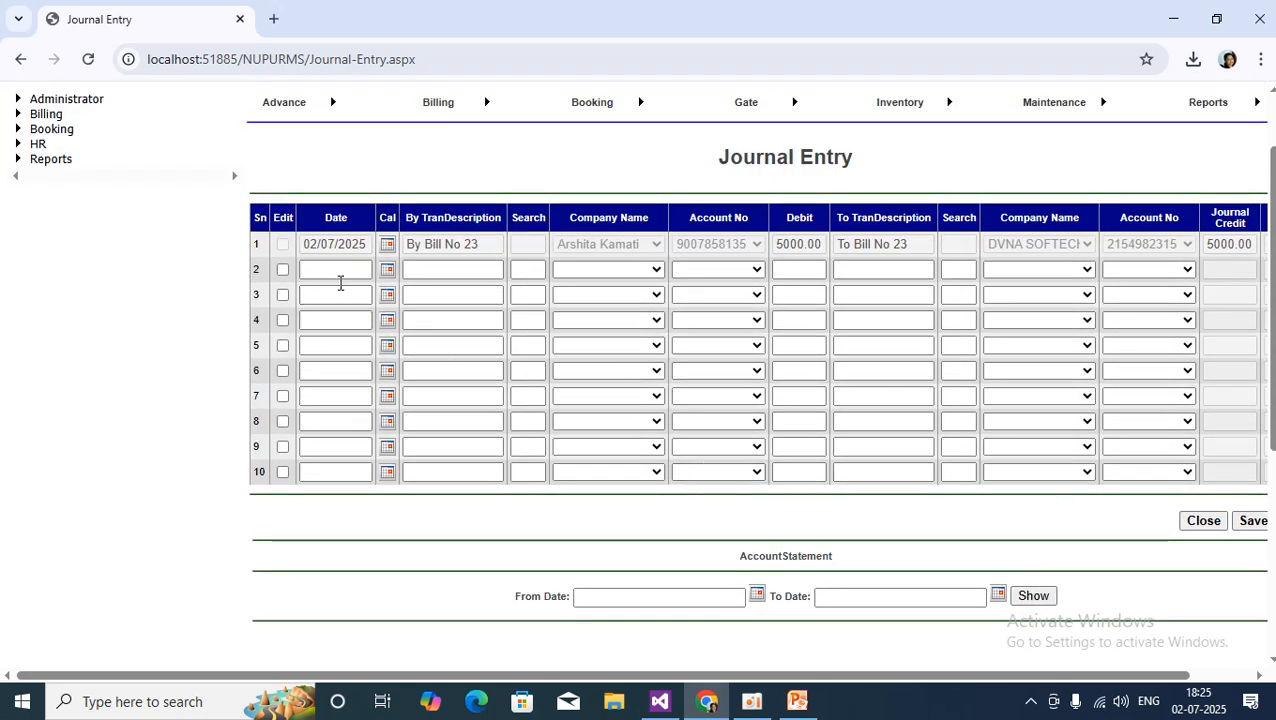
click(283, 272)
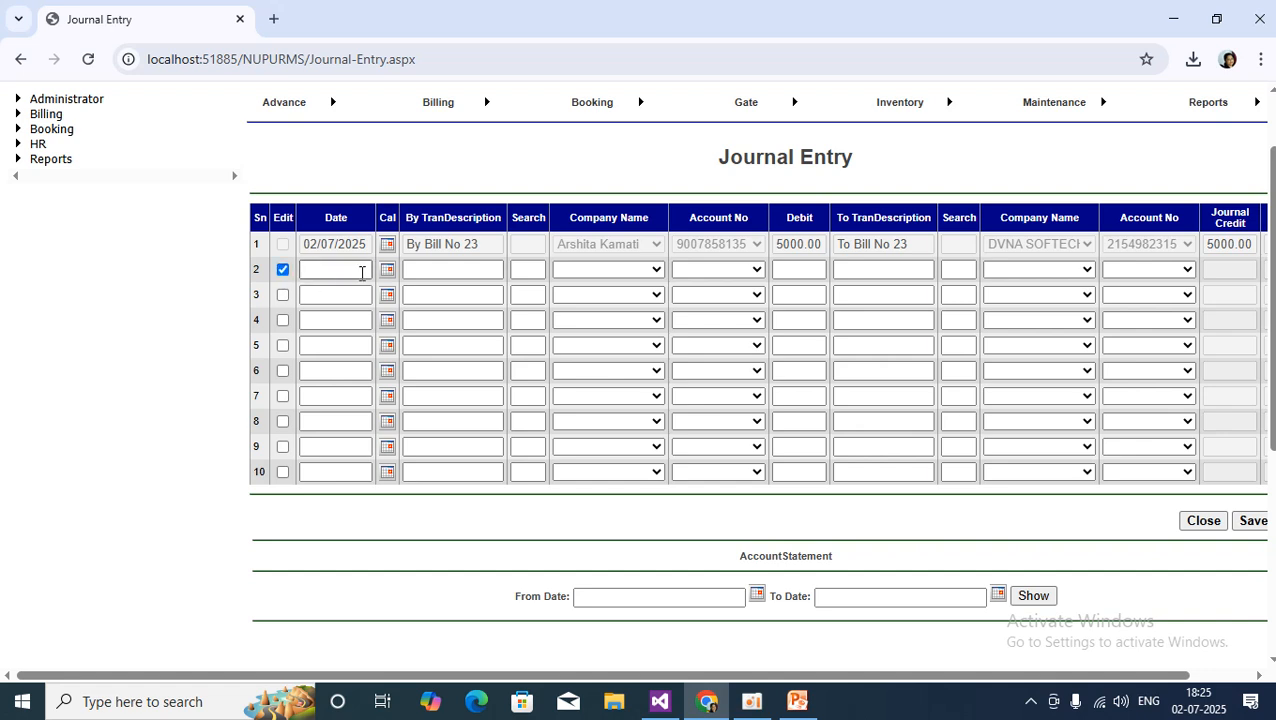
click(387, 272)
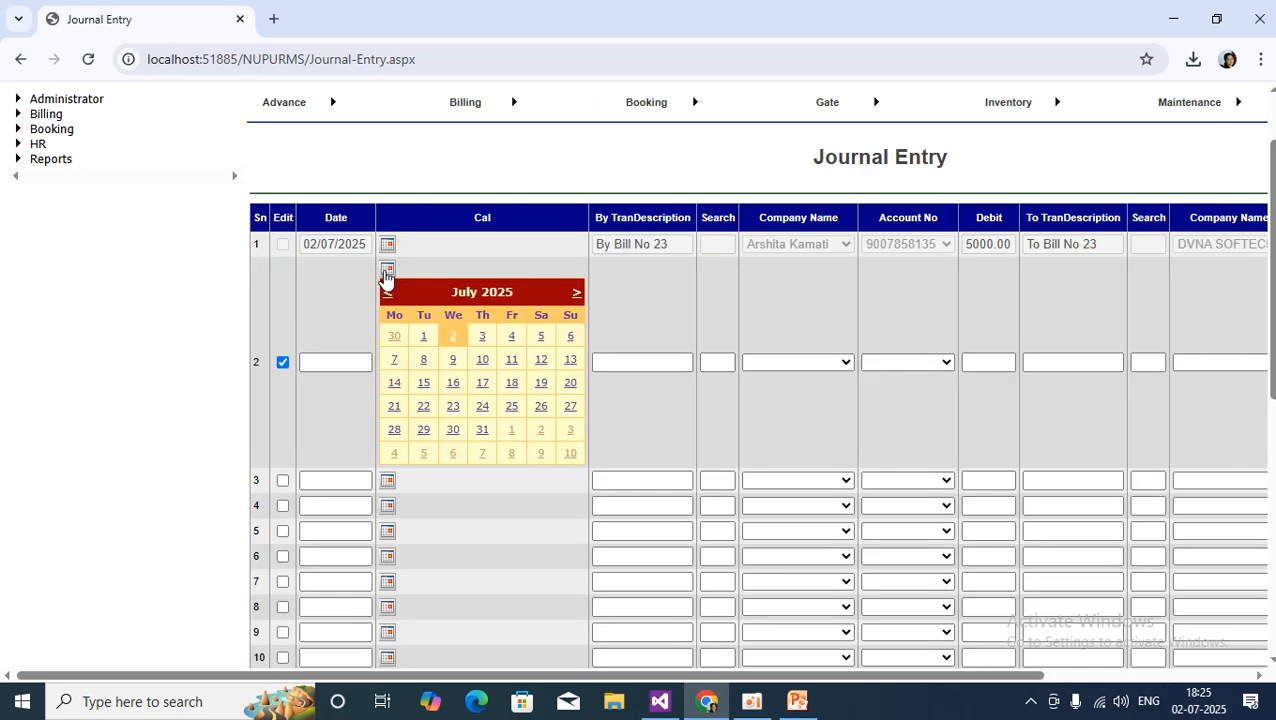
click(455, 337)
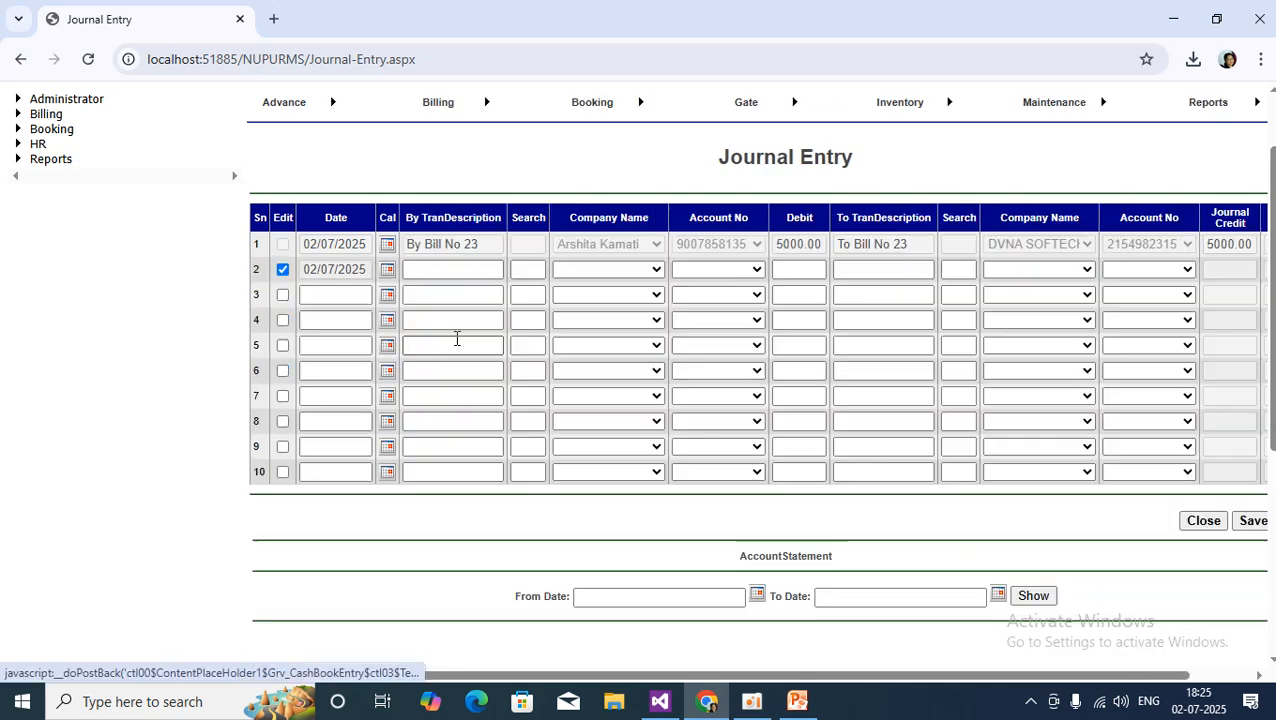
Enter "By Hospital Software" as row 2's By TranDescription.
click(451, 270)
text(By )
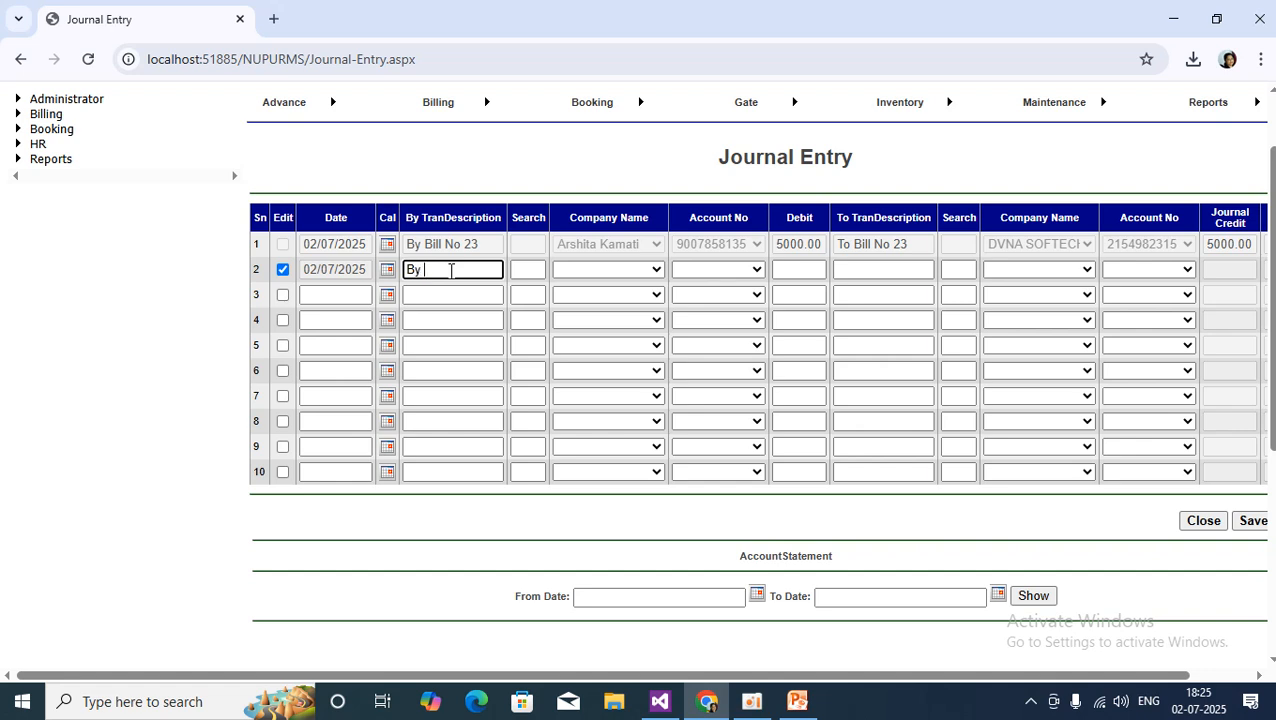
text(S)
key(BackSpace)
text(Phar)
key(BackSpace)
key(BackSpace)
key(BackSpace)
key(BackSpace)
text(Hospital Software)
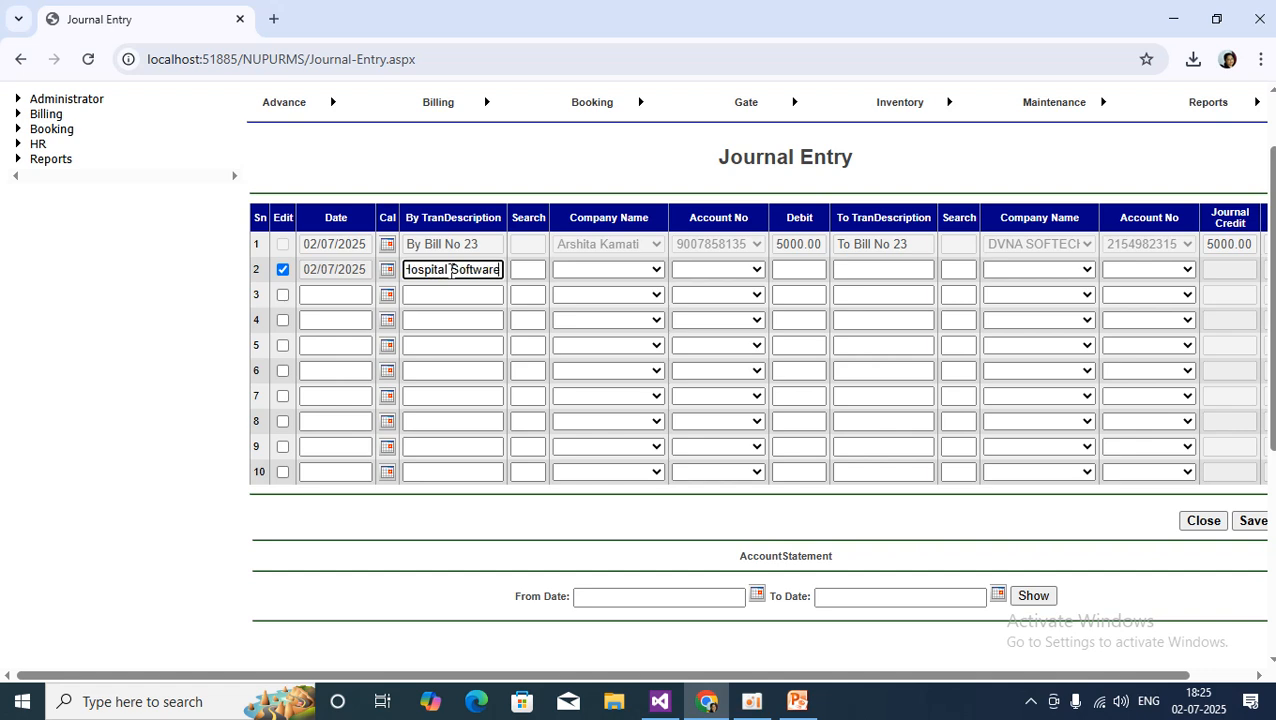
Search "Dv" for row 2's debit side and select the company DVNA Softech with its account number.
click(533, 268)
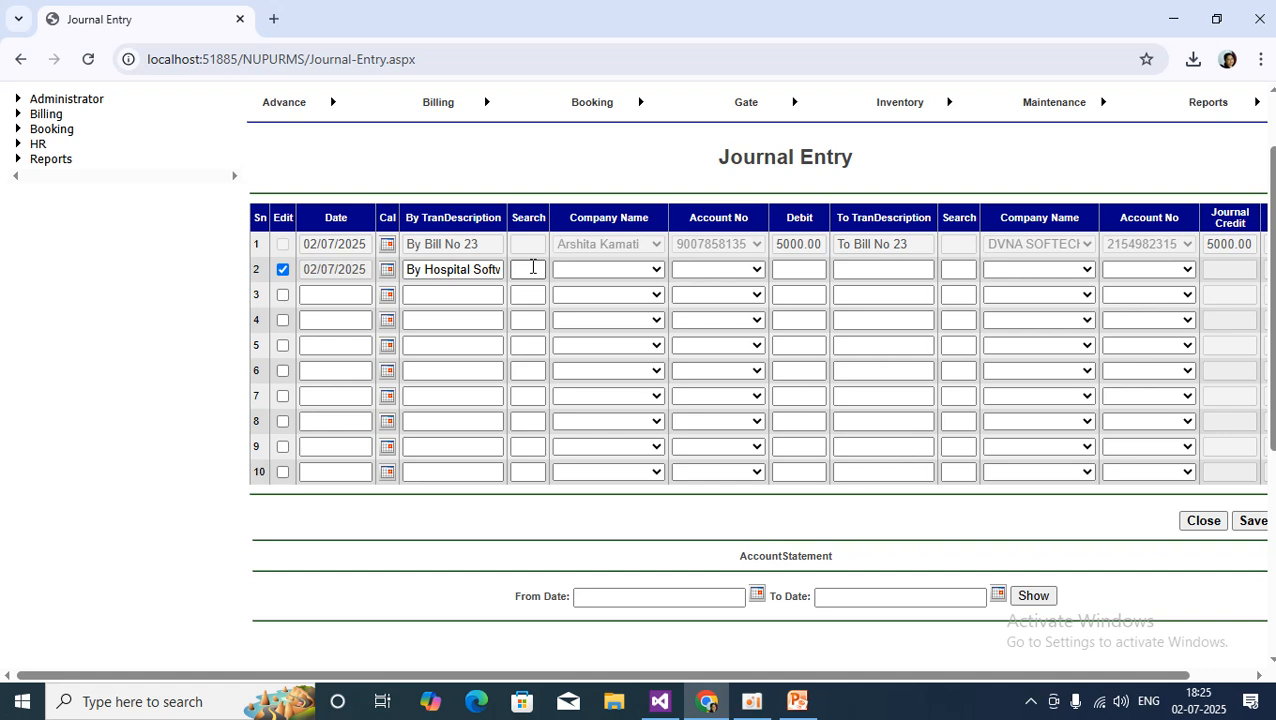
click(533, 268)
text(My)
key(BackSpace)
key(BackSpace)
text(Dv)
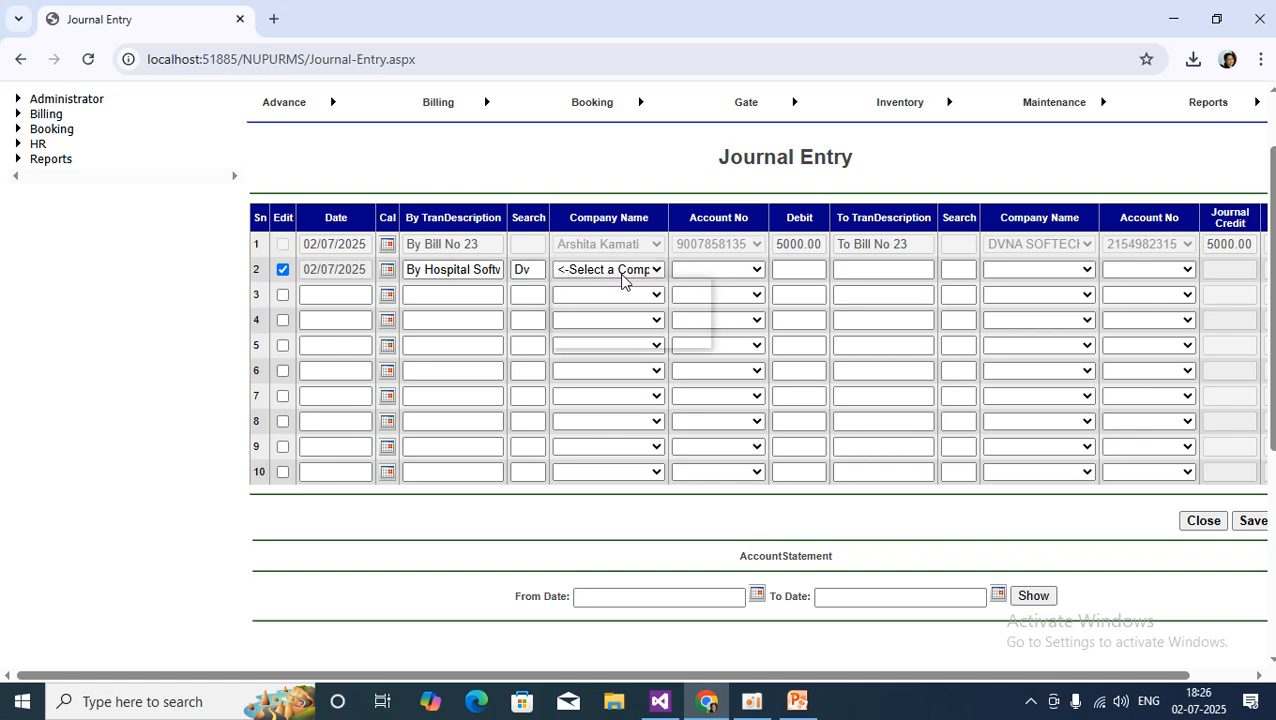
click(622, 270)
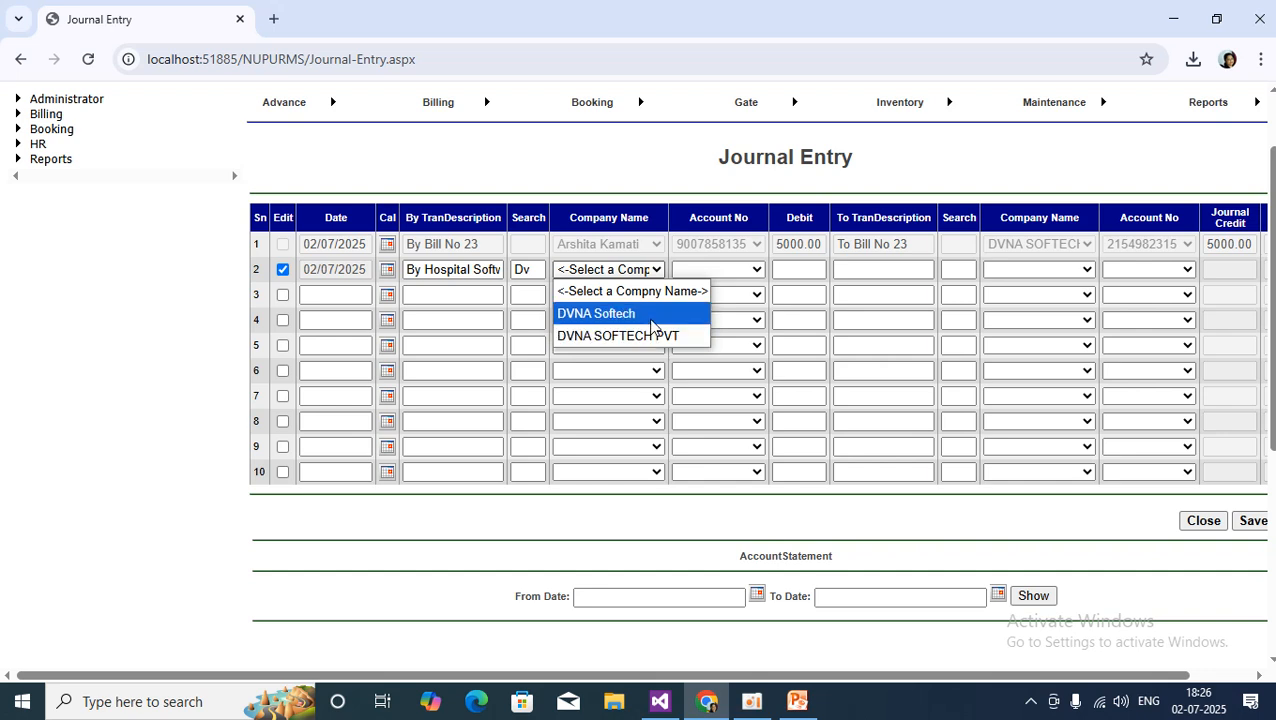
click(573, 316)
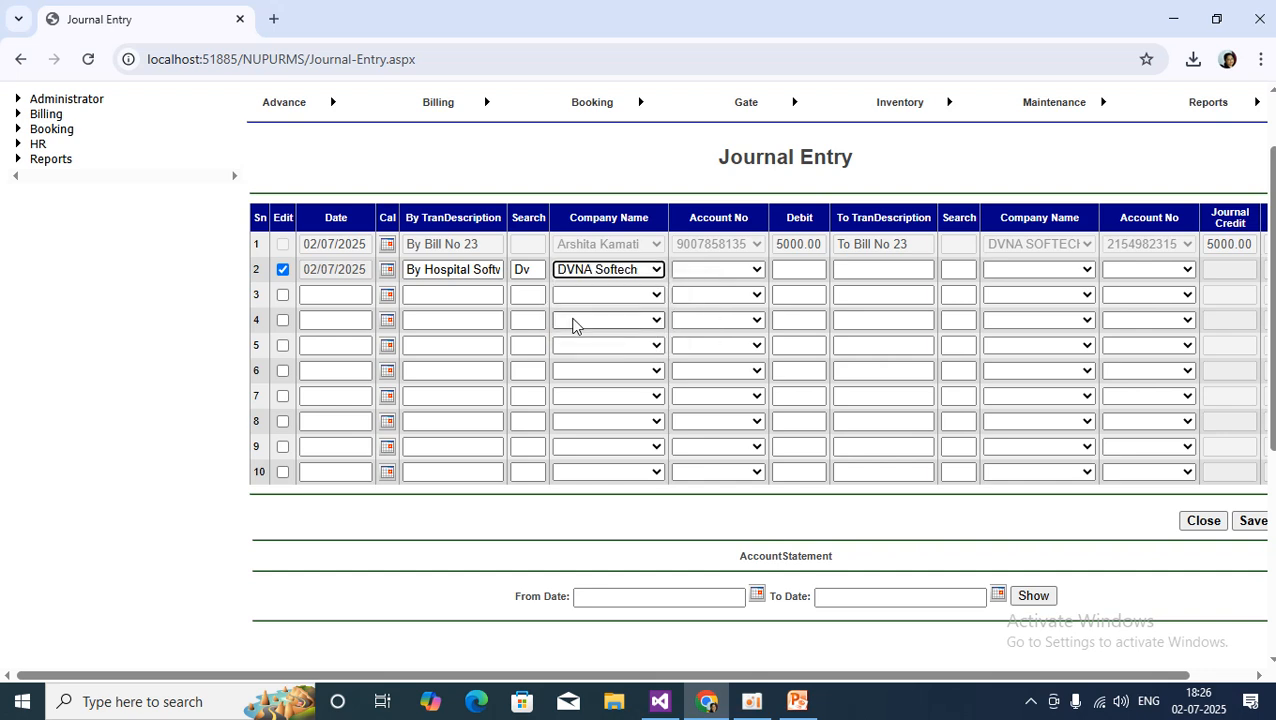
click(724, 270)
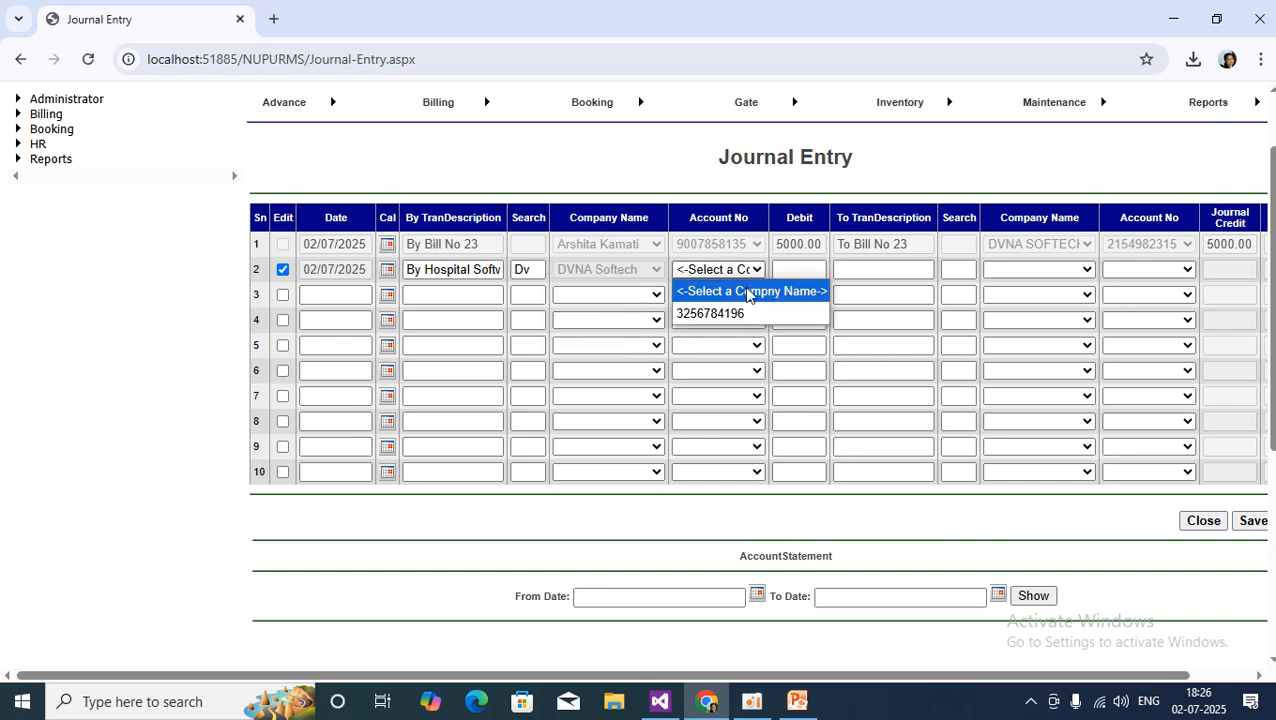
click(745, 313)
Enter a debit amount of 85000 in row 2.
click(812, 276)
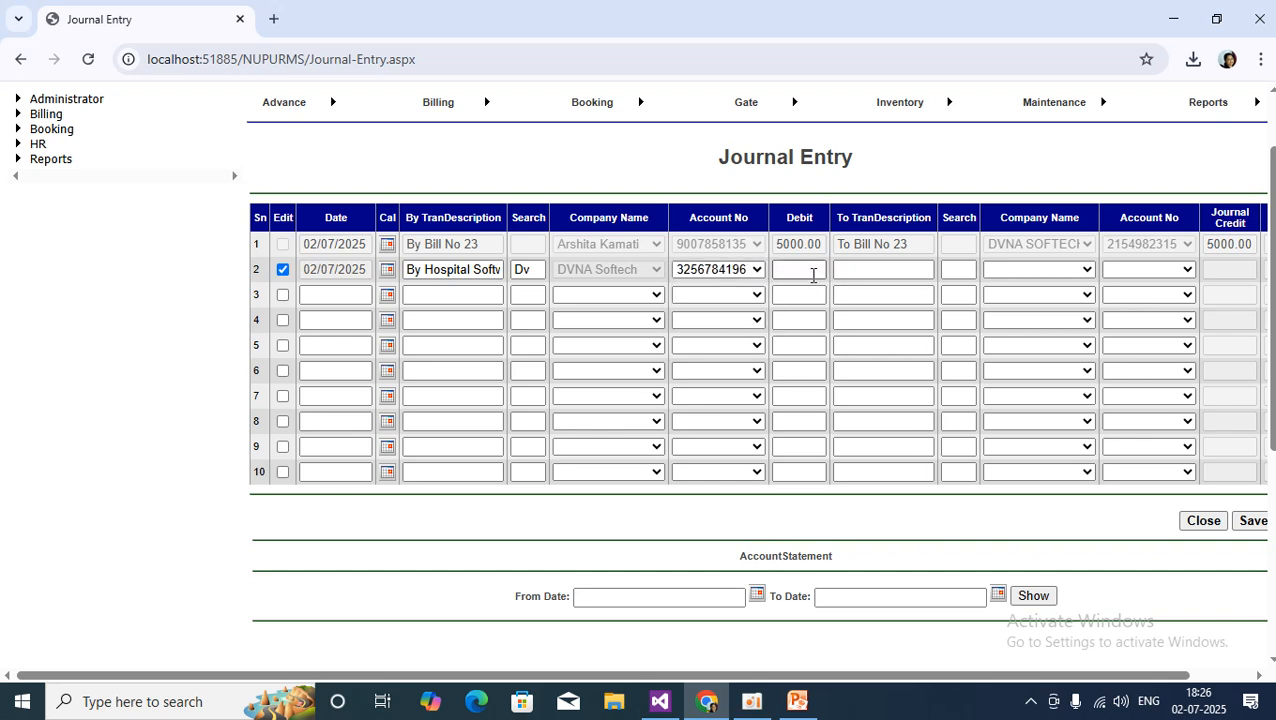
click(801, 268)
text(850)
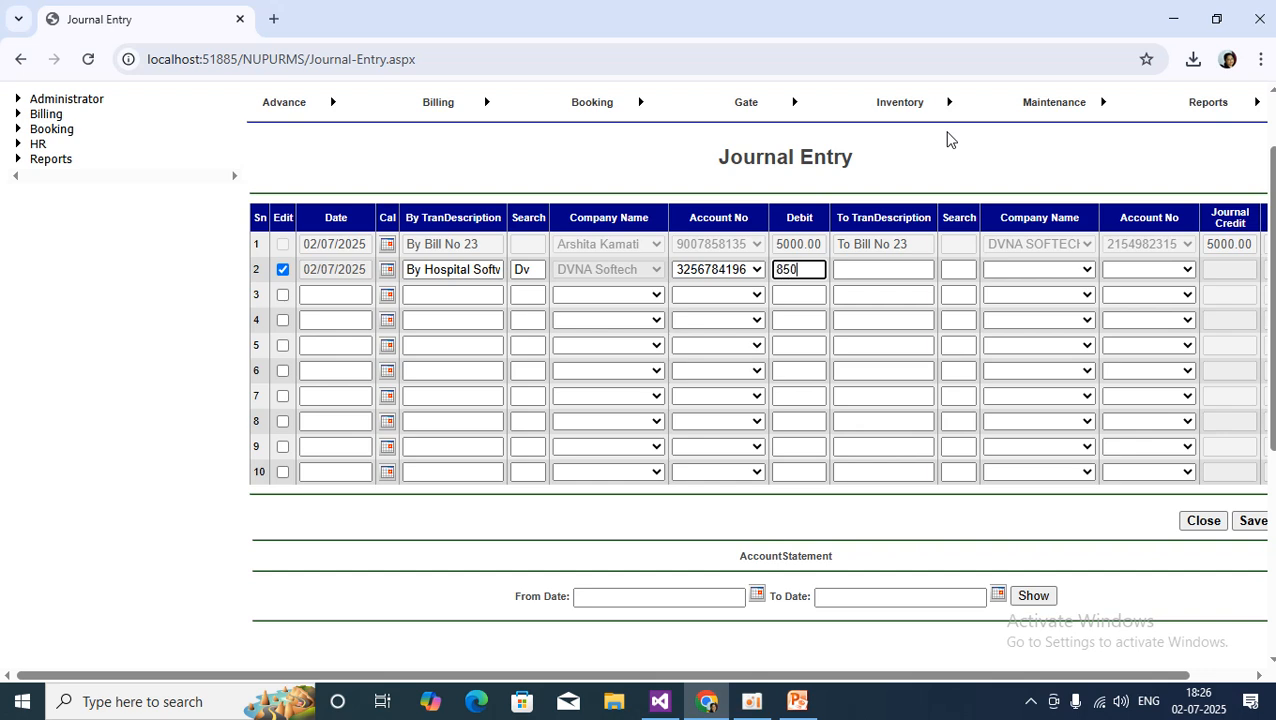
text(00)
Fill row 2's To TranDescription with "To Hospital Software", reusing the wording copied from the By TranDescription.
click(862, 272)
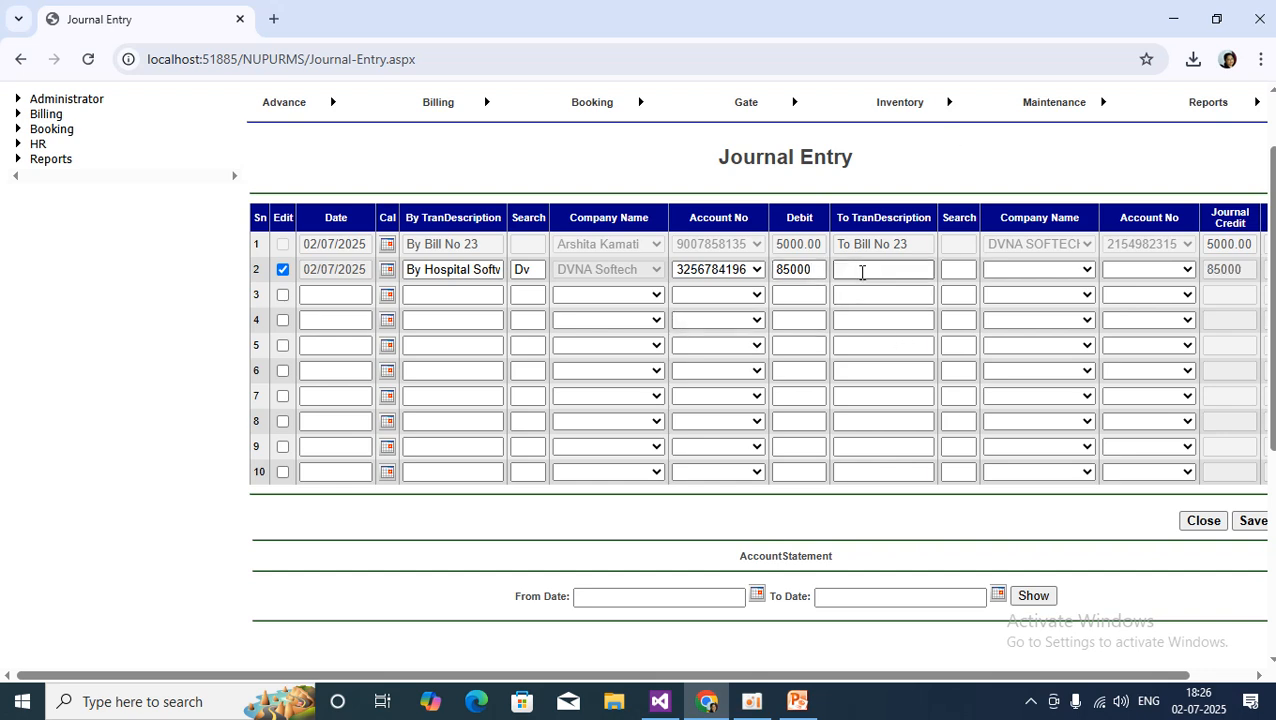
click(862, 272)
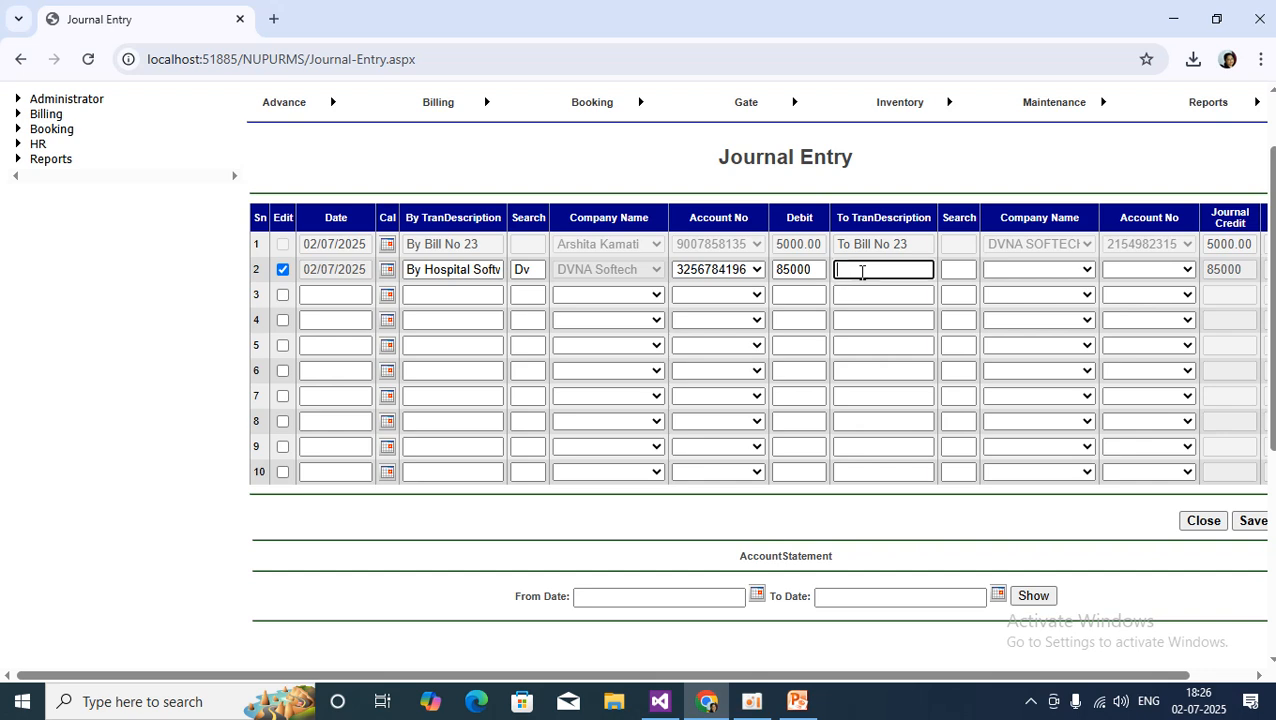
text(To)
click(425, 272)
drag(425, 272, 521, 270)
key(ctrl+c)
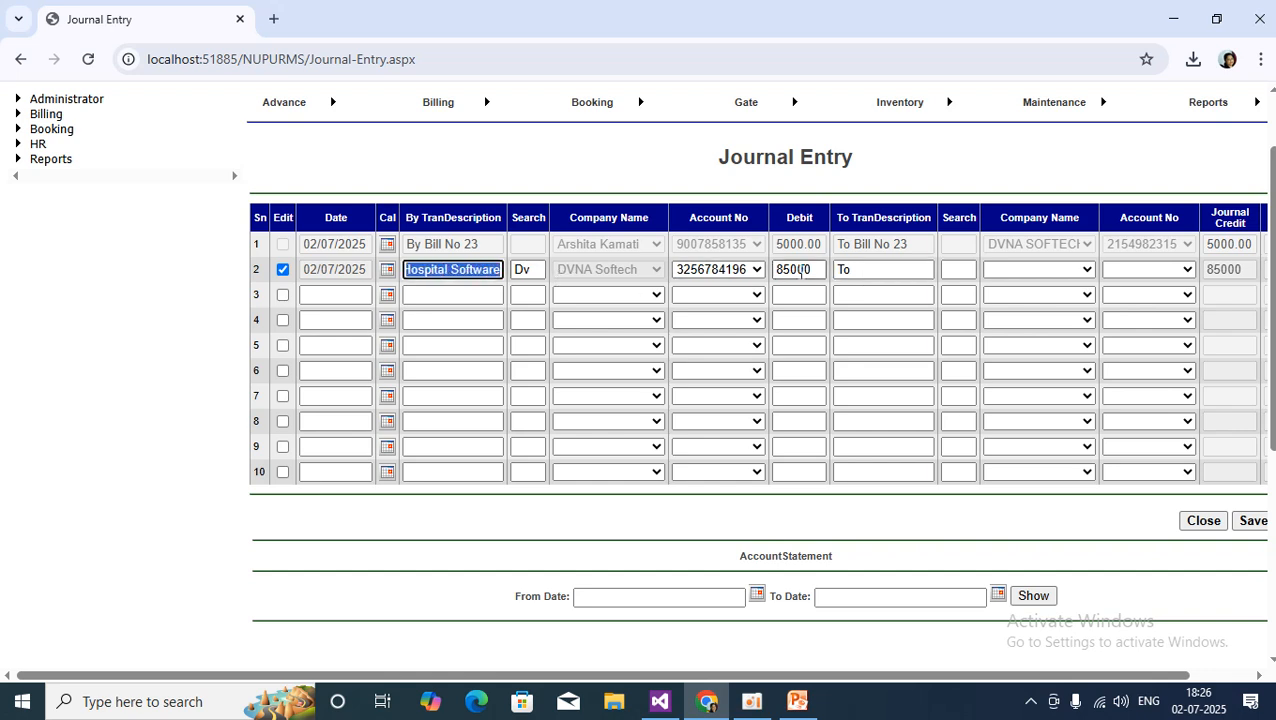
click(871, 277)
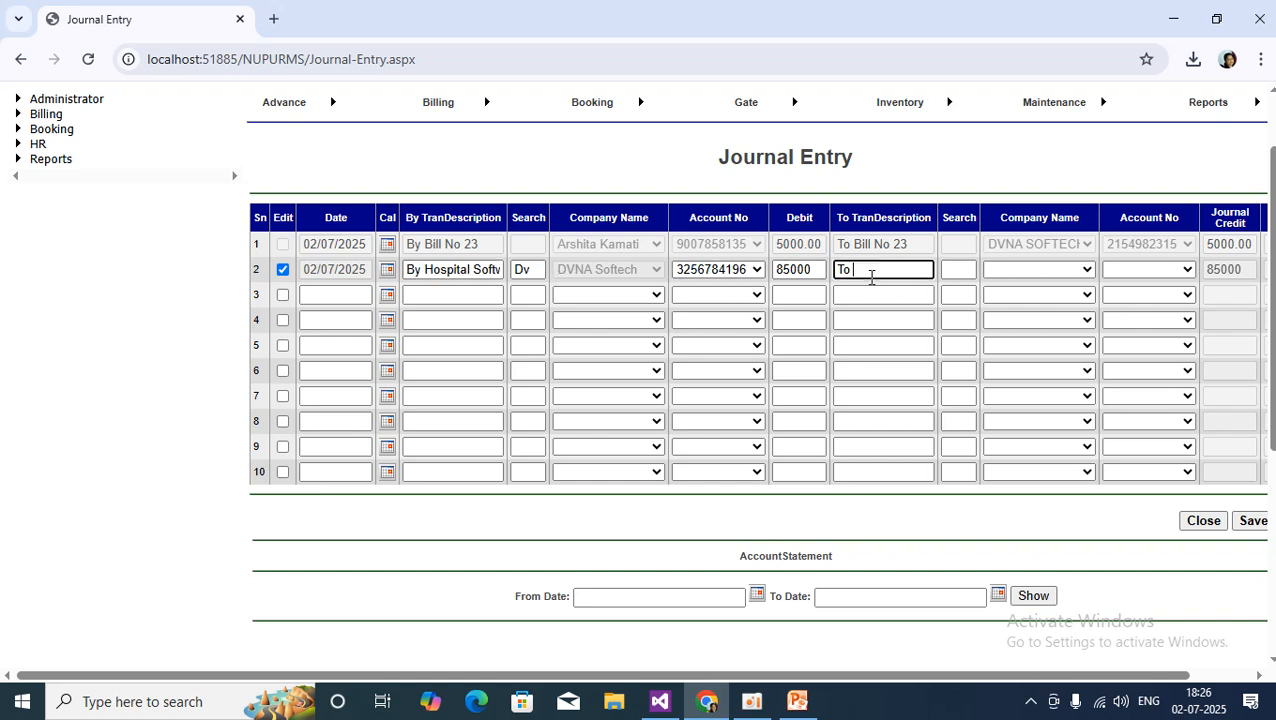
key(ctrl+v)
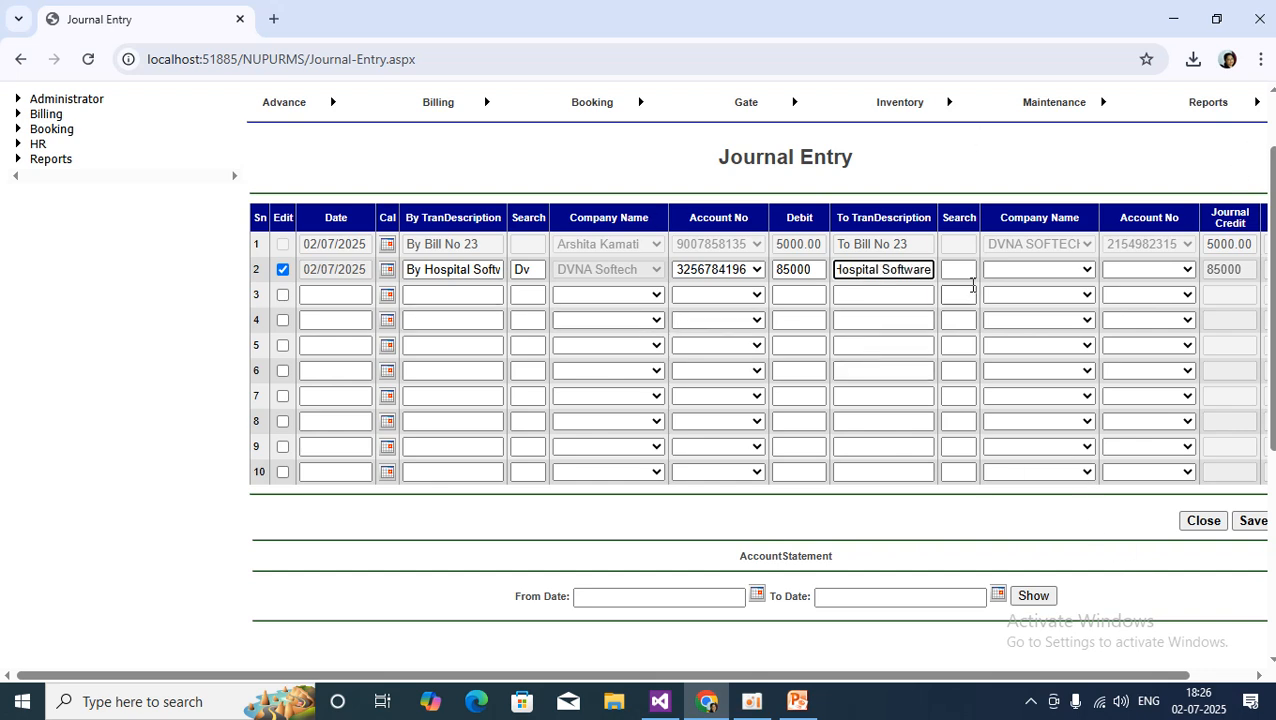
Search "A" for row 2's credit side and select the company Amecable Group with its account number.
click(967, 269)
click(967, 269)
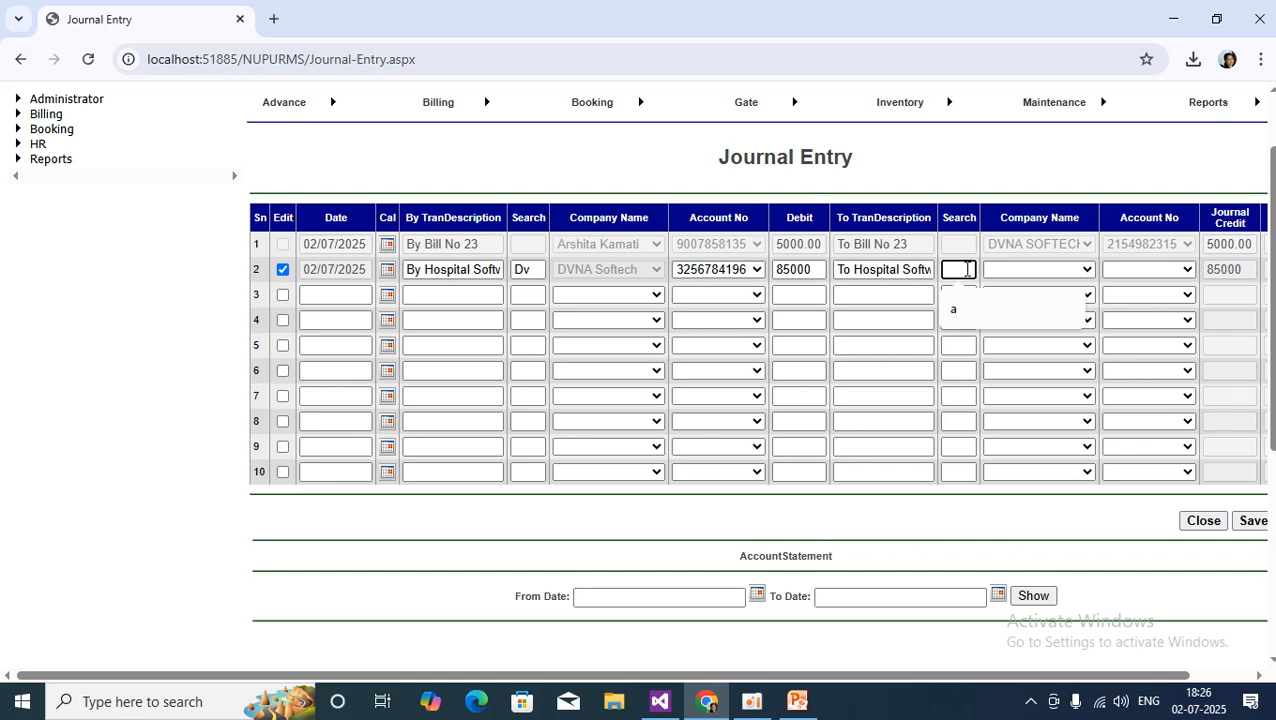
text(A)
key(Tab)
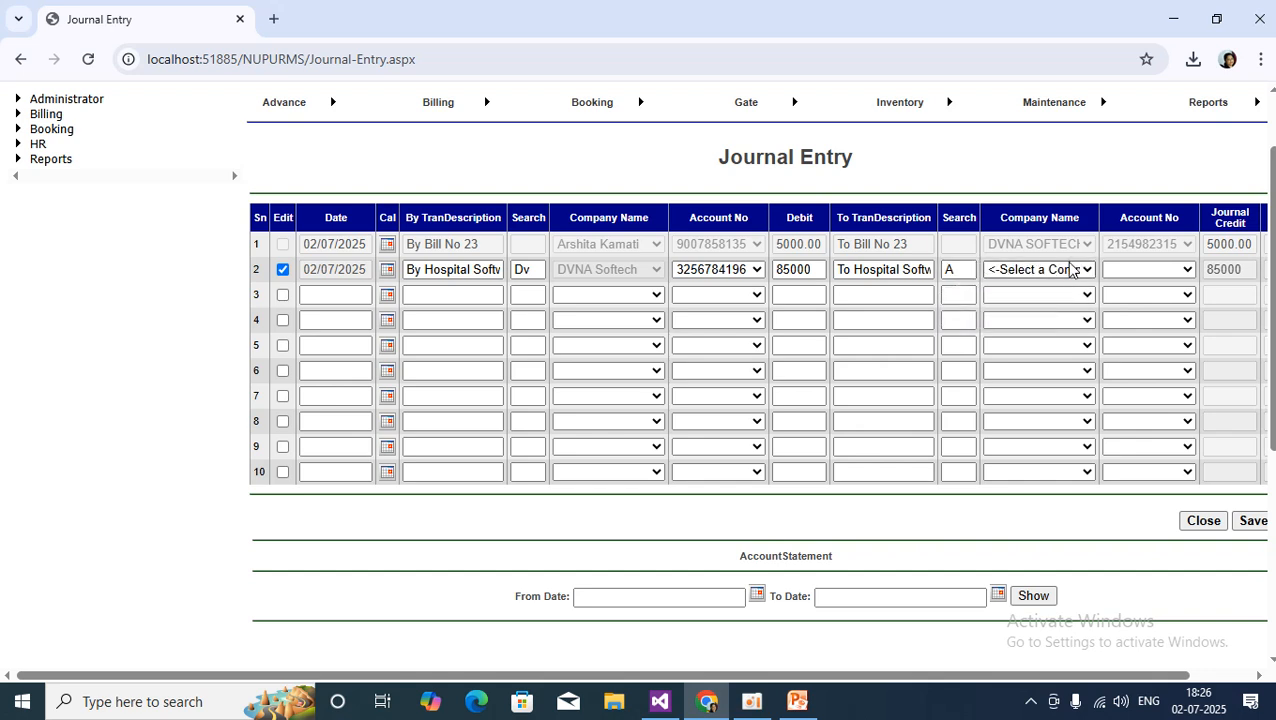
click(1071, 272)
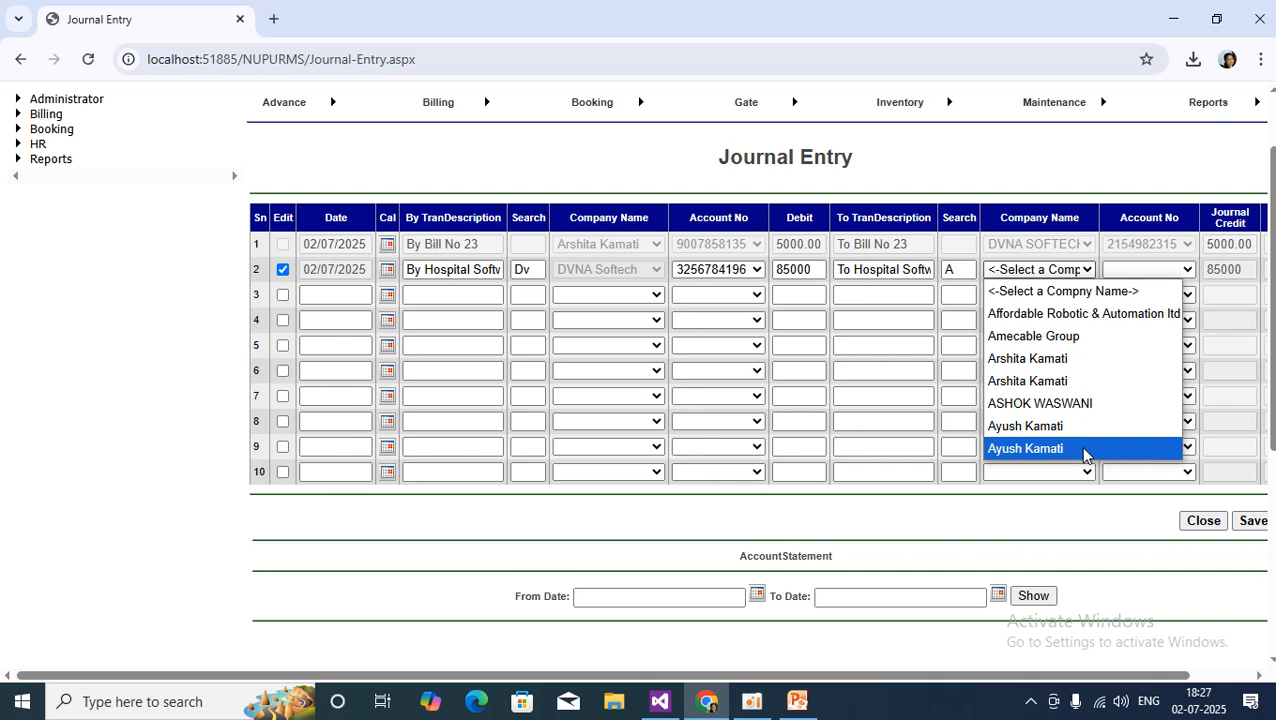
click(1075, 337)
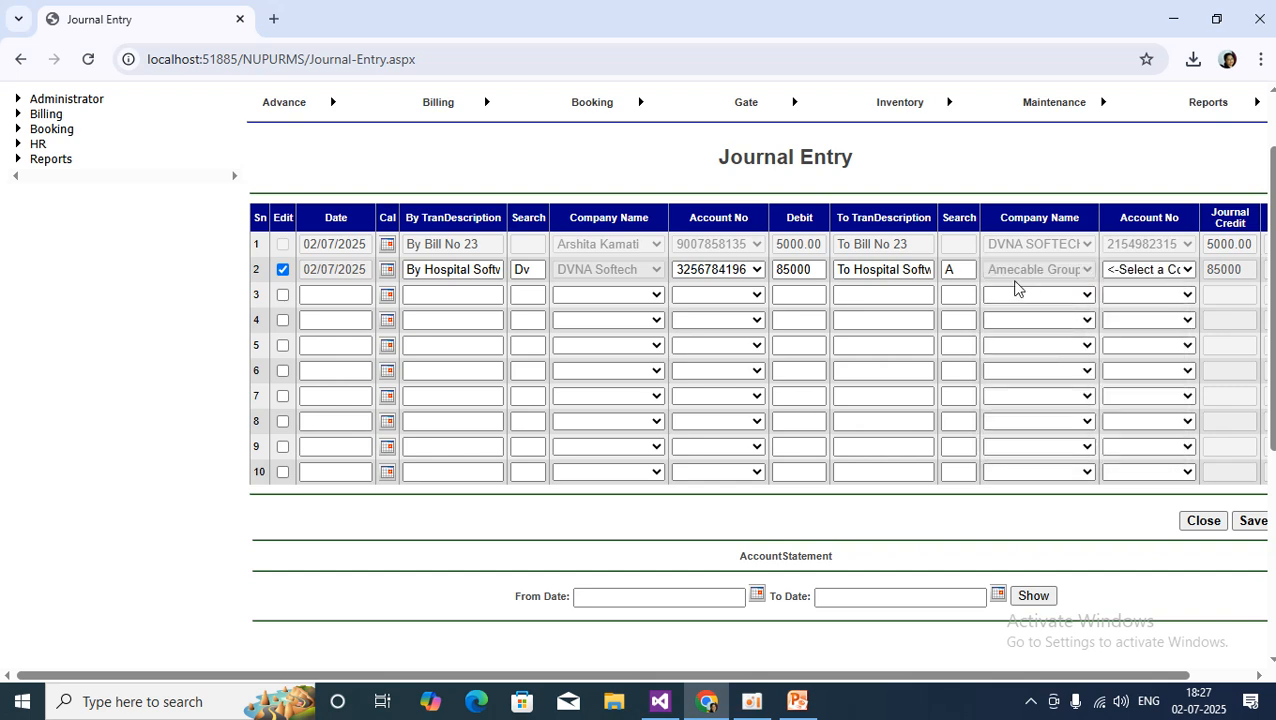
click(1150, 269)
click(1180, 313)
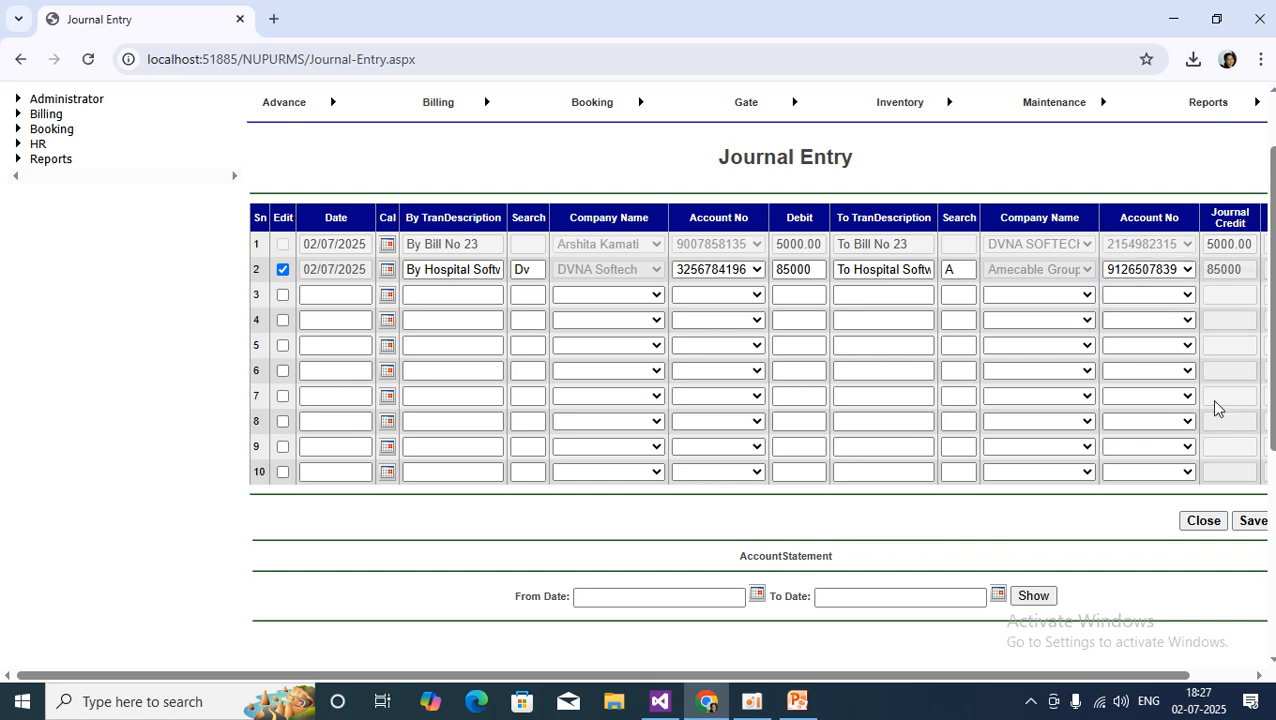
Save the Hospital Software journal entry and compare row 2's debit amount with its journal credit.
drag(1156, 676, 1262, 682)
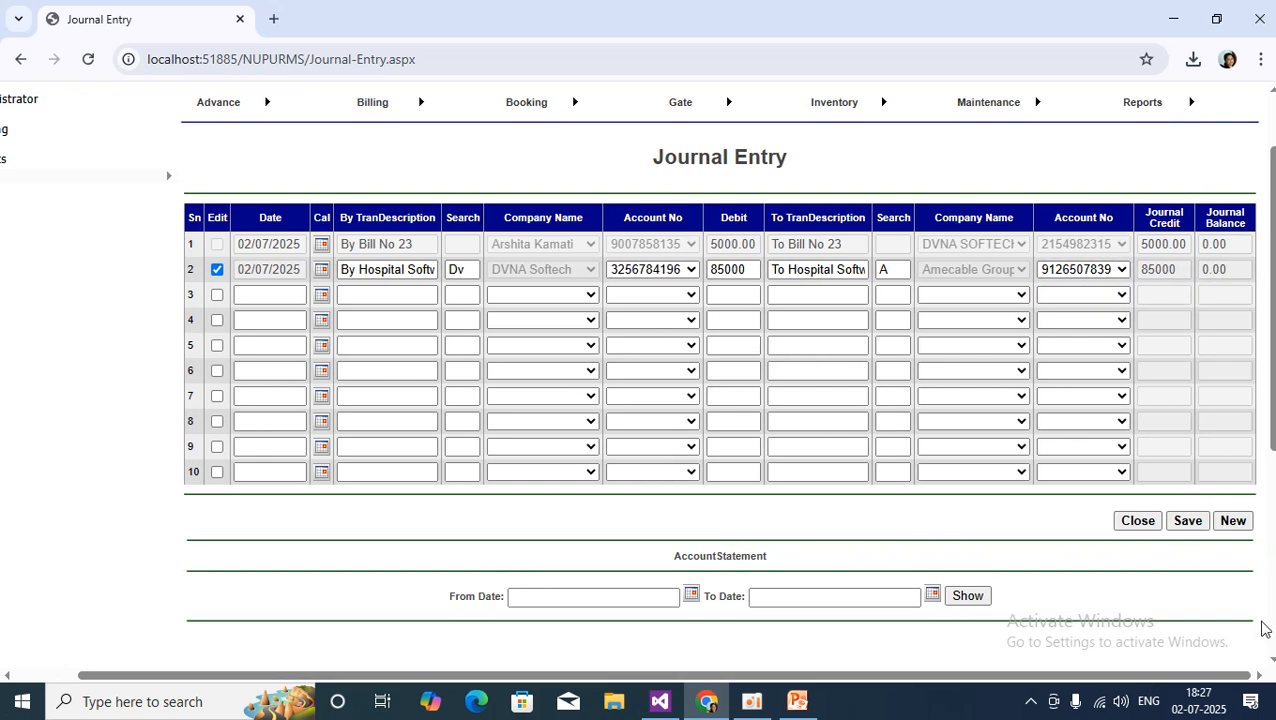
click(1188, 521)
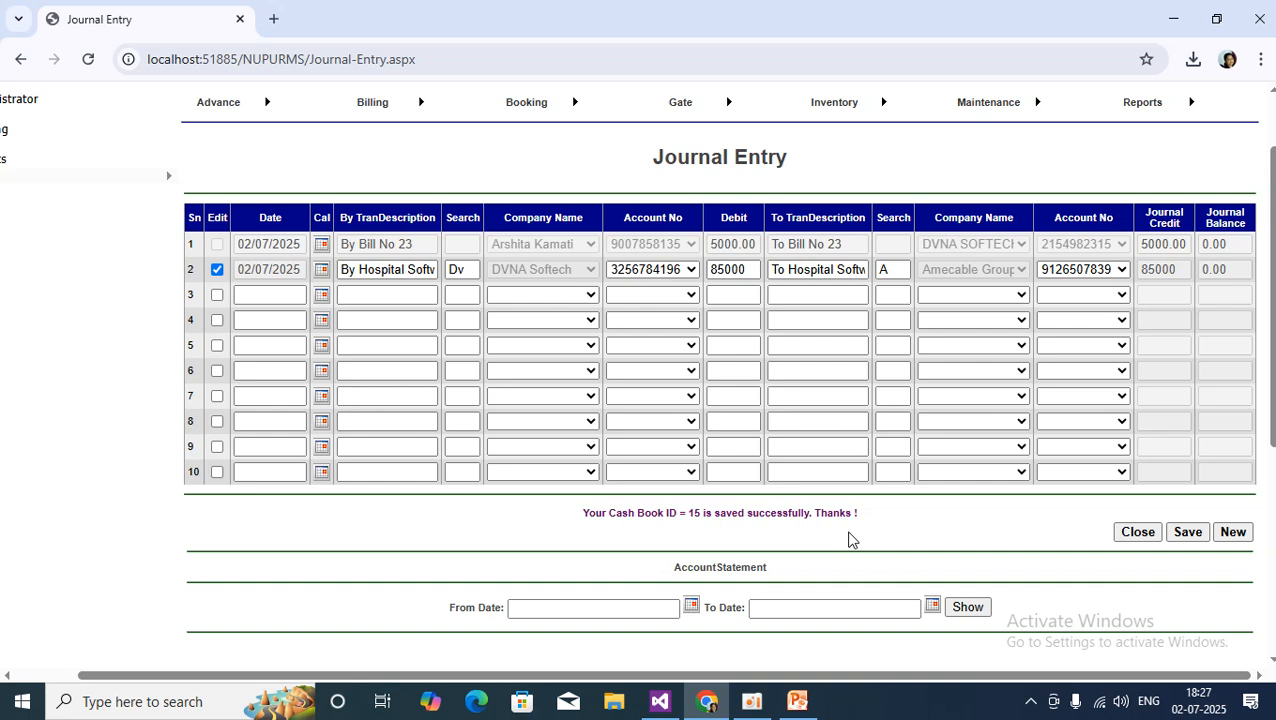
double_click(750, 267)
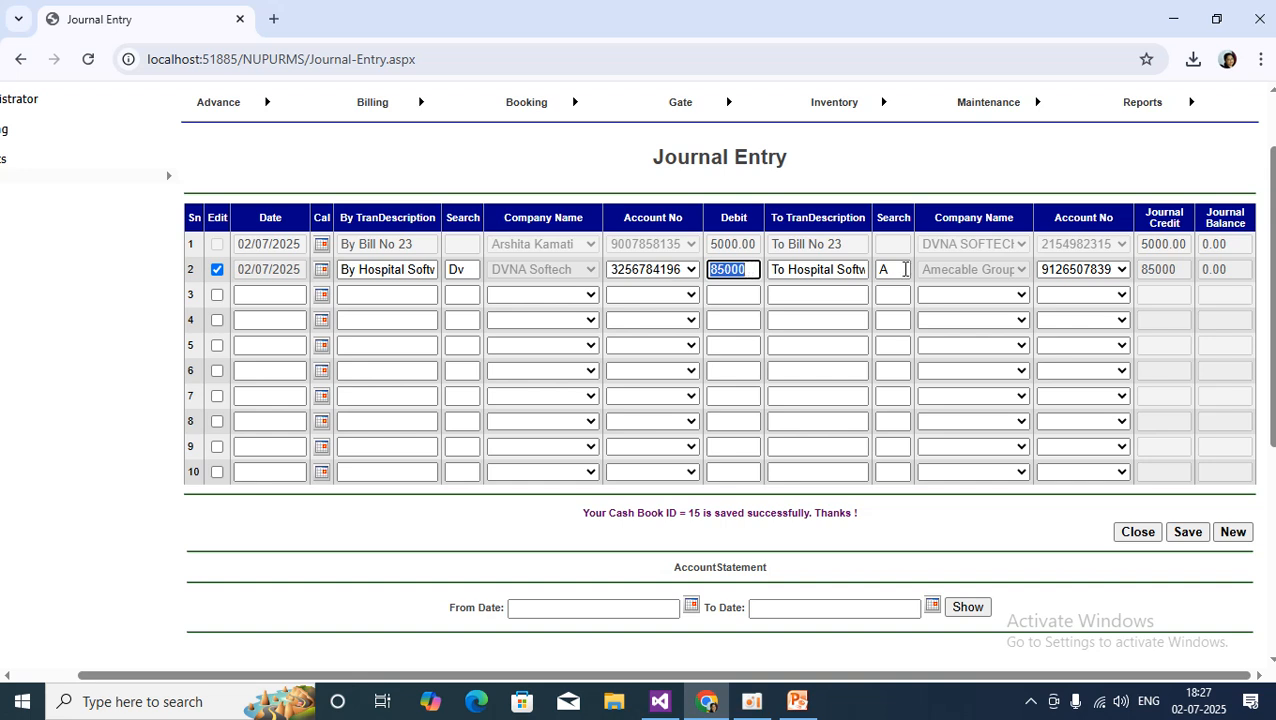
click(1160, 270)
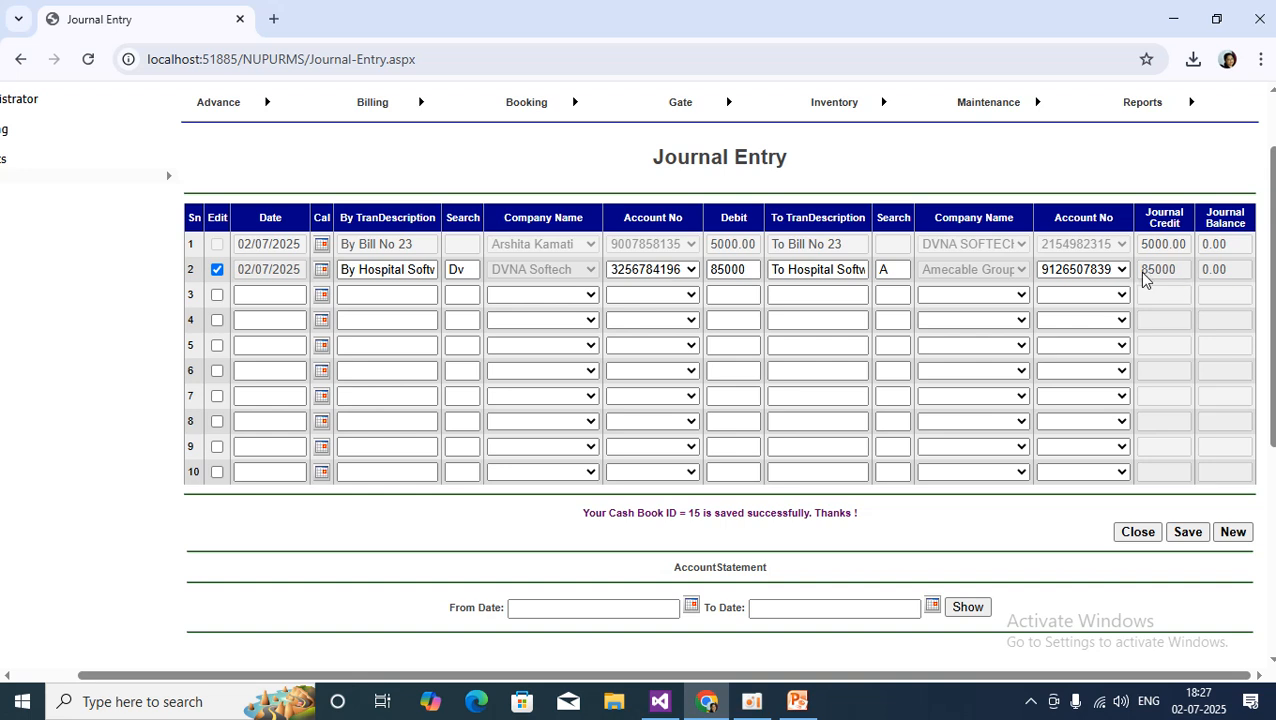
drag(1140, 270, 1176, 277)
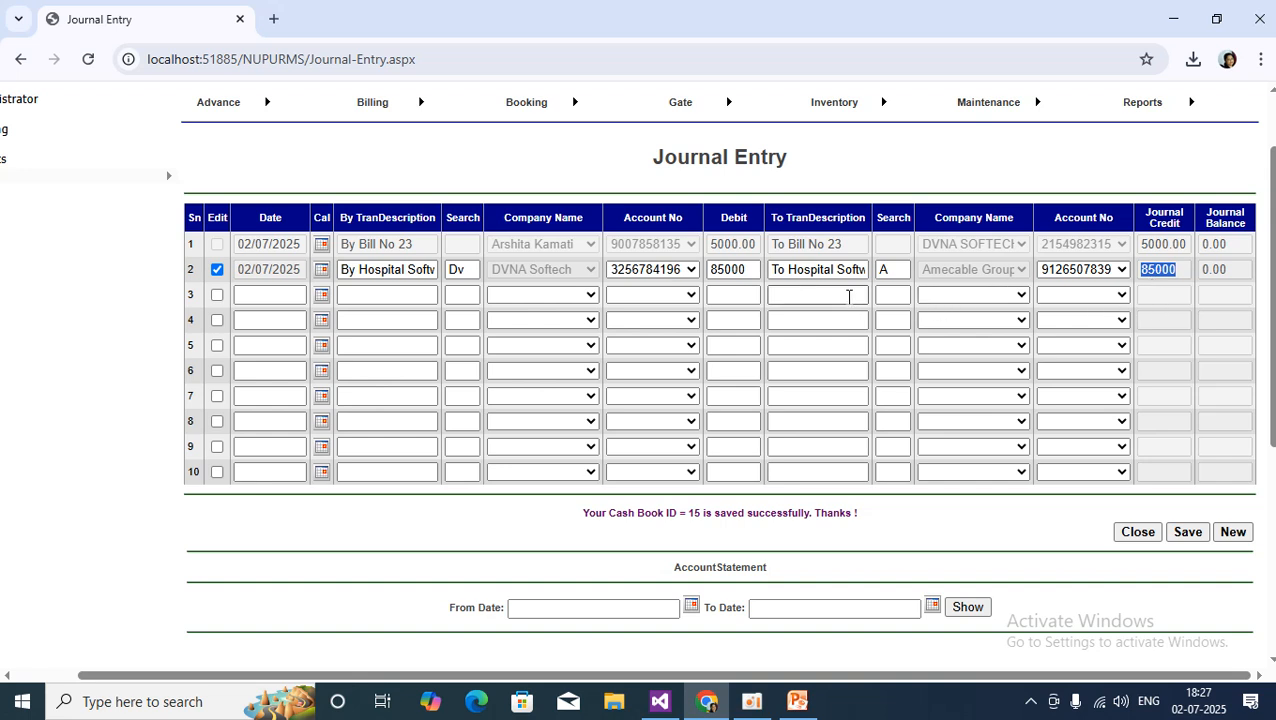
click(219, 302)
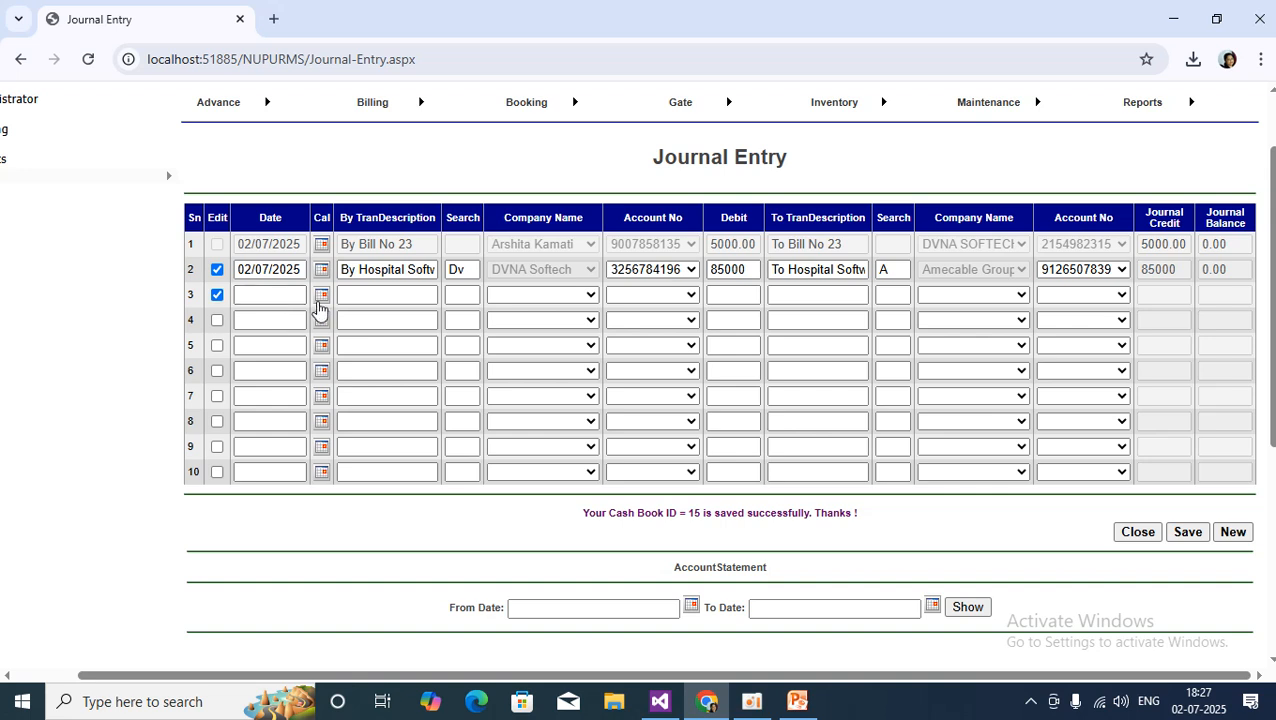
click(321, 300)
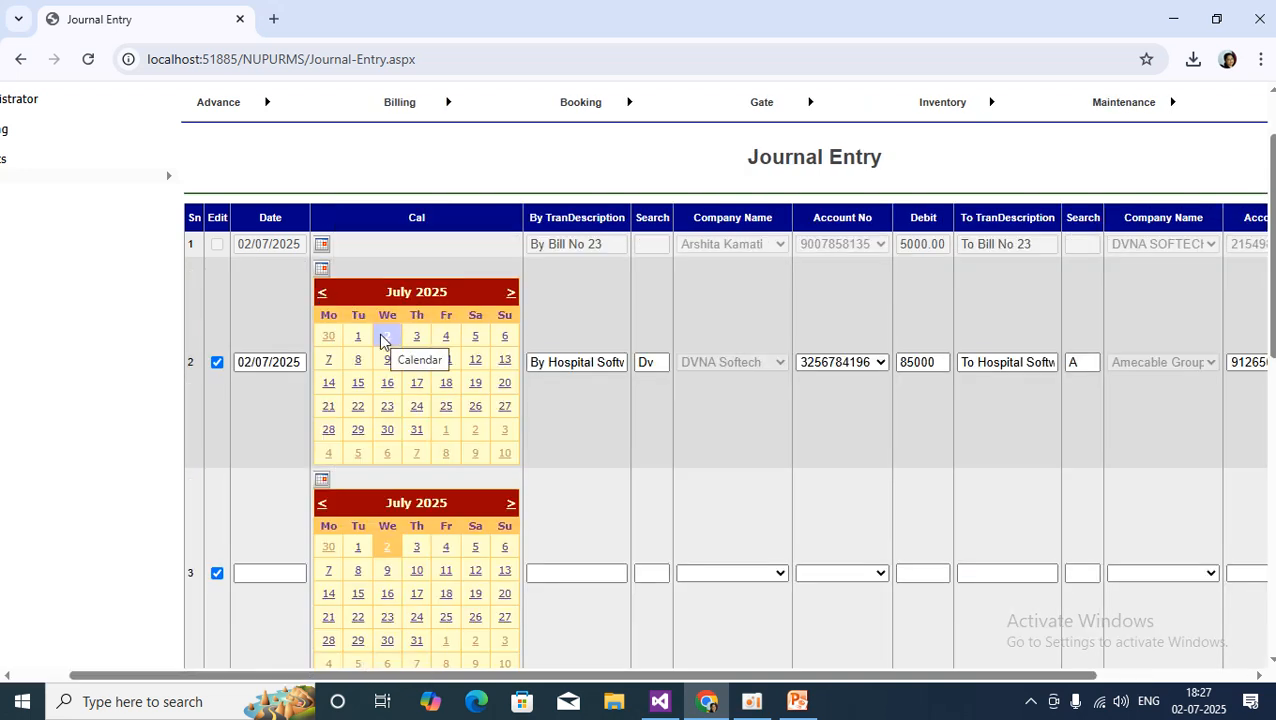
scroll(920, 490, down, 3)
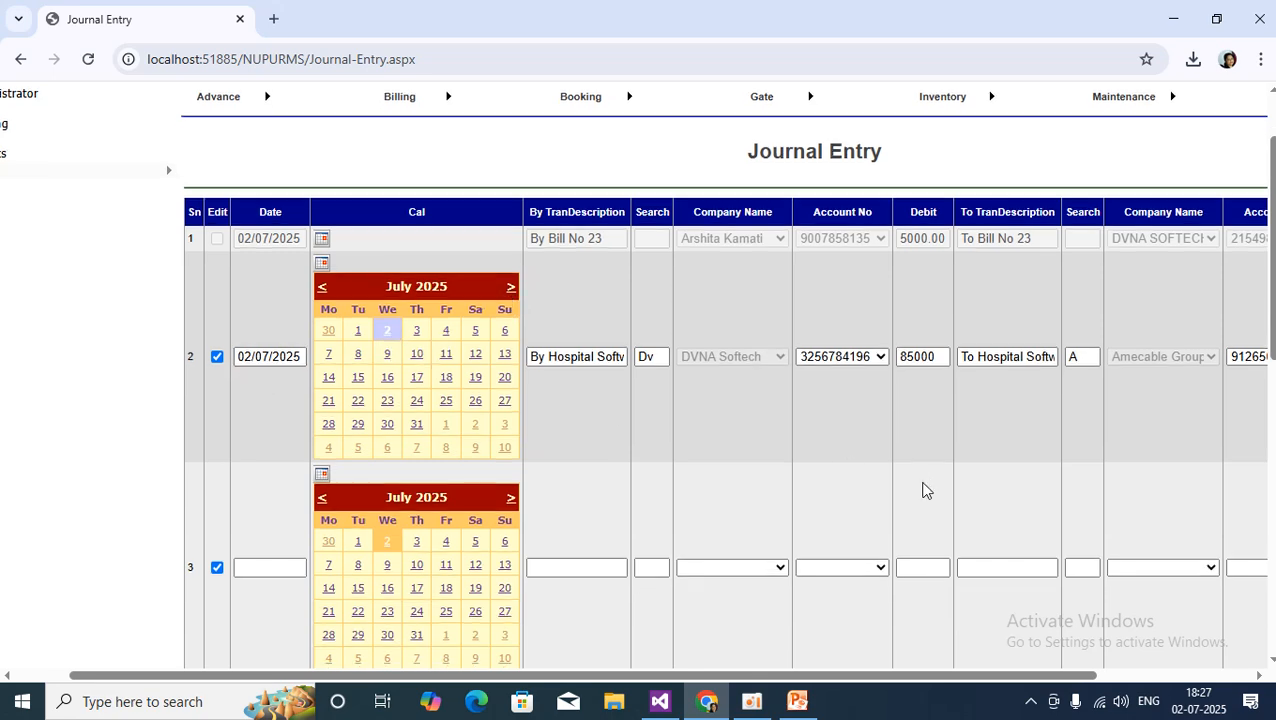
drag(1067, 678, 1219, 678)
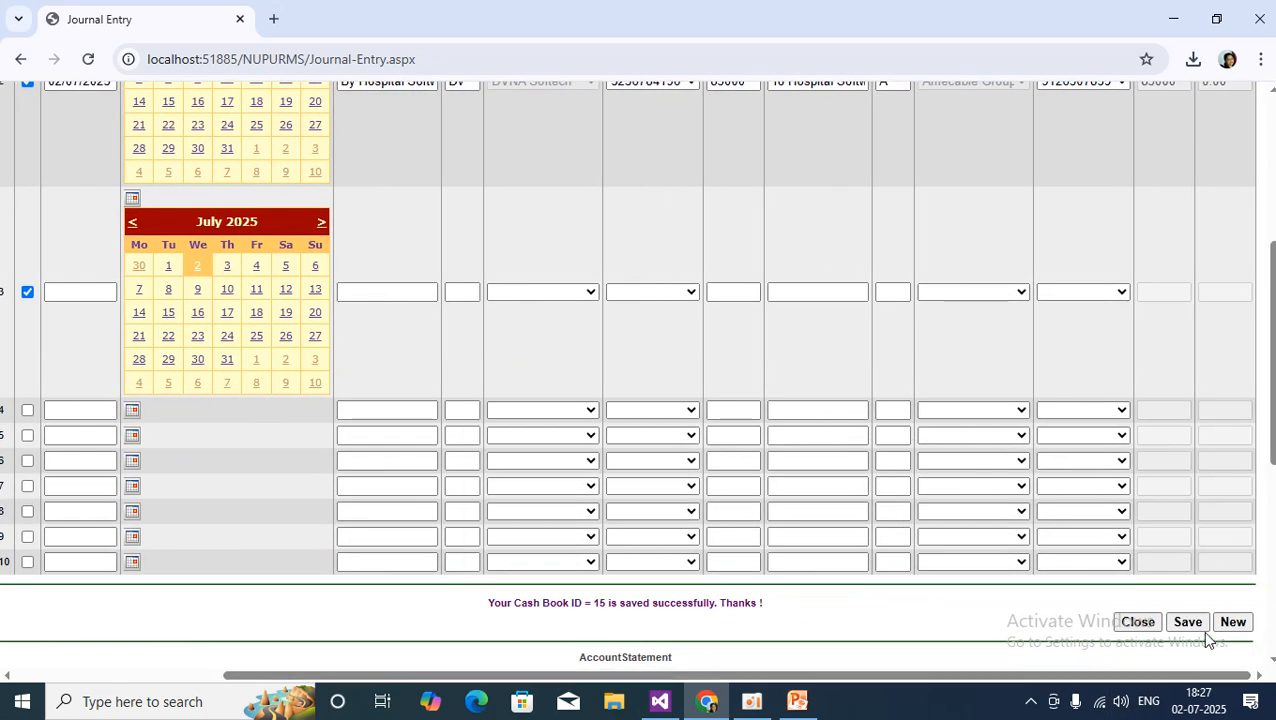
Reset the form for a new journal entry, enable row 2 for editing and set its date to 02/07/2025.
click(1233, 622)
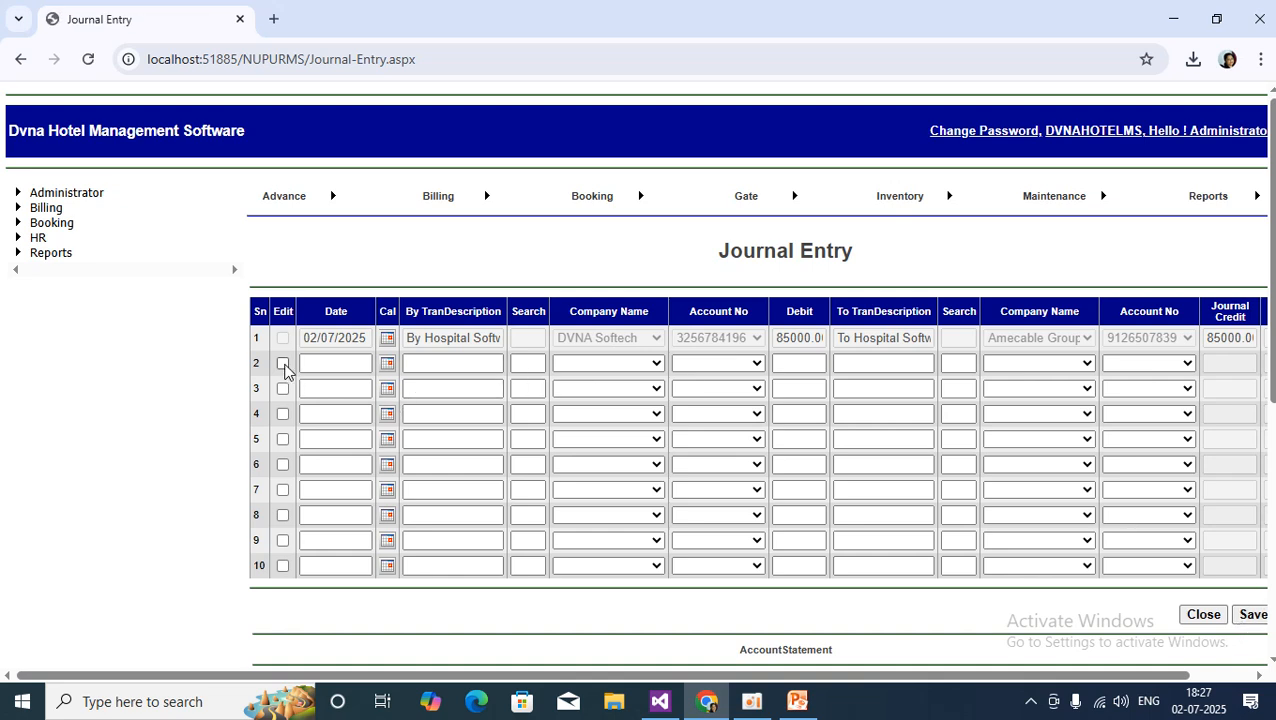
click(283, 364)
click(388, 364)
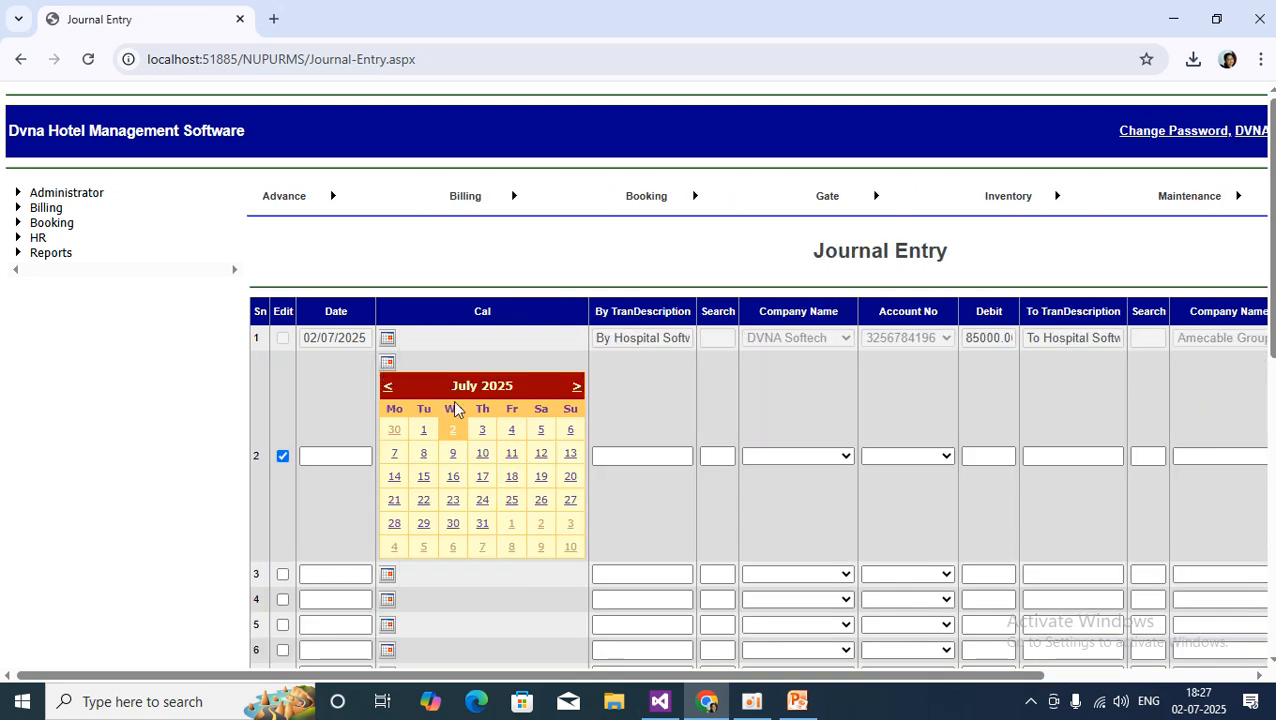
click(452, 432)
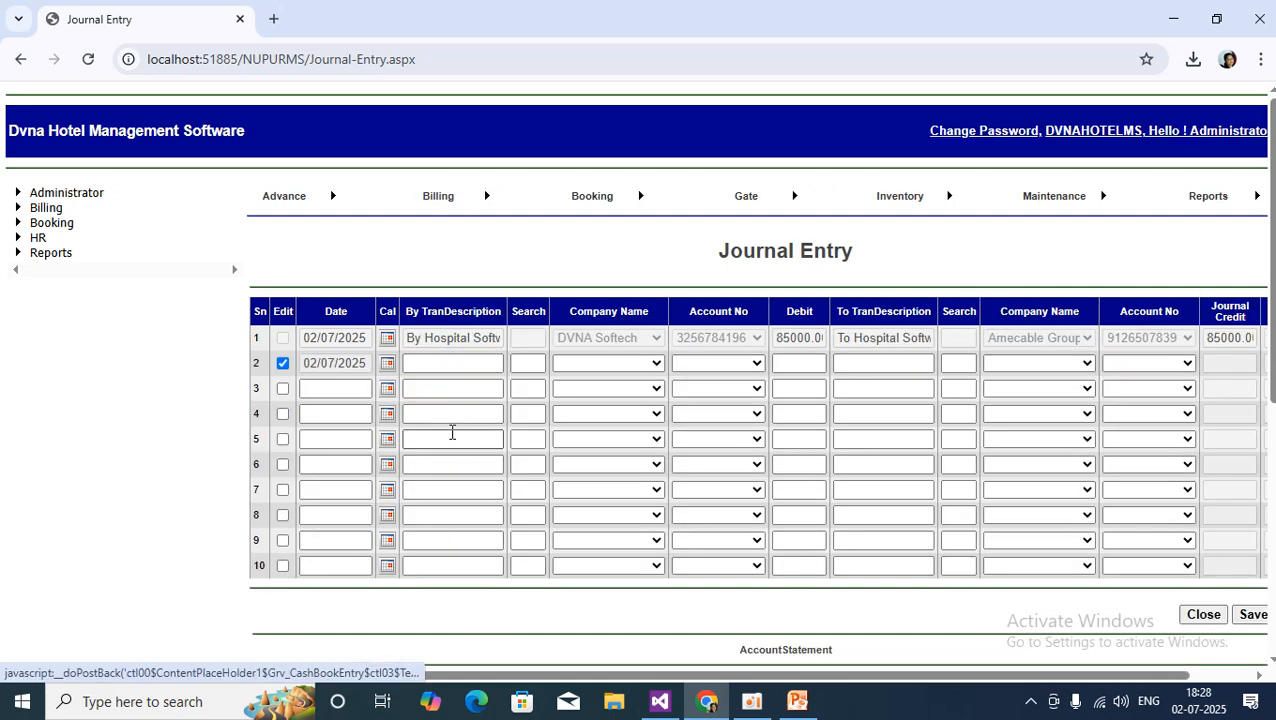
Enter "By Software Asvance" as row 2's By TranDescription.
click(426, 368)
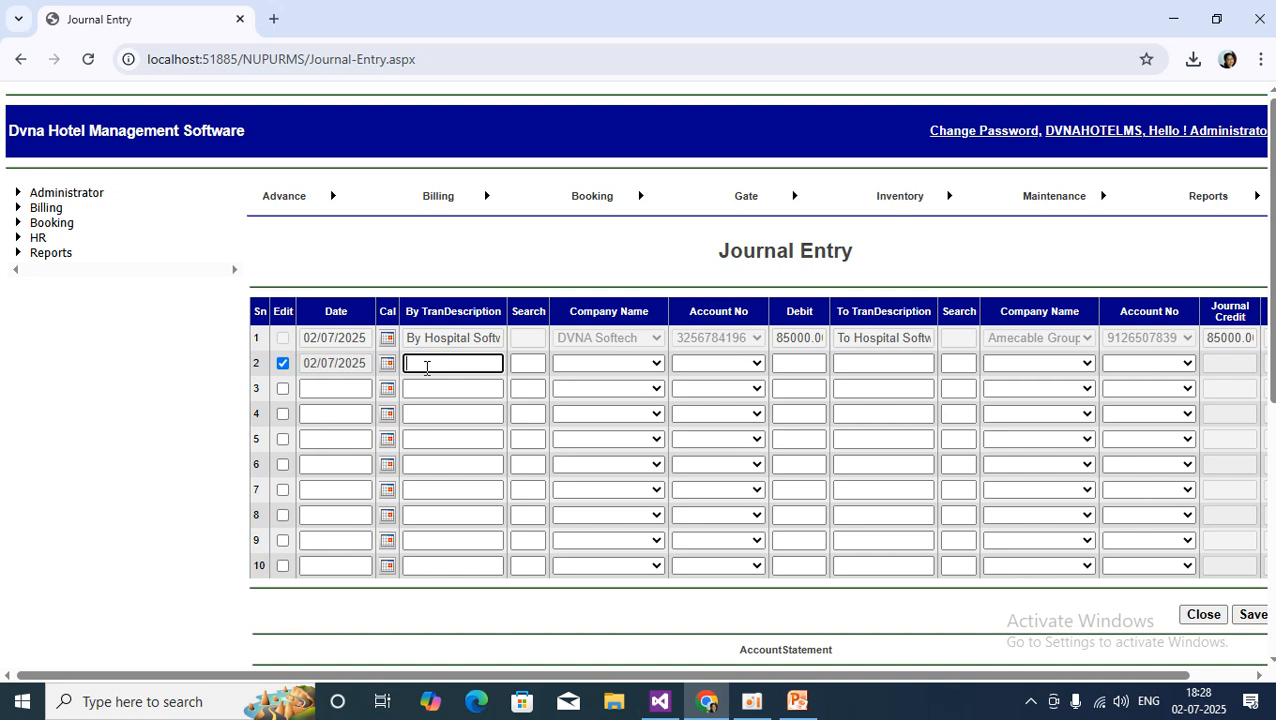
text(By)
text( Software Asvance)
Search "Am" for row 2's debit side and select the company Amecable Group with its account number.
click(528, 364)
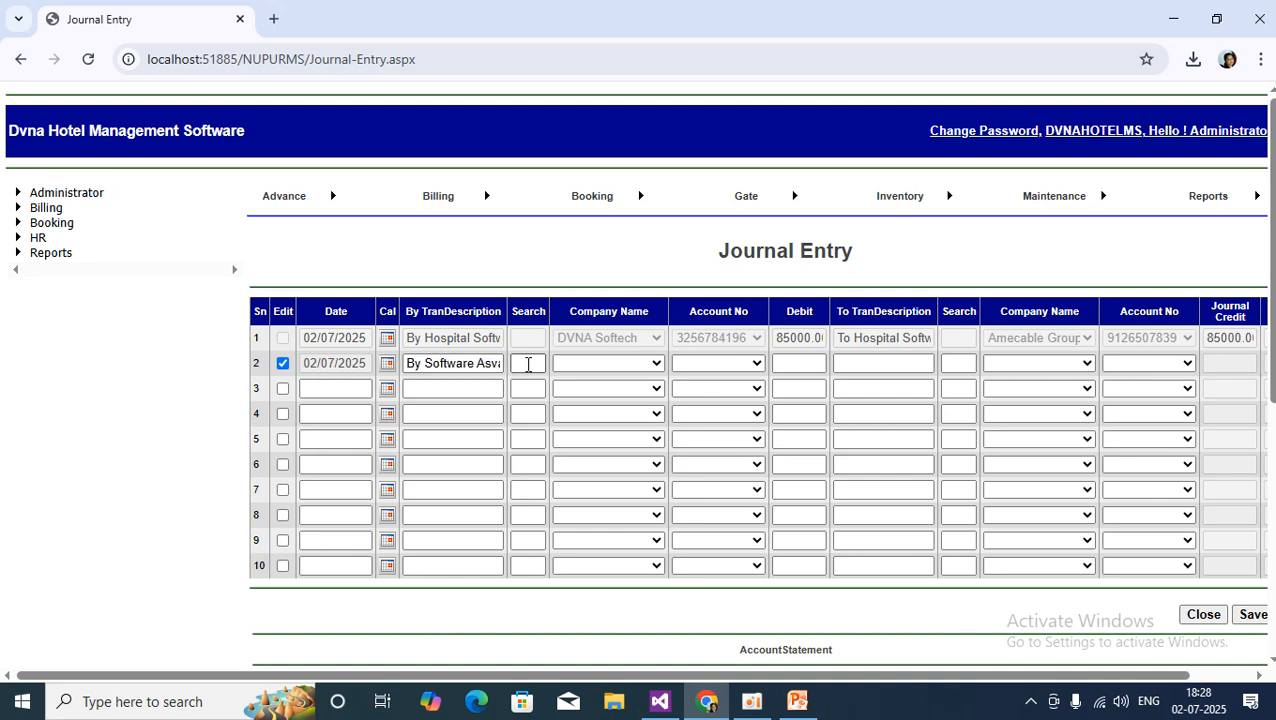
click(528, 364)
text(Am)
click(612, 364)
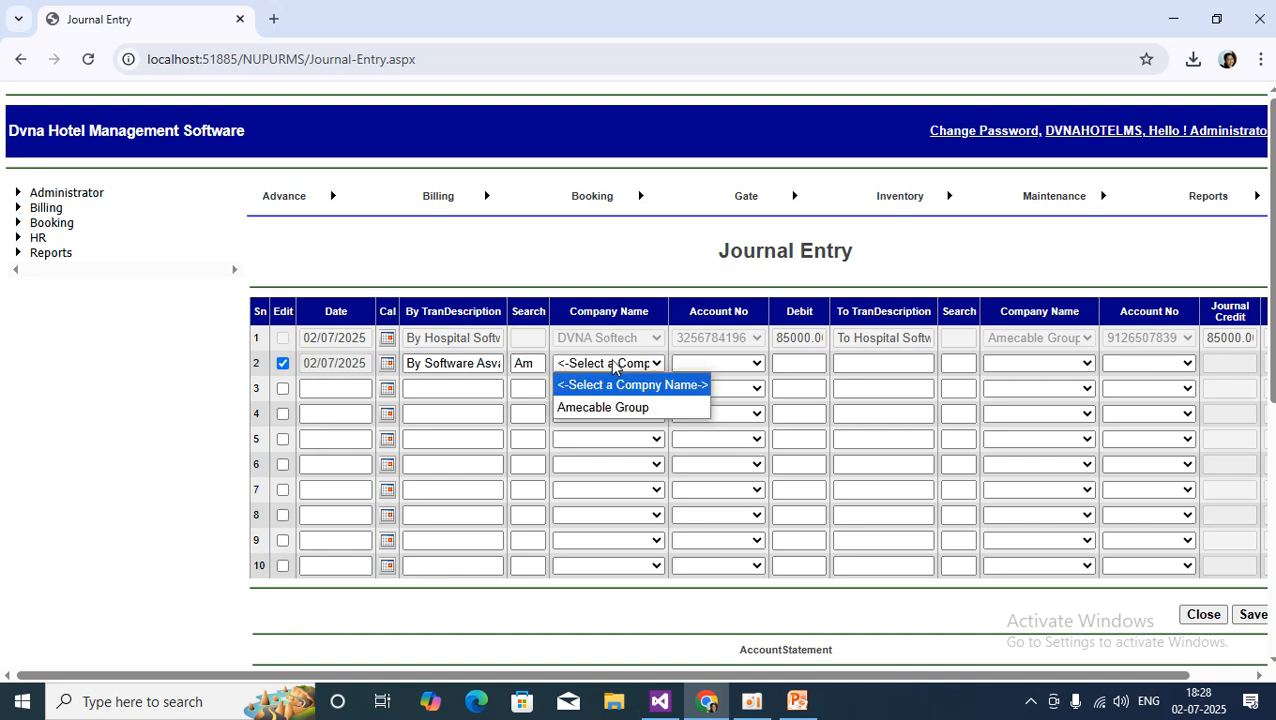
click(638, 407)
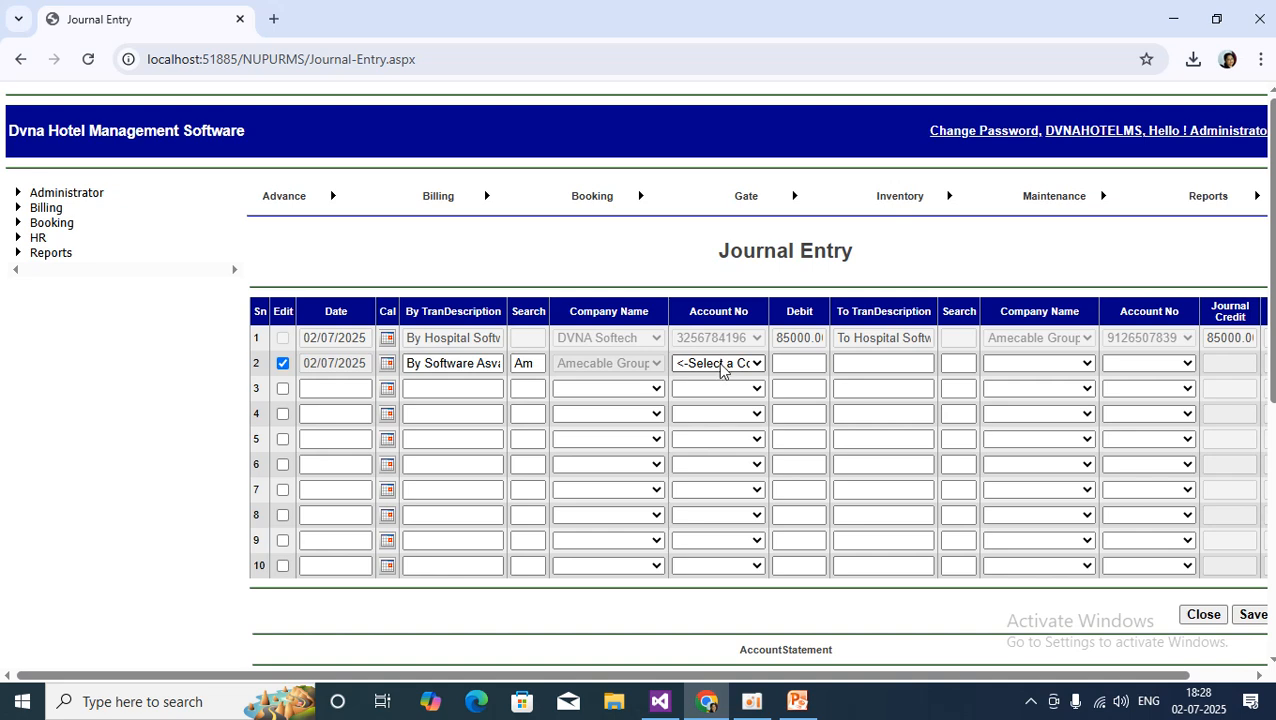
click(720, 365)
click(730, 405)
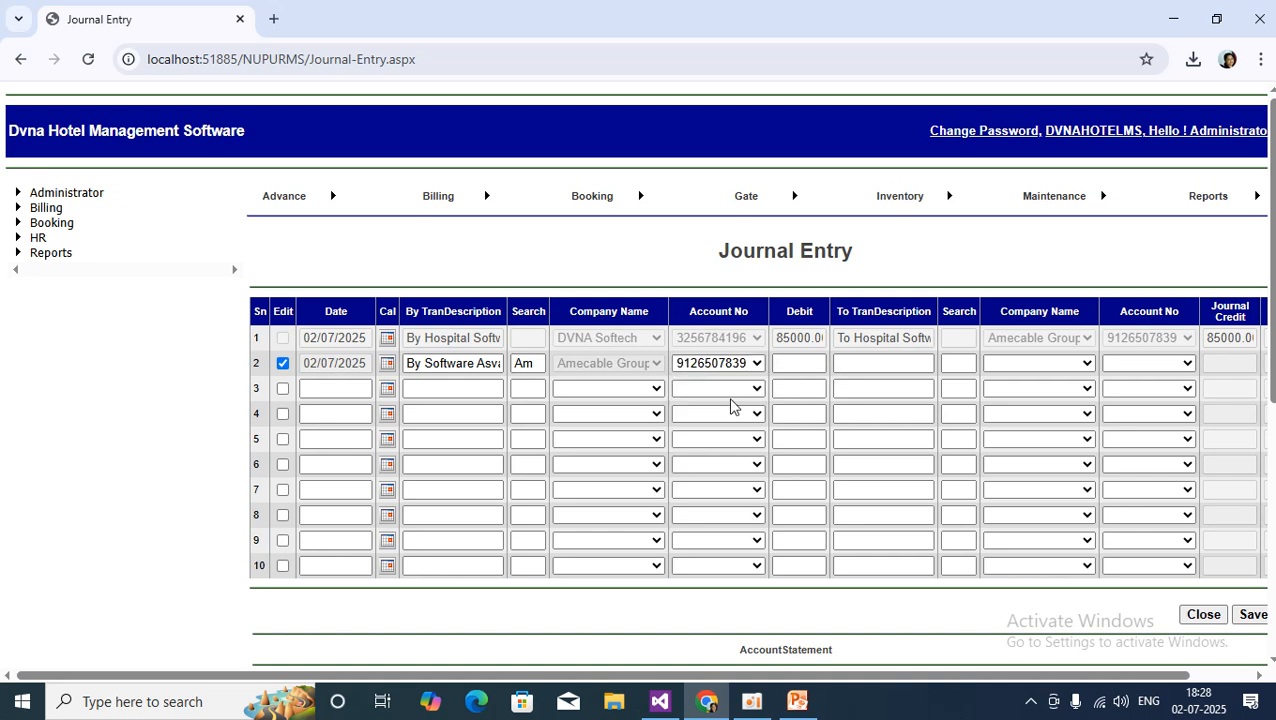
Enter a debit amount of 15000 in row 2 of the journal entry.
click(798, 363)
text(1500)
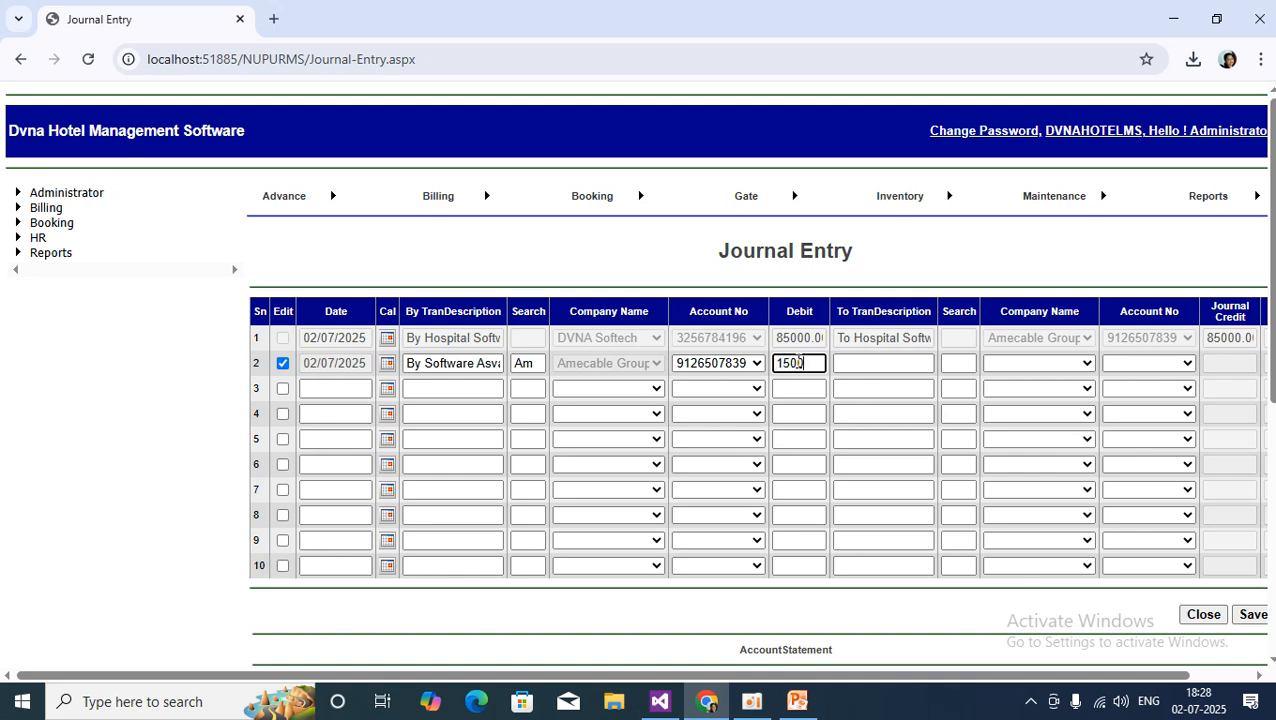
text(0)
Fill row 2's To TranDescription with "To Software Asvance", reusing the wording copied from the By TranDescription.
click(852, 366)
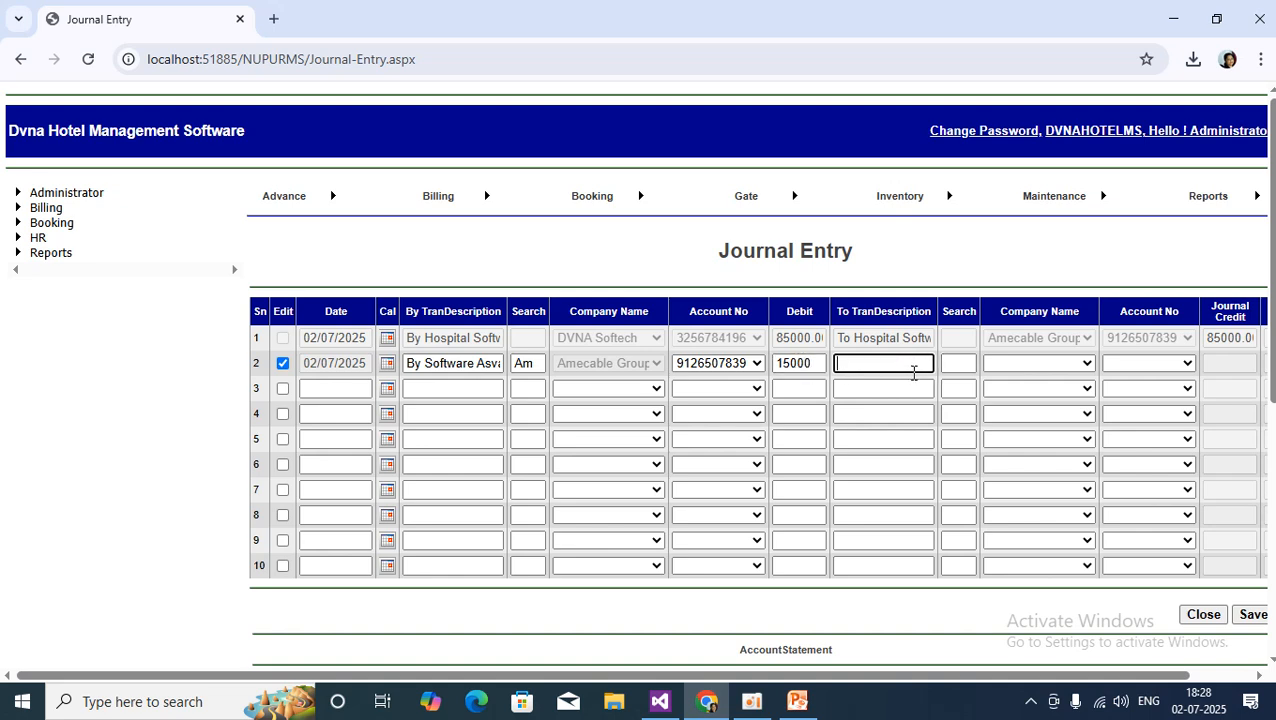
click(881, 366)
drag(408, 364, 550, 370)
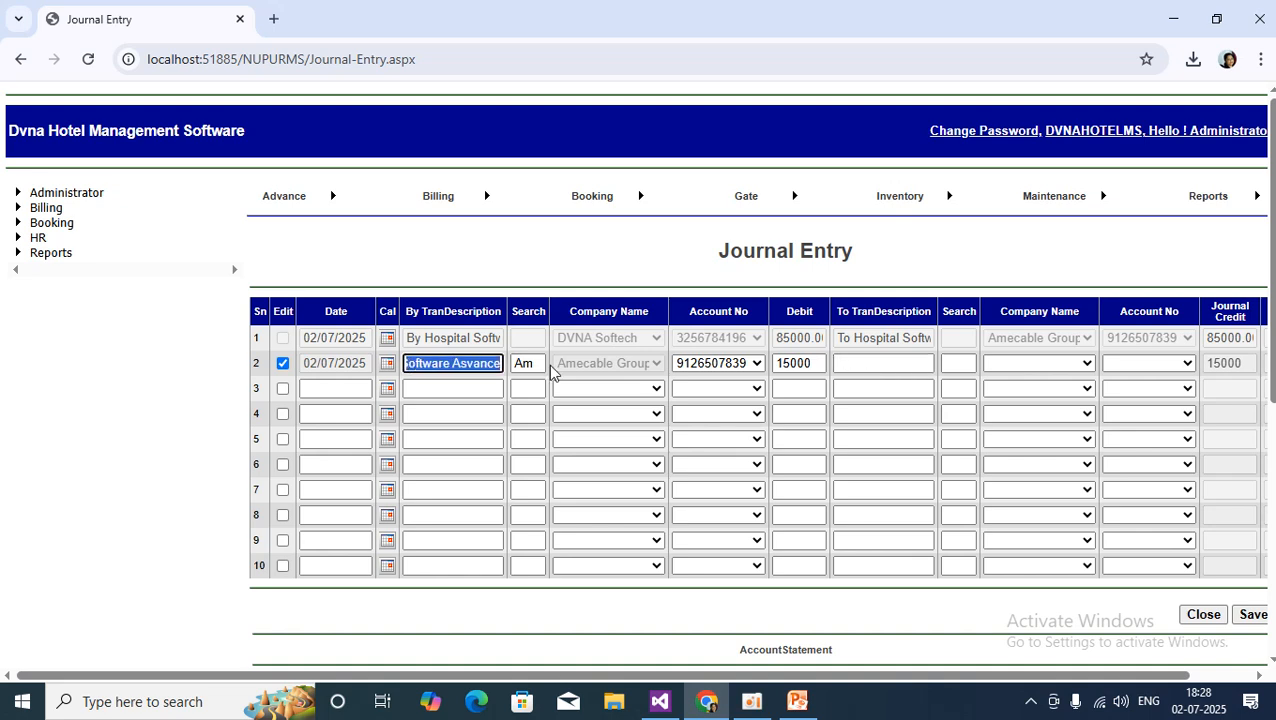
click(876, 362)
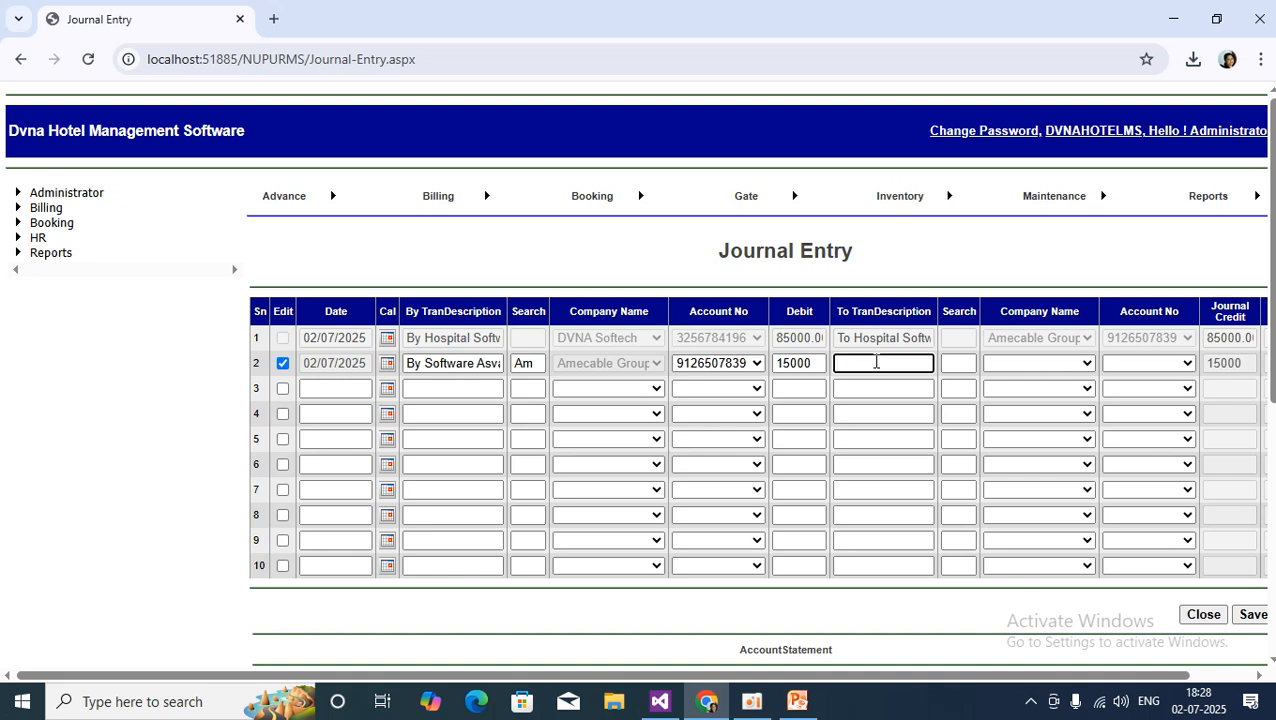
key(ctrl+v)
key(Left)
key(Left)
key(Left)
key(Left)
key(Left)
key(Left)
key(Left)
key(Left)
key(Left)
key(Left)
key(Left)
key(Left)
key(Left)
key(Left)
key(Left)
key(Left)
key(Left)
key(Delete)
key(Delete)
key(Delete)
text(To)
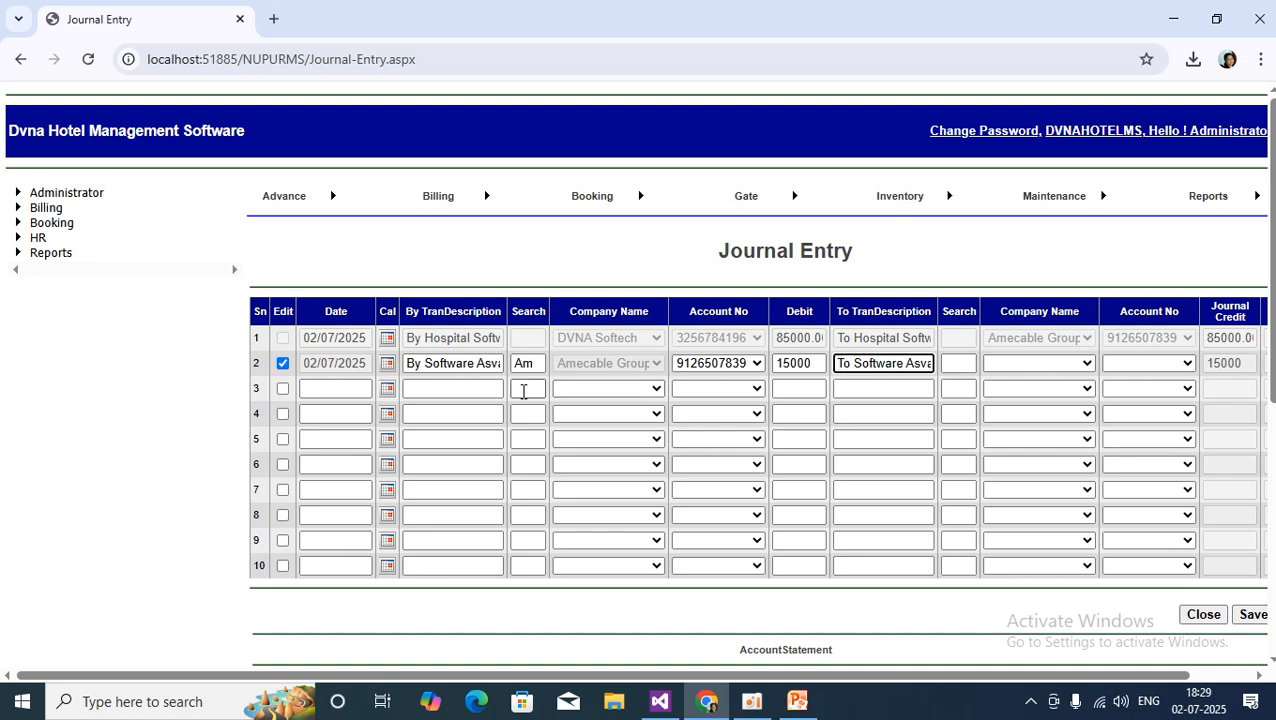
click(570, 373)
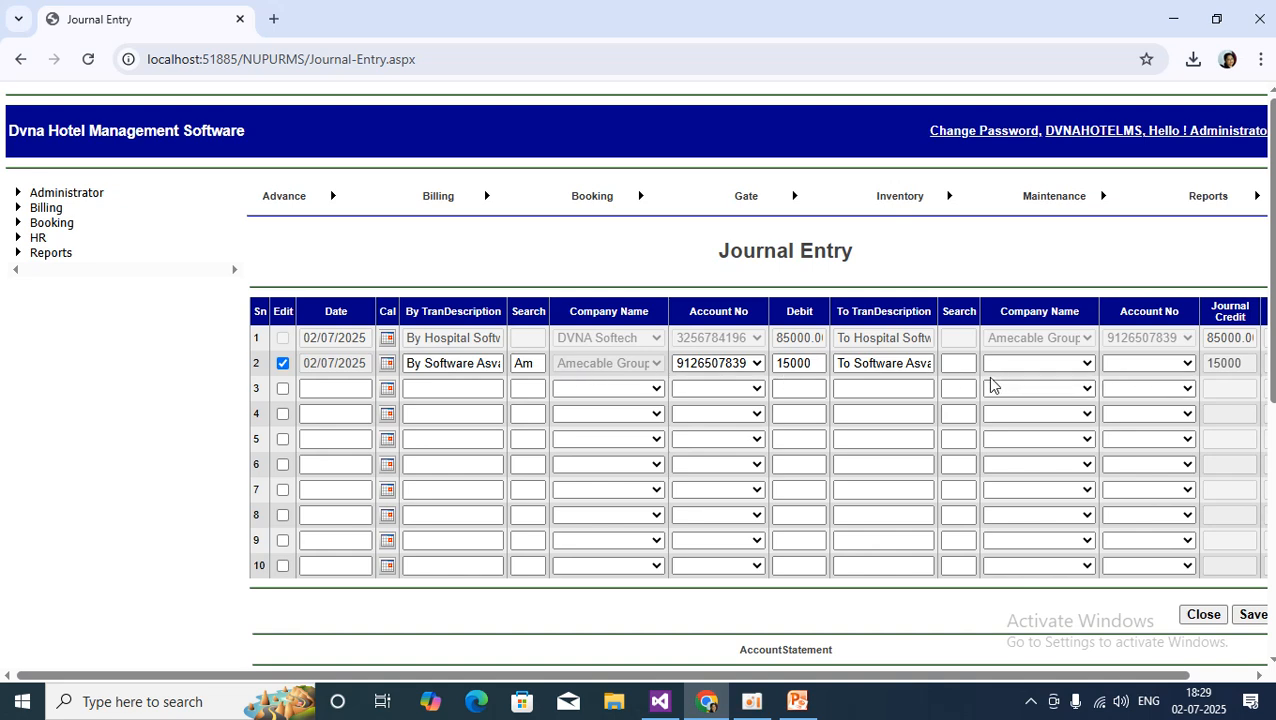
Search "Dv" for row 2's credit side and select the company DVNA Softech with its account number.
click(961, 366)
click(961, 366)
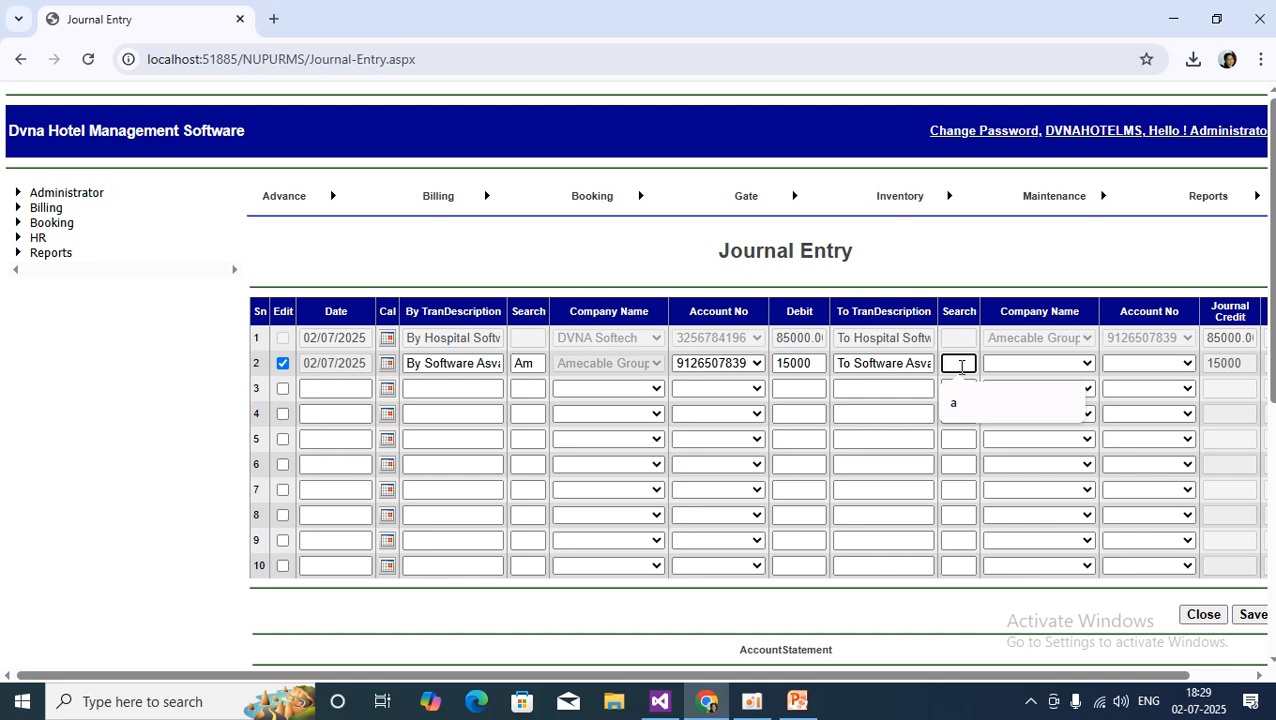
text(Dv)
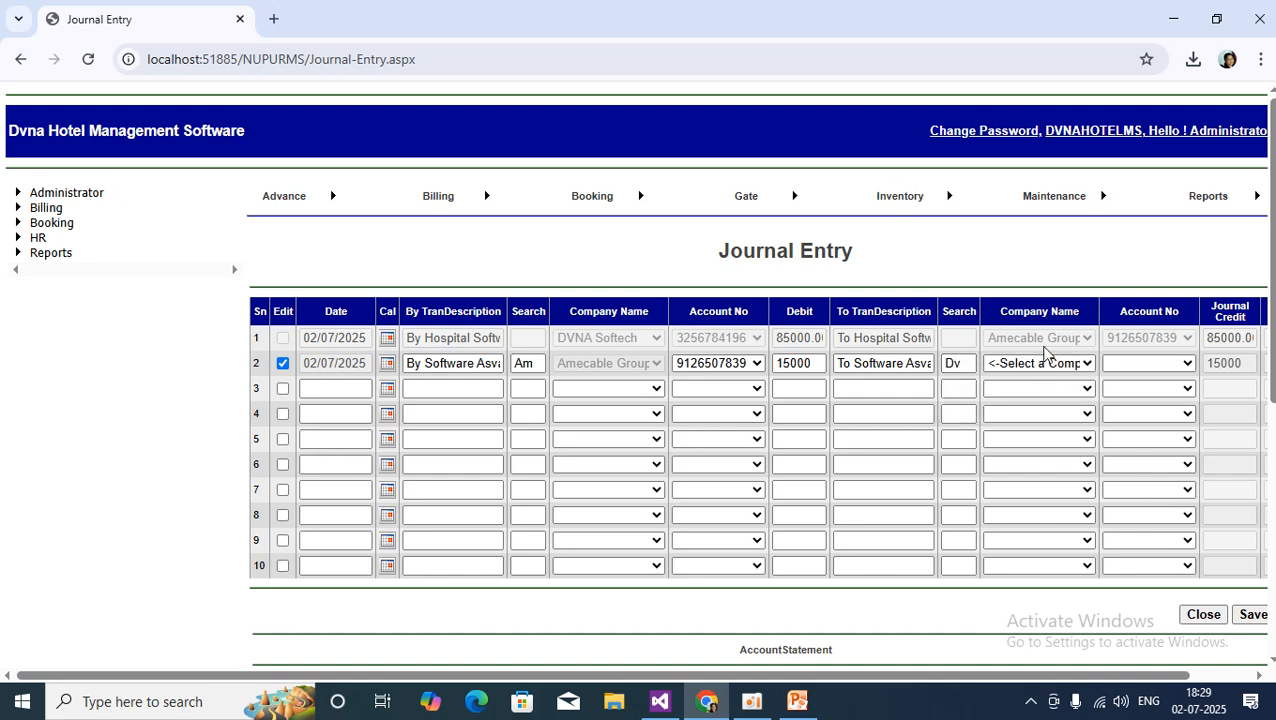
click(1068, 366)
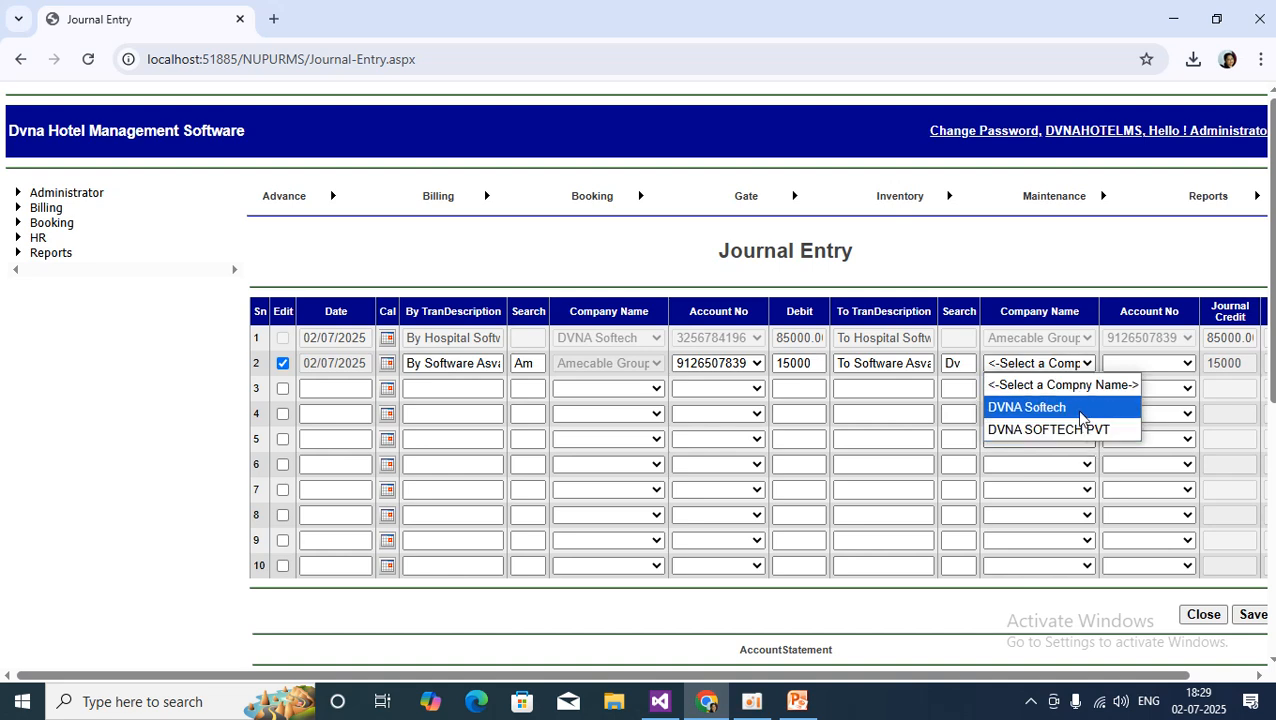
click(1084, 408)
click(1150, 366)
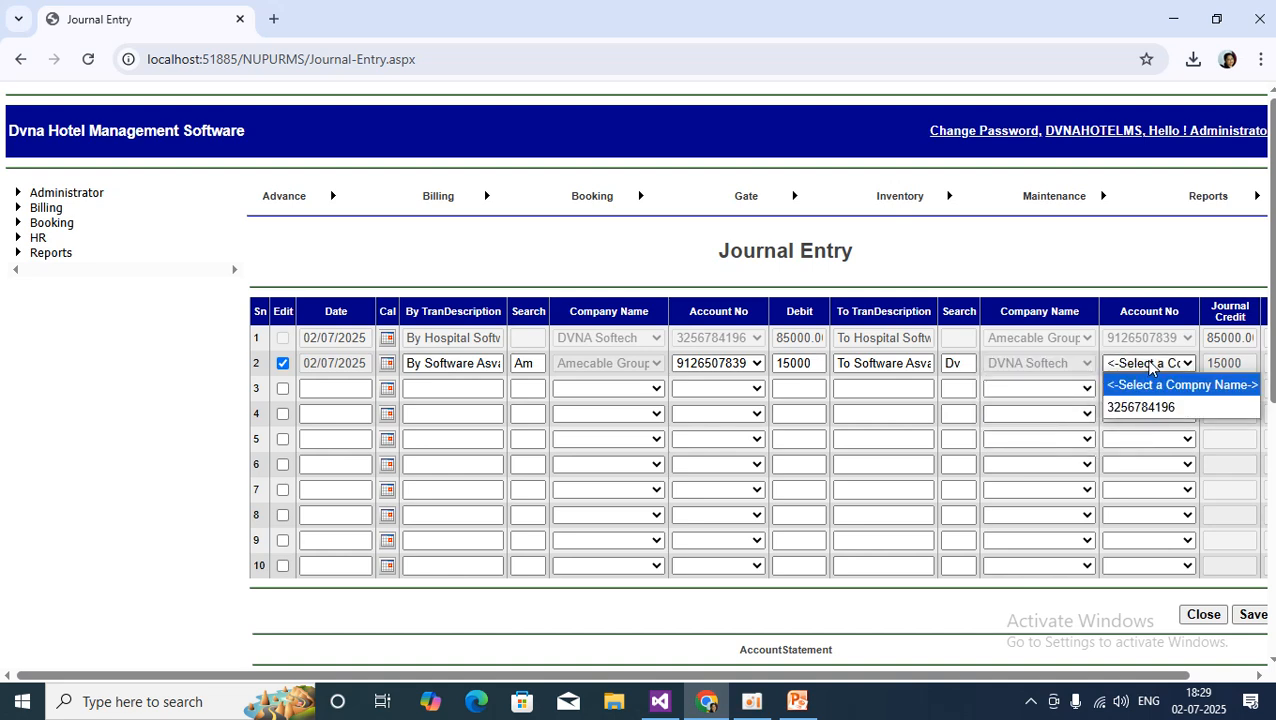
click(1160, 408)
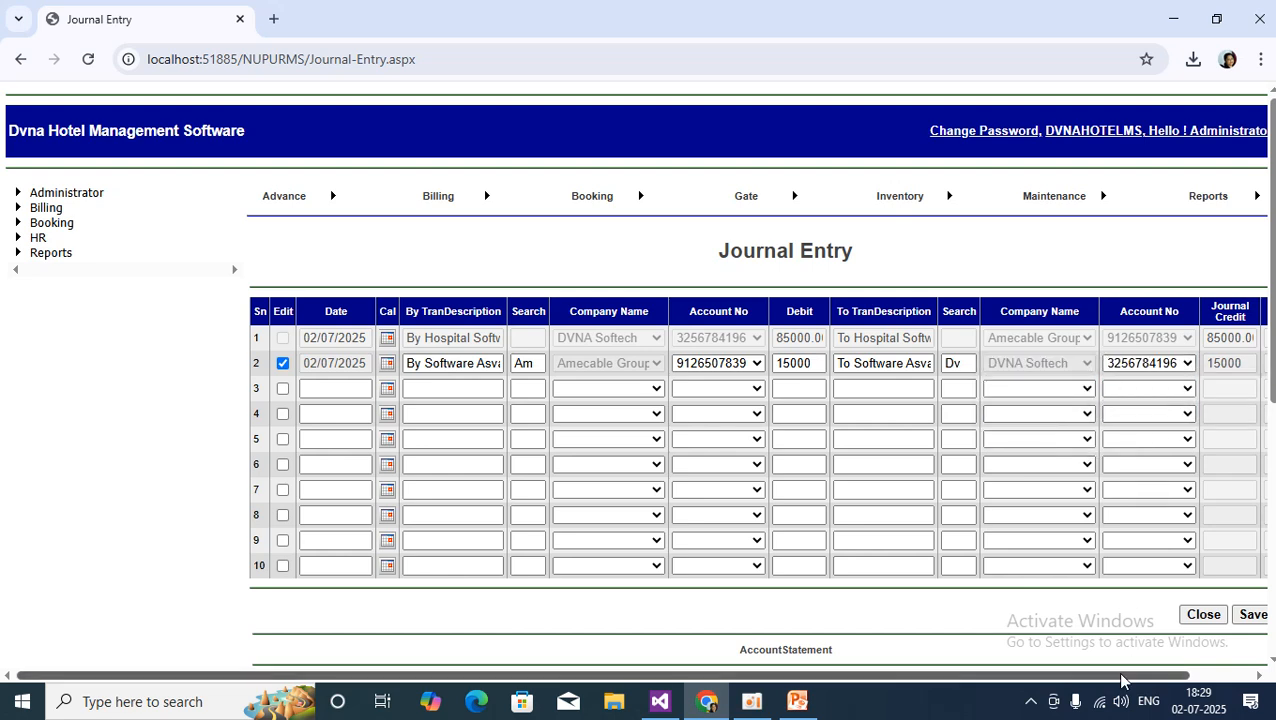
Save the Software Asvance journal entry and reset the form for a new entry.
drag(1121, 681, 1222, 681)
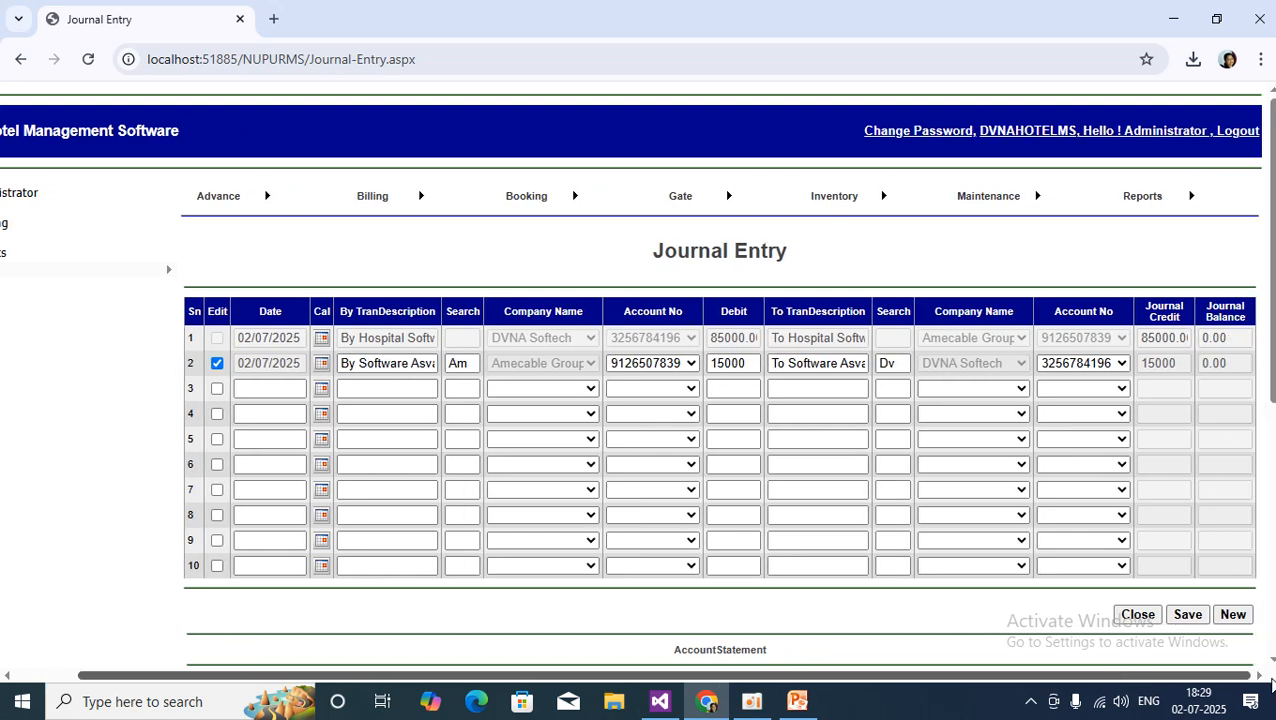
click(1189, 616)
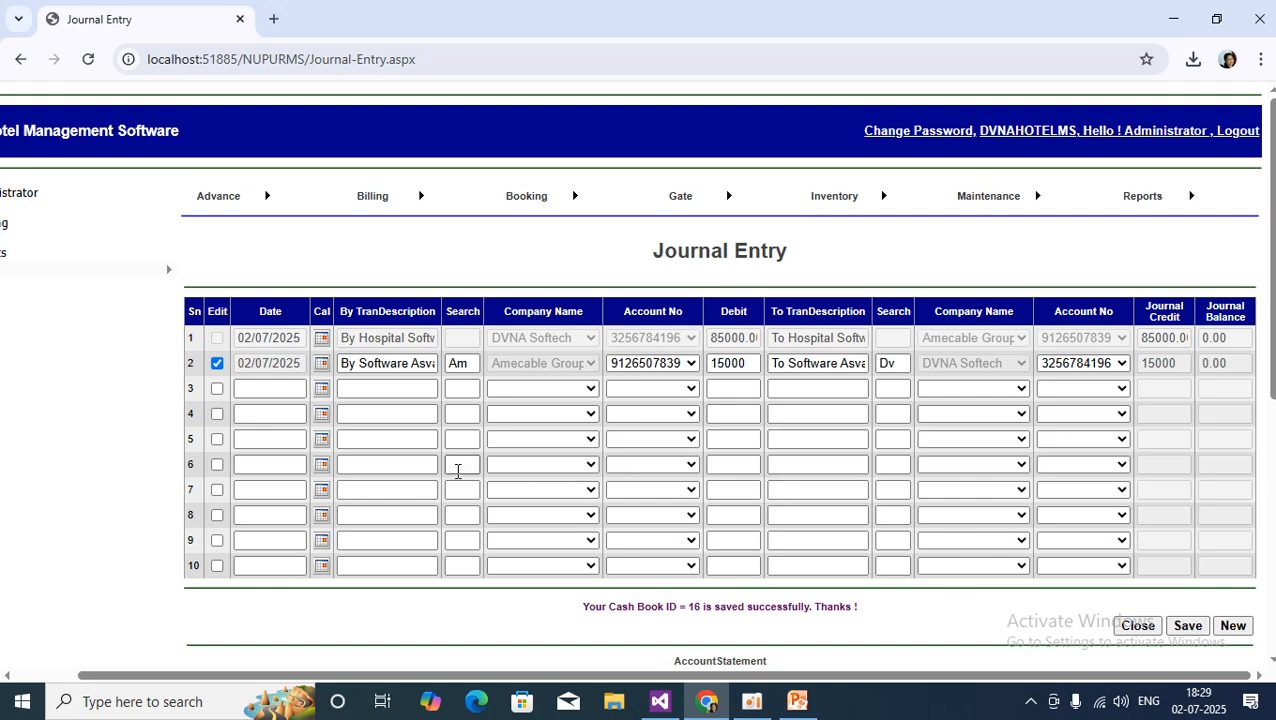
scroll(861, 579, down, 3)
scroll(861, 579, up, 2)
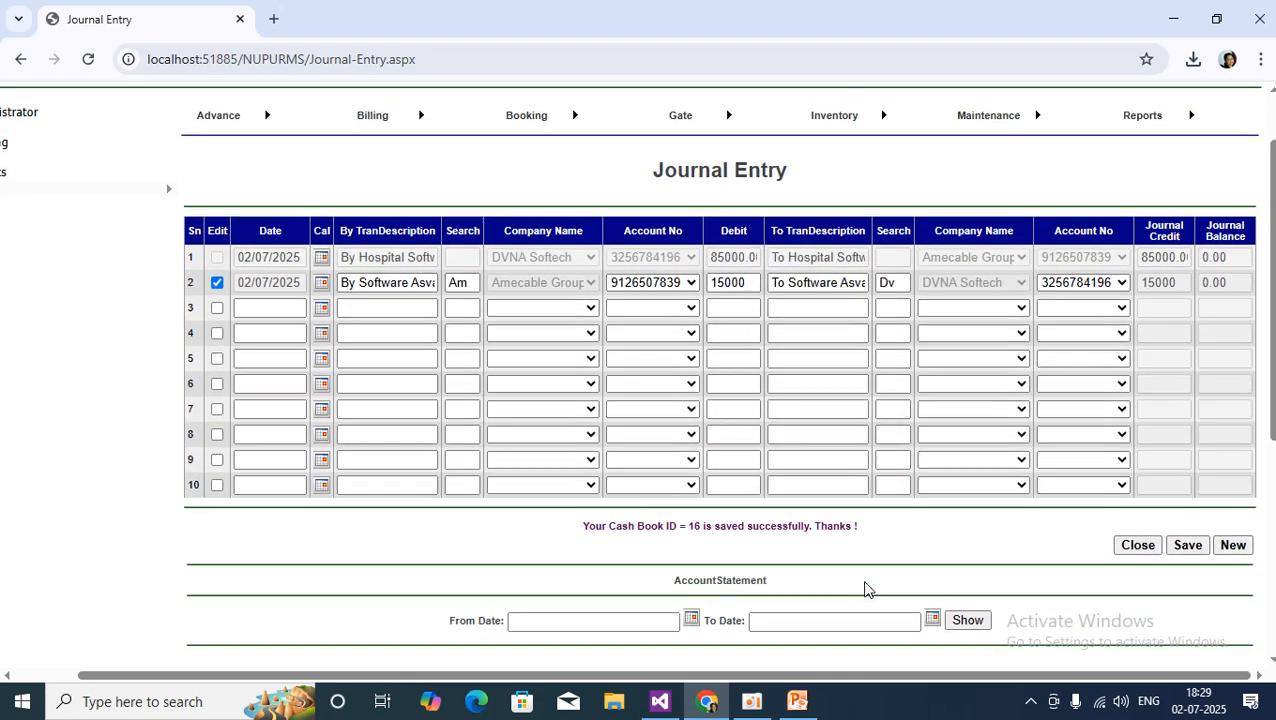
scroll(786, 402, up, 1)
scroll(805, 430, down, 3)
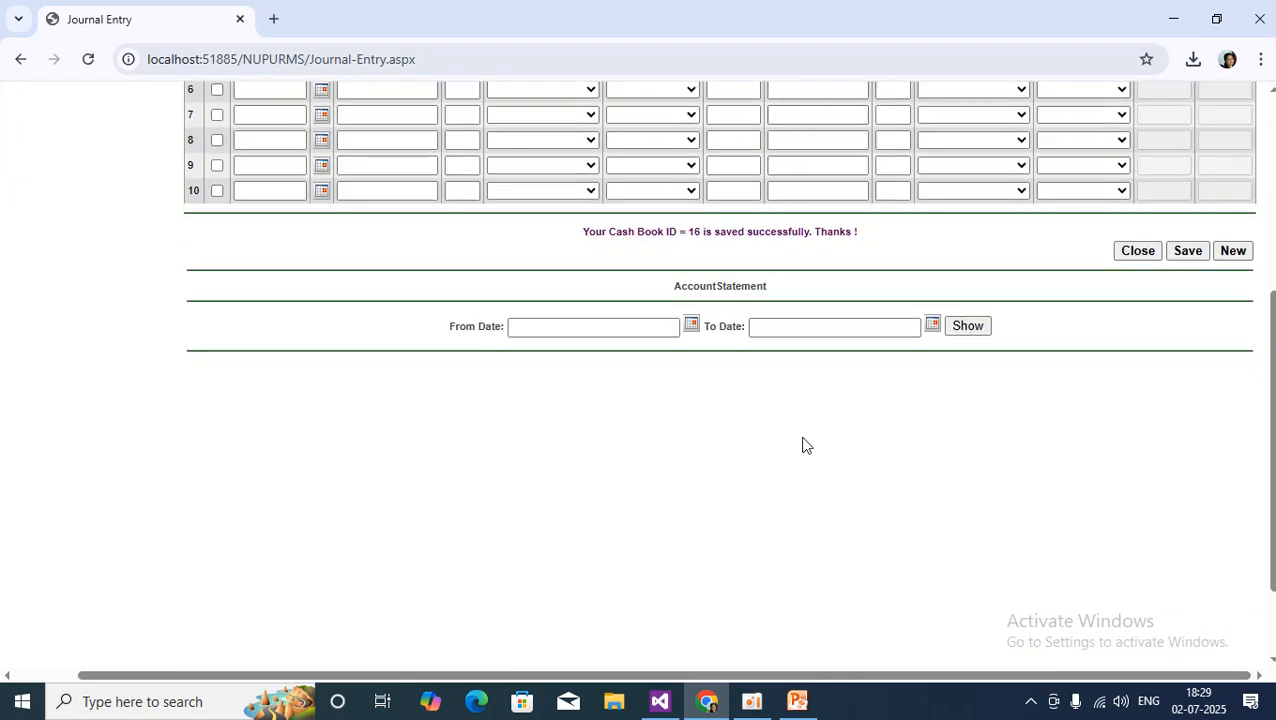
click(1233, 251)
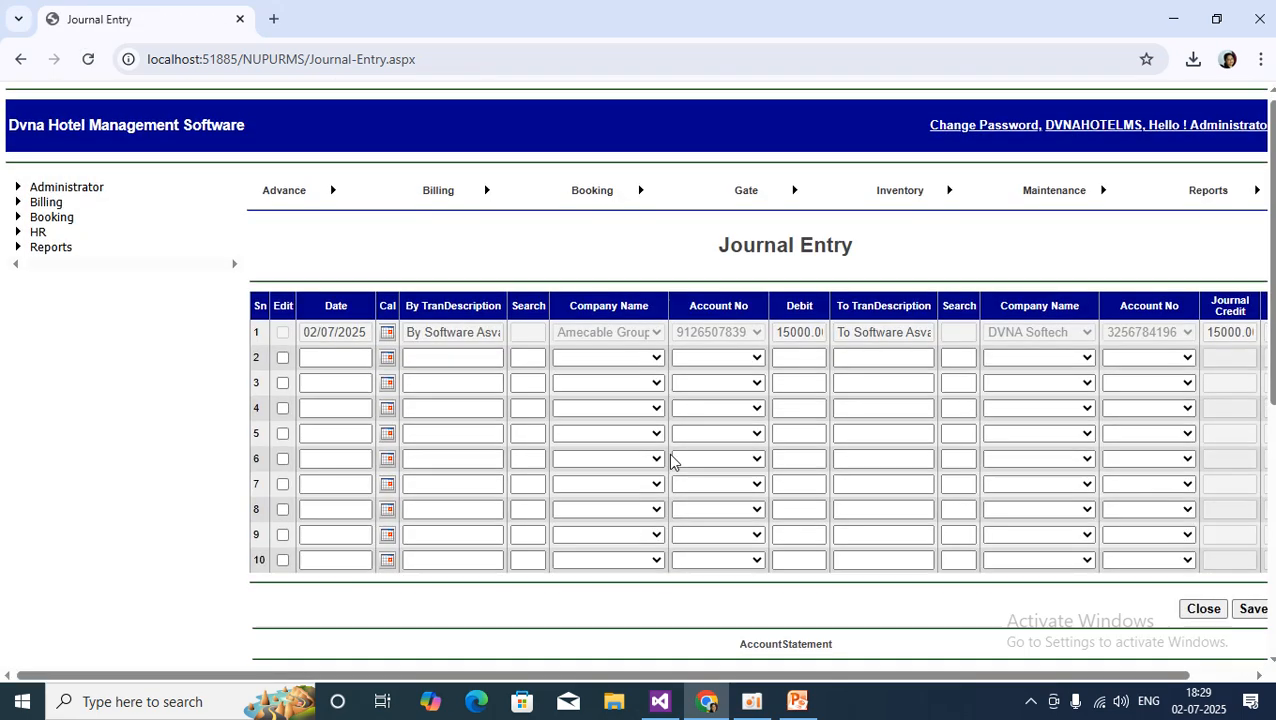
Show the journal statement from 01/07/2025 to 02/07/2025 and review its entries across the debit and credit columns.
scroll(670, 460, down, 3)
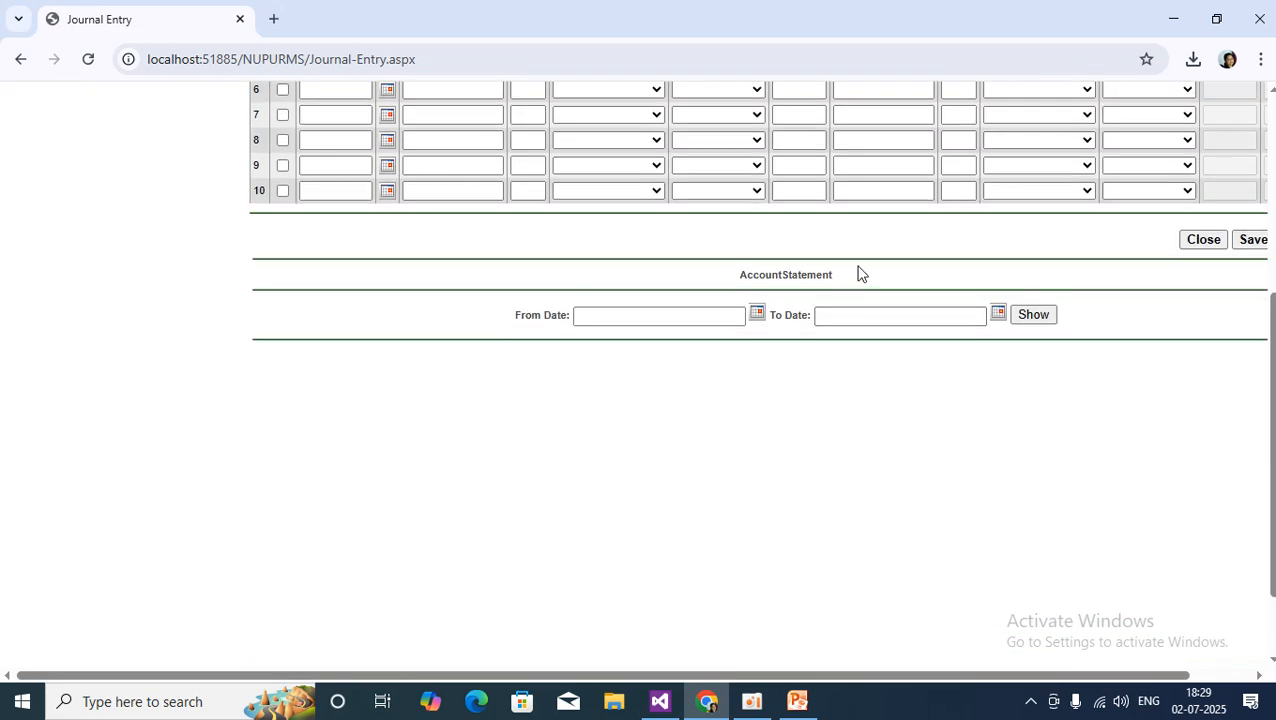
click(761, 315)
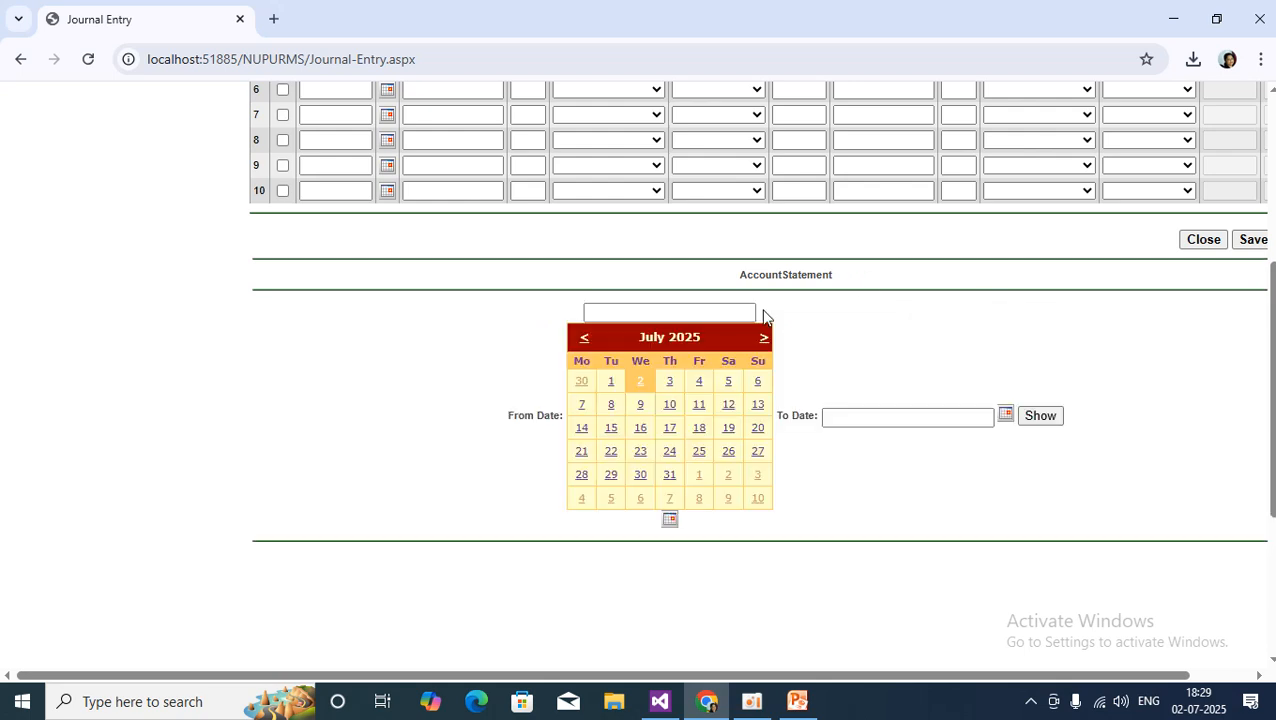
click(611, 382)
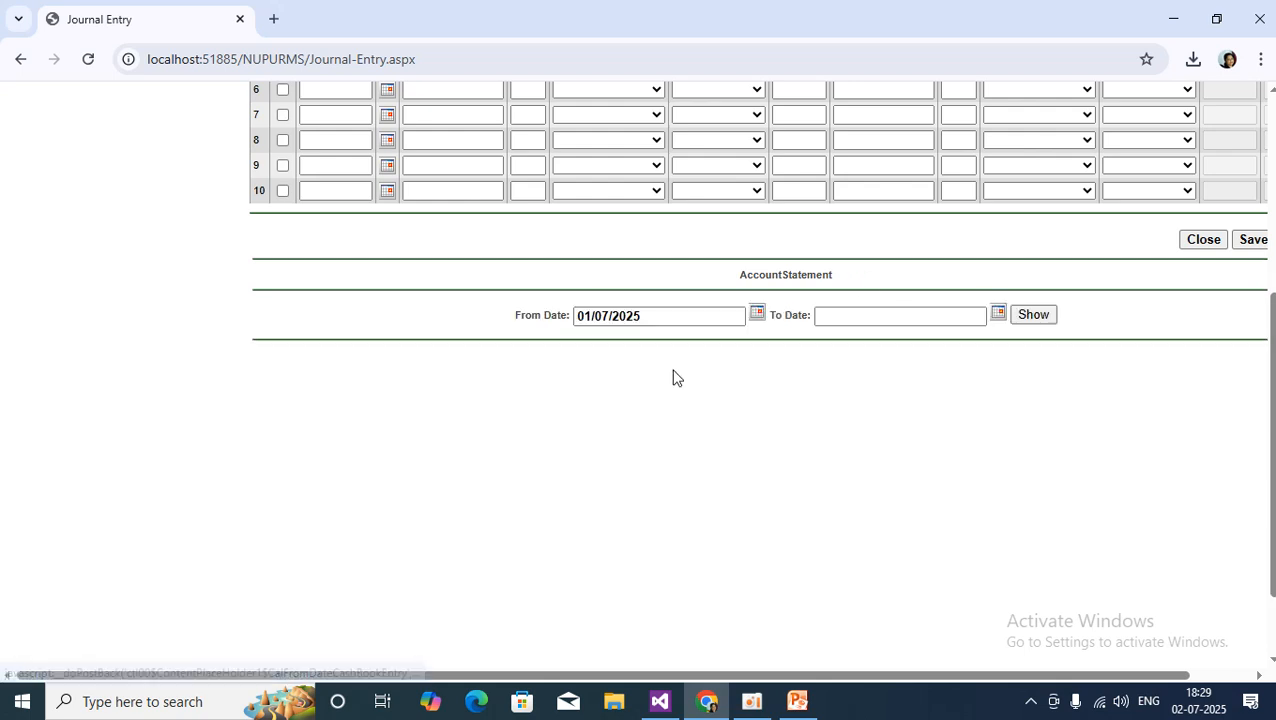
click(997, 316)
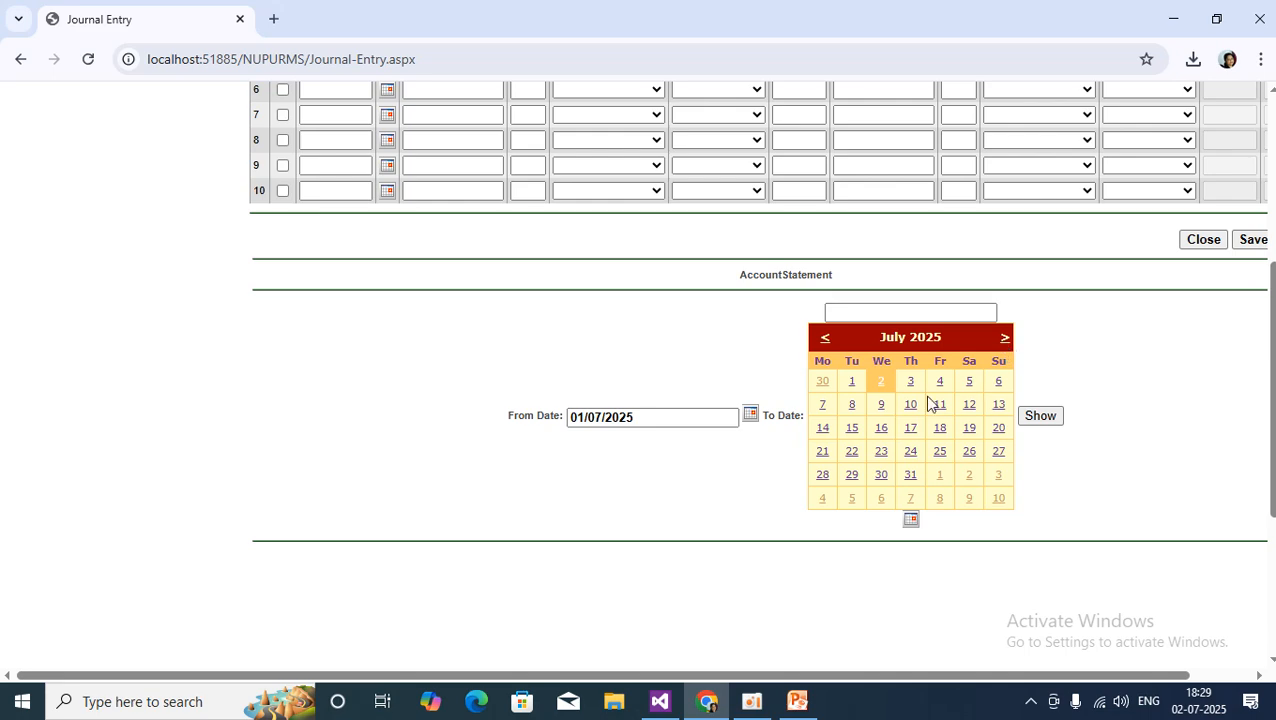
click(872, 384)
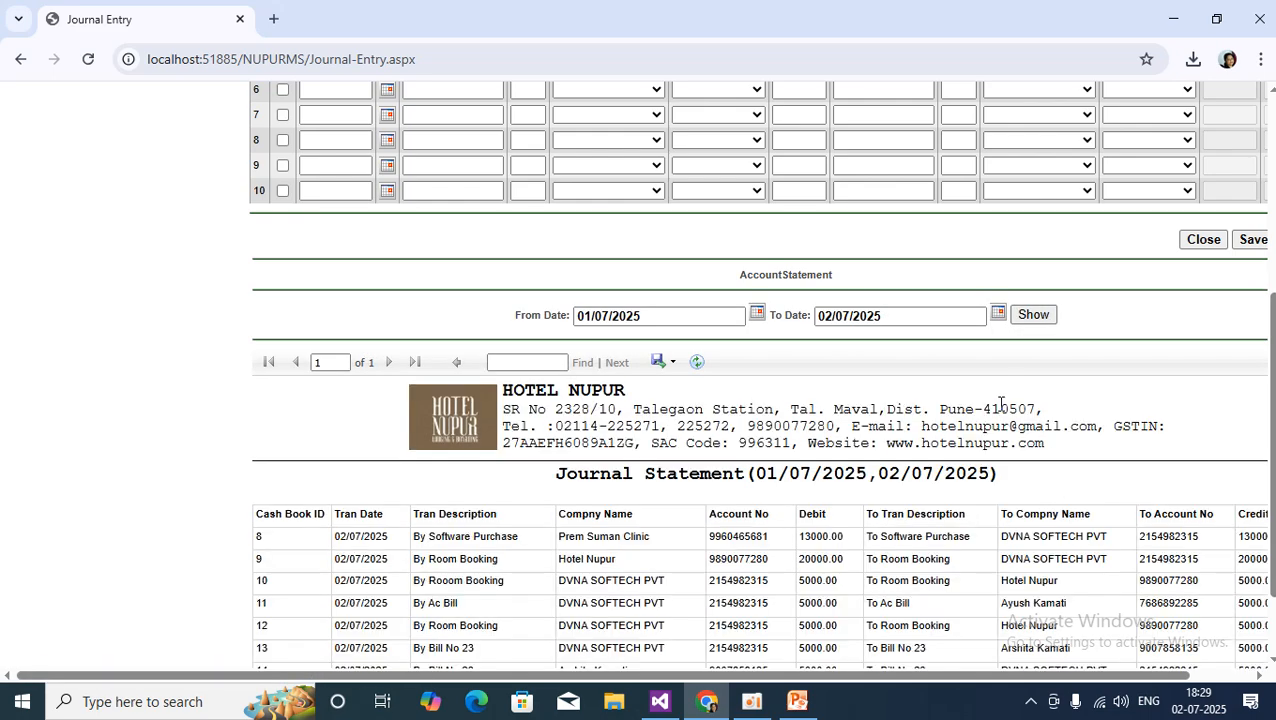
scroll(940, 550, down, 1)
scroll(940, 550, down, 1)
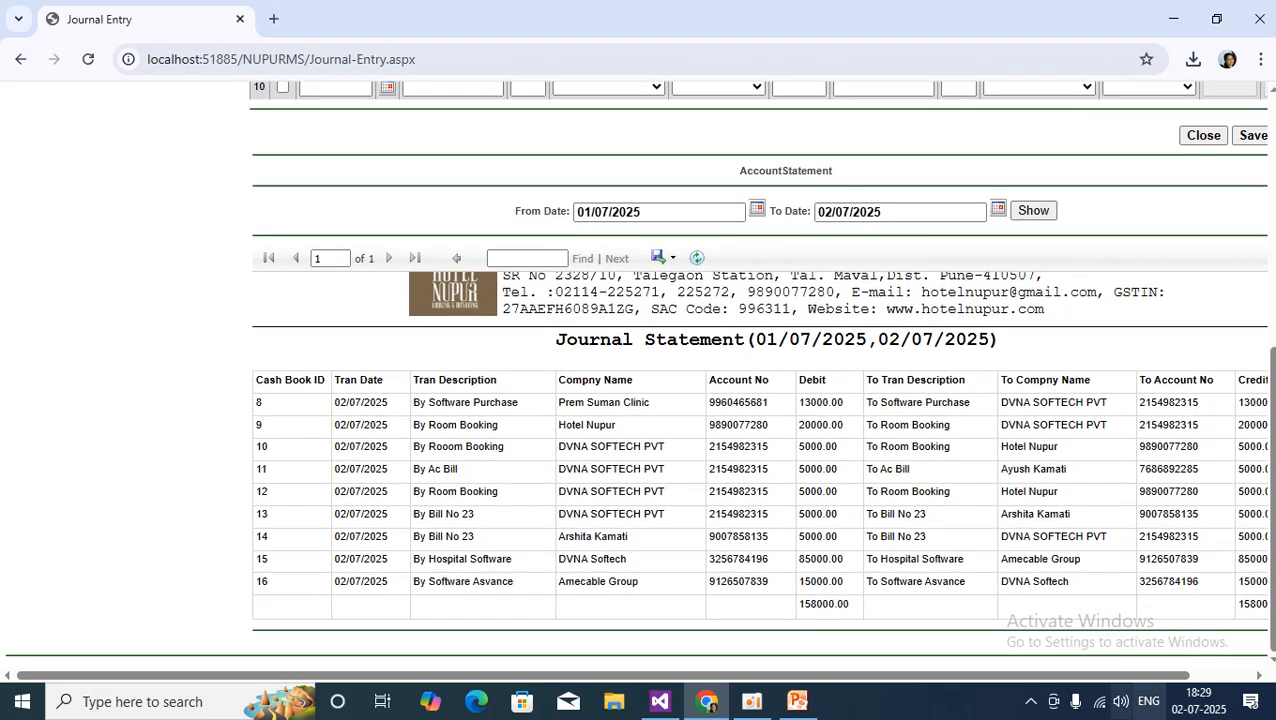
drag(1053, 681, 1133, 688)
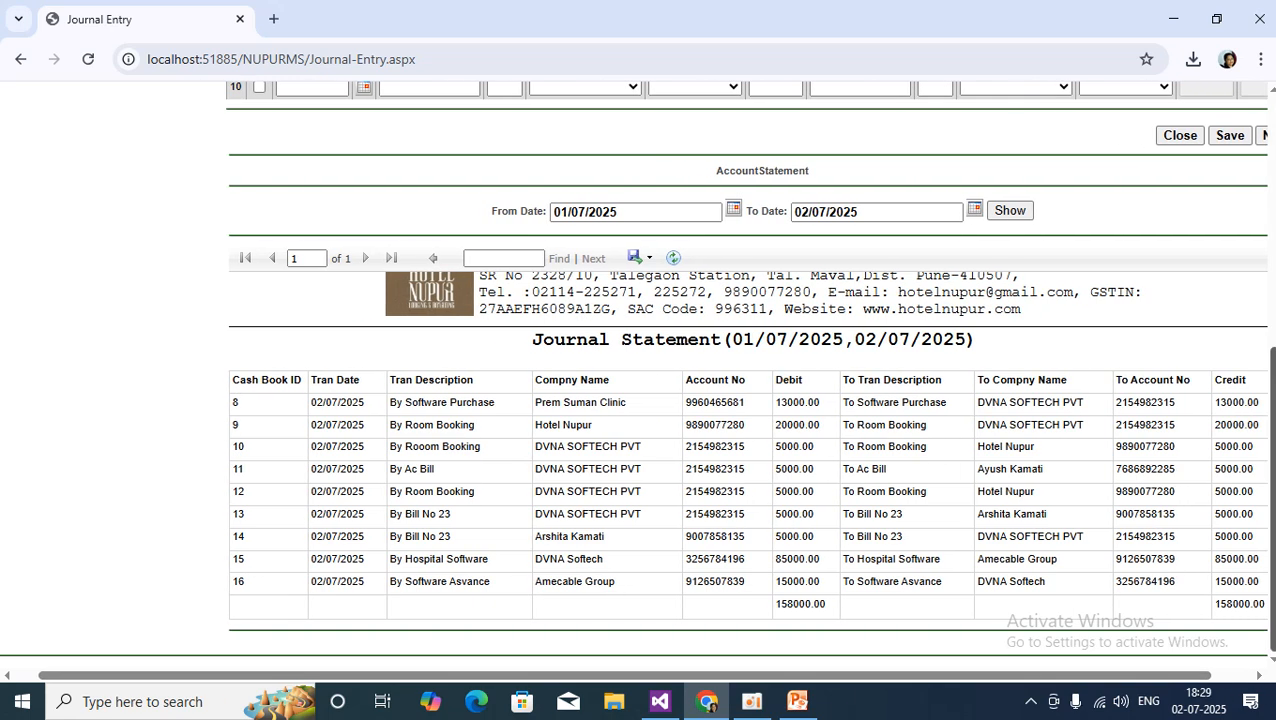
Close the journal entry page and open the Account Ledger Grid.
click(1180, 142)
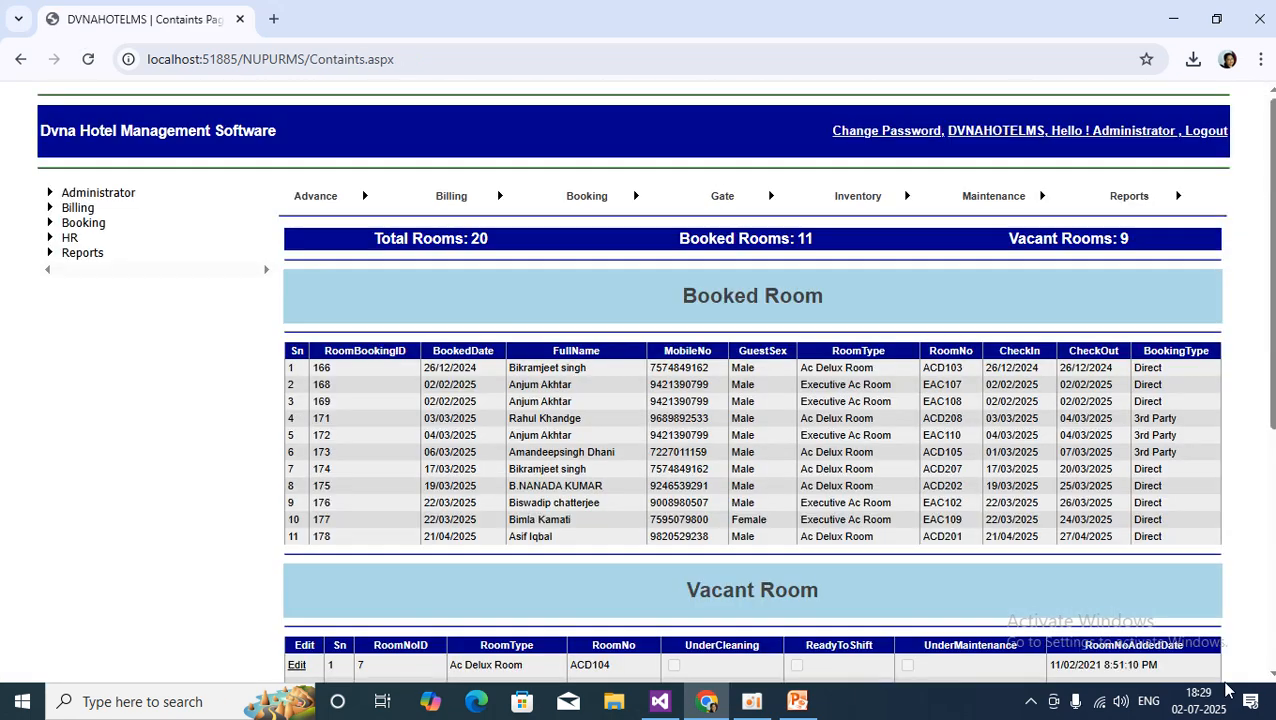
mouse_move(328, 206)
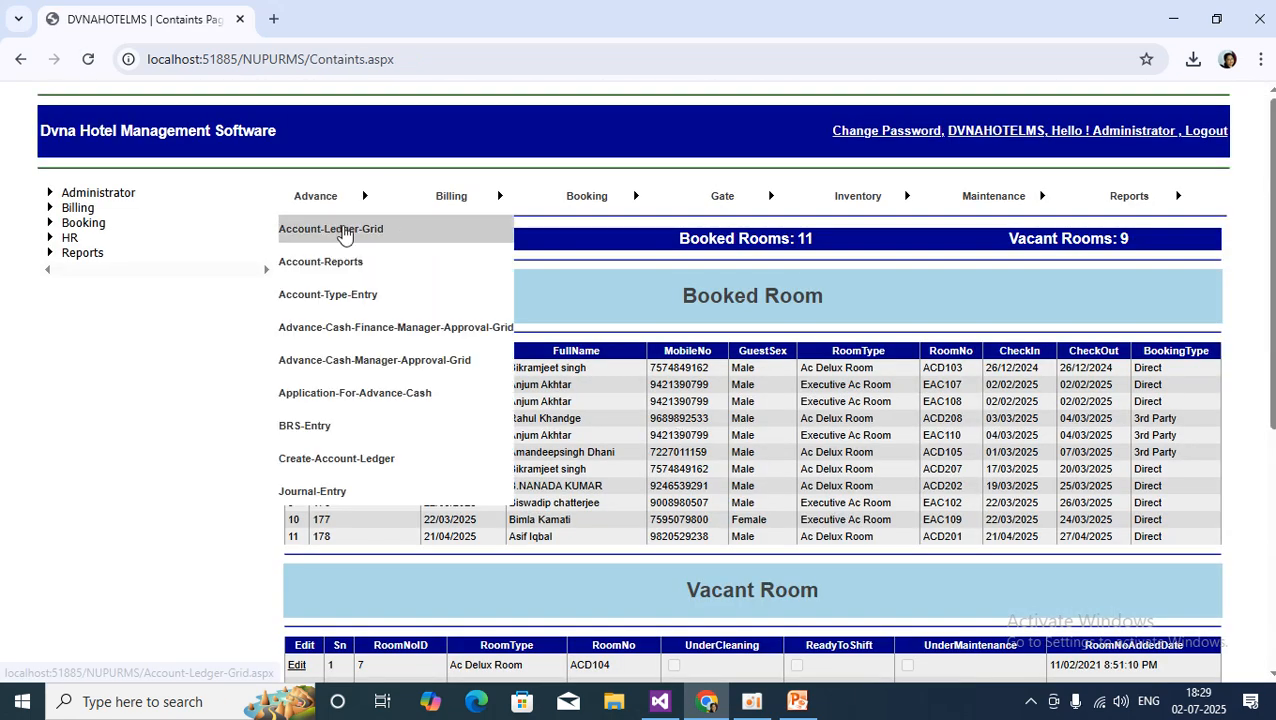
click(336, 229)
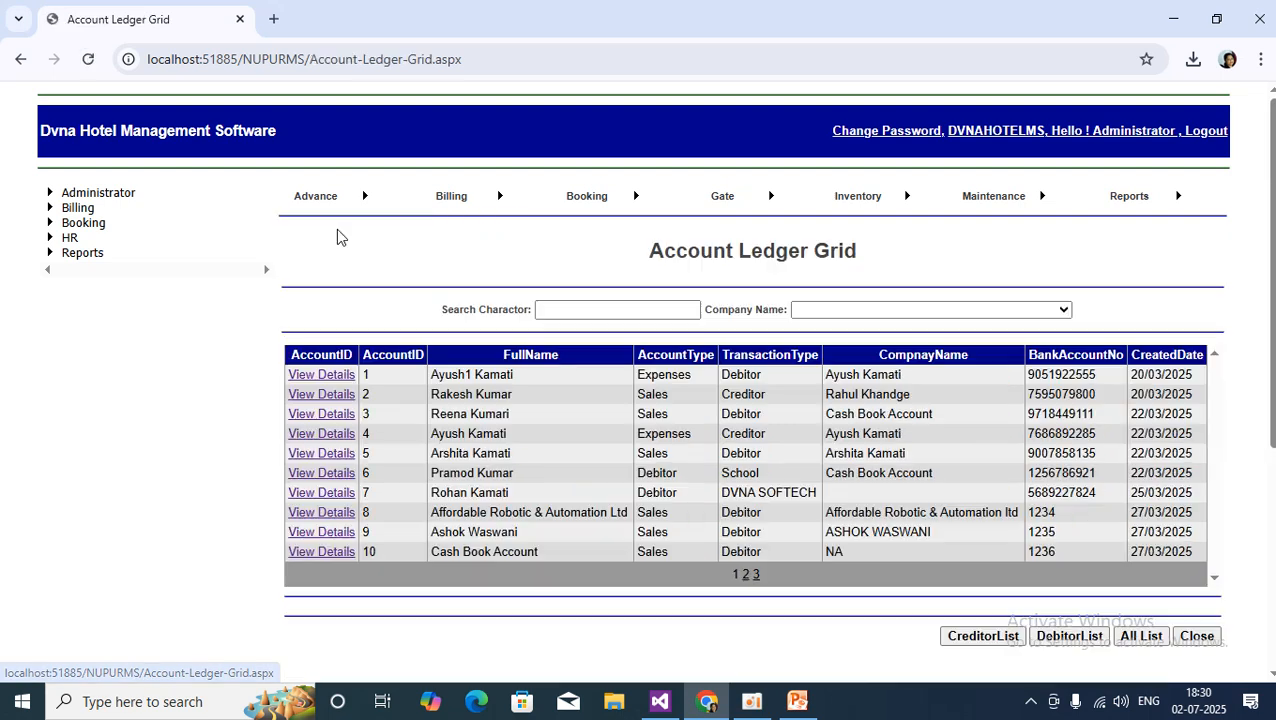
Search the ledger accounts for "am", select the company Amecable Group and open its account details.
click(588, 311)
text(a)
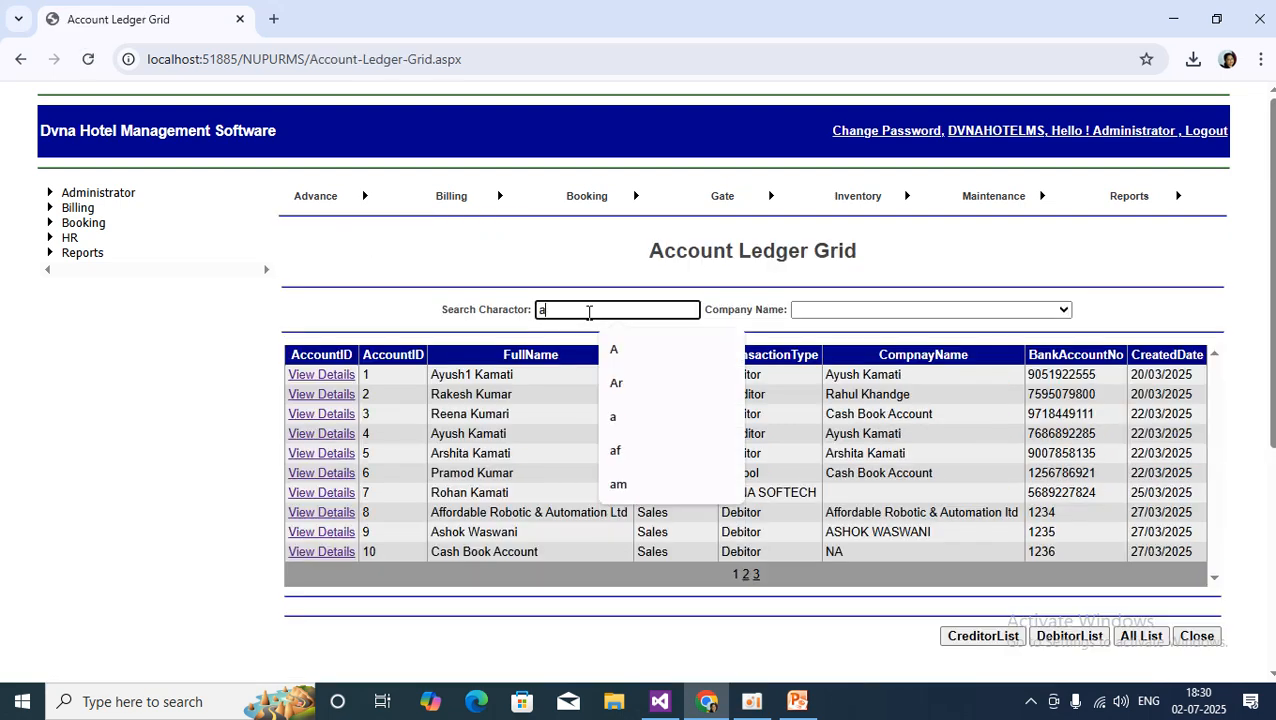
text(m)
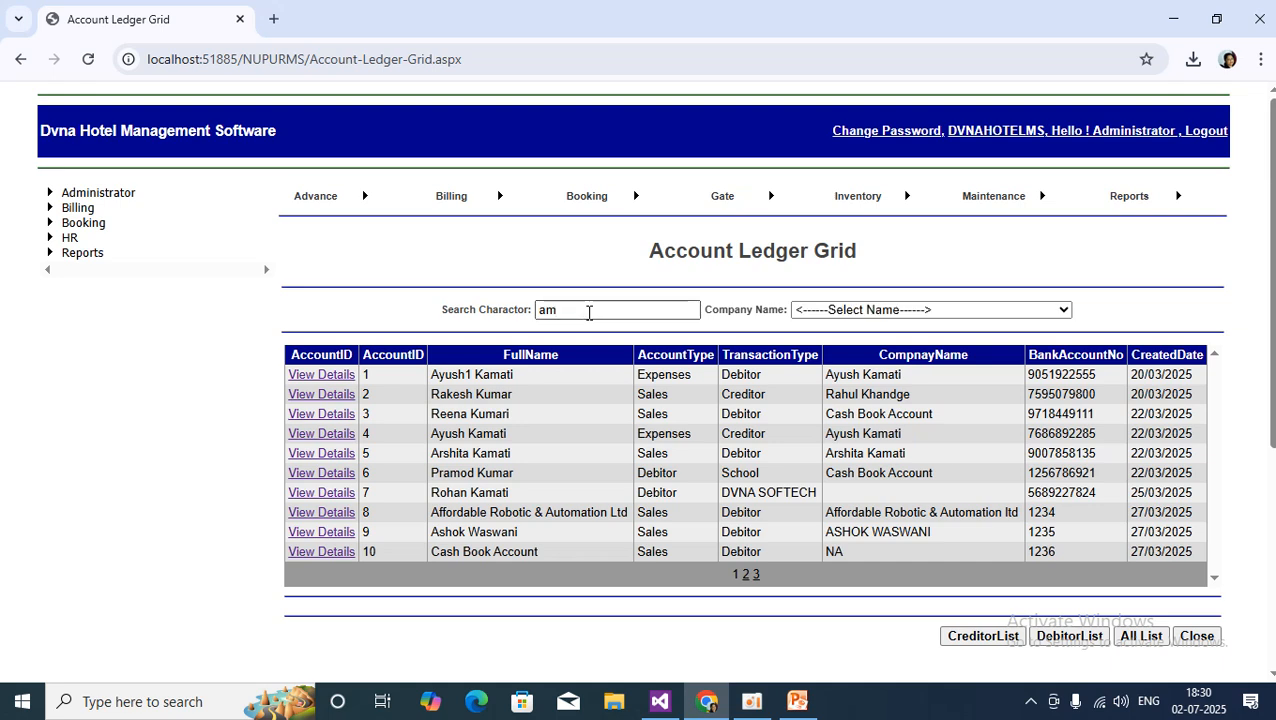
click(865, 310)
click(870, 354)
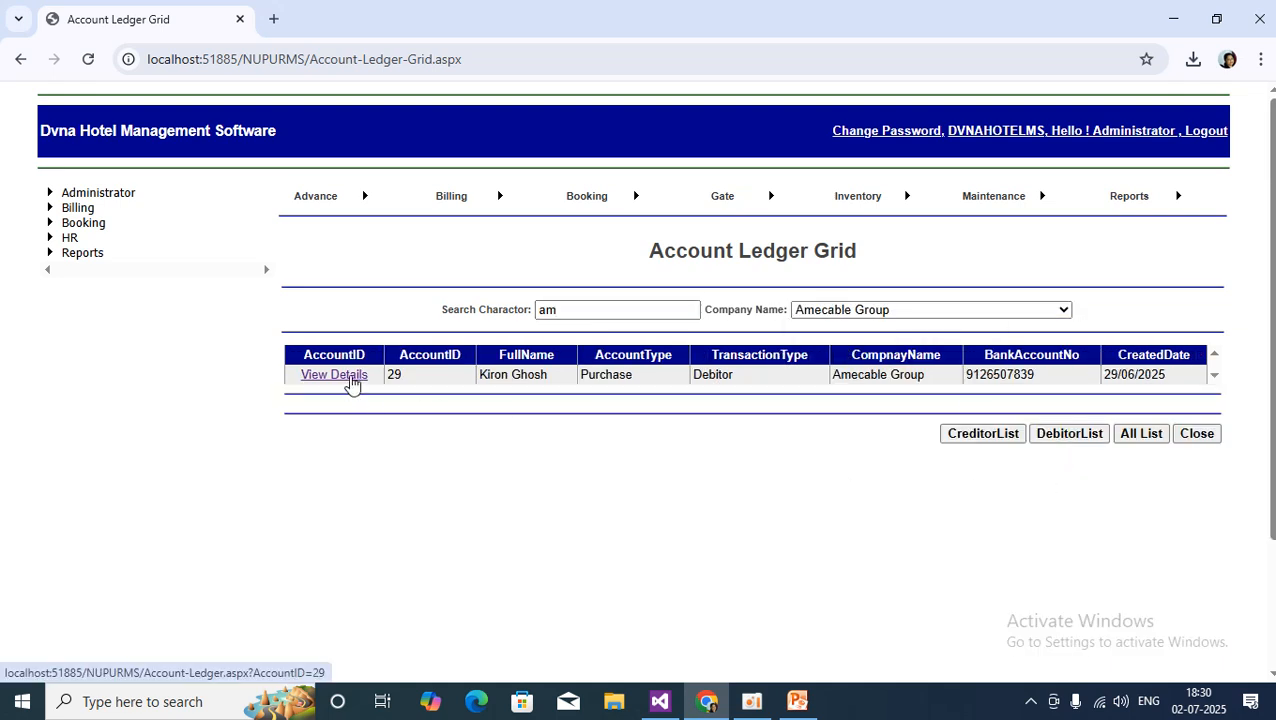
click(350, 378)
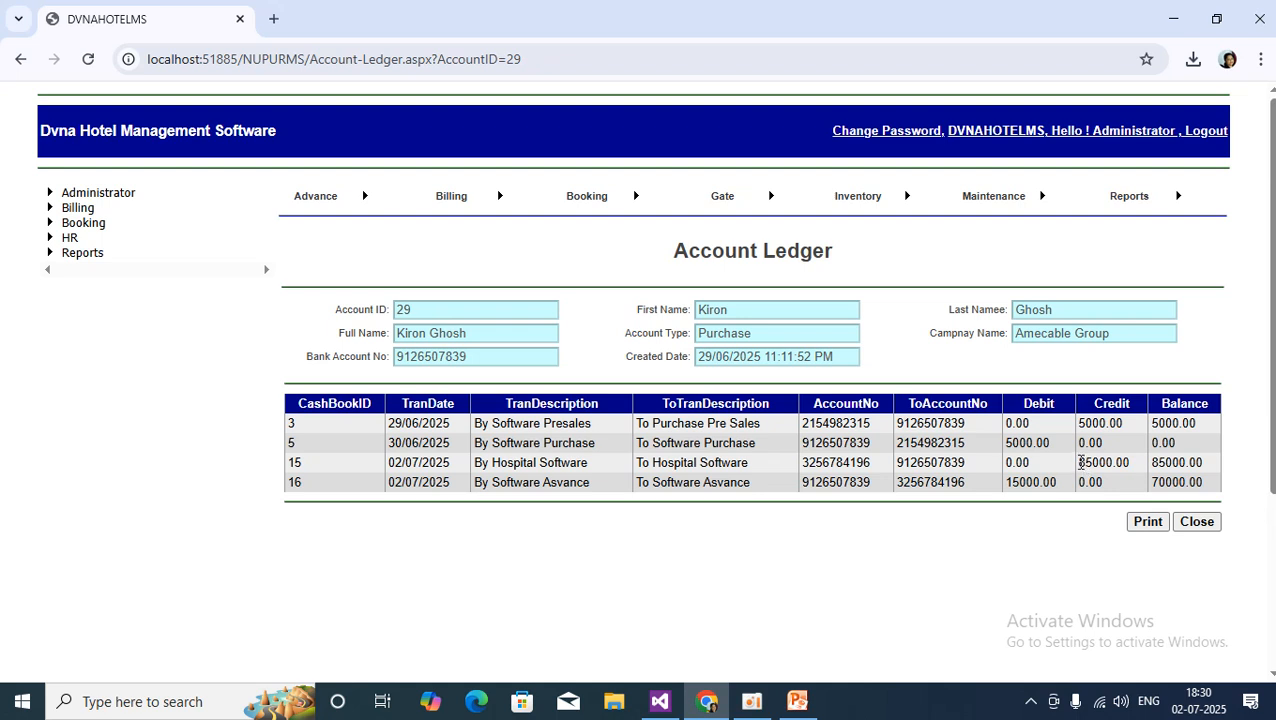
Review the Hospital Software and Software Asvance rows' debit, credit and balance amounts in Amecable Group's ledger, and close it.
drag(1080, 462, 1133, 470)
drag(1153, 465, 1219, 470)
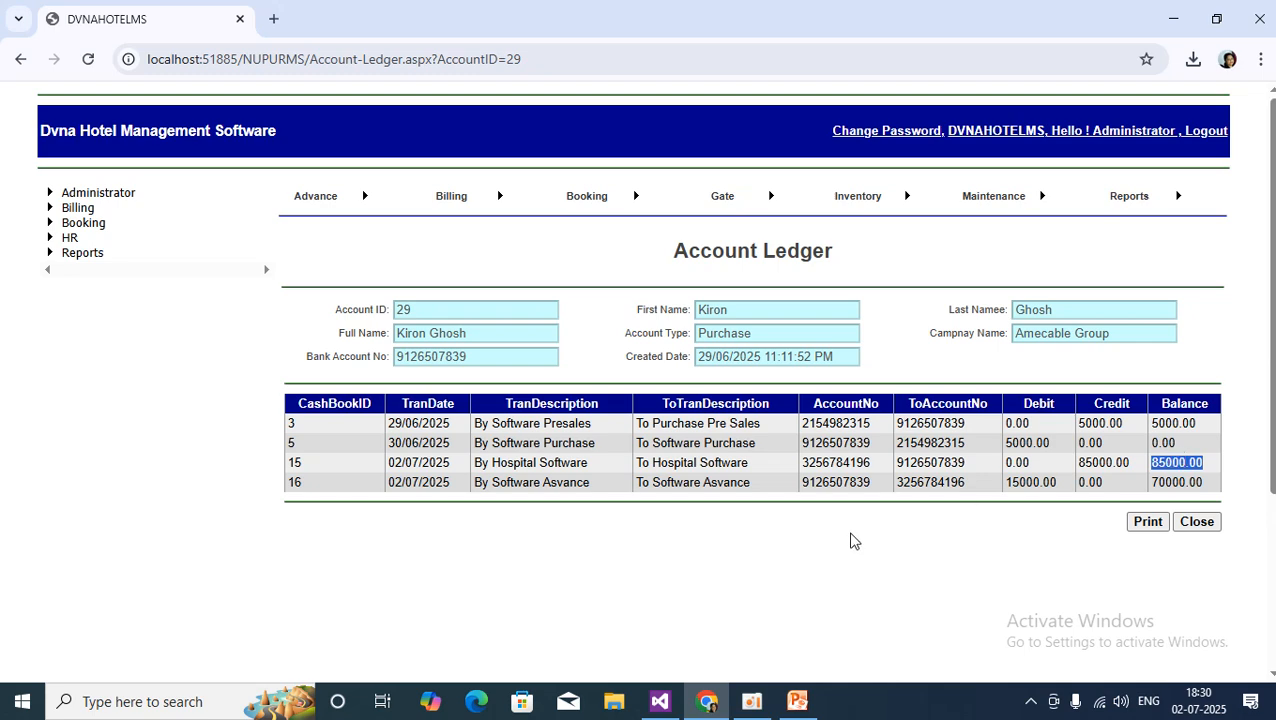
scroll(830, 530, down, 3)
scroll(600, 320, up, 2)
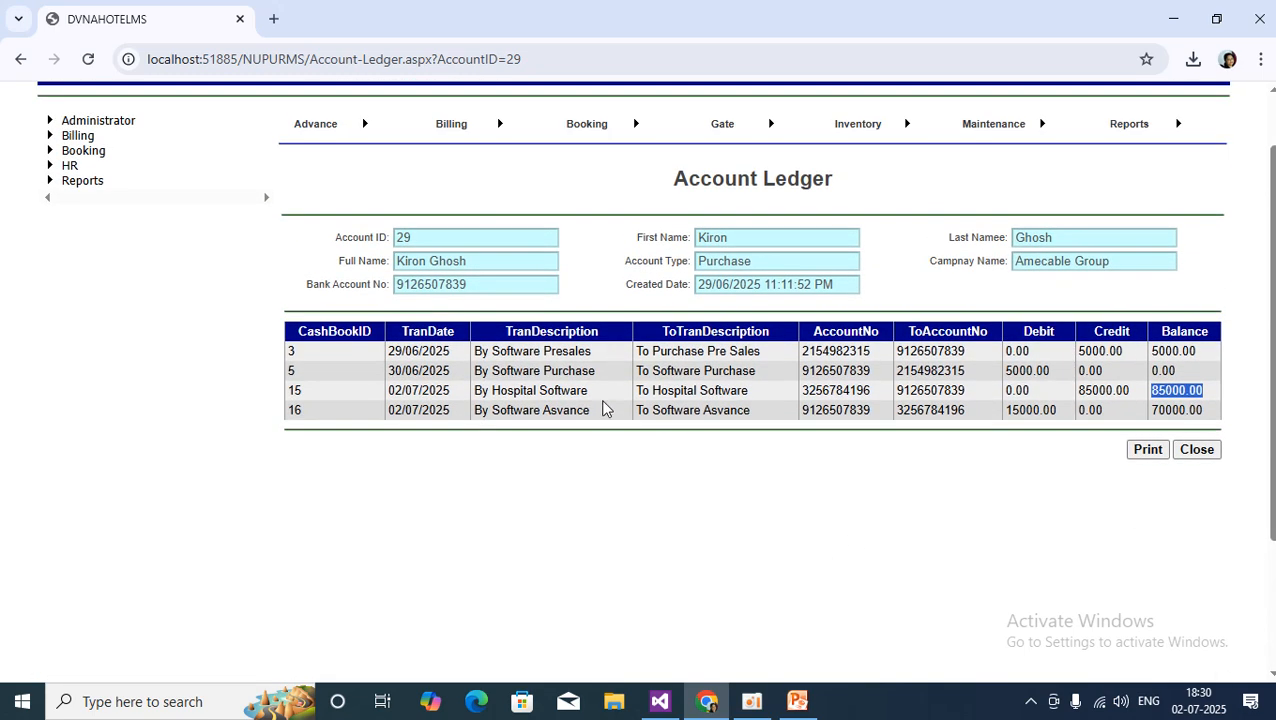
drag(600, 410, 481, 408)
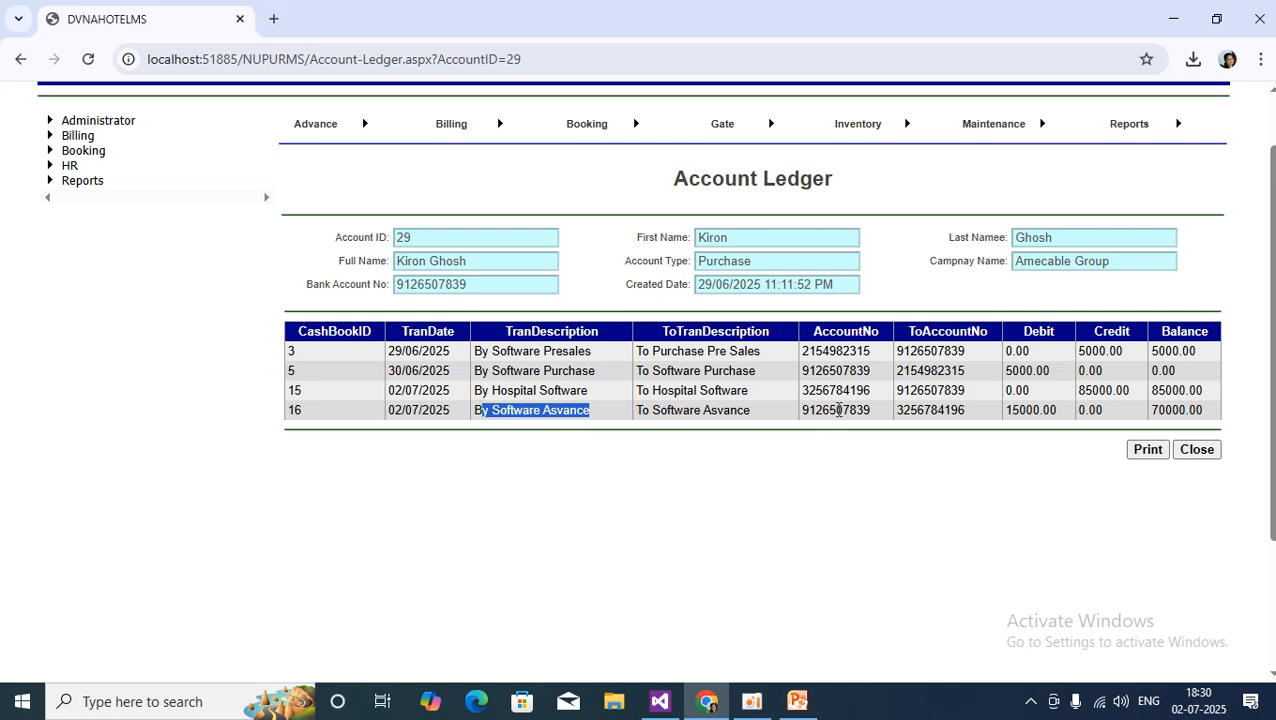
drag(1068, 413, 1010, 417)
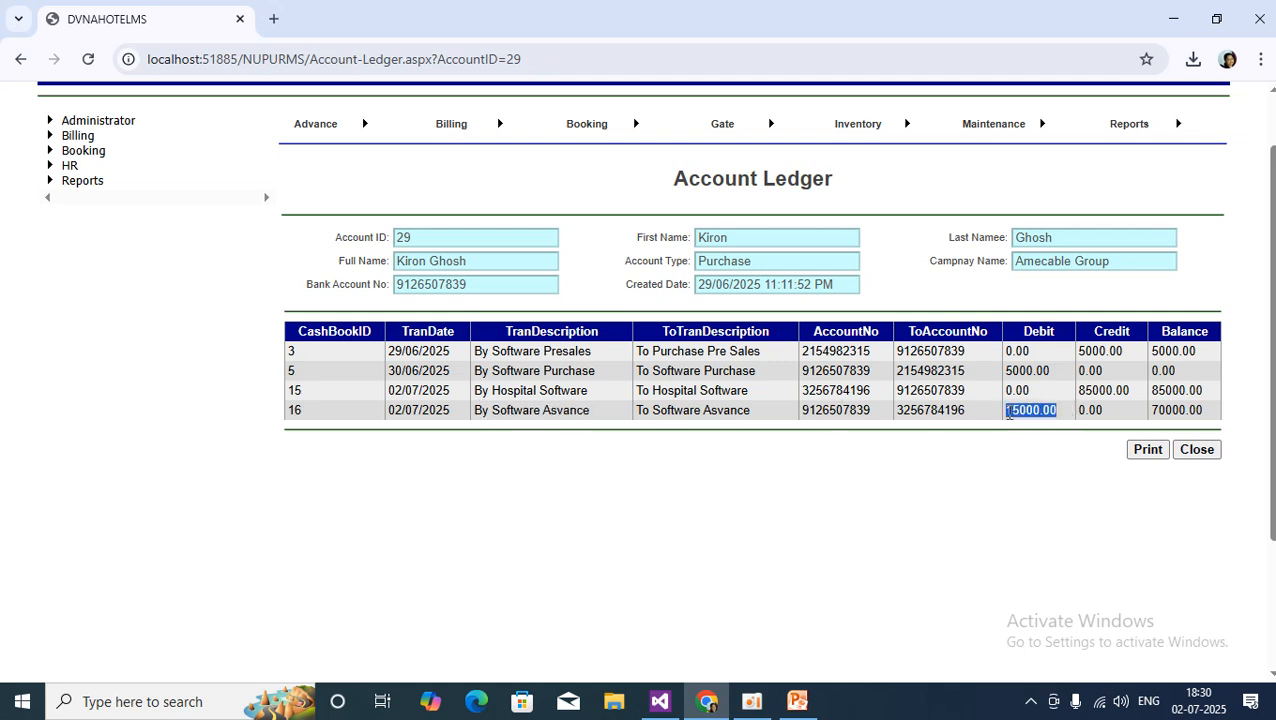
drag(1216, 415, 1153, 414)
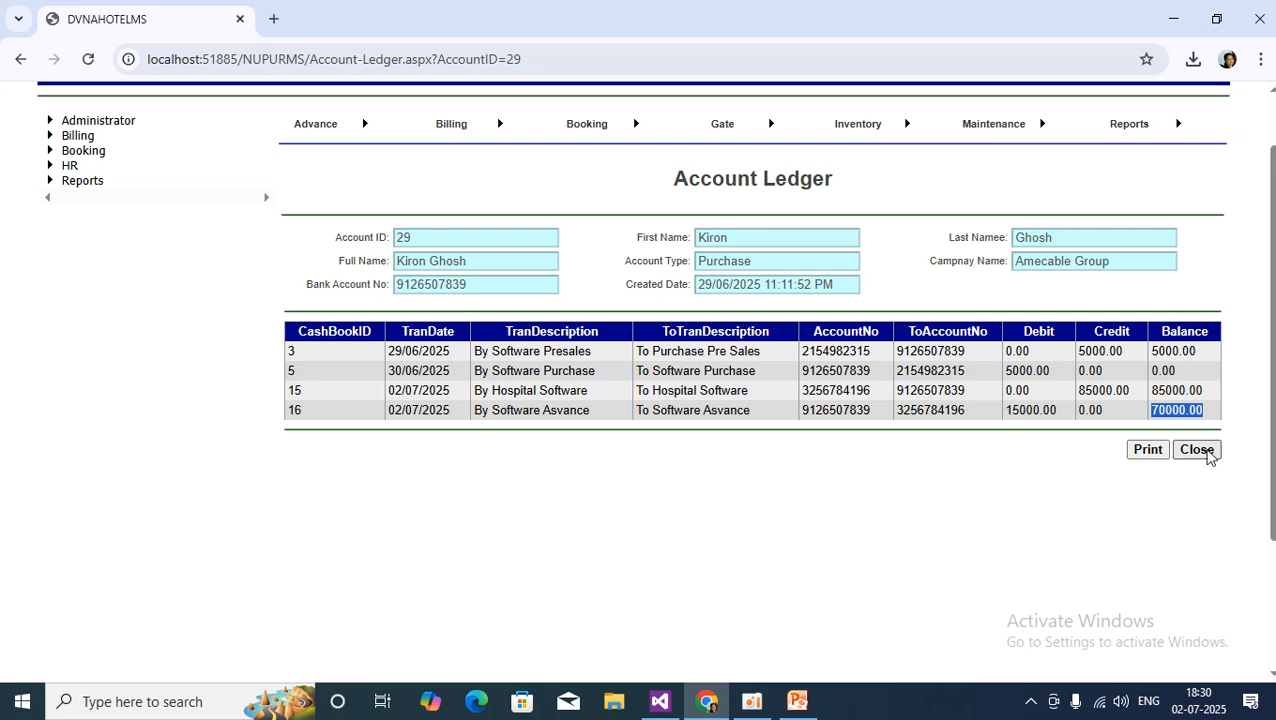
click(1198, 450)
Search the ledger accounts for "Dv", select the company DVNA Softech and open its account details.
click(568, 310)
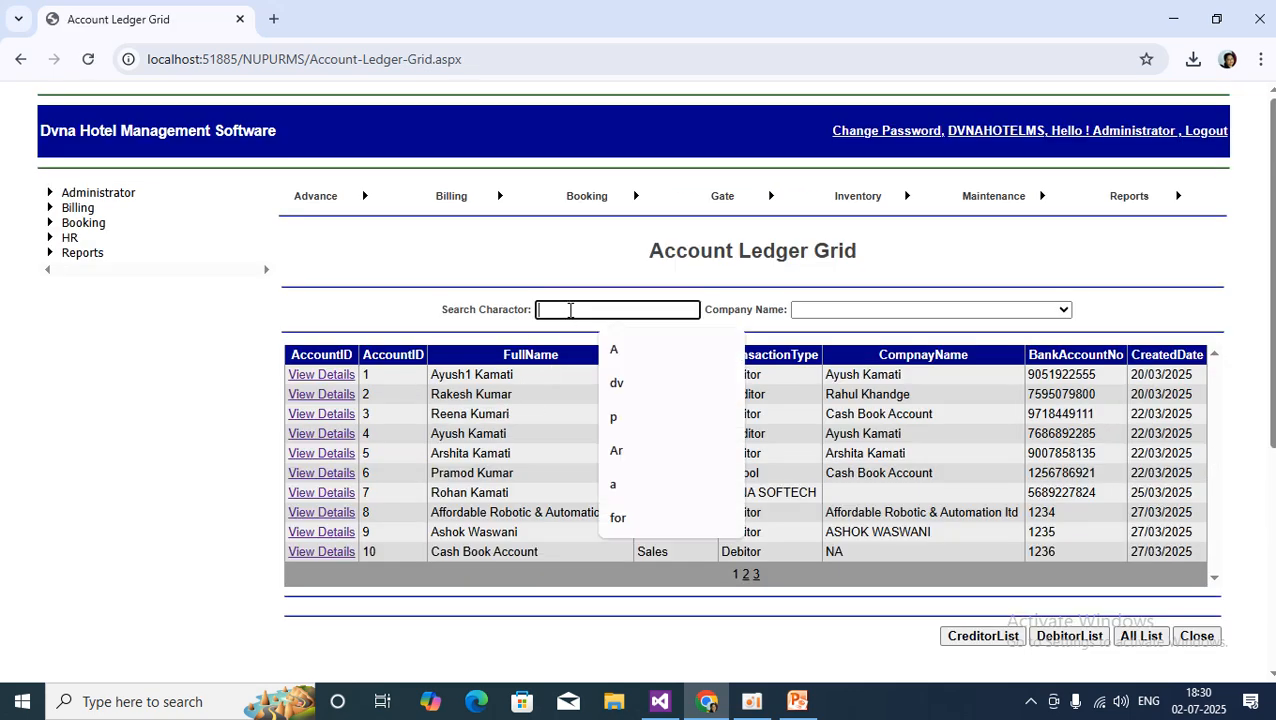
text(D)
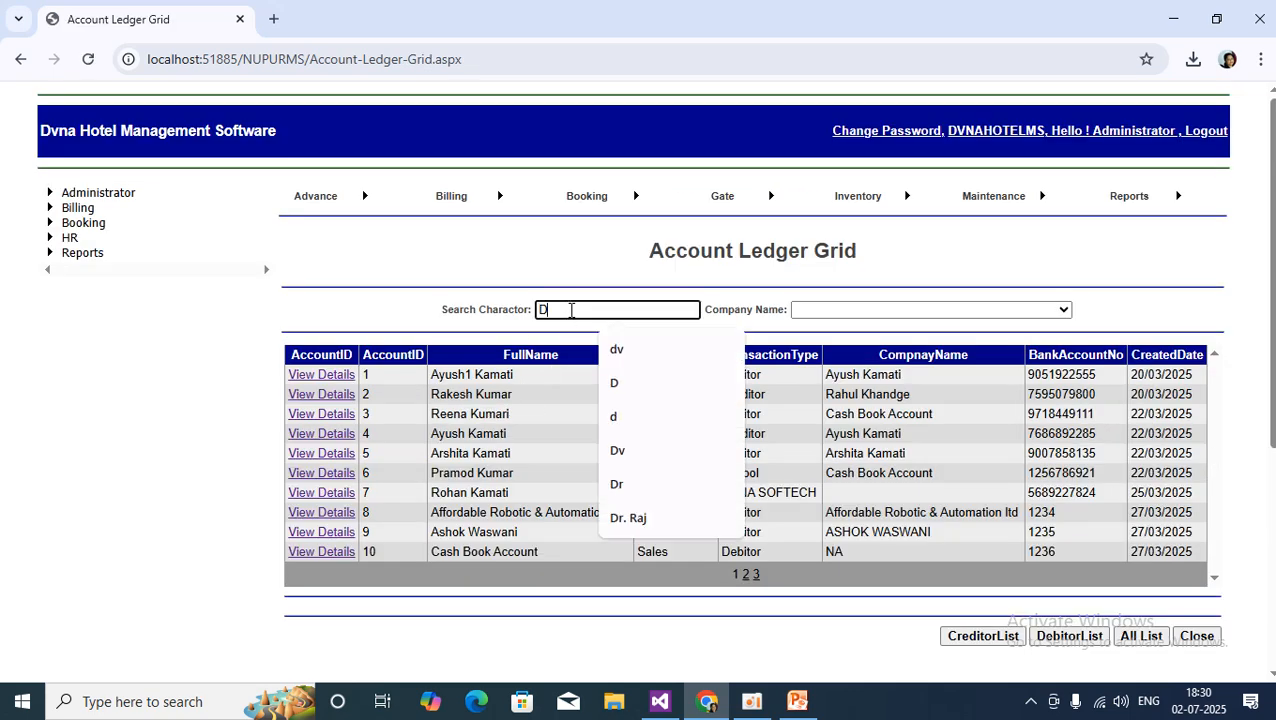
text(v)
click(618, 382)
click(907, 311)
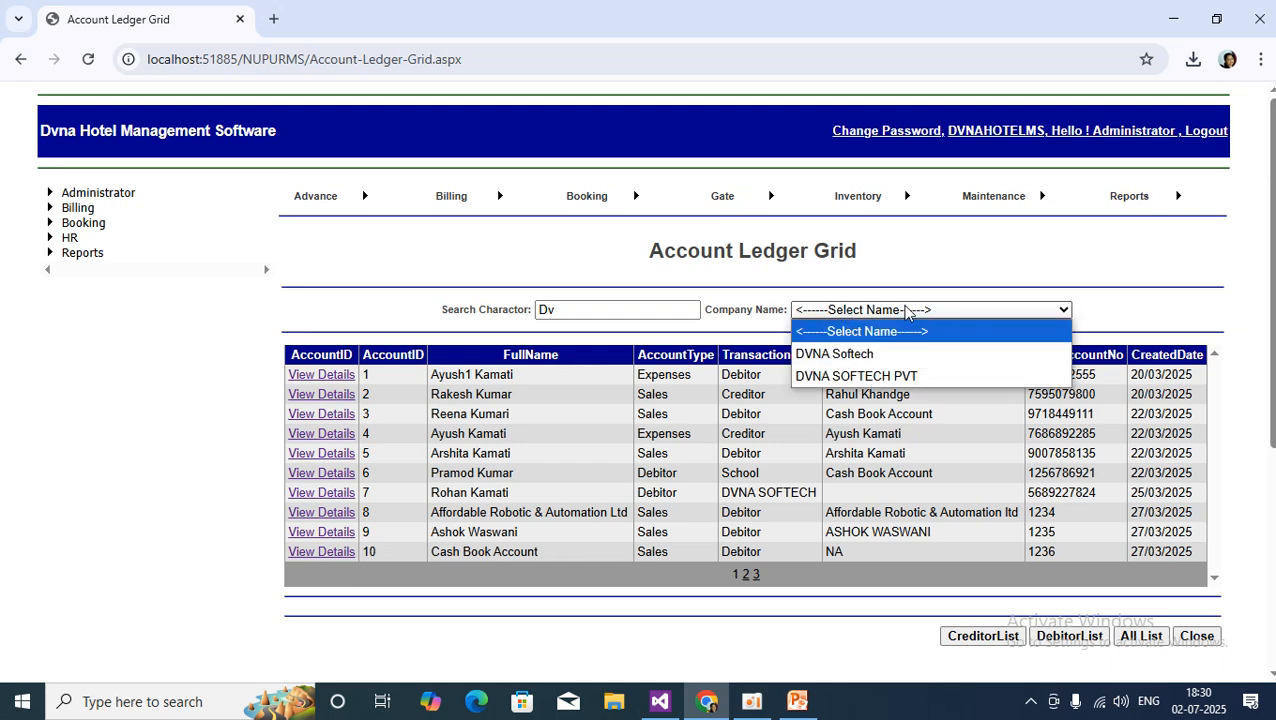
click(907, 356)
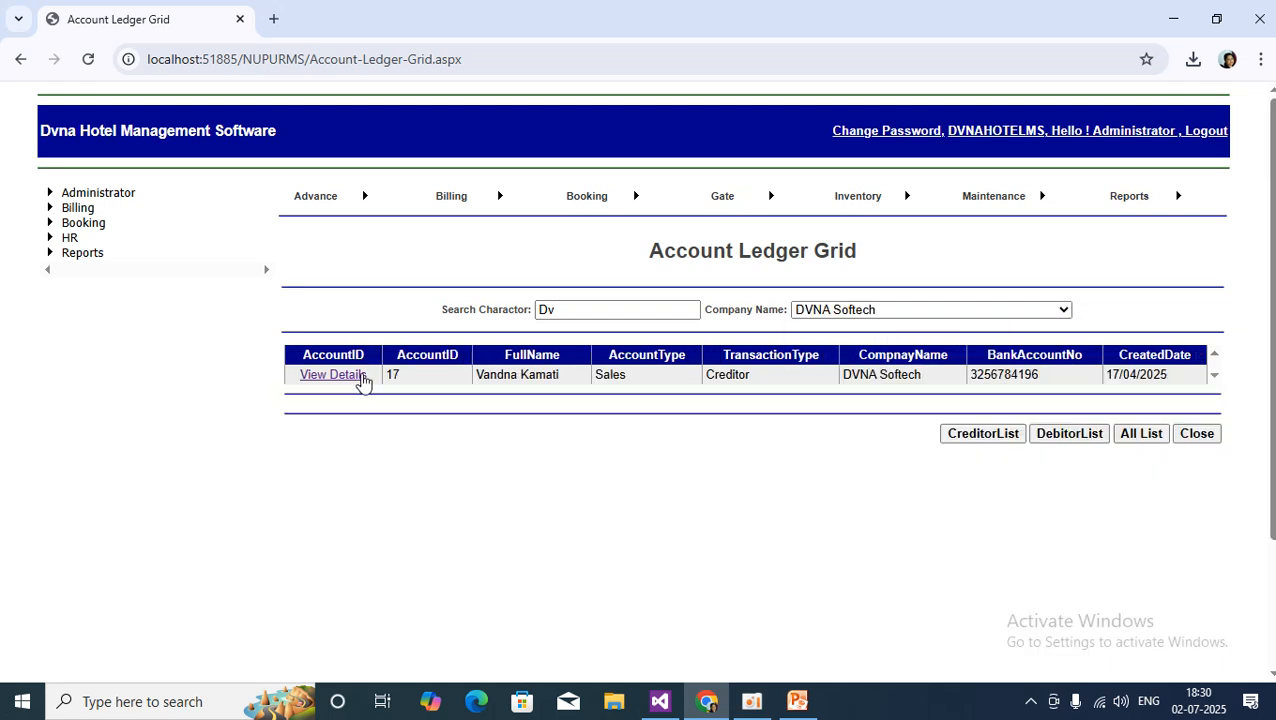
click(356, 376)
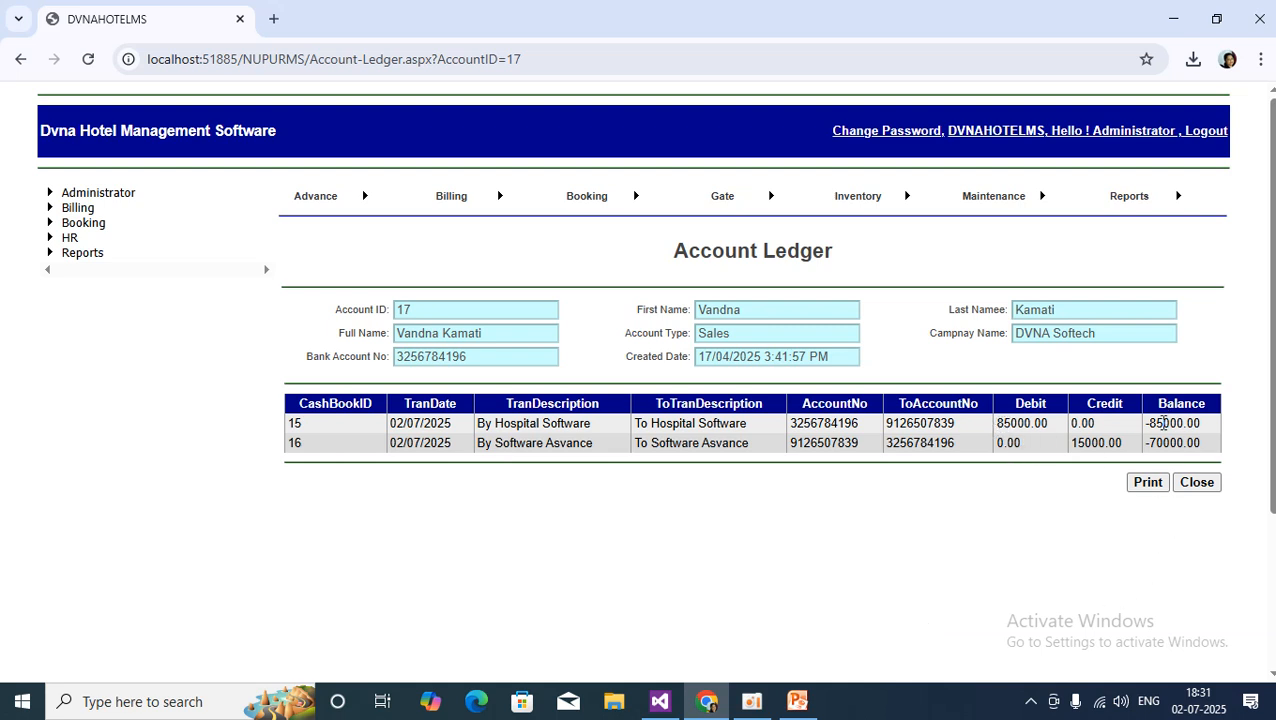
Review the Software Asvance row's credit and balance in DVNA Softech's ledger, and close the ledger.
drag(1075, 443, 1090, 443)
click(1208, 450)
click(1215, 486)
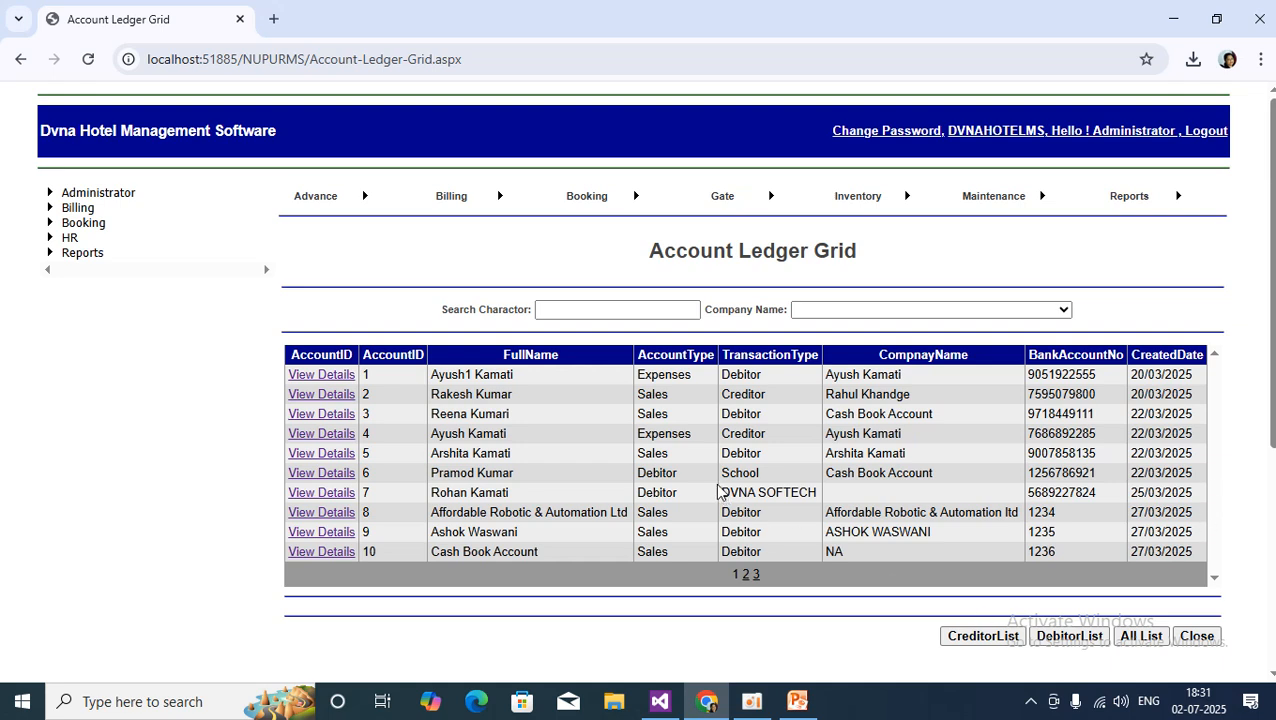
Open the Account-Reports page of the Advance module.
mouse_move(476, 208)
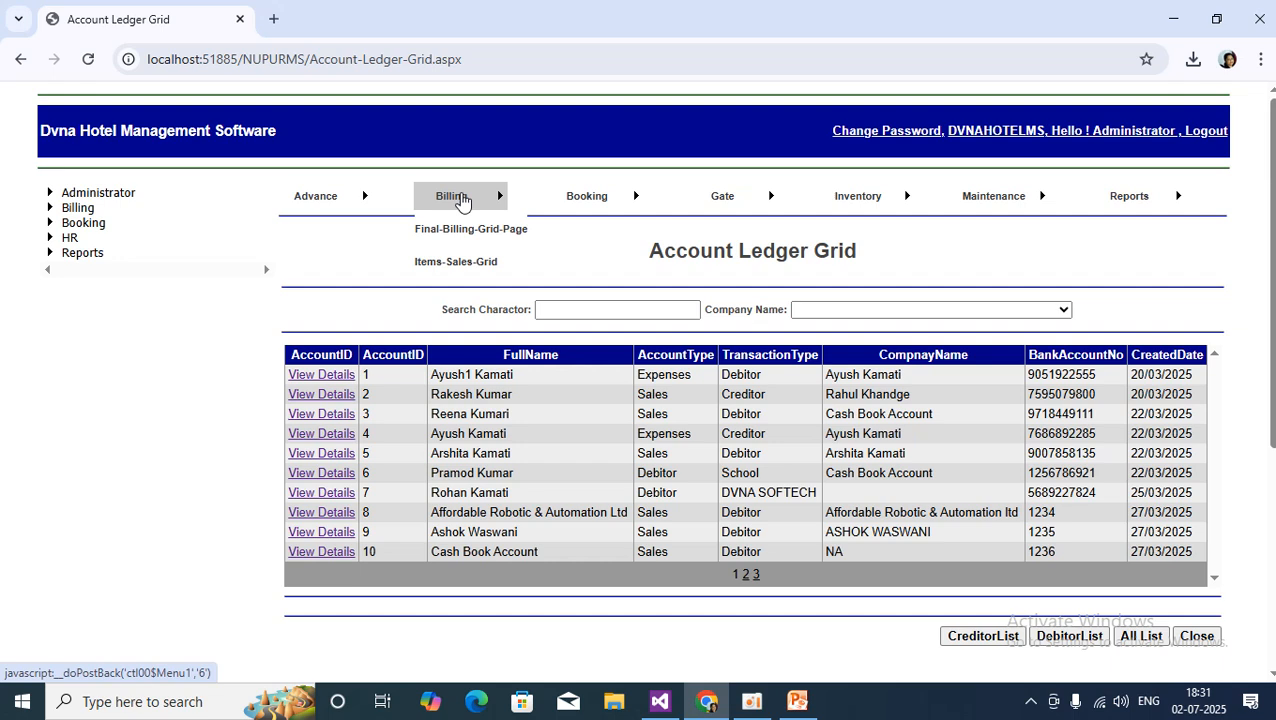
mouse_move(322, 210)
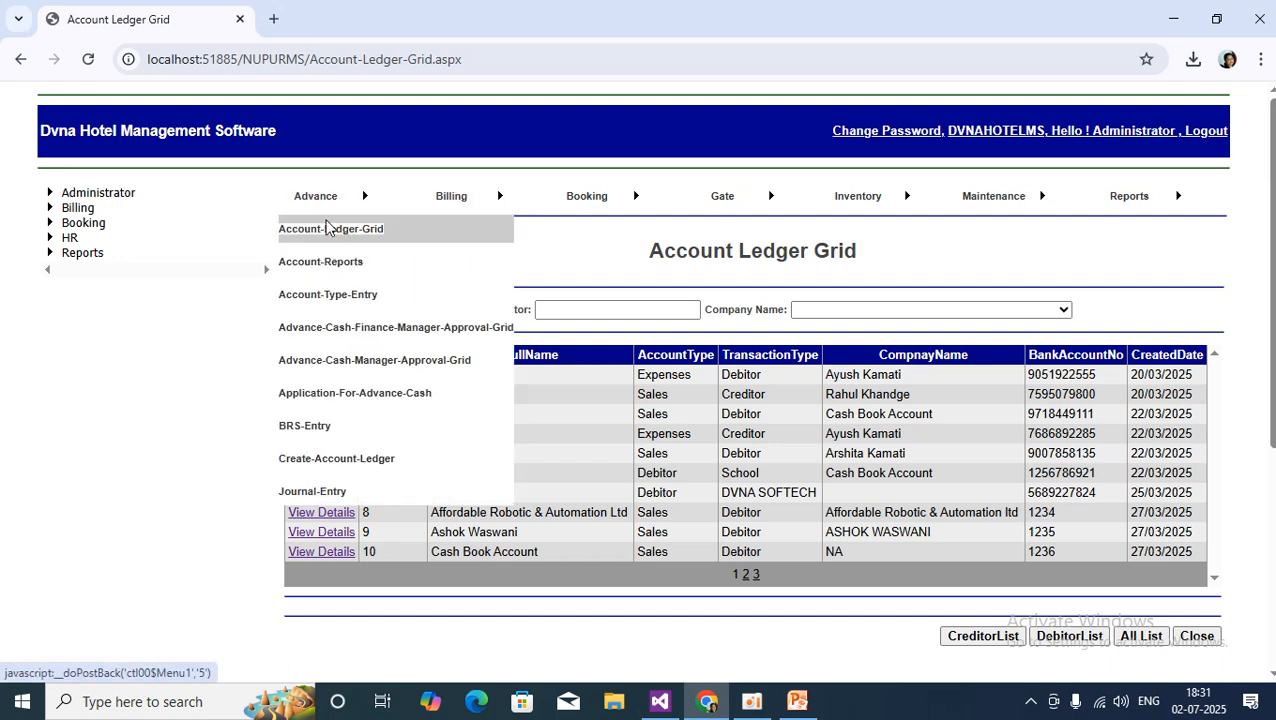
click(337, 265)
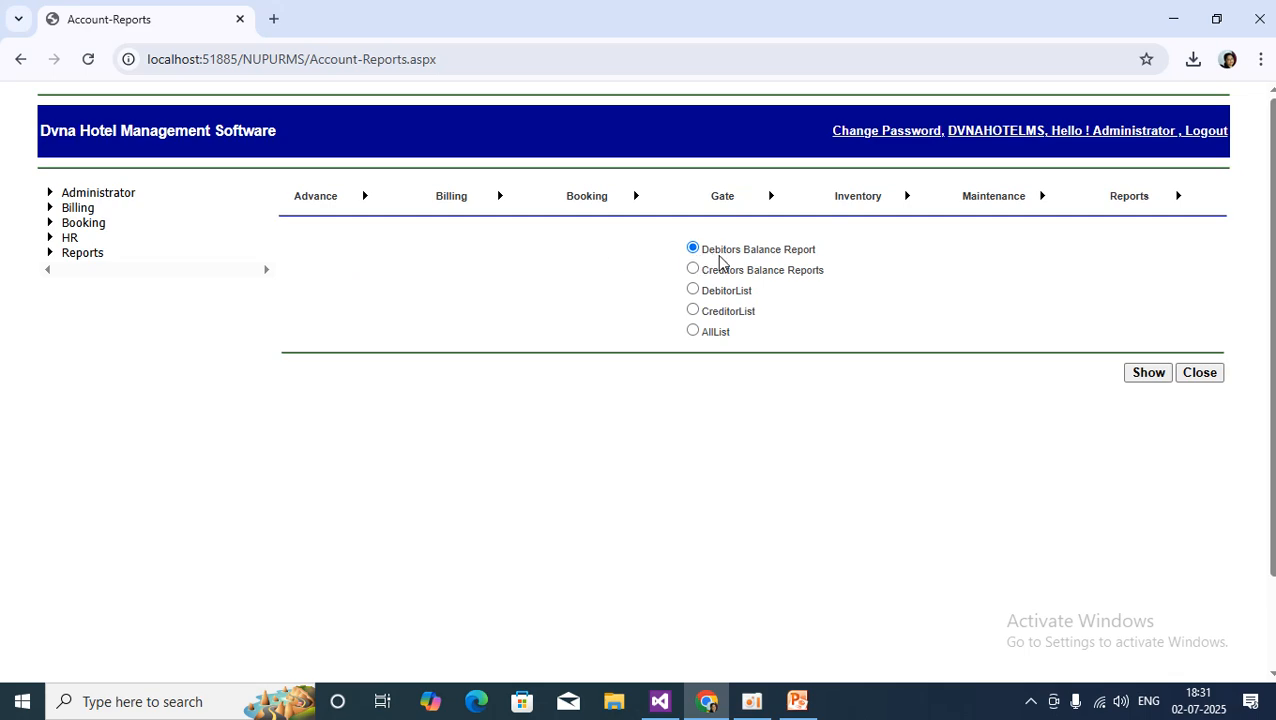
Switch to the PowerPoint feature list, highlight the Accounts Ledger Grid and Debitors Balance Report bullets, and return to the hotel software.
click(805, 706)
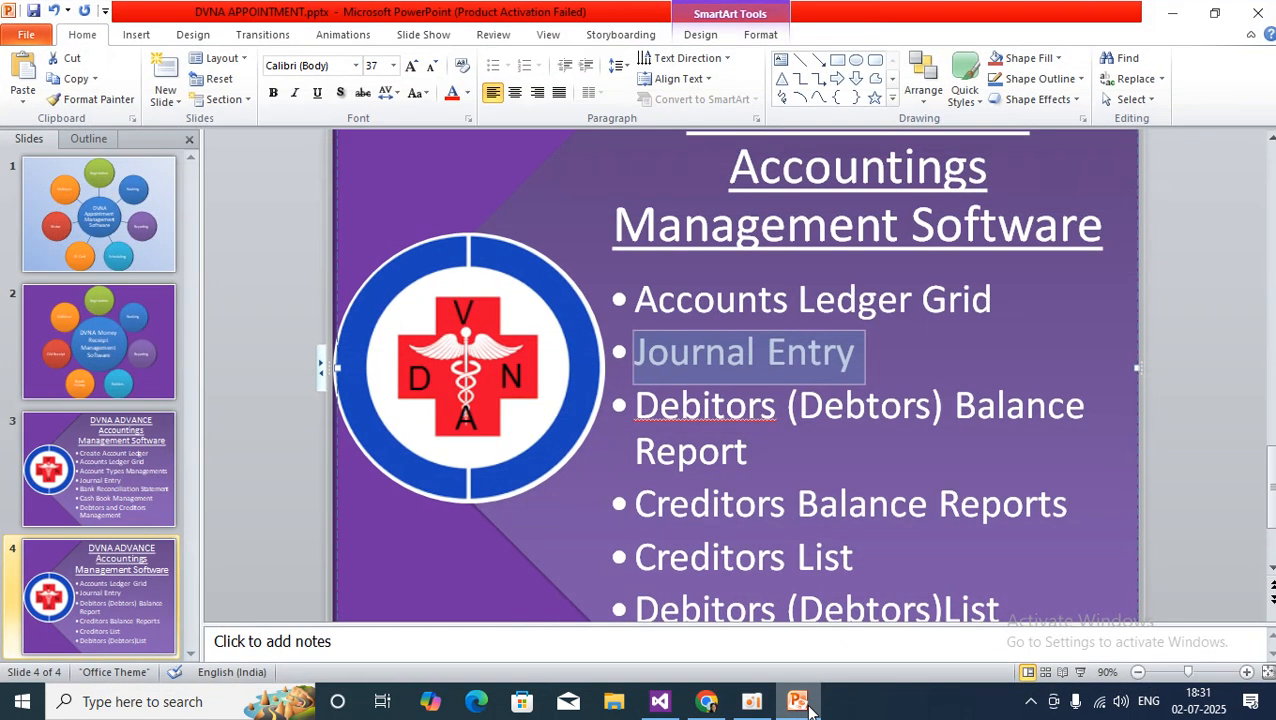
click(809, 424)
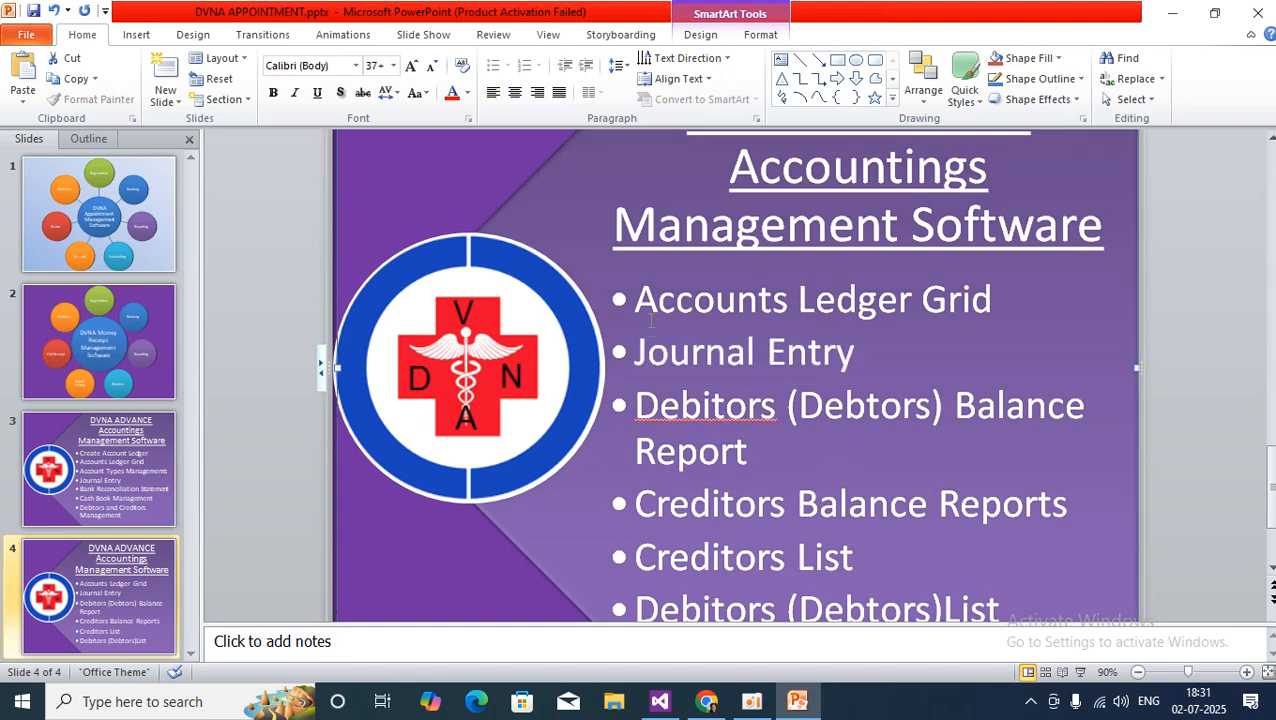
drag(637, 303, 955, 292)
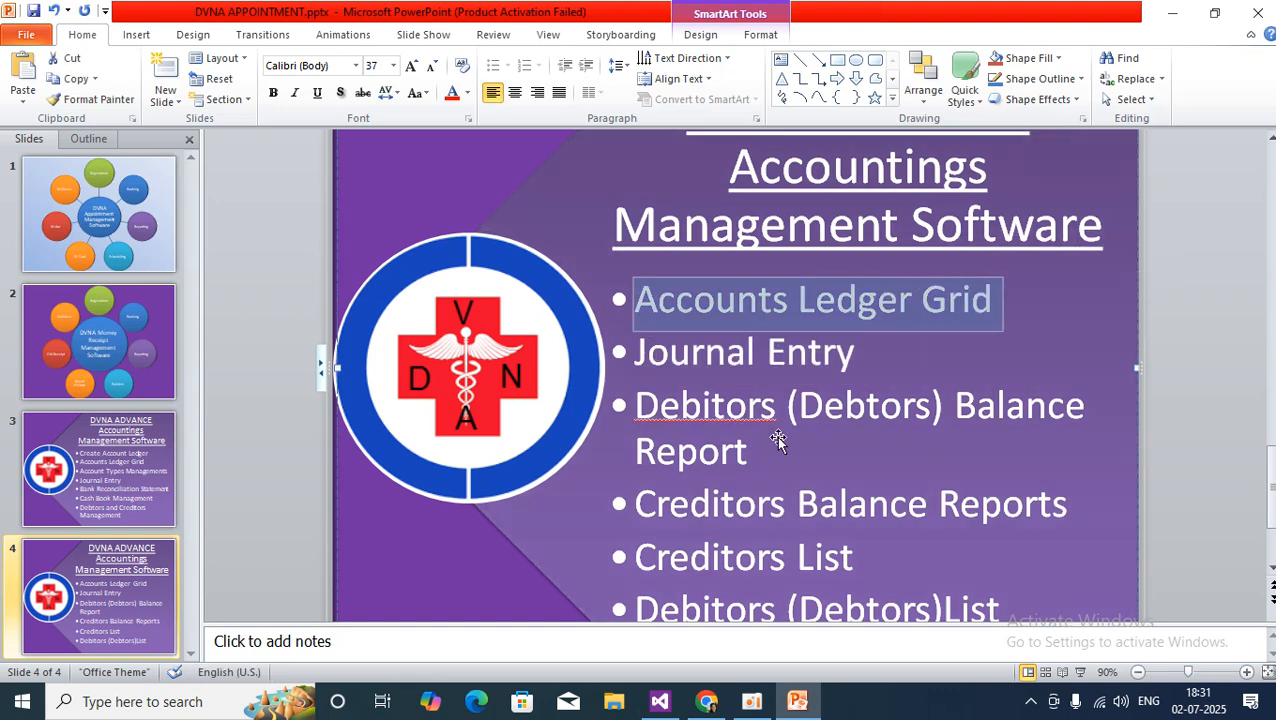
scroll(806, 450, down, 1)
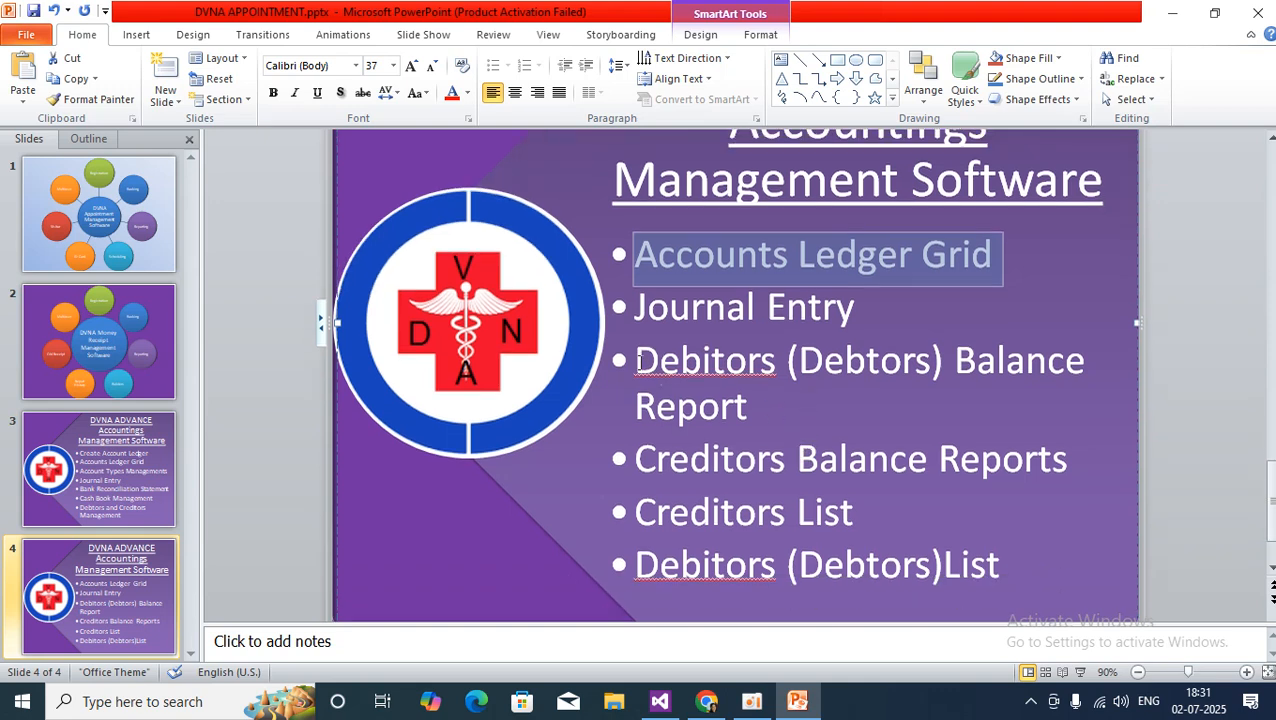
drag(637, 360, 1040, 398)
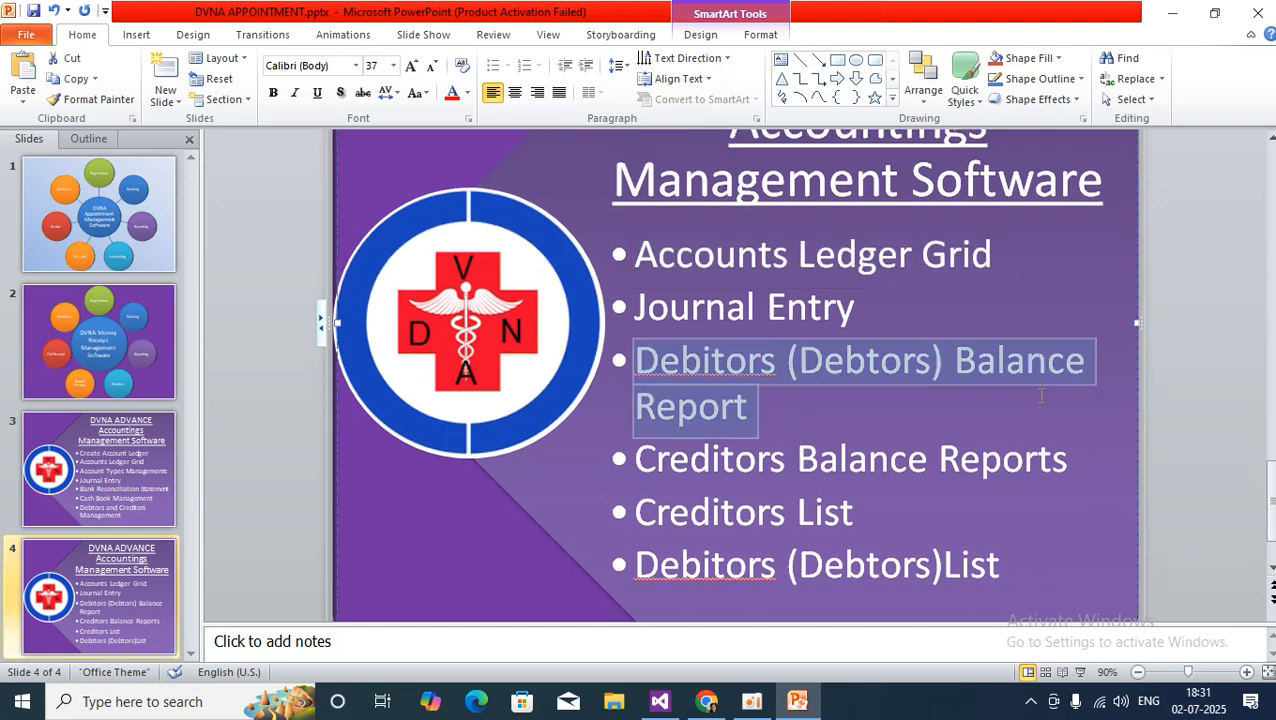
click(806, 710)
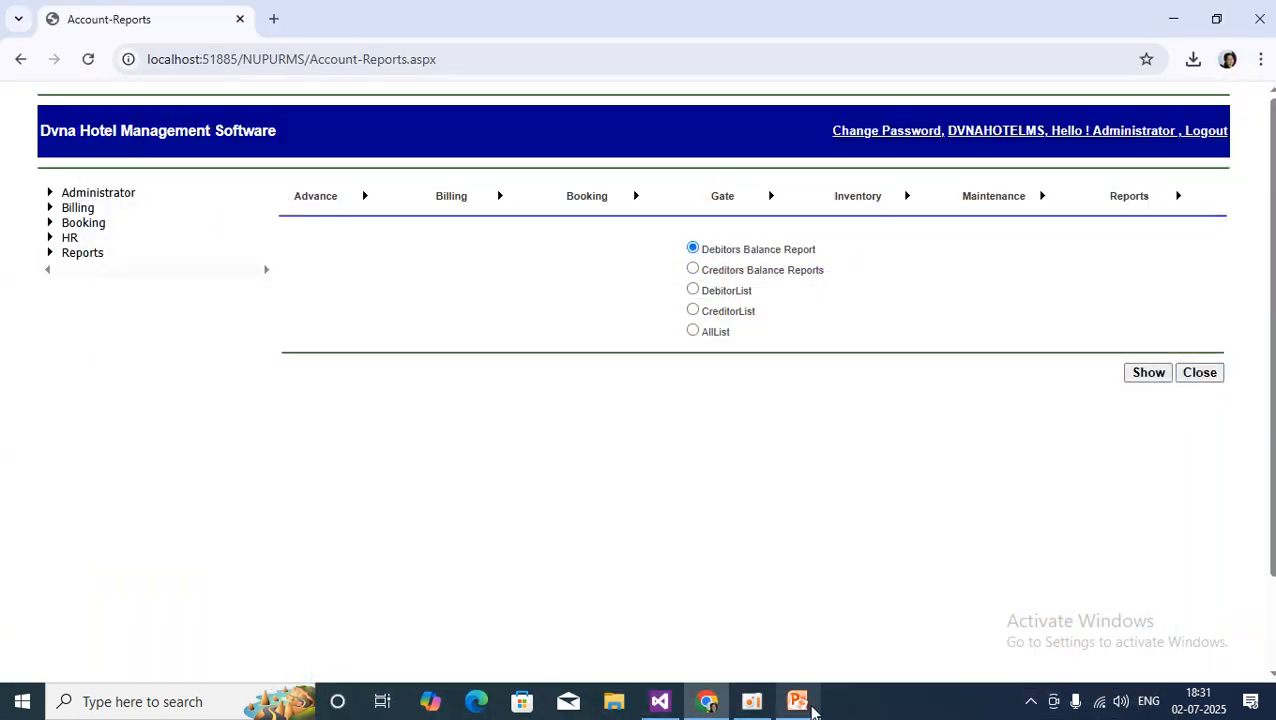
Reopen the Account-Reports page and show the Debitors Balance Report.
mouse_move(348, 197)
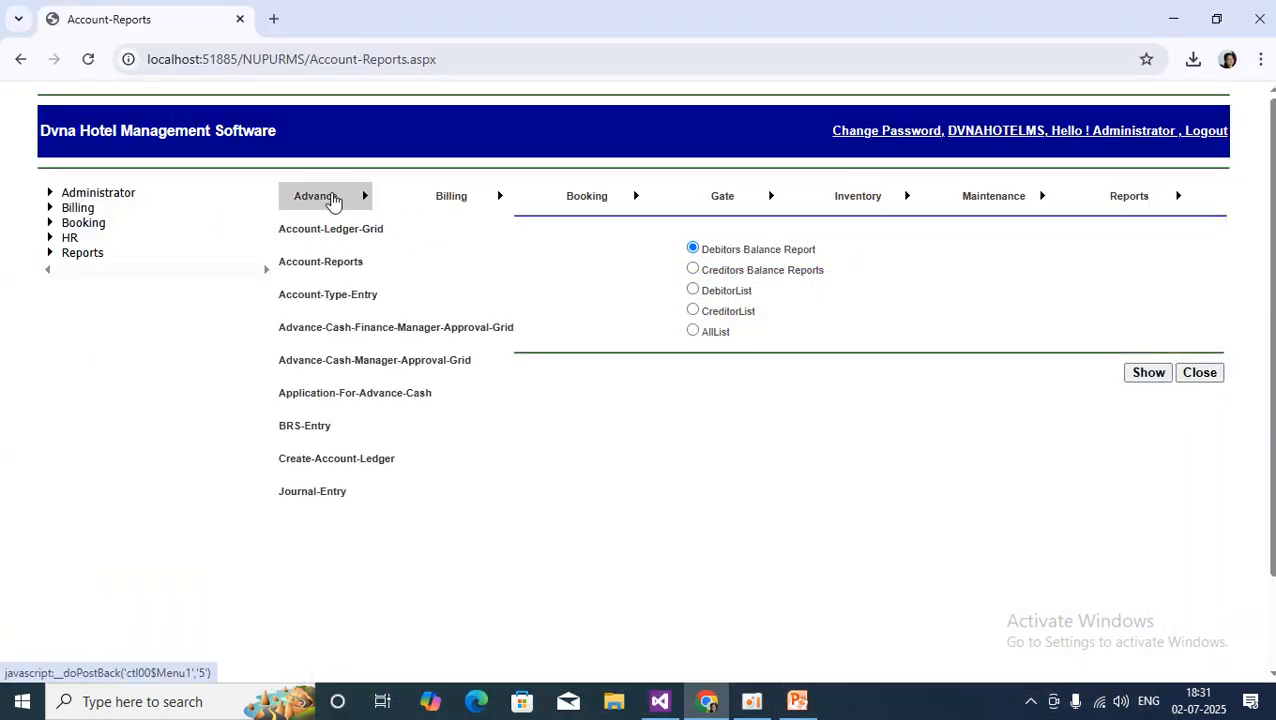
click(334, 262)
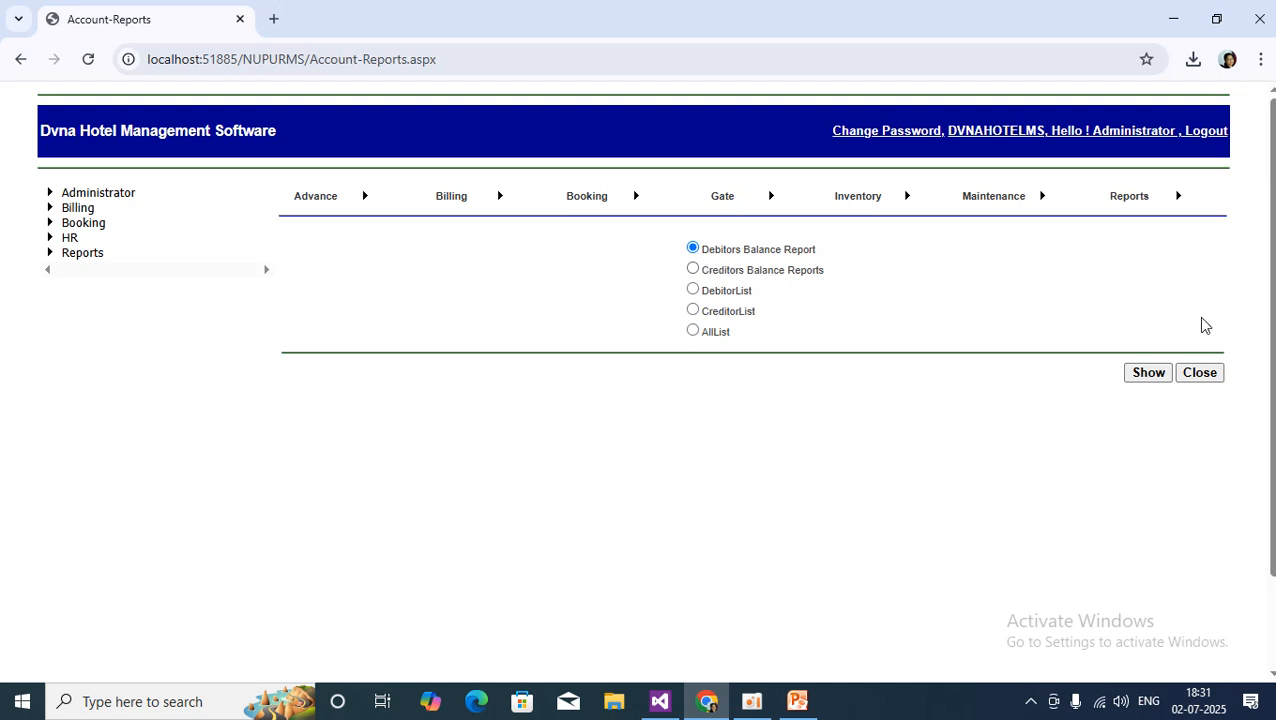
click(1150, 373)
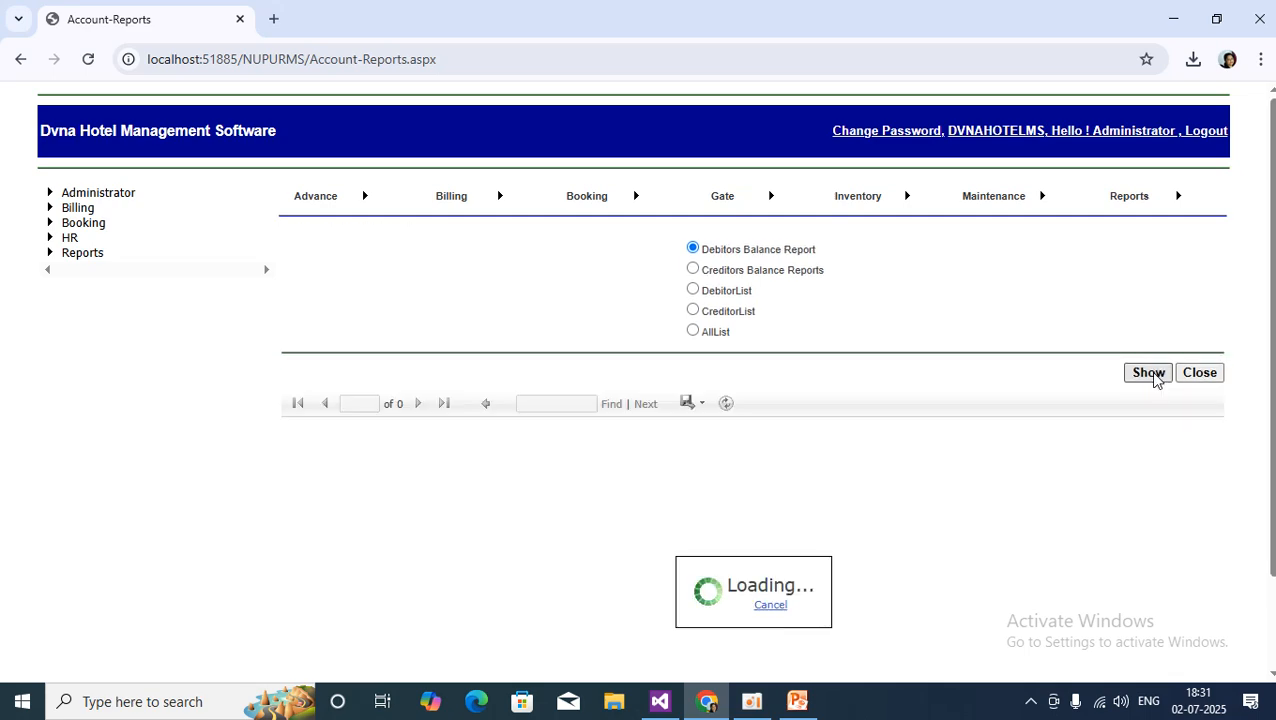
scroll(1020, 510, down, 2)
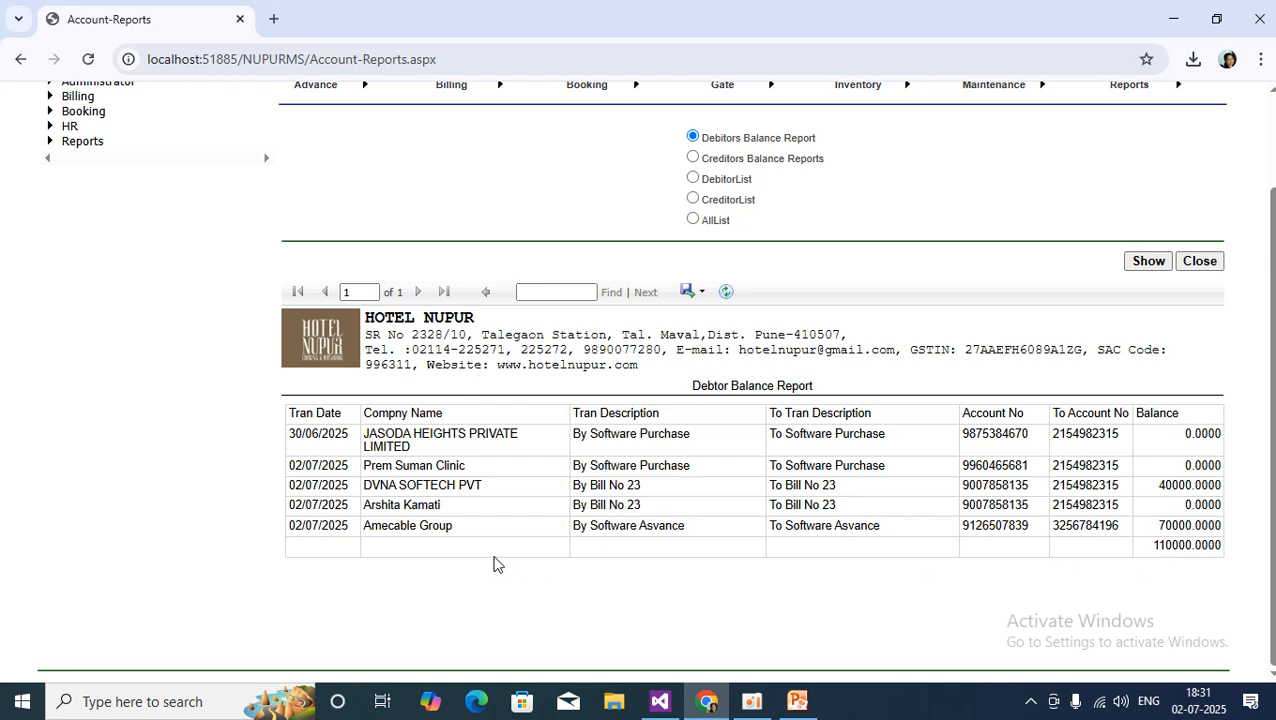
Examine Amecable Group's transaction description and balance in the Debtor Balance Report.
drag(365, 528, 476, 532)
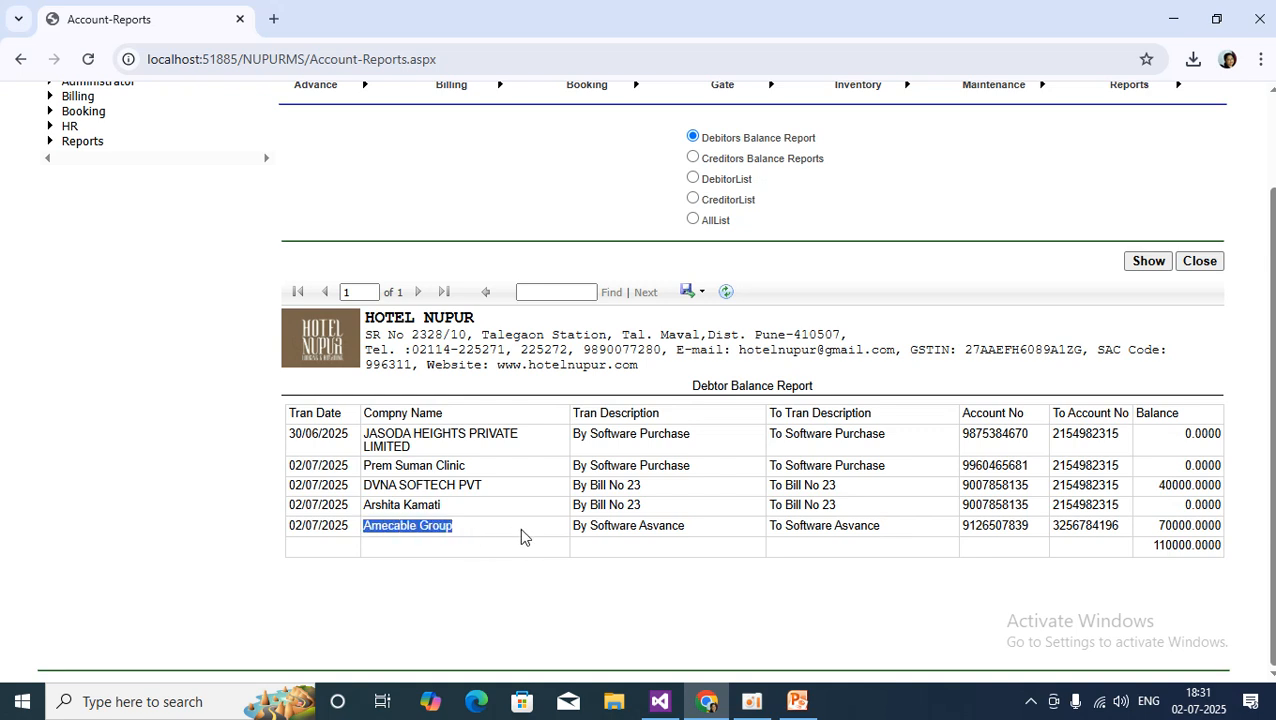
drag(580, 528, 925, 543)
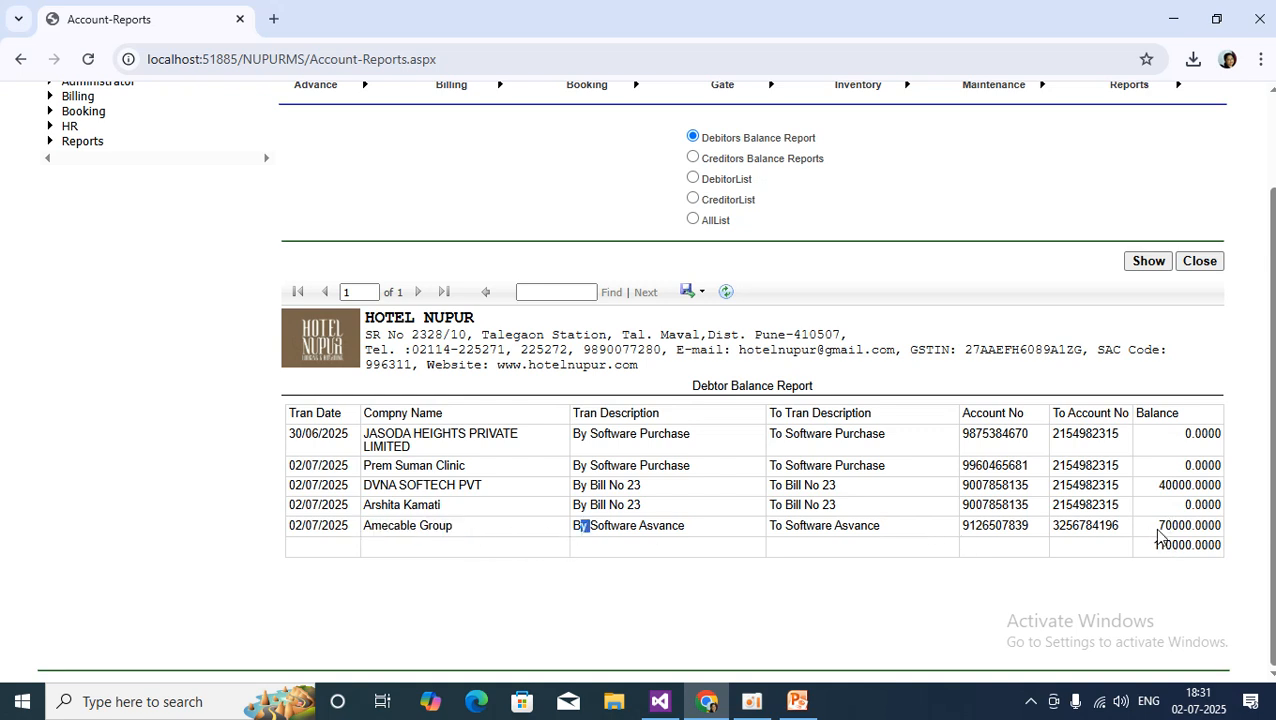
drag(1158, 525, 1245, 541)
click(863, 606)
Show the Creditors Balance Reports.
scroll(863, 606, up, 1)
scroll(863, 606, up, 1)
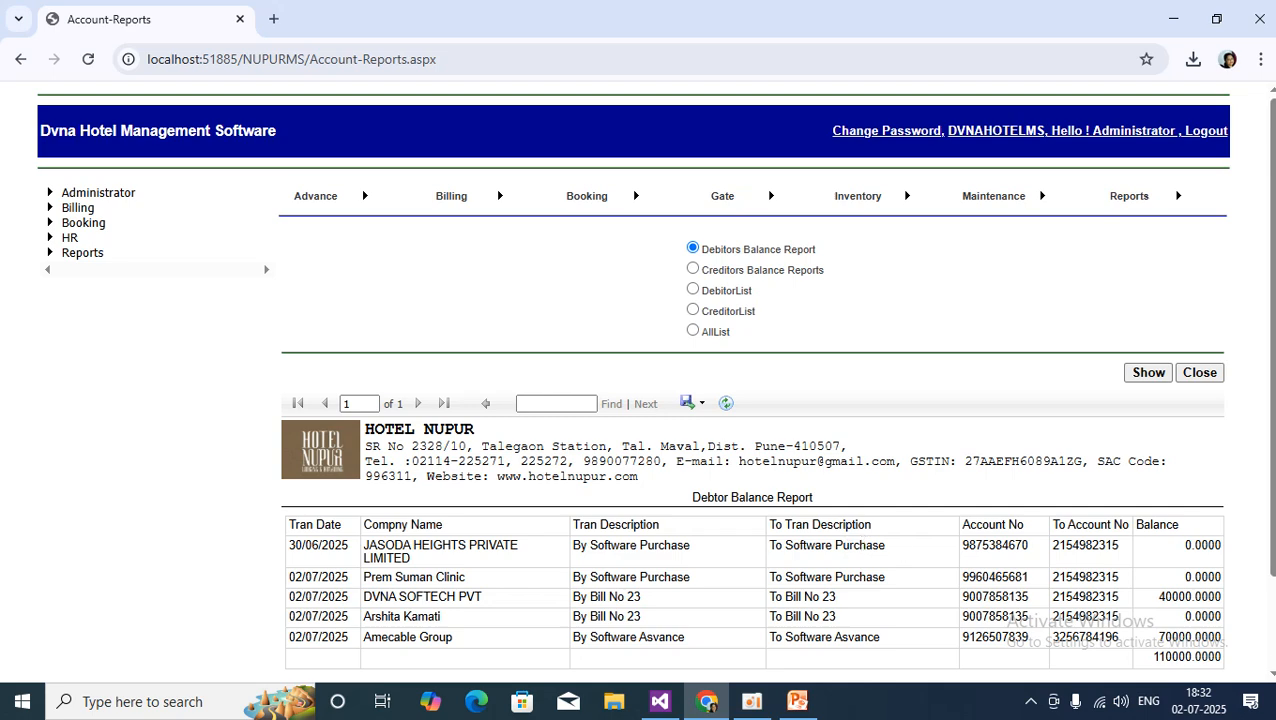
scroll(1155, 566, down, 1)
click(1153, 377)
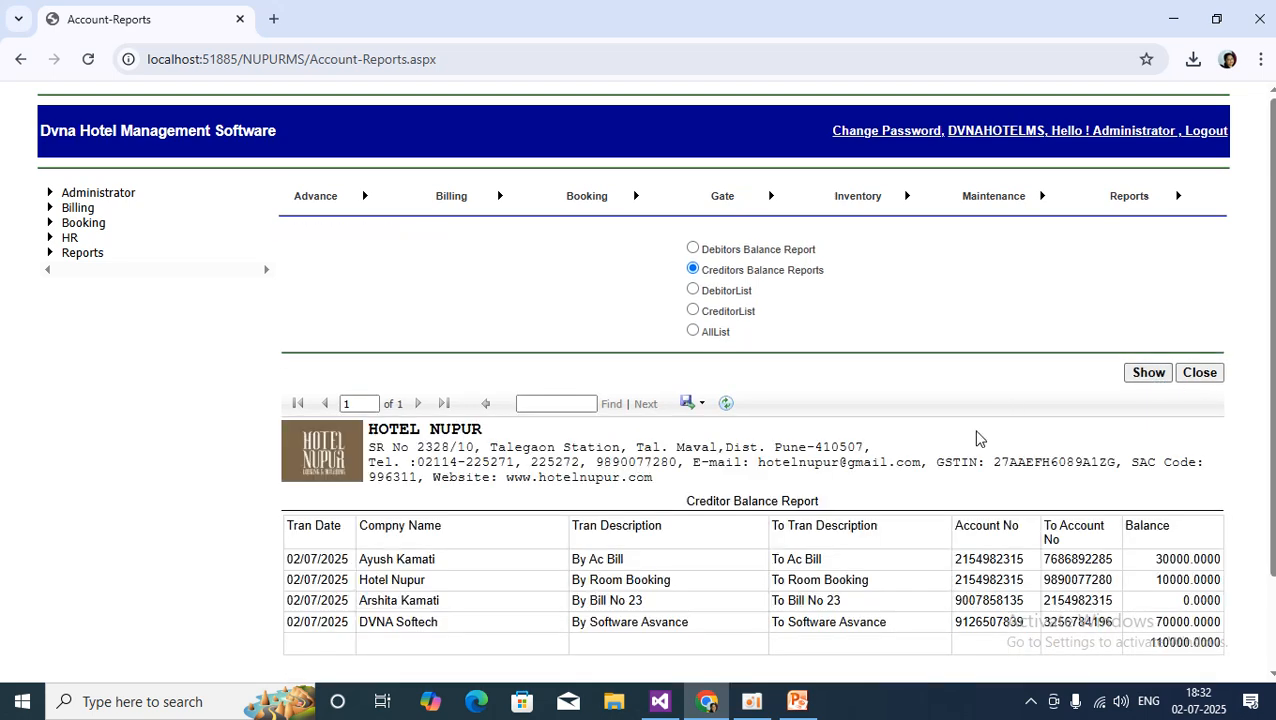
Review the Creditor Balance Report, and show and read through the DebitorList report.
scroll(977, 437, down, 2)
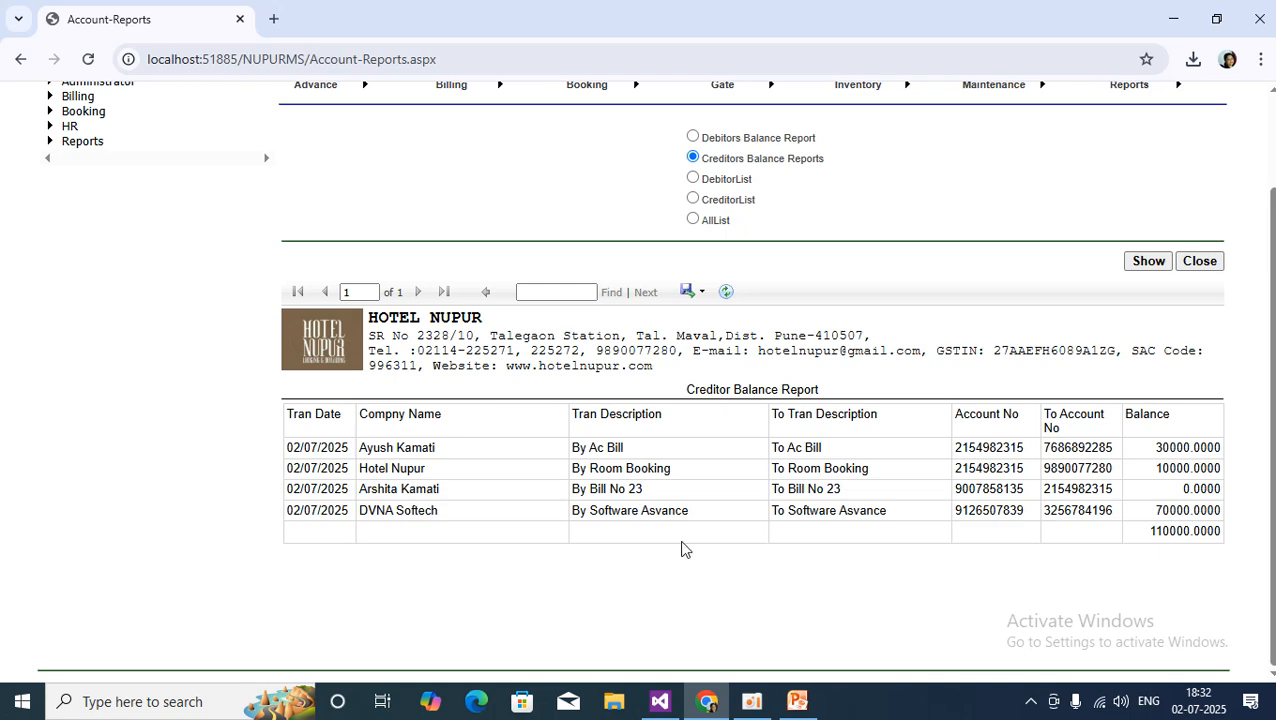
scroll(1030, 595, up, 1)
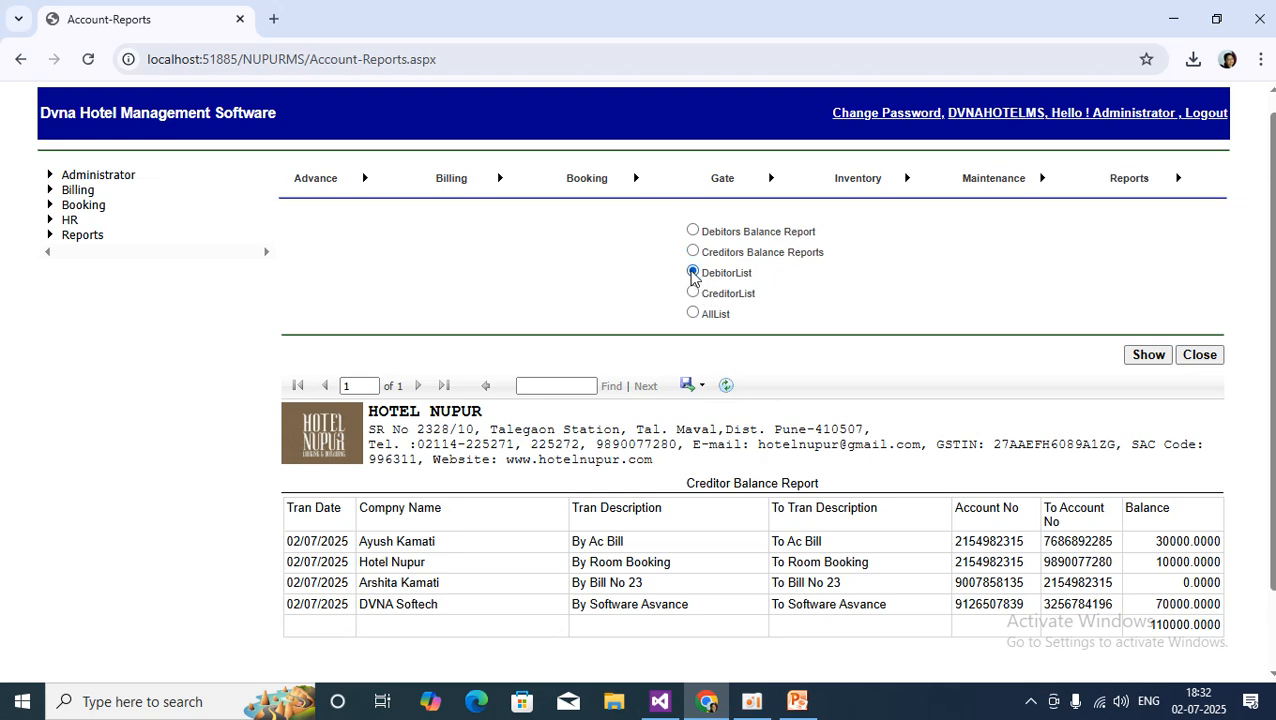
click(1150, 360)
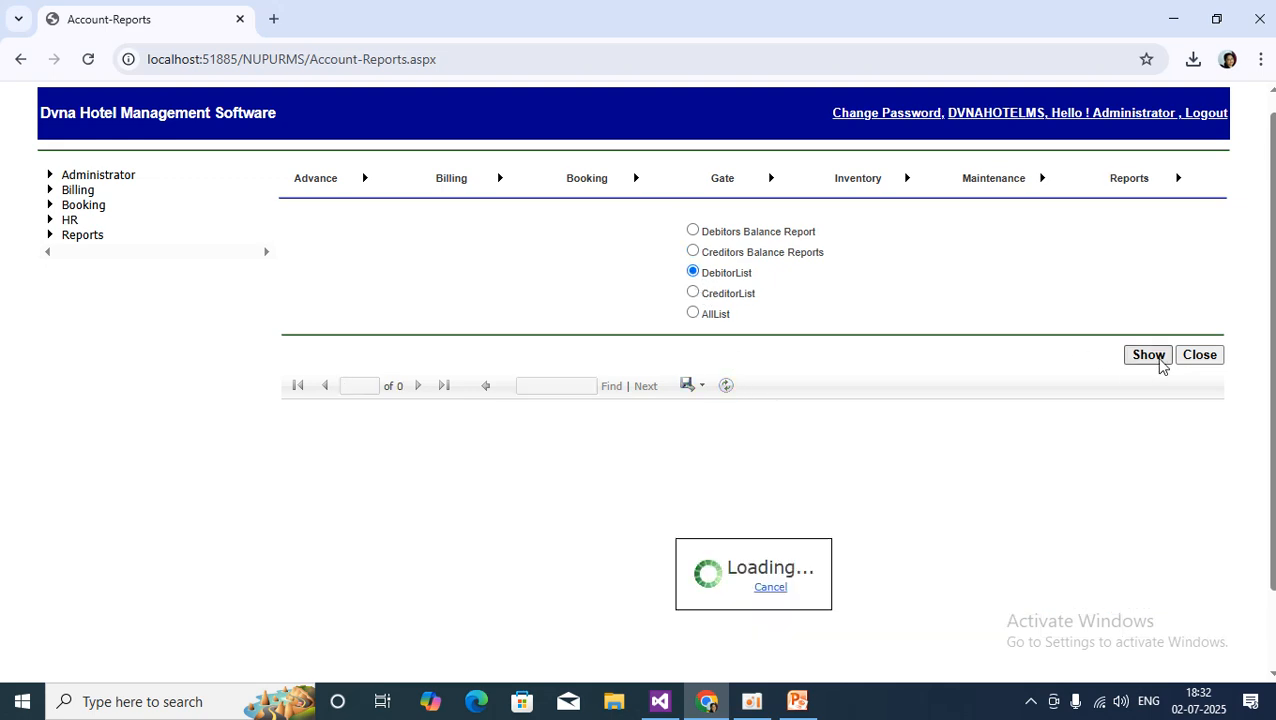
scroll(917, 526, down, 3)
scroll(965, 497, down, 2)
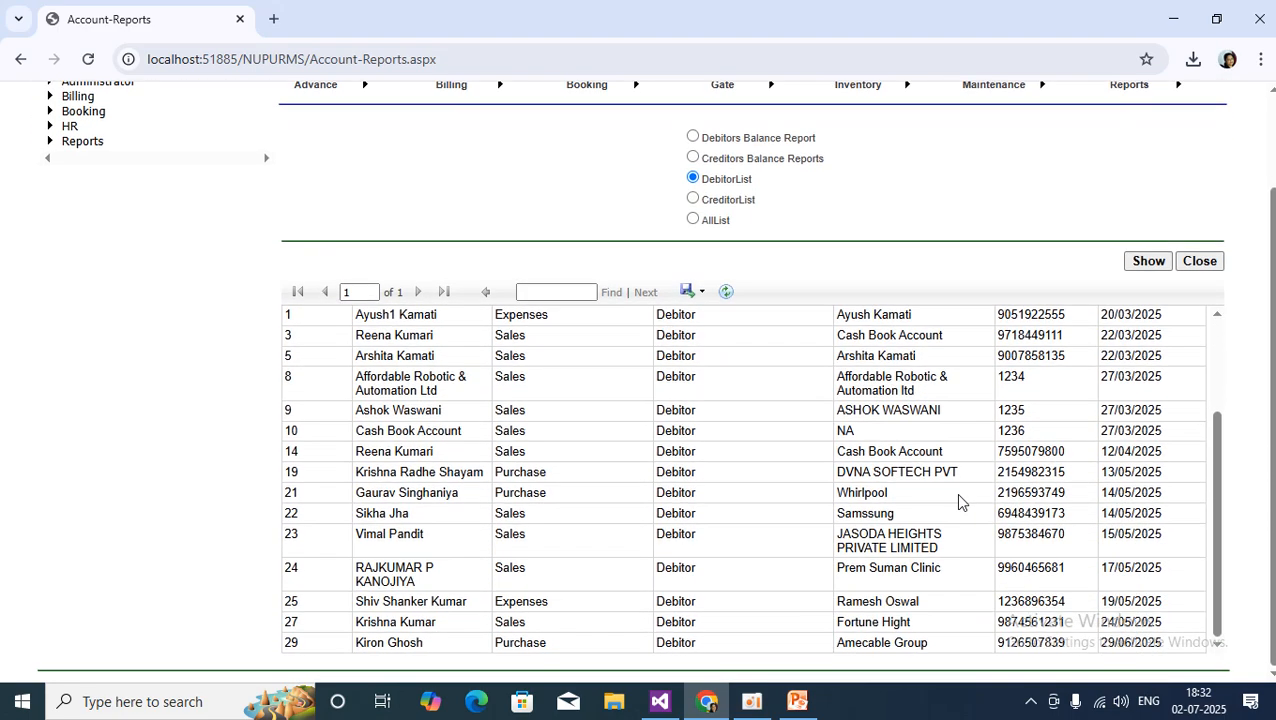
scroll(866, 572, up, 3)
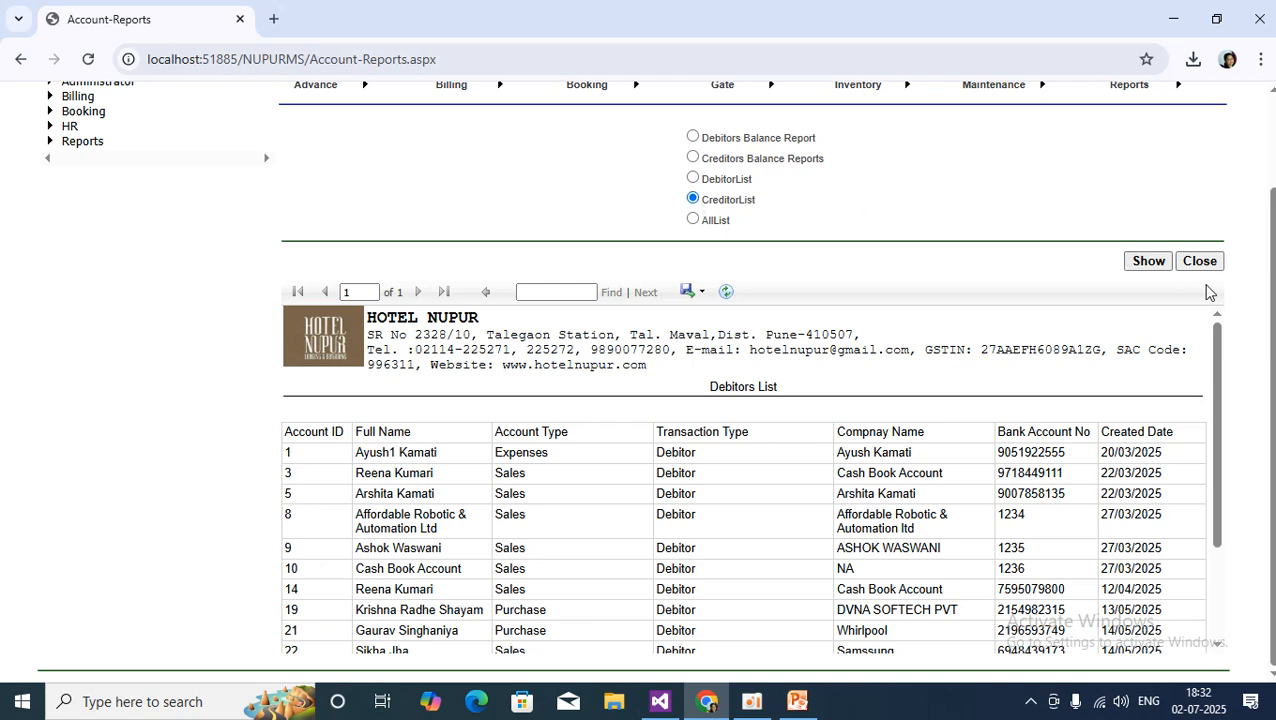
Show the CreditorList and AllList reports in turn and read through their account rows.
click(1163, 268)
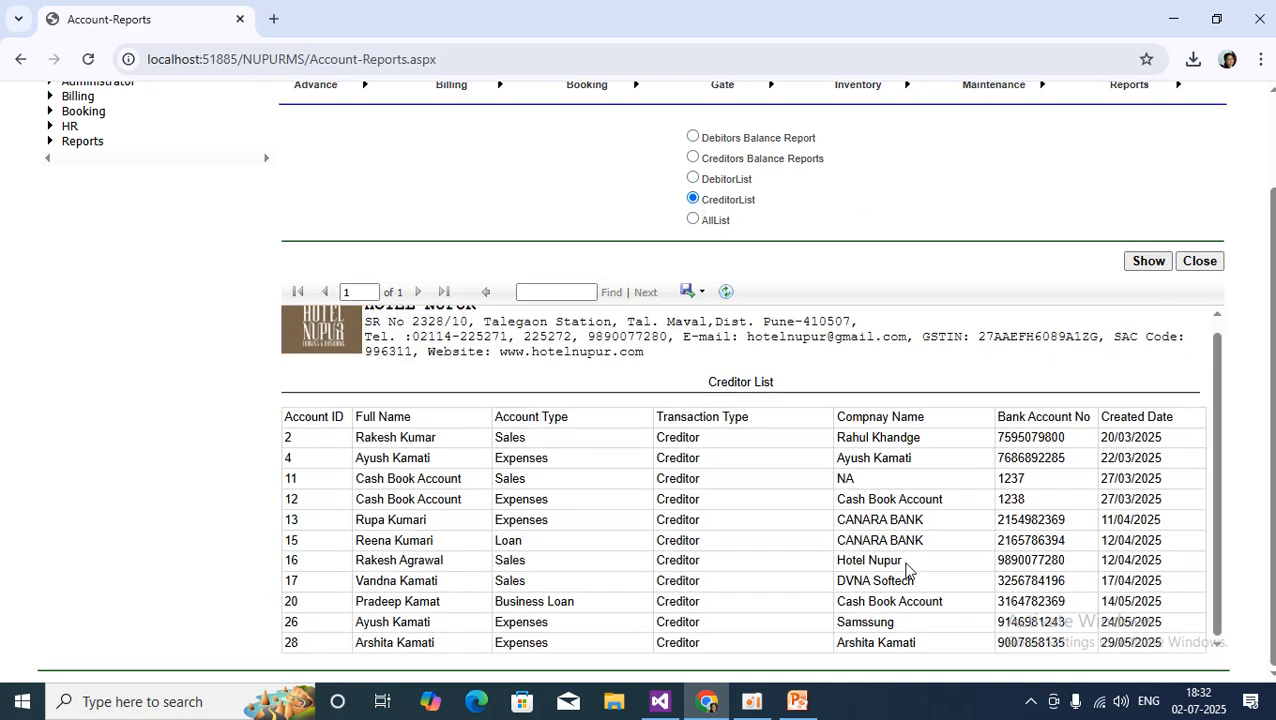
scroll(905, 570, down, 1)
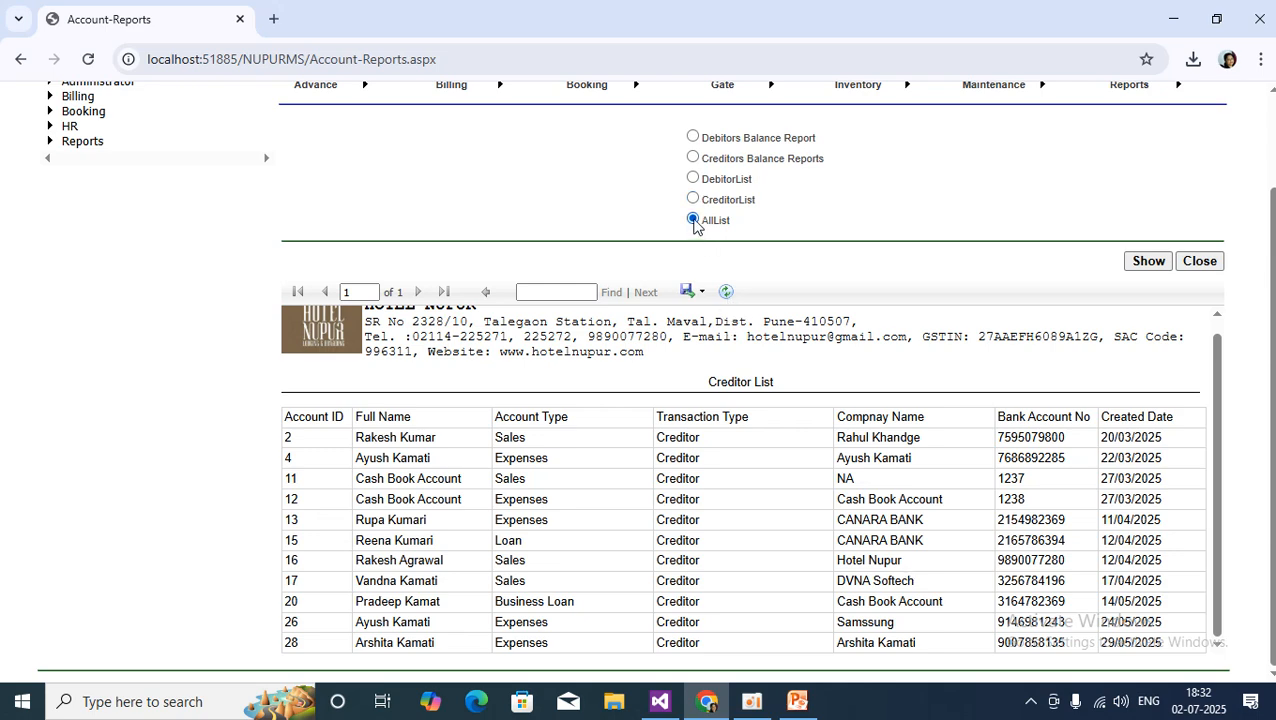
click(1152, 270)
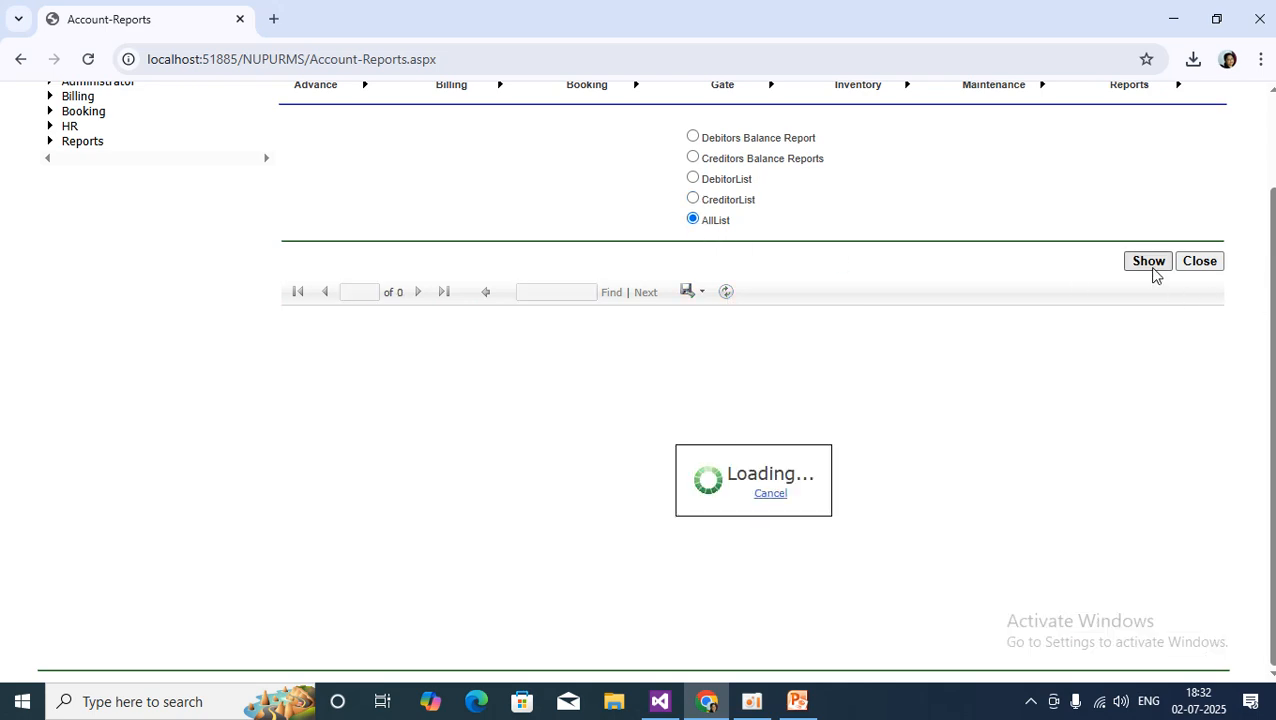
scroll(985, 478, down, 5)
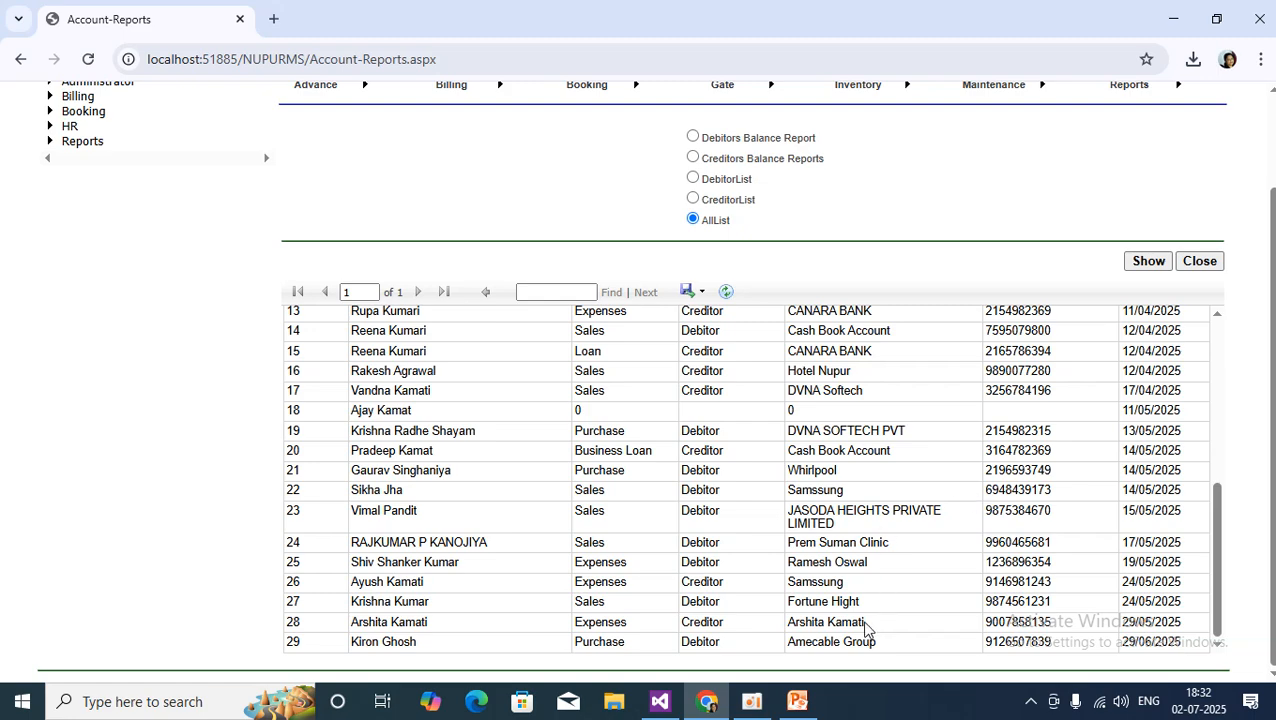
Check the PowerPoint feature list slide, clear its text selection, and return to the start of the hotel software's AllList report.
click(799, 703)
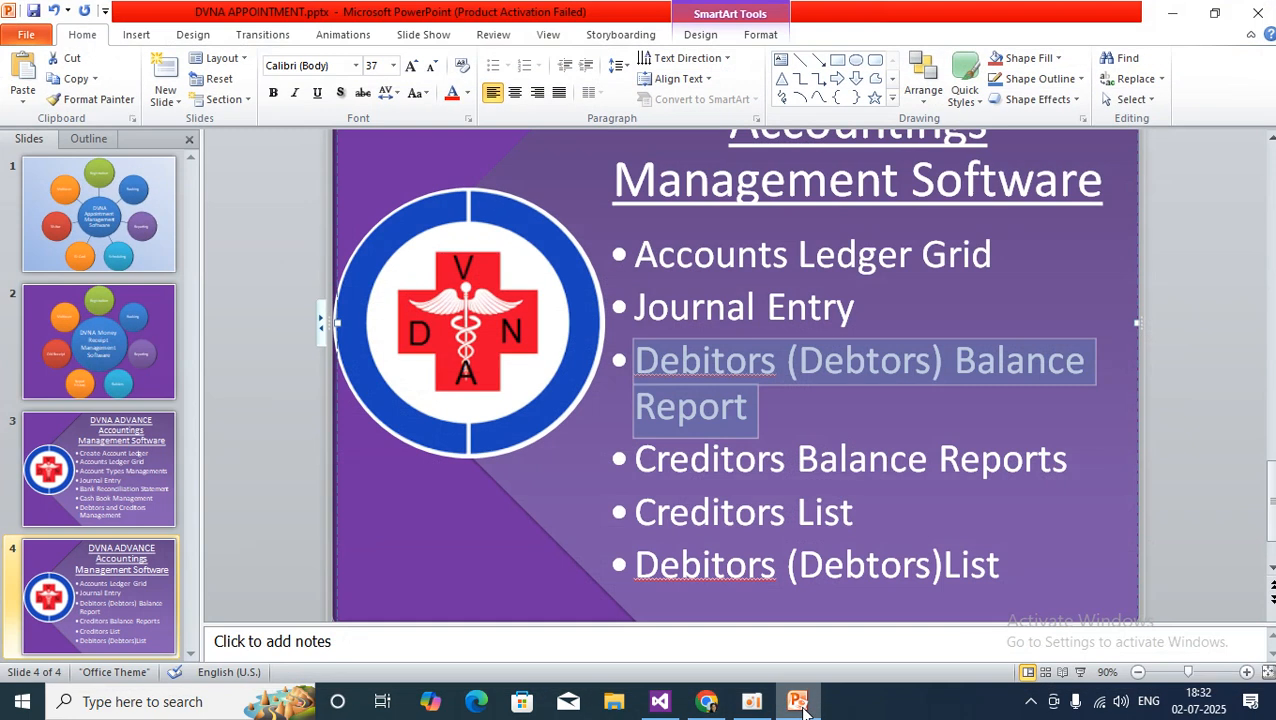
click(940, 512)
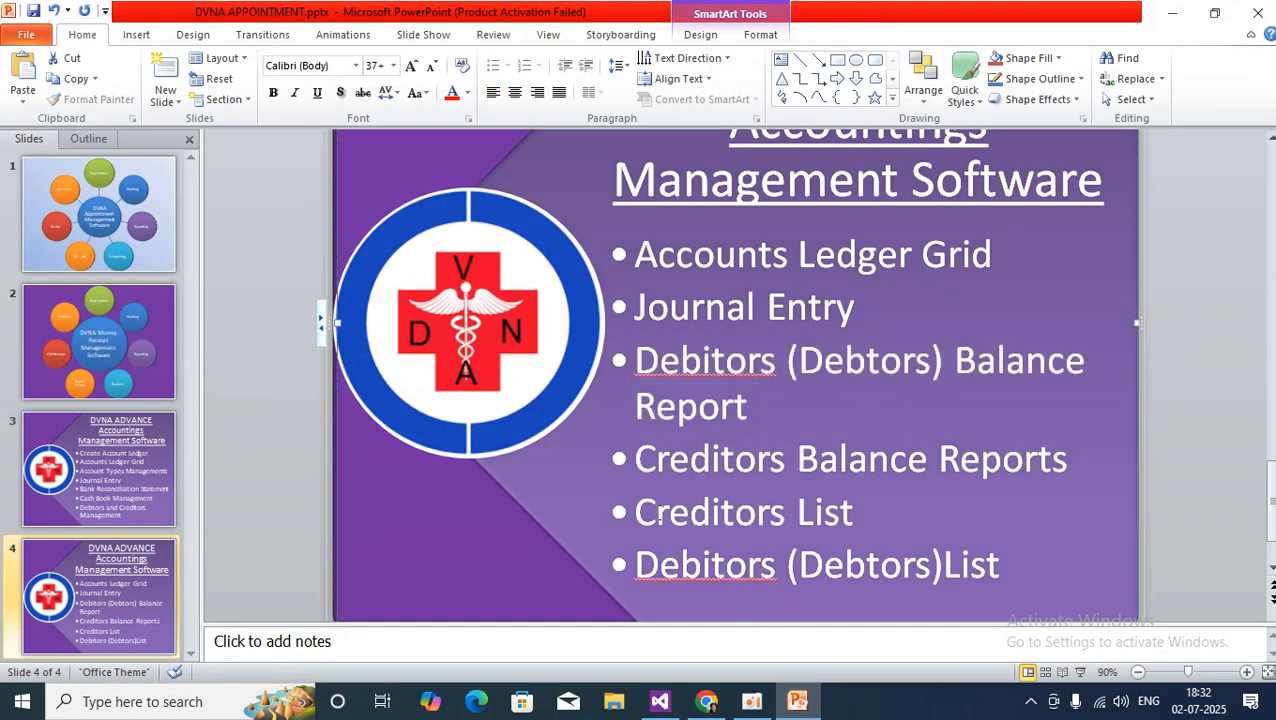
click(797, 701)
scroll(1249, 418, up, 5)
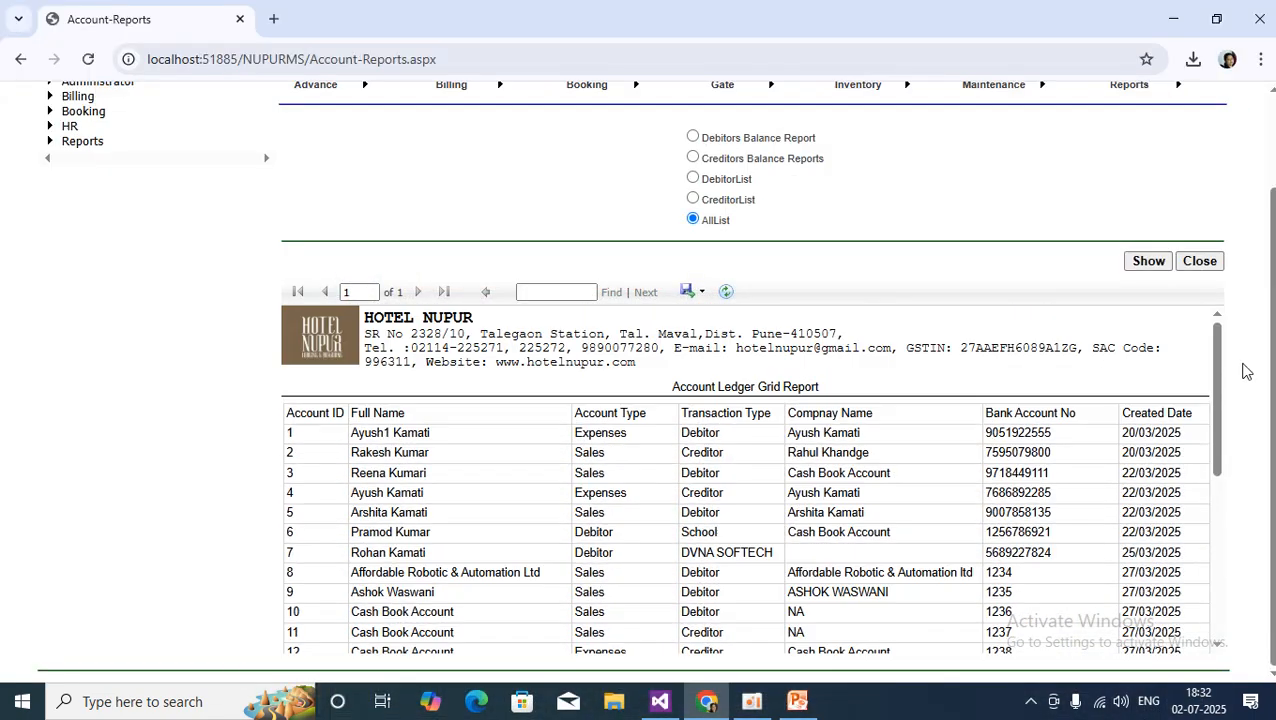
Close the report page and reopen Account-Reports.
click(1200, 373)
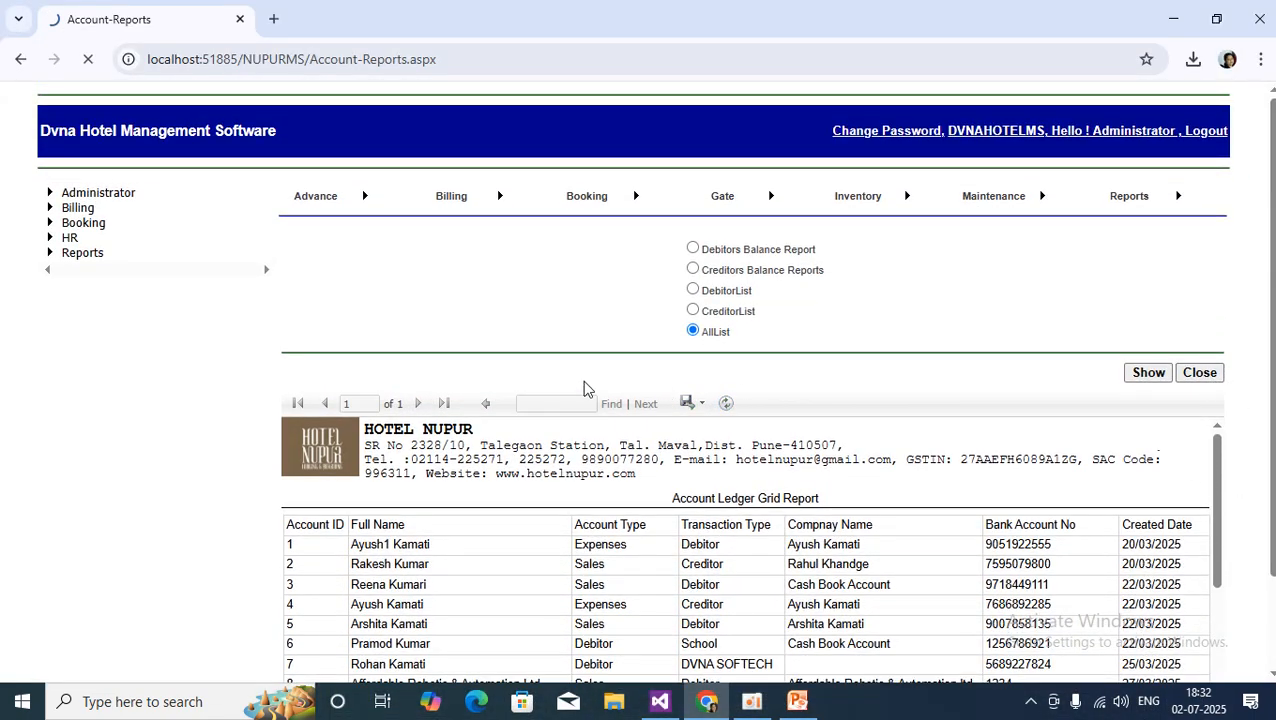
mouse_move(322, 203)
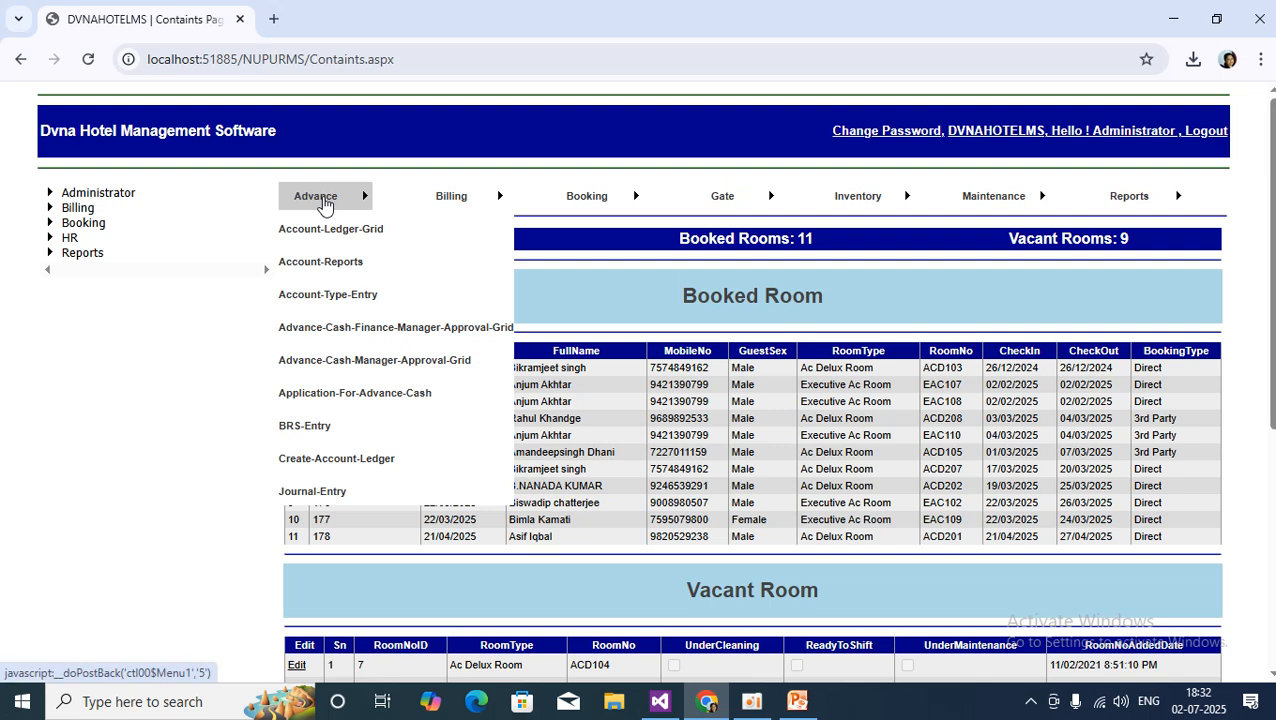
click(318, 262)
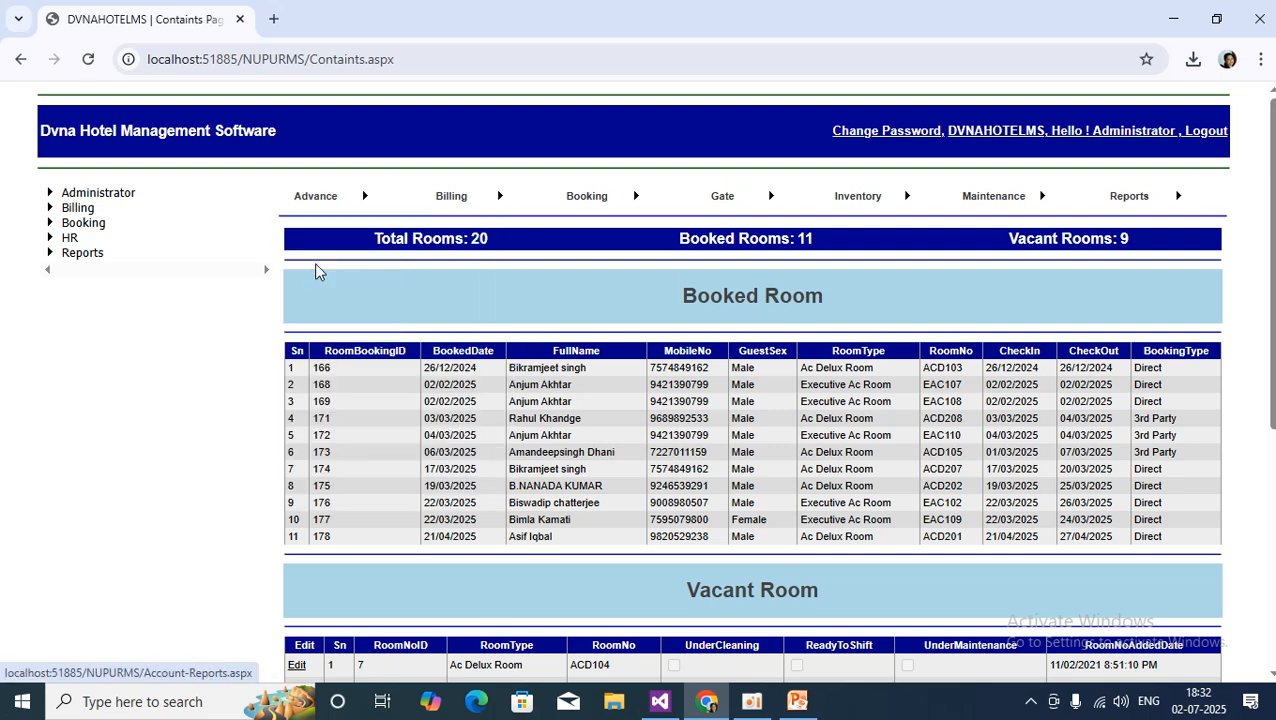
mouse_move(339, 197)
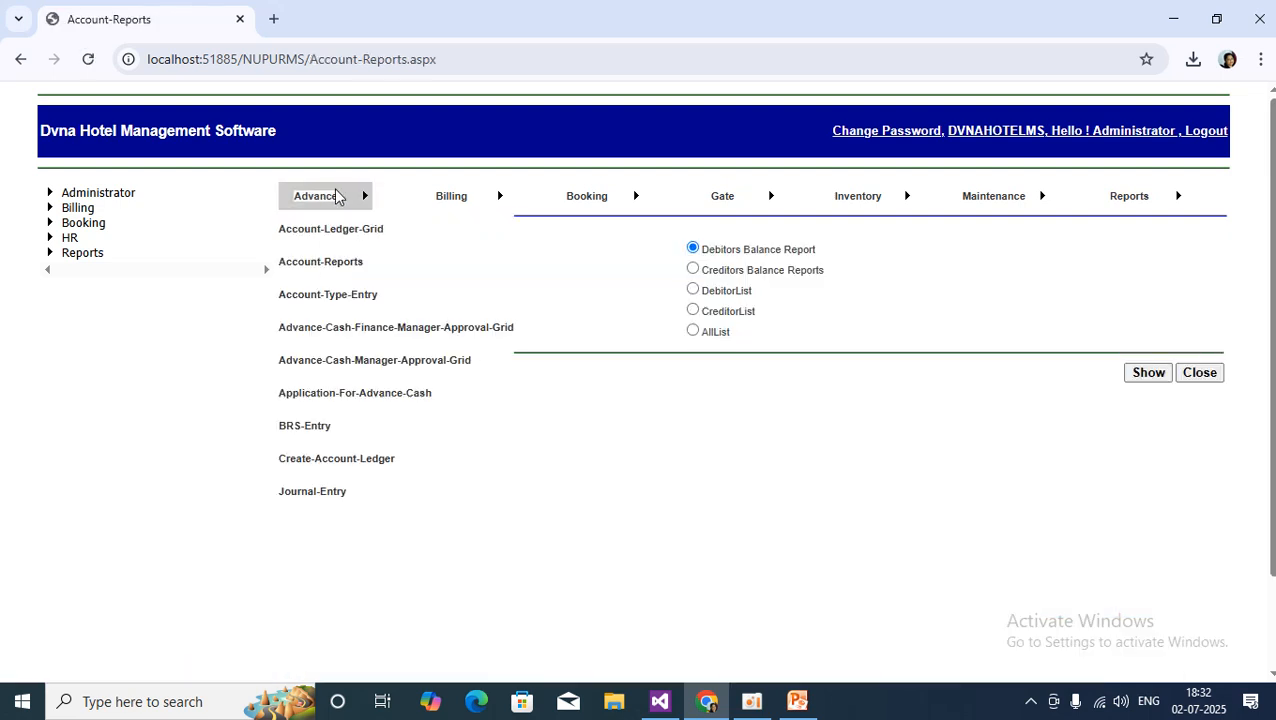
click(333, 272)
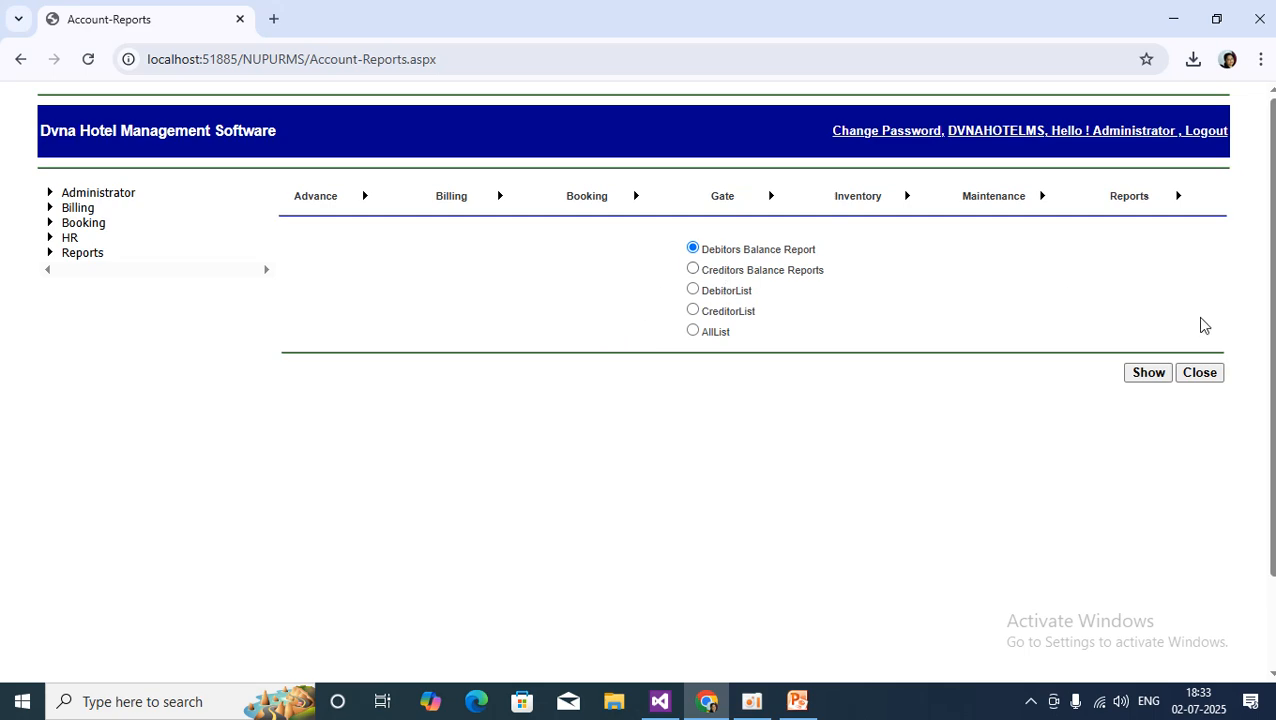
Show the Debitors Balance Report, followed by the Creditors Balance Reports.
click(1163, 379)
scroll(872, 435, down, 2)
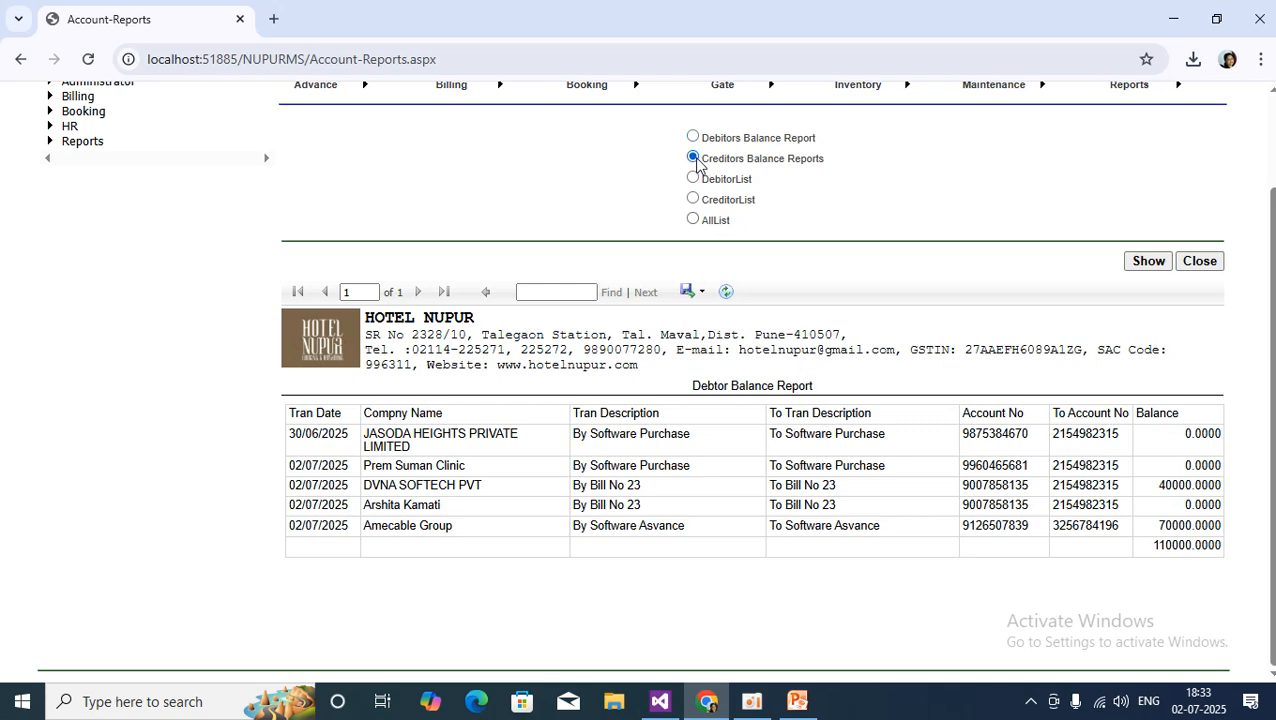
click(1150, 262)
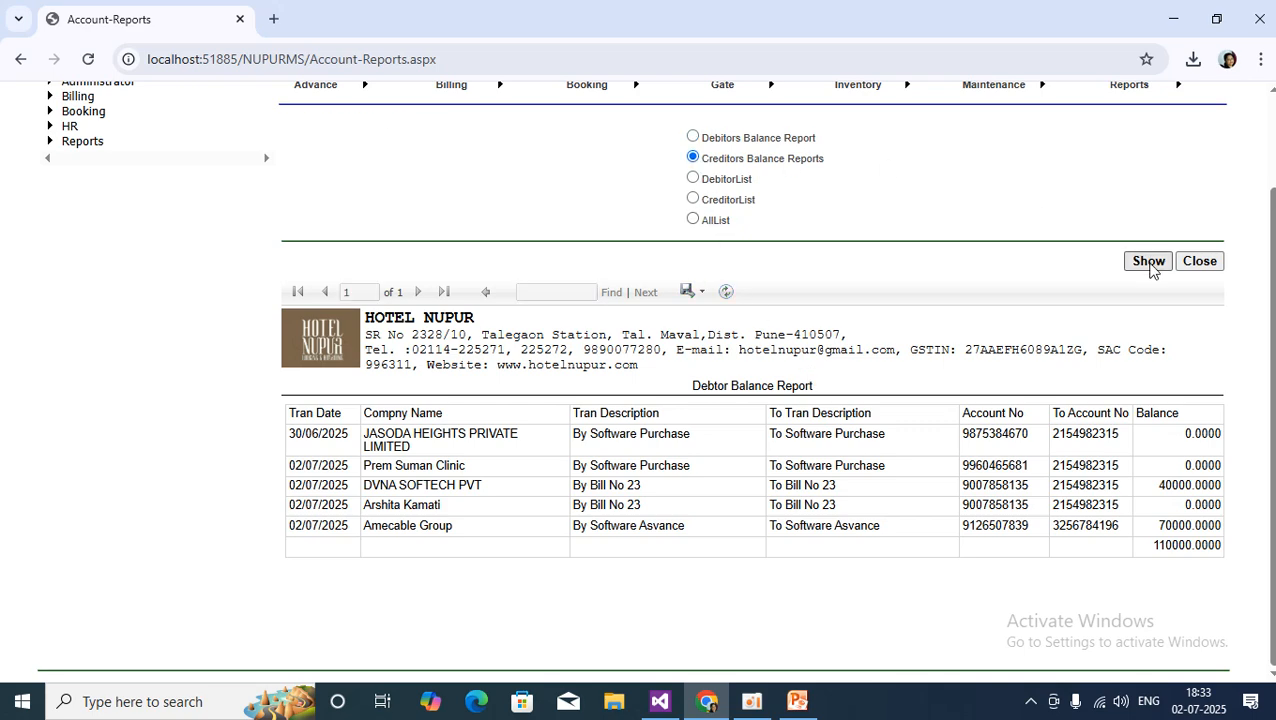
Show the DebitorList report, followed by the CreditorList report.
click(693, 178)
click(1150, 262)
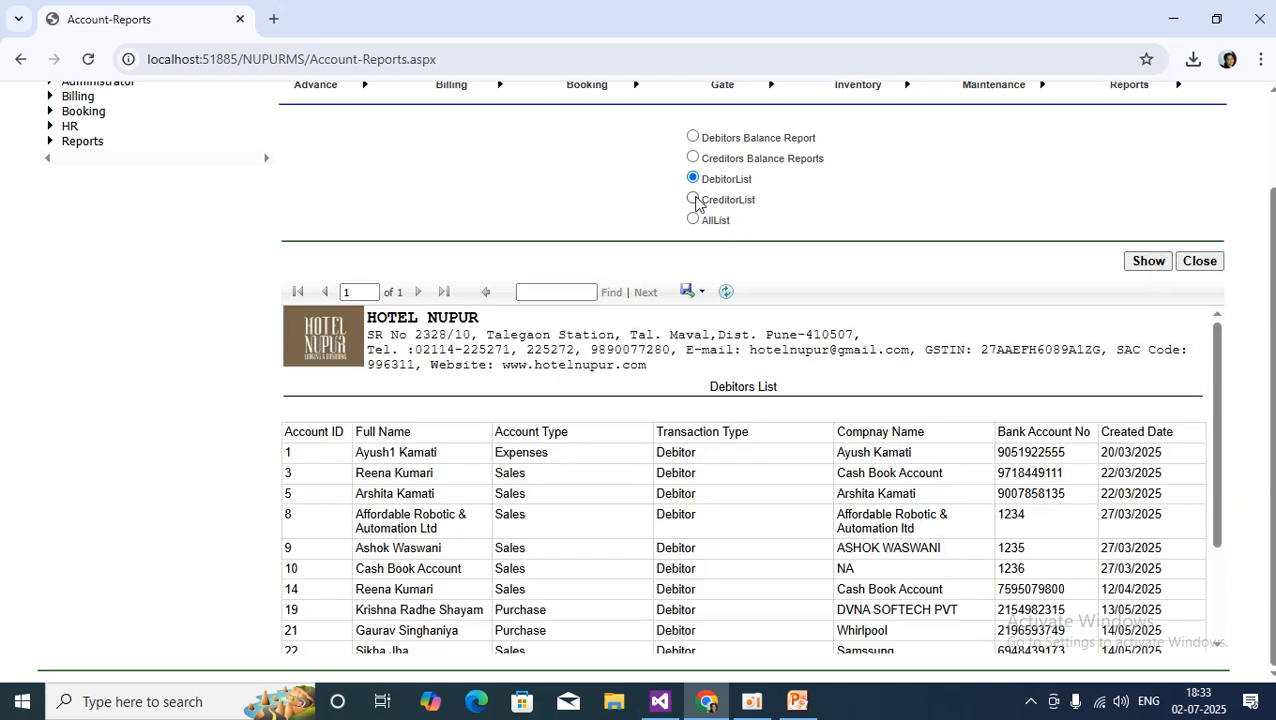
click(1148, 262)
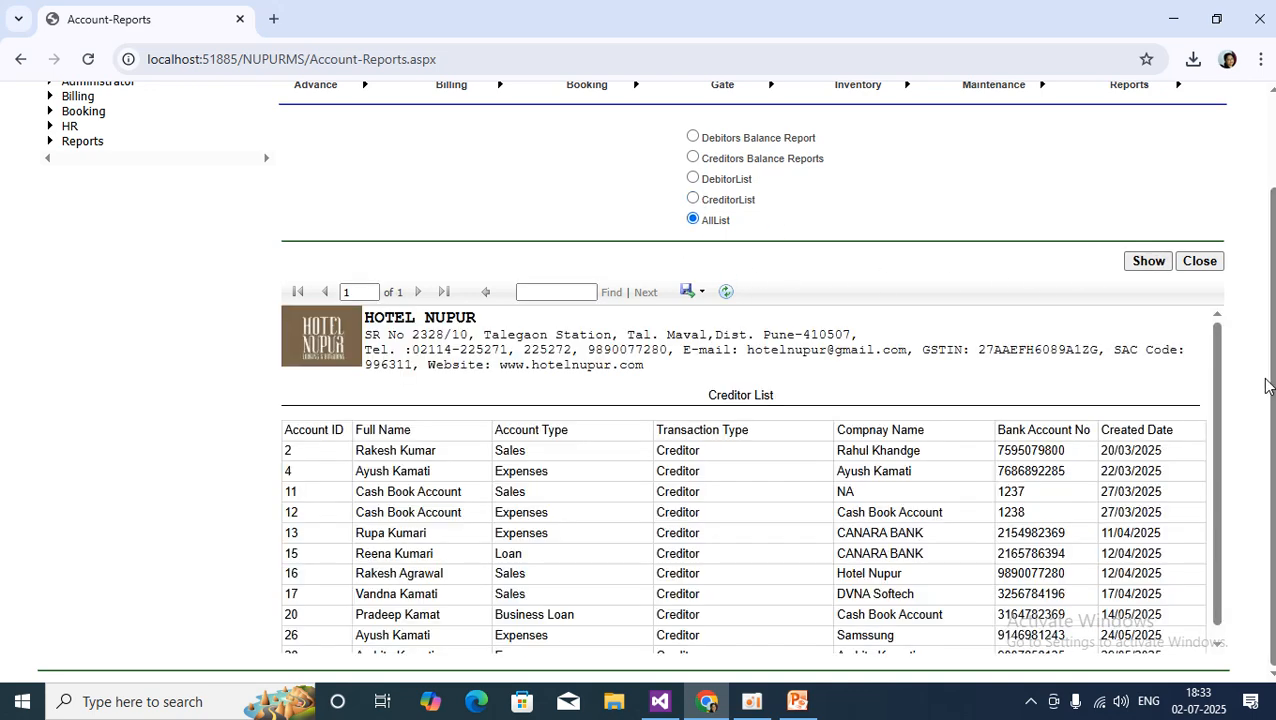
Show the AllList report and examine its account ledger rows from the first account to the last.
click(1146, 268)
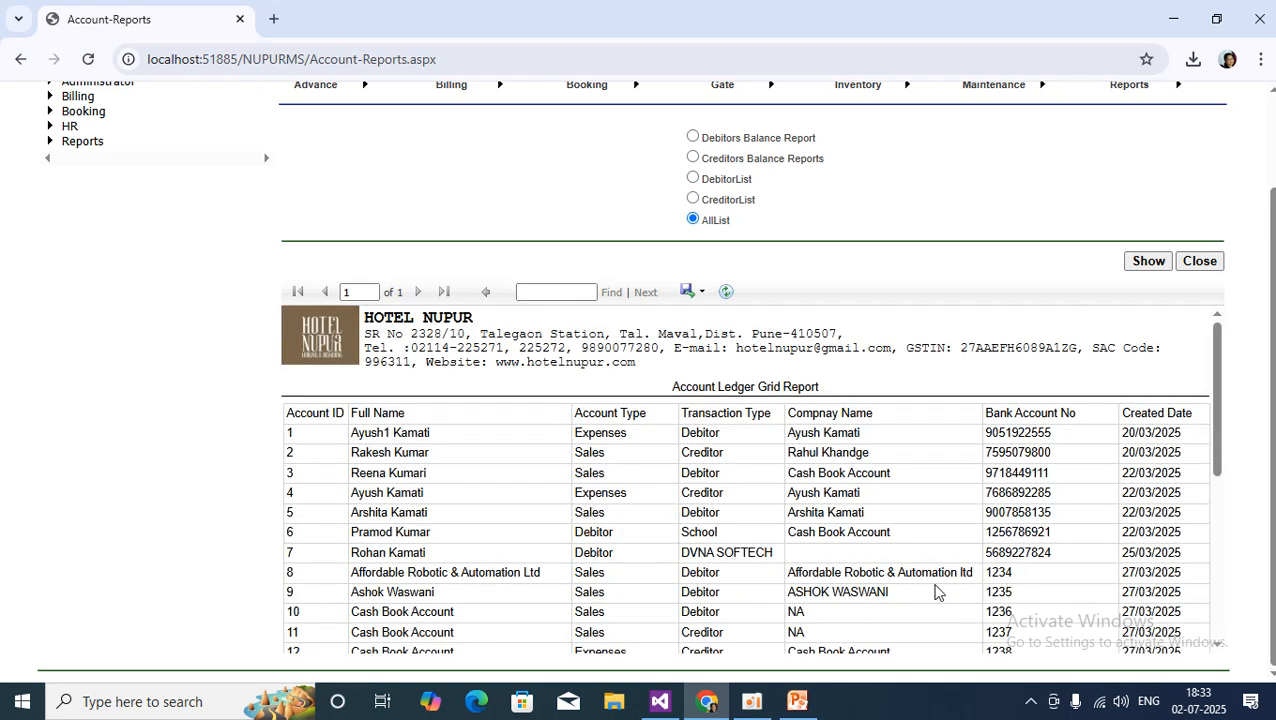
scroll(950, 560, up, 2)
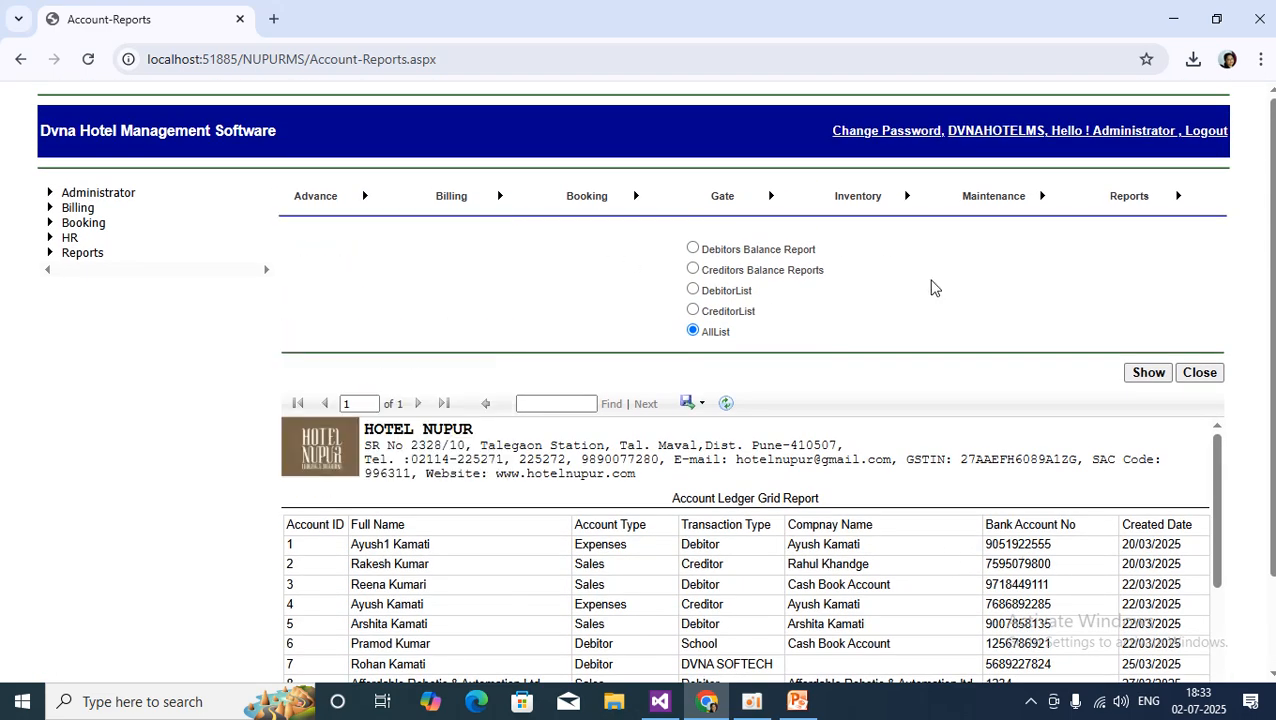
scroll(968, 554, down, 5)
scroll(966, 553, up, 5)
mouse_move(331, 208)
scroll(875, 567, down, 5)
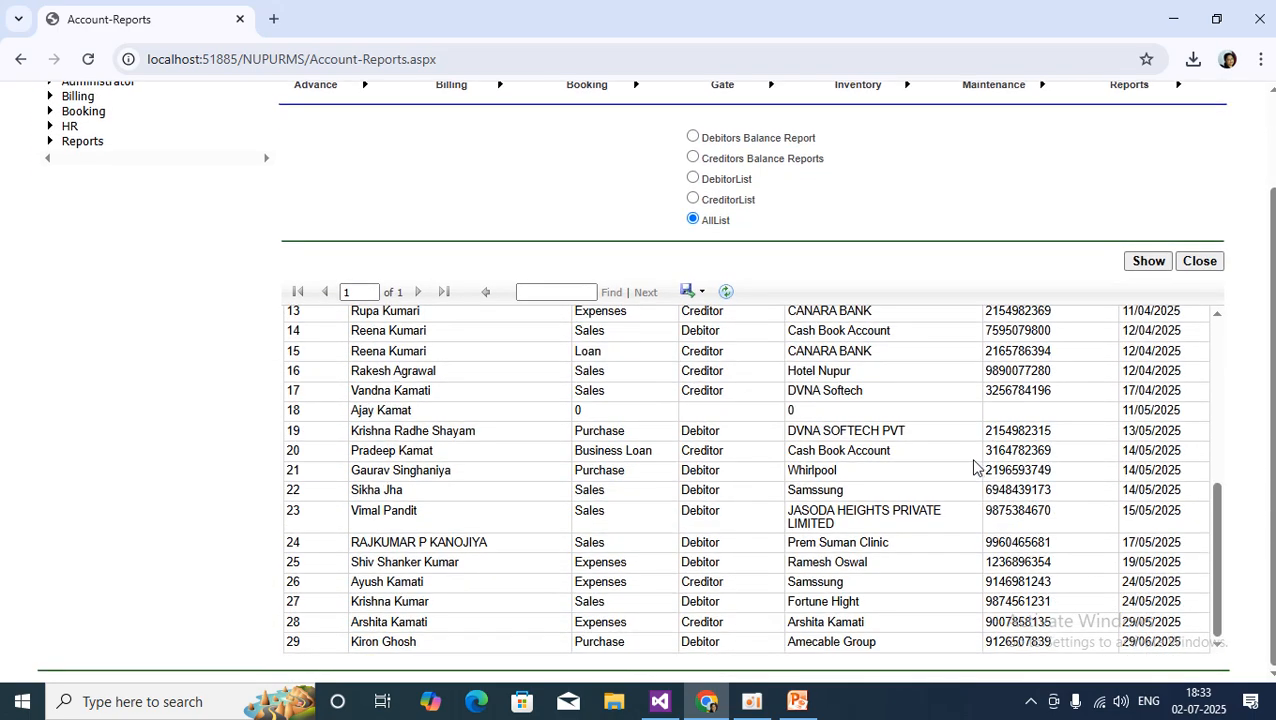
scroll(950, 475, up, 3)
scroll(950, 475, up, 2)
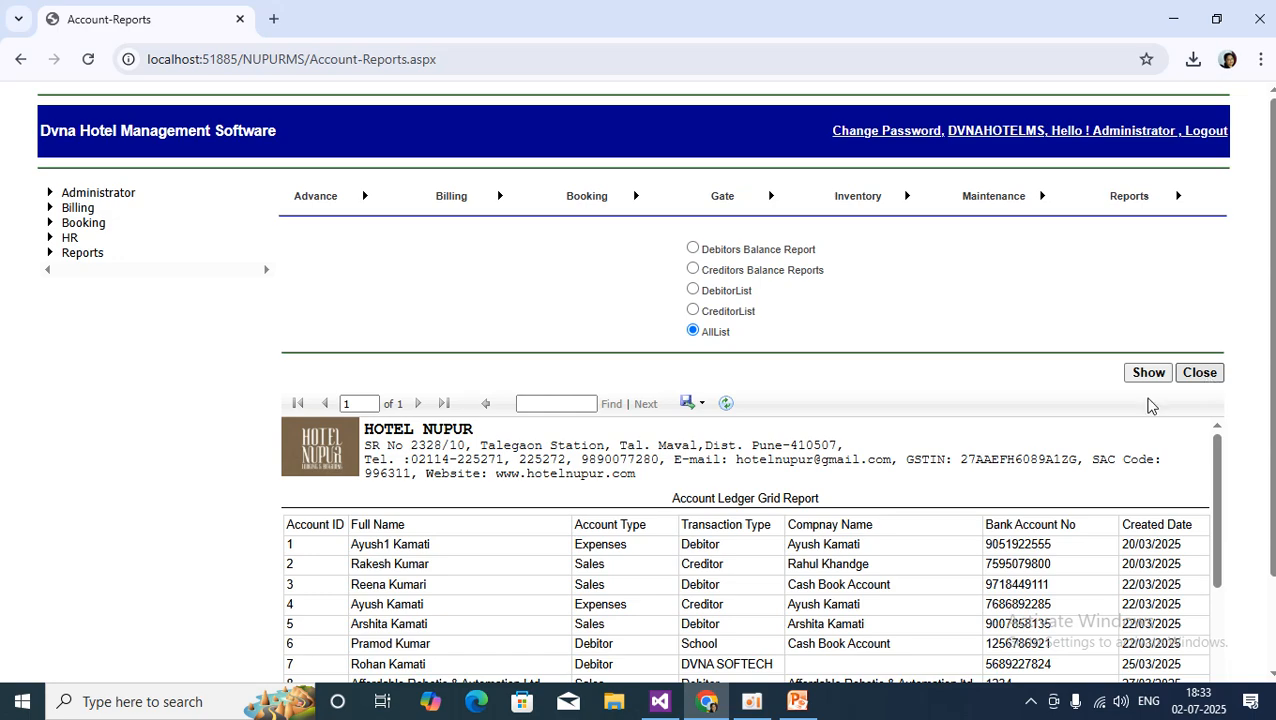
Switch to the accounting feature list slide in PowerPoint.
click(803, 710)
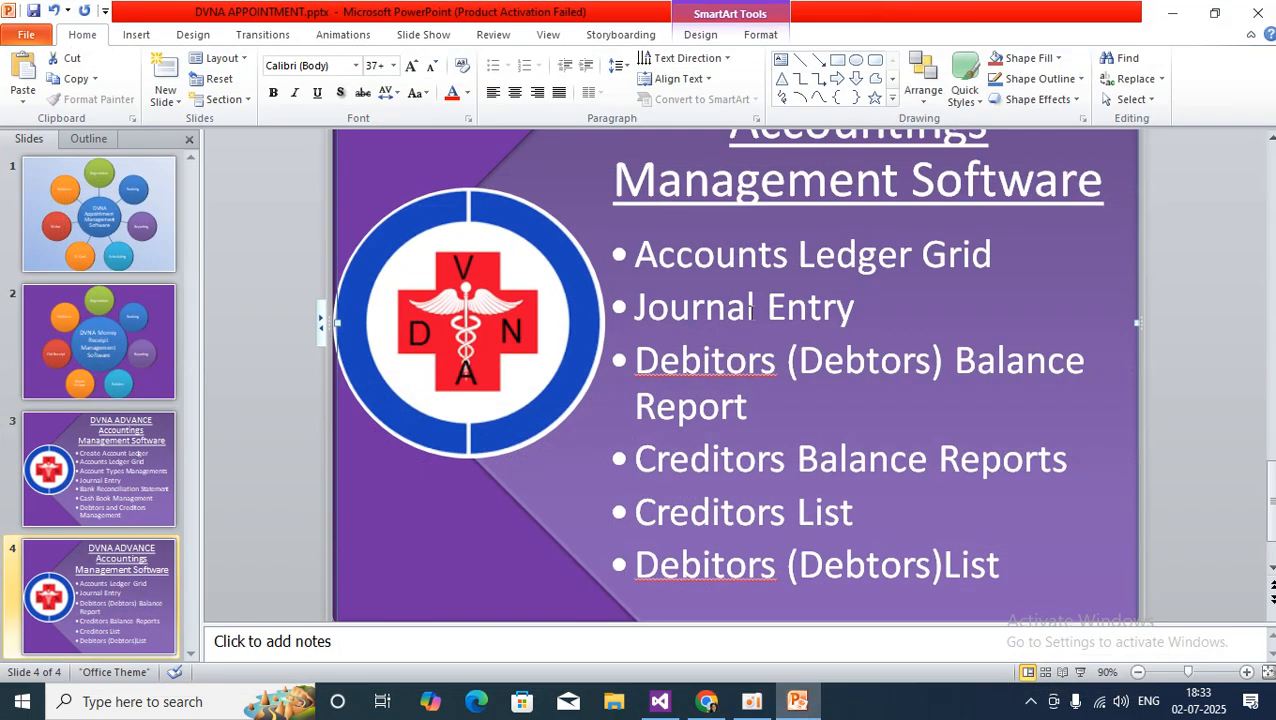